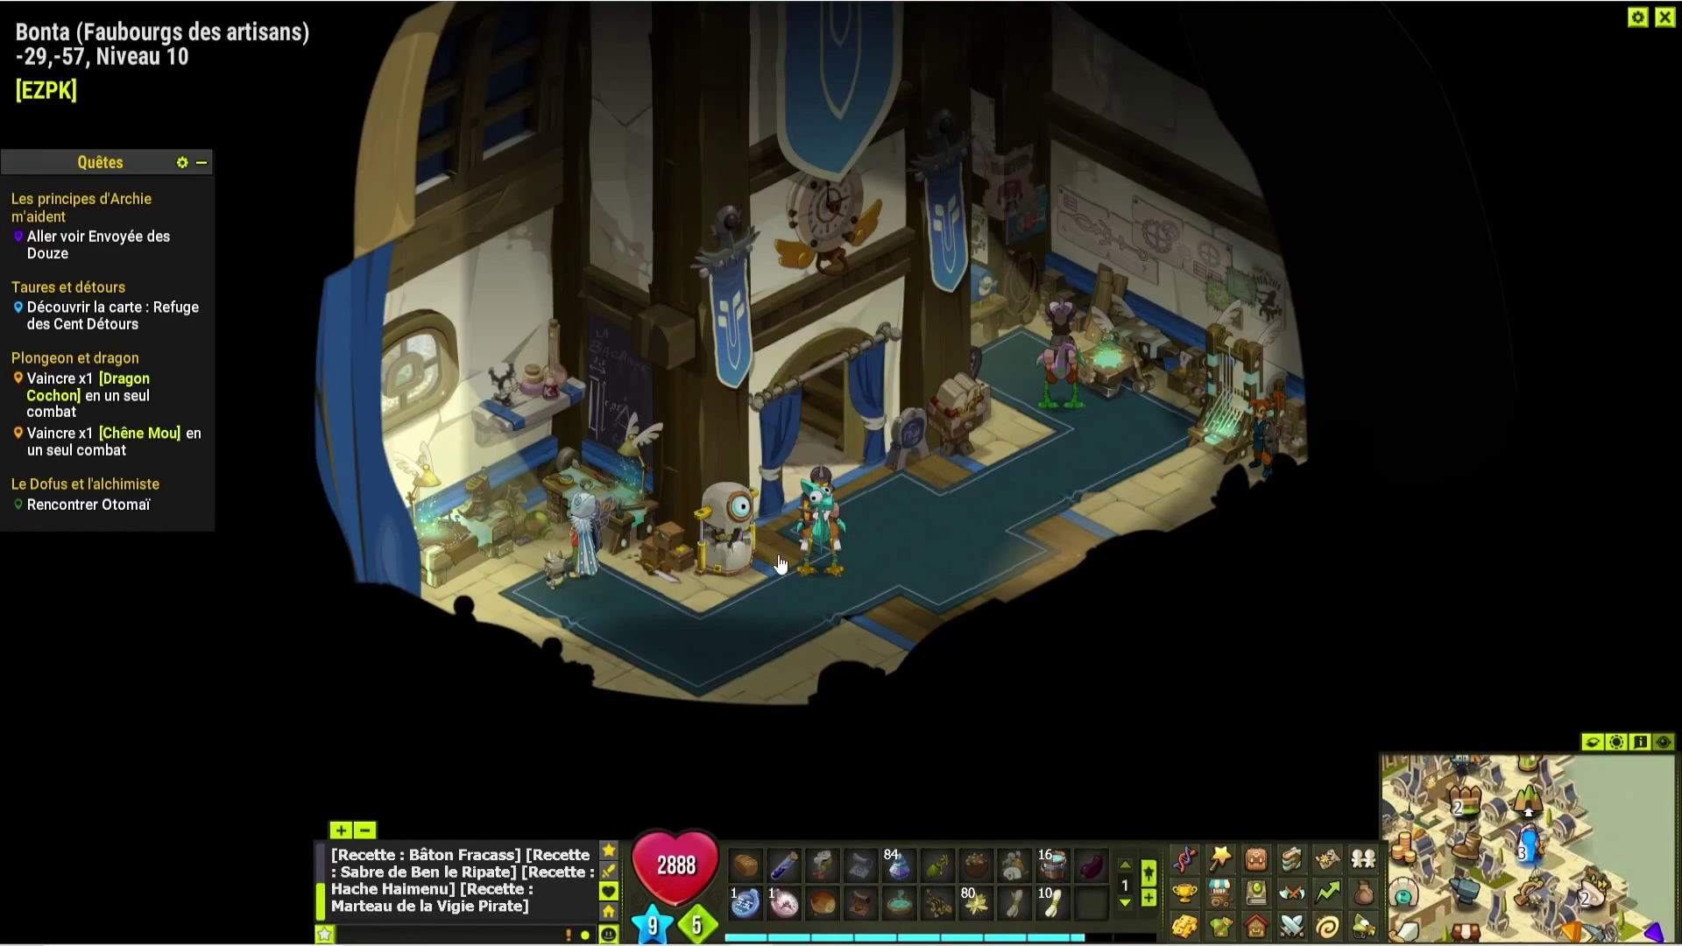
- Examine the equipment items held in the character's inventory, closing the inventory when done
left_click(1255, 860)
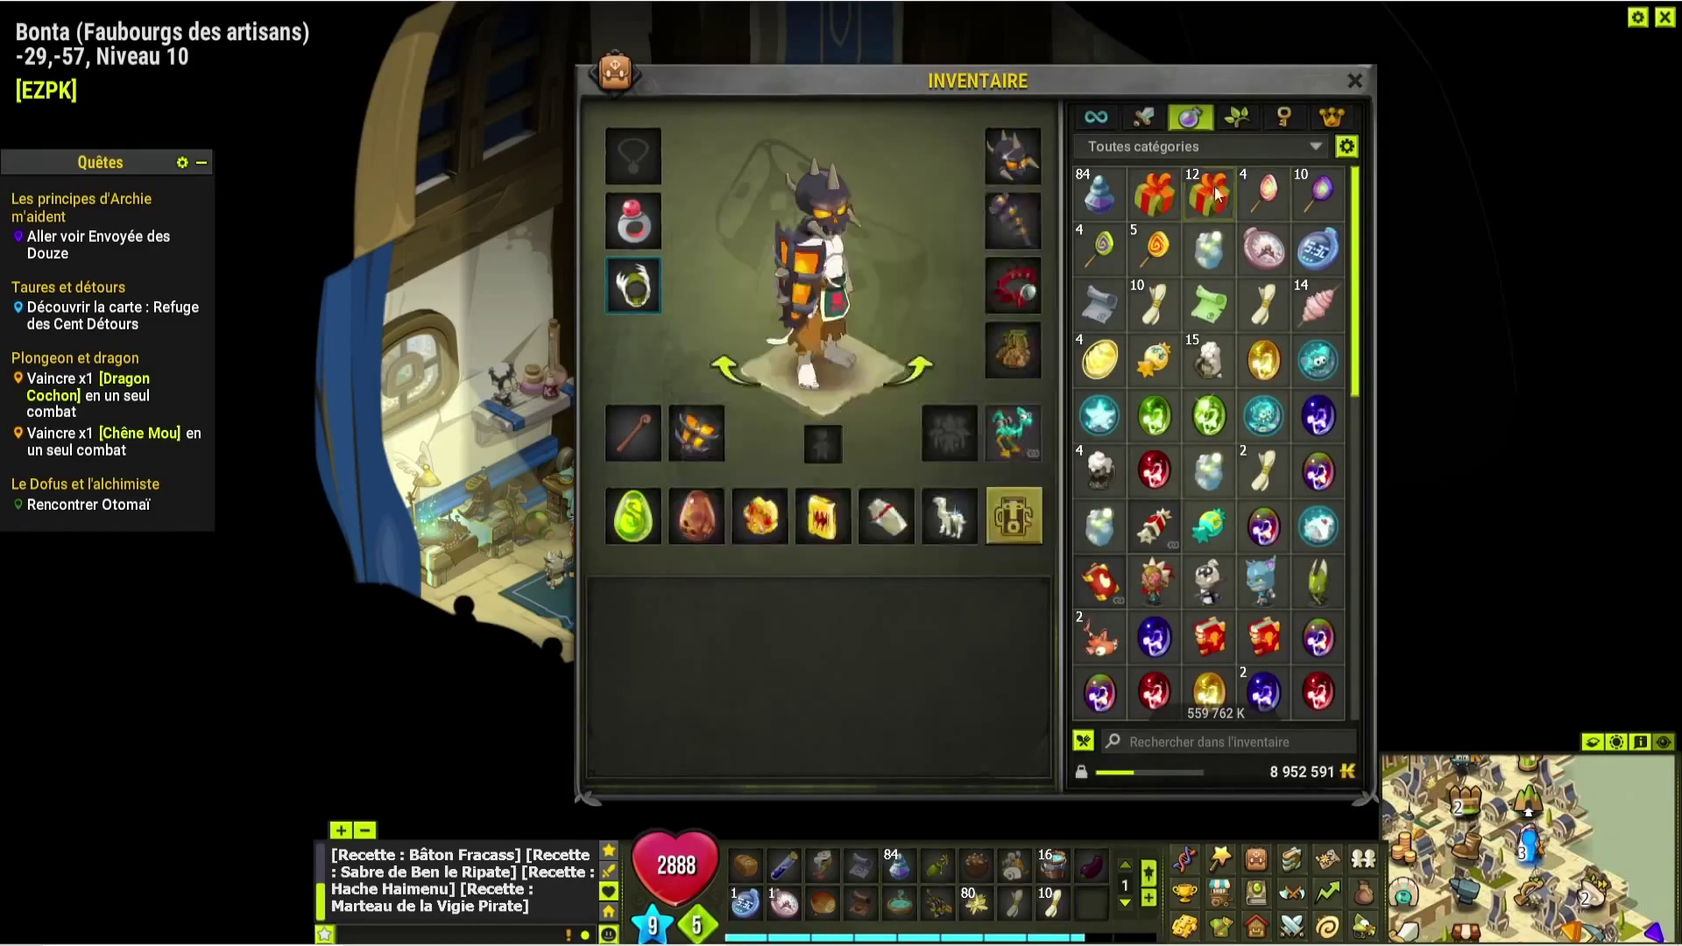
left_click(1143, 117)
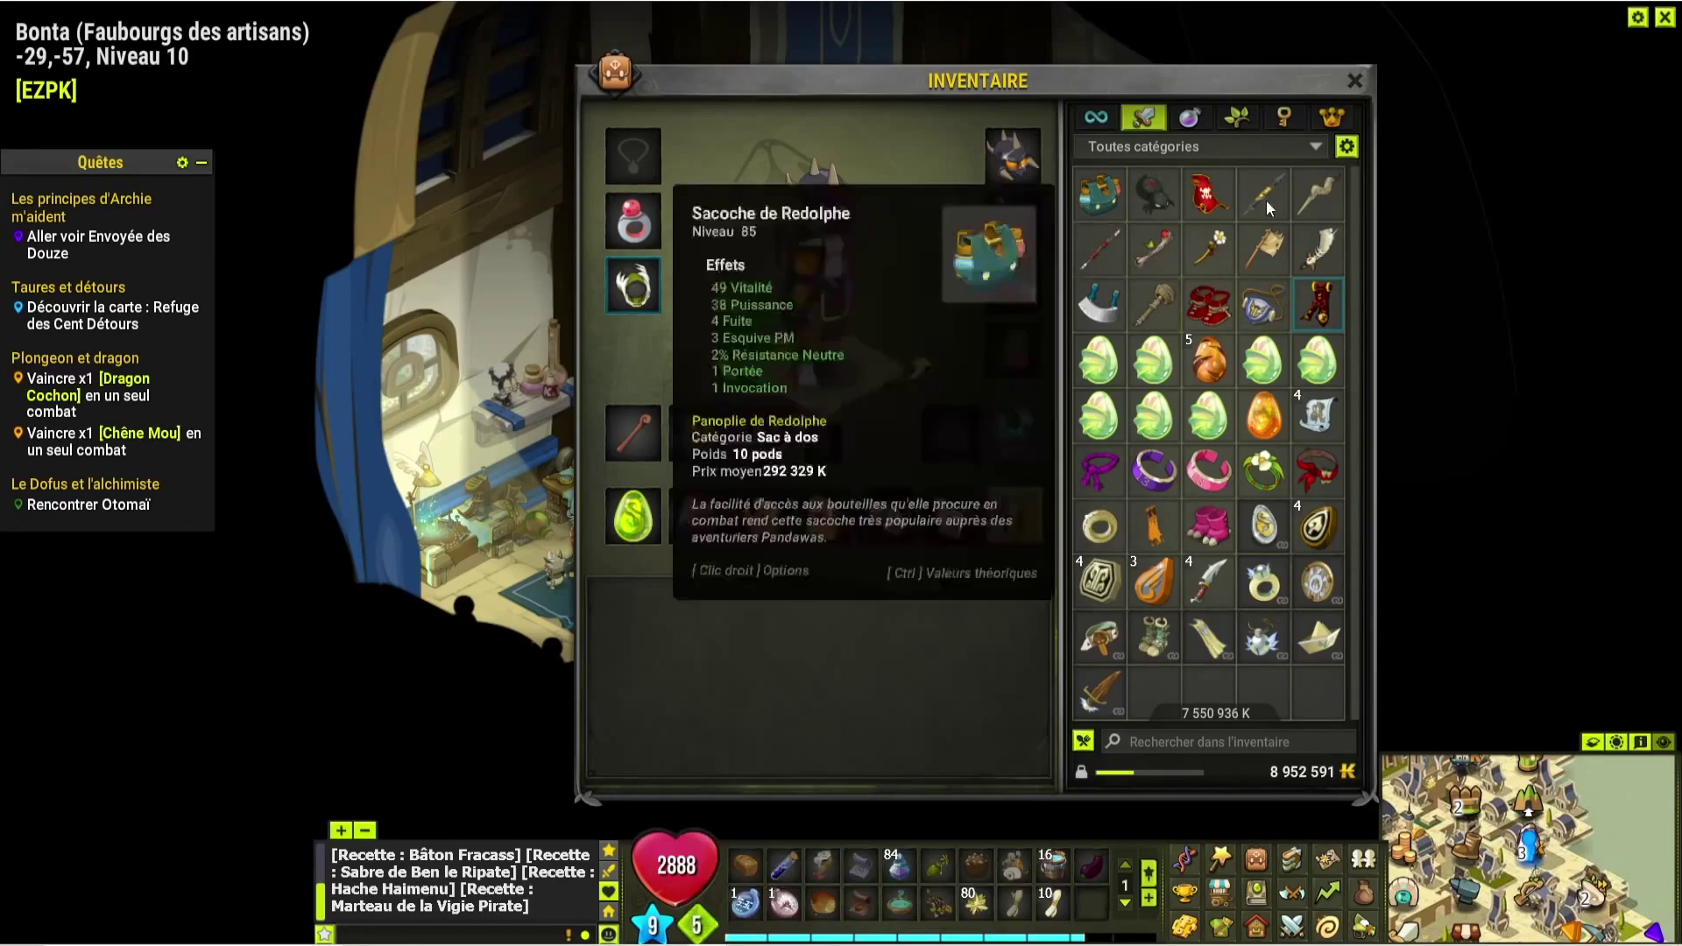
left_click(1355, 81)
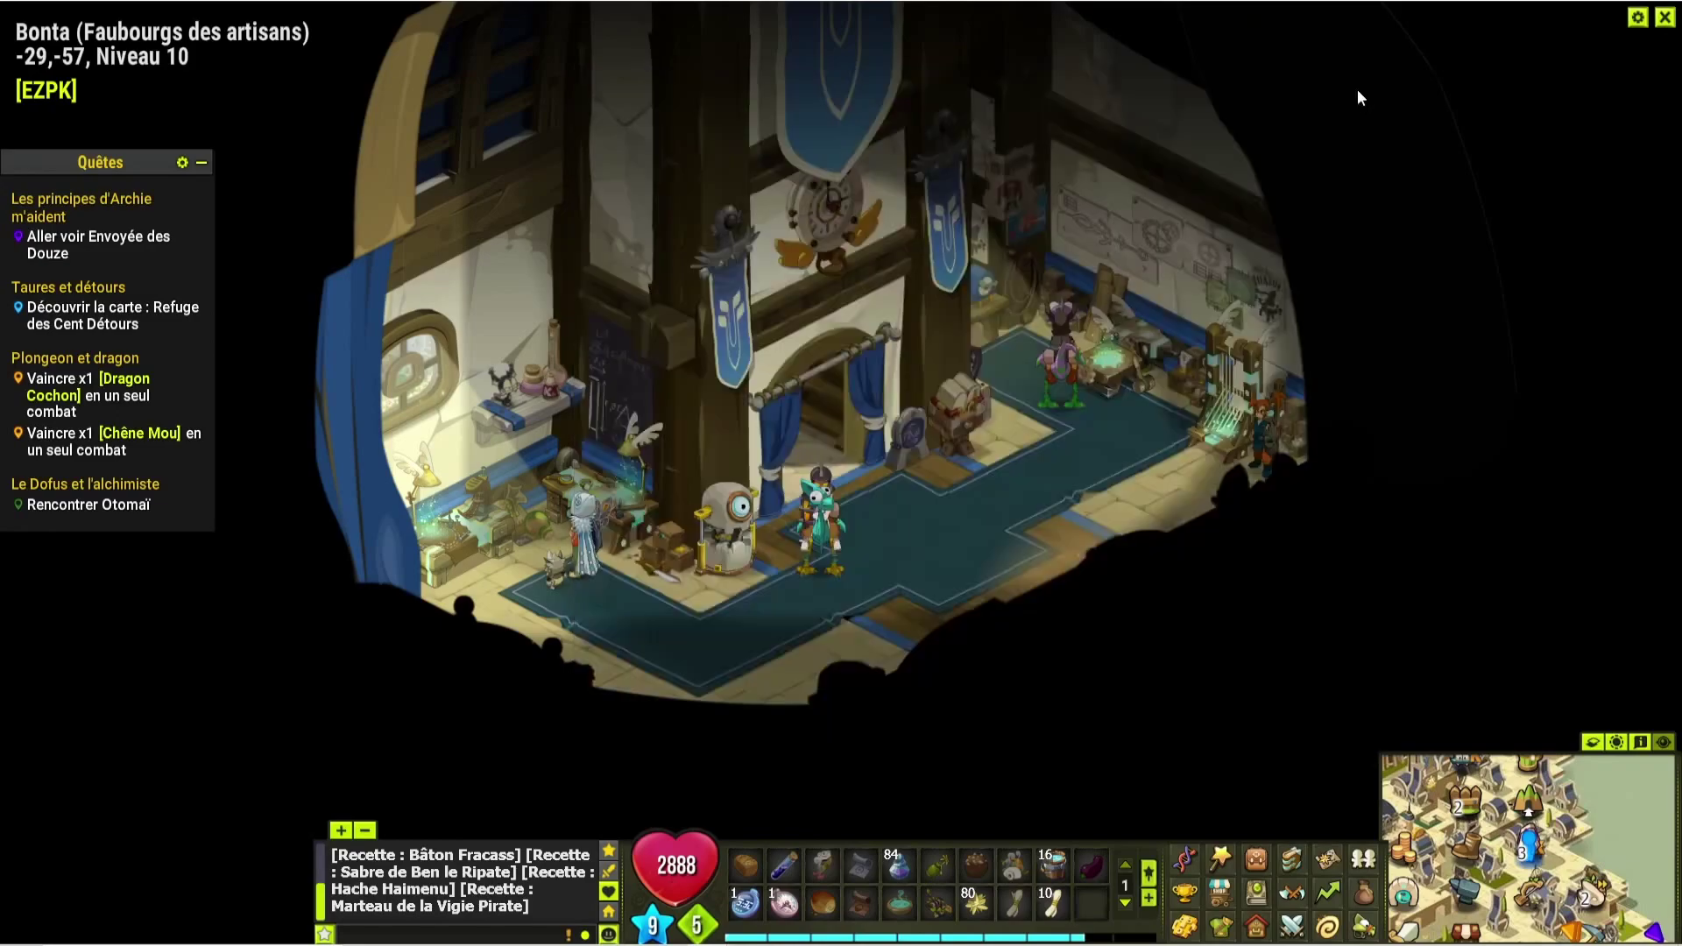
- Switch to the runes spreadsheet in Google Sheets and review the 1 juillet 2022 items, selecting their costs in E347:E360
key("alt+Tab")
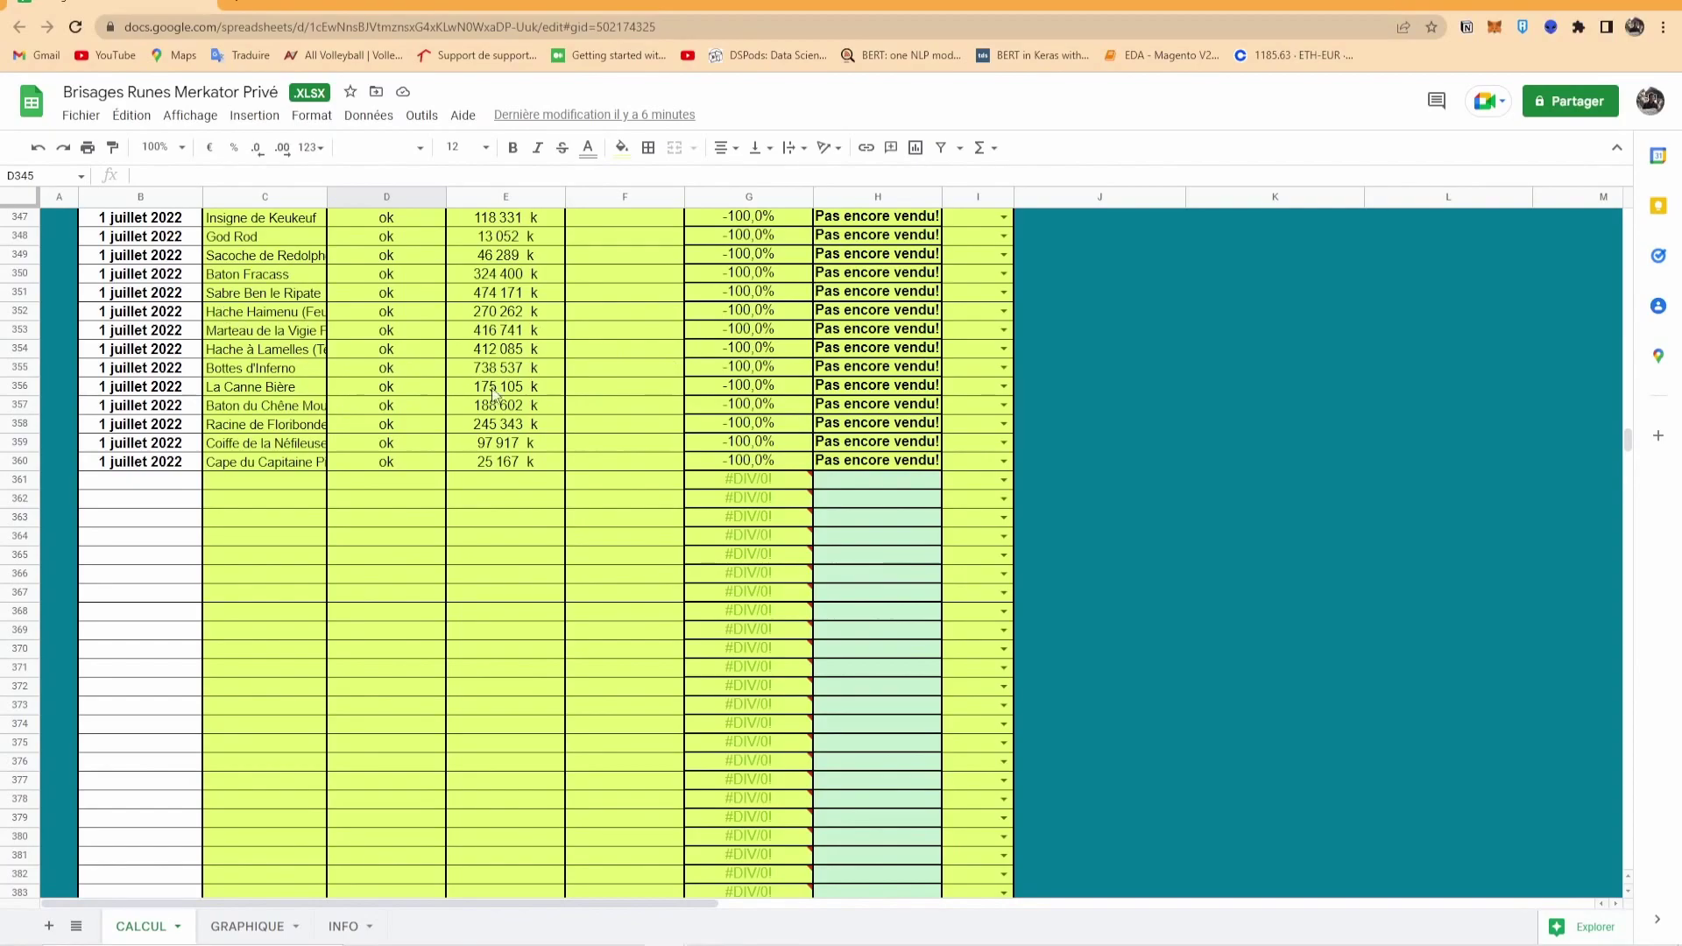
scroll(867, 442, "up", 1)
scroll(835, 451, "up", 20)
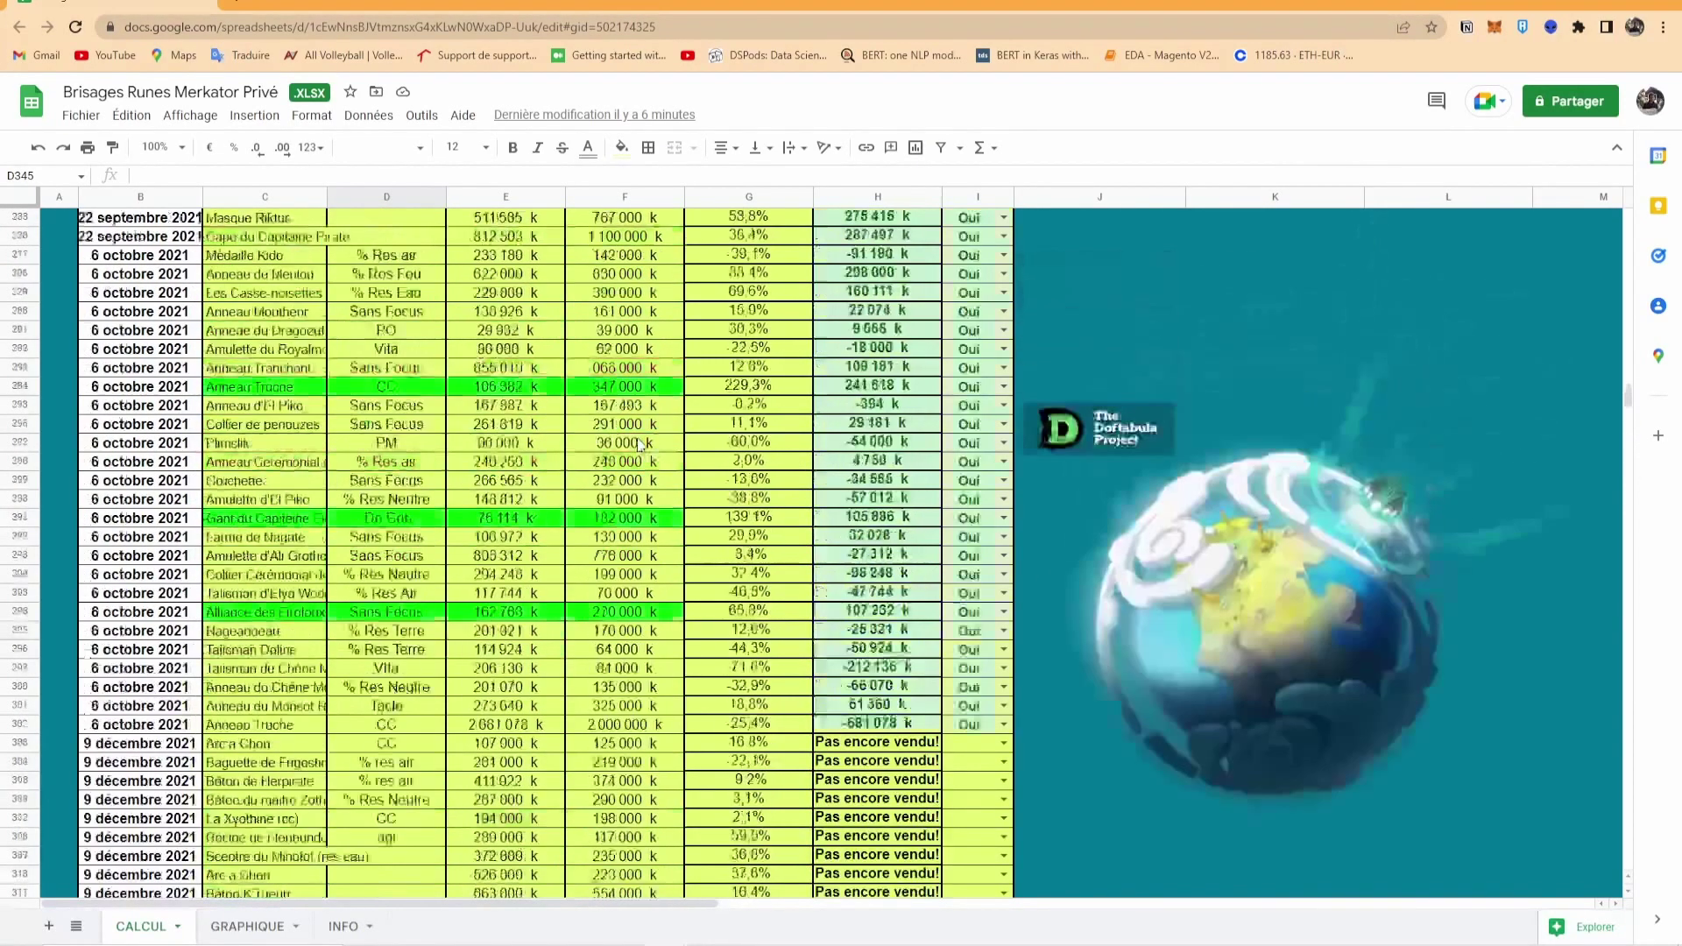
scroll(639, 444, "down", 20)
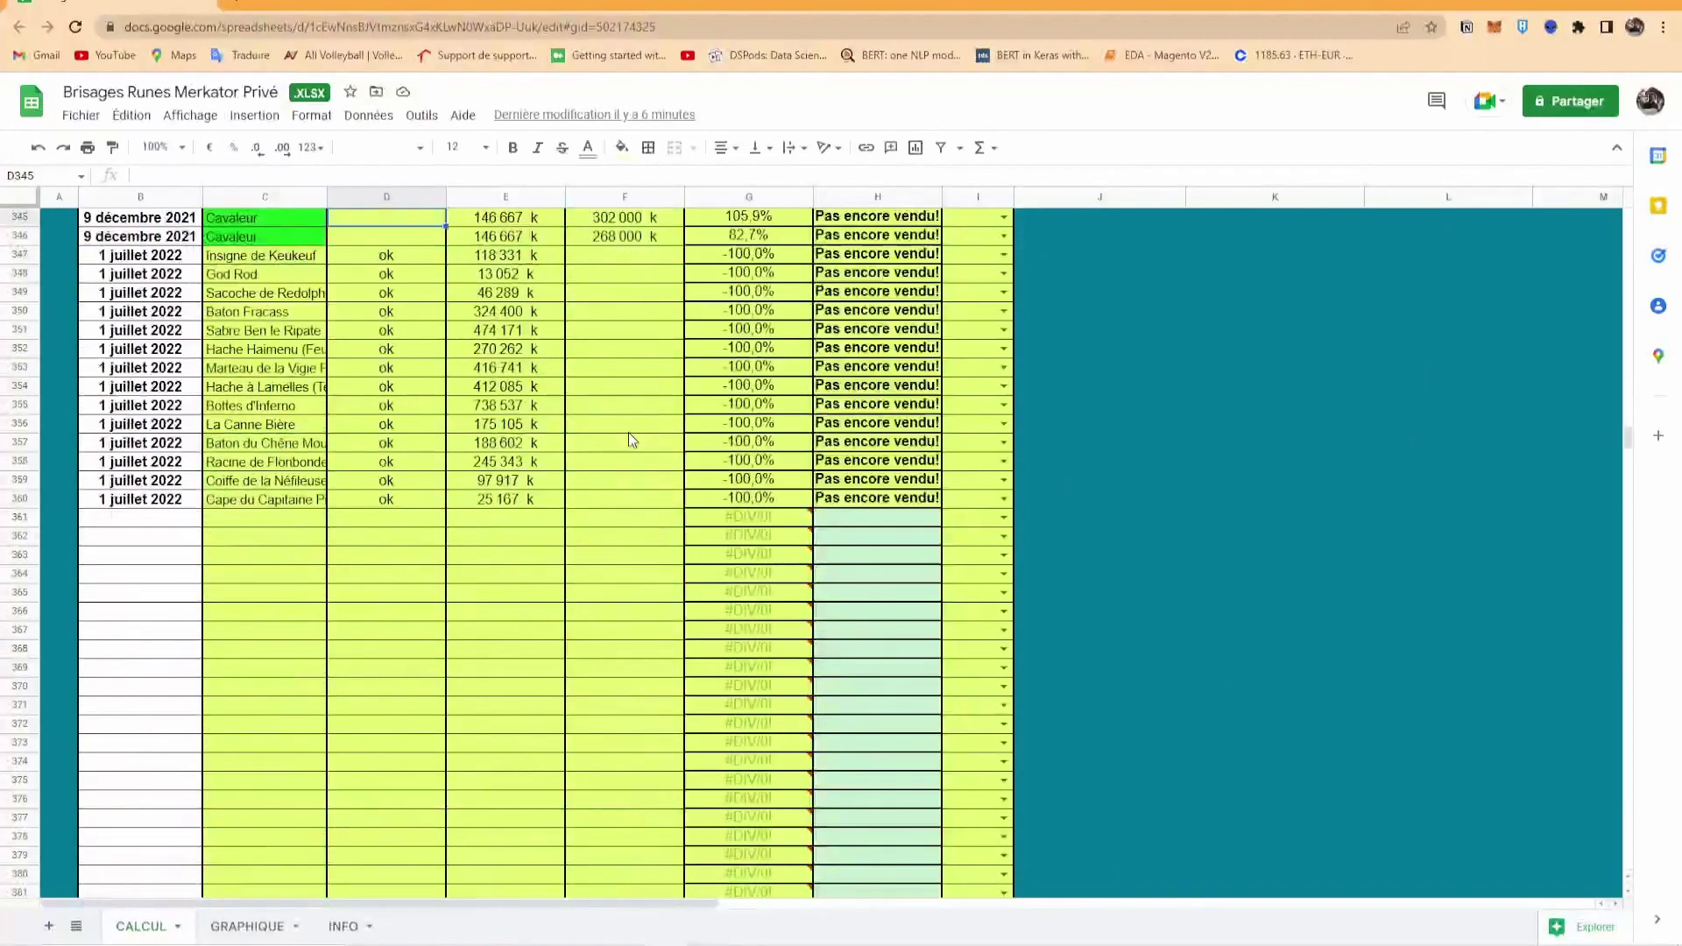
scroll(298, 276, "down", 1)
left_click(288, 220)
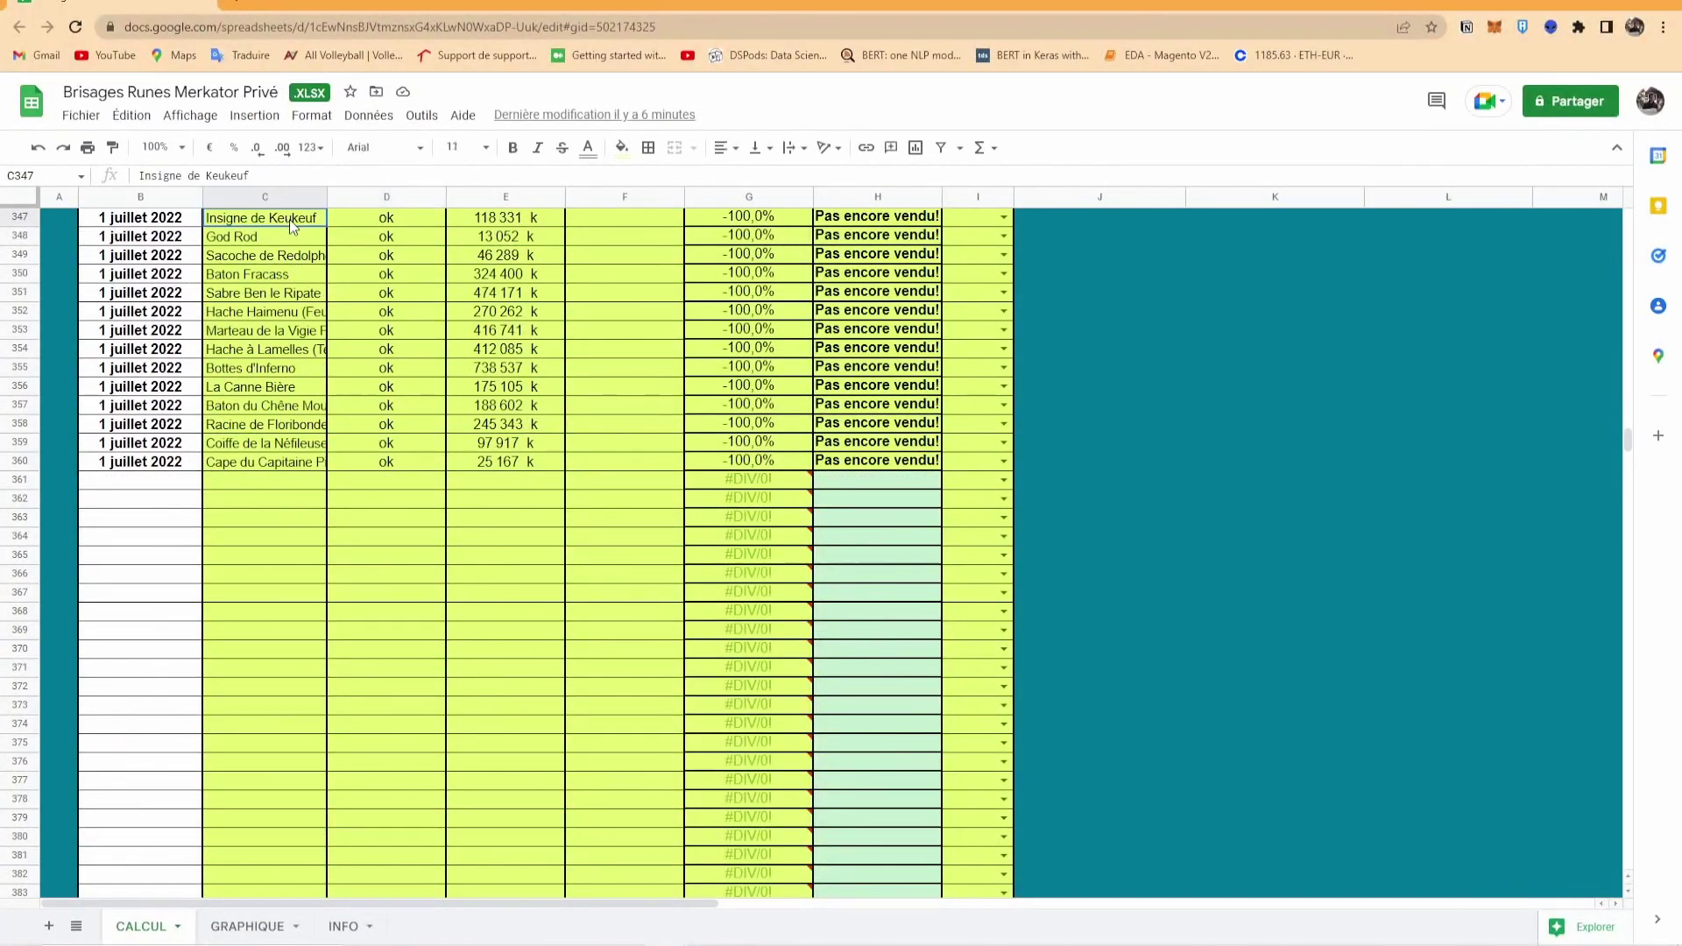
left_click_drag(521, 219, 522, 467)
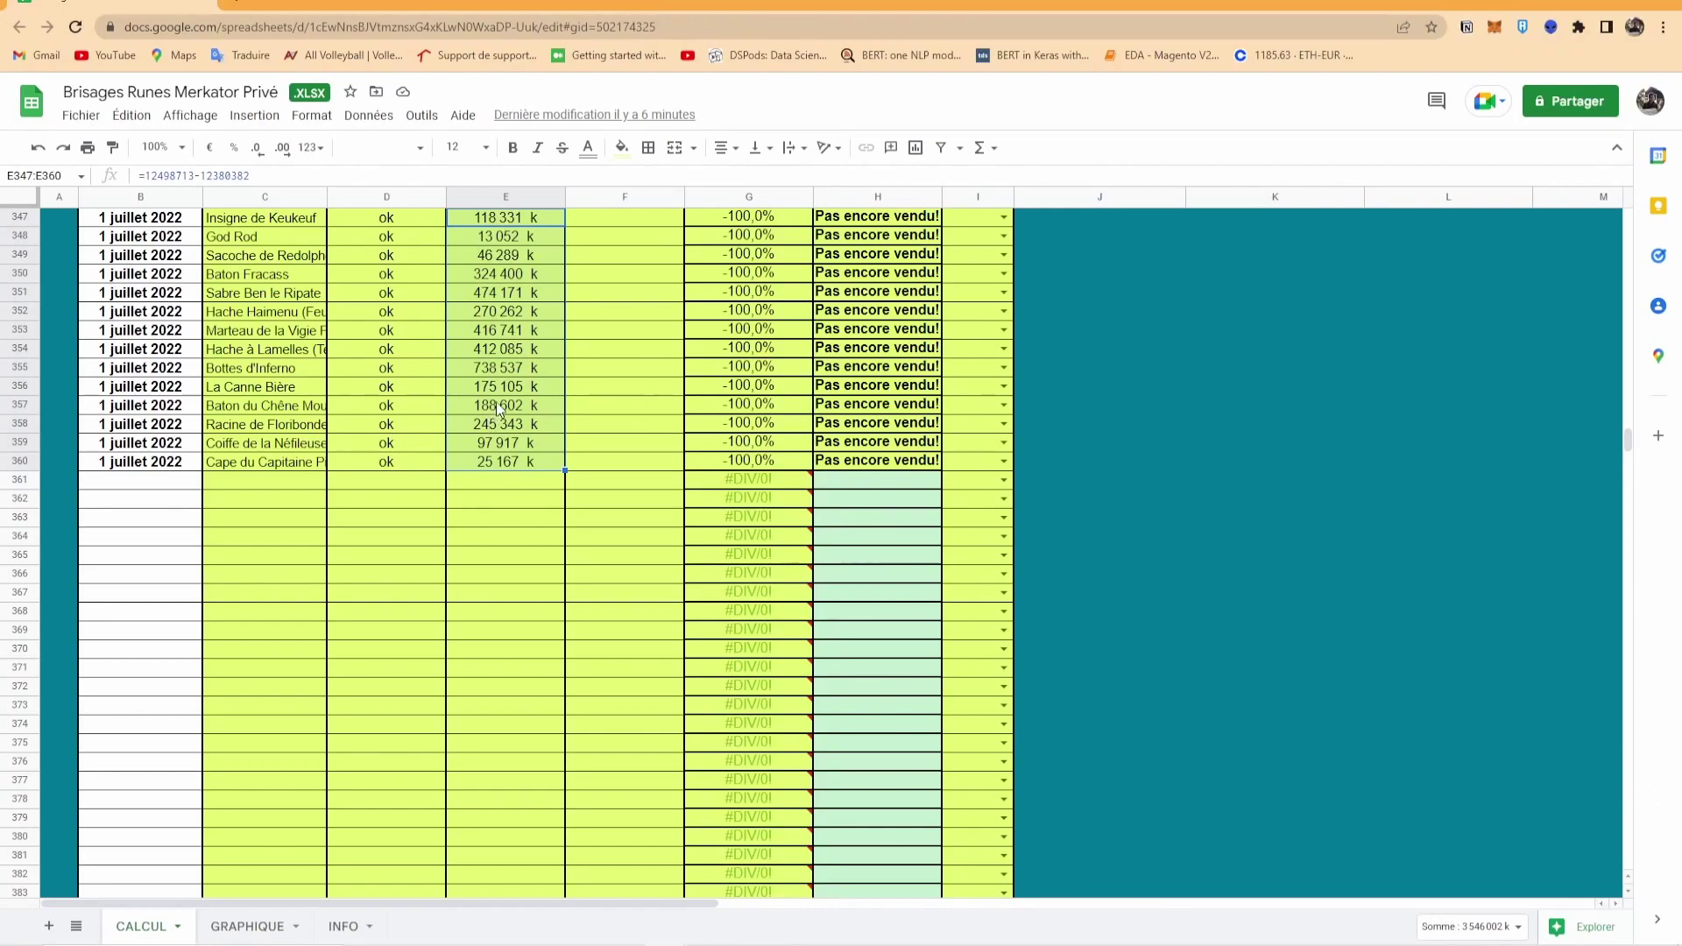
- Switch to Dofus, open the crusher in the workshop and place the Sacoche de Redolphe in its list
key("alt+Tab")
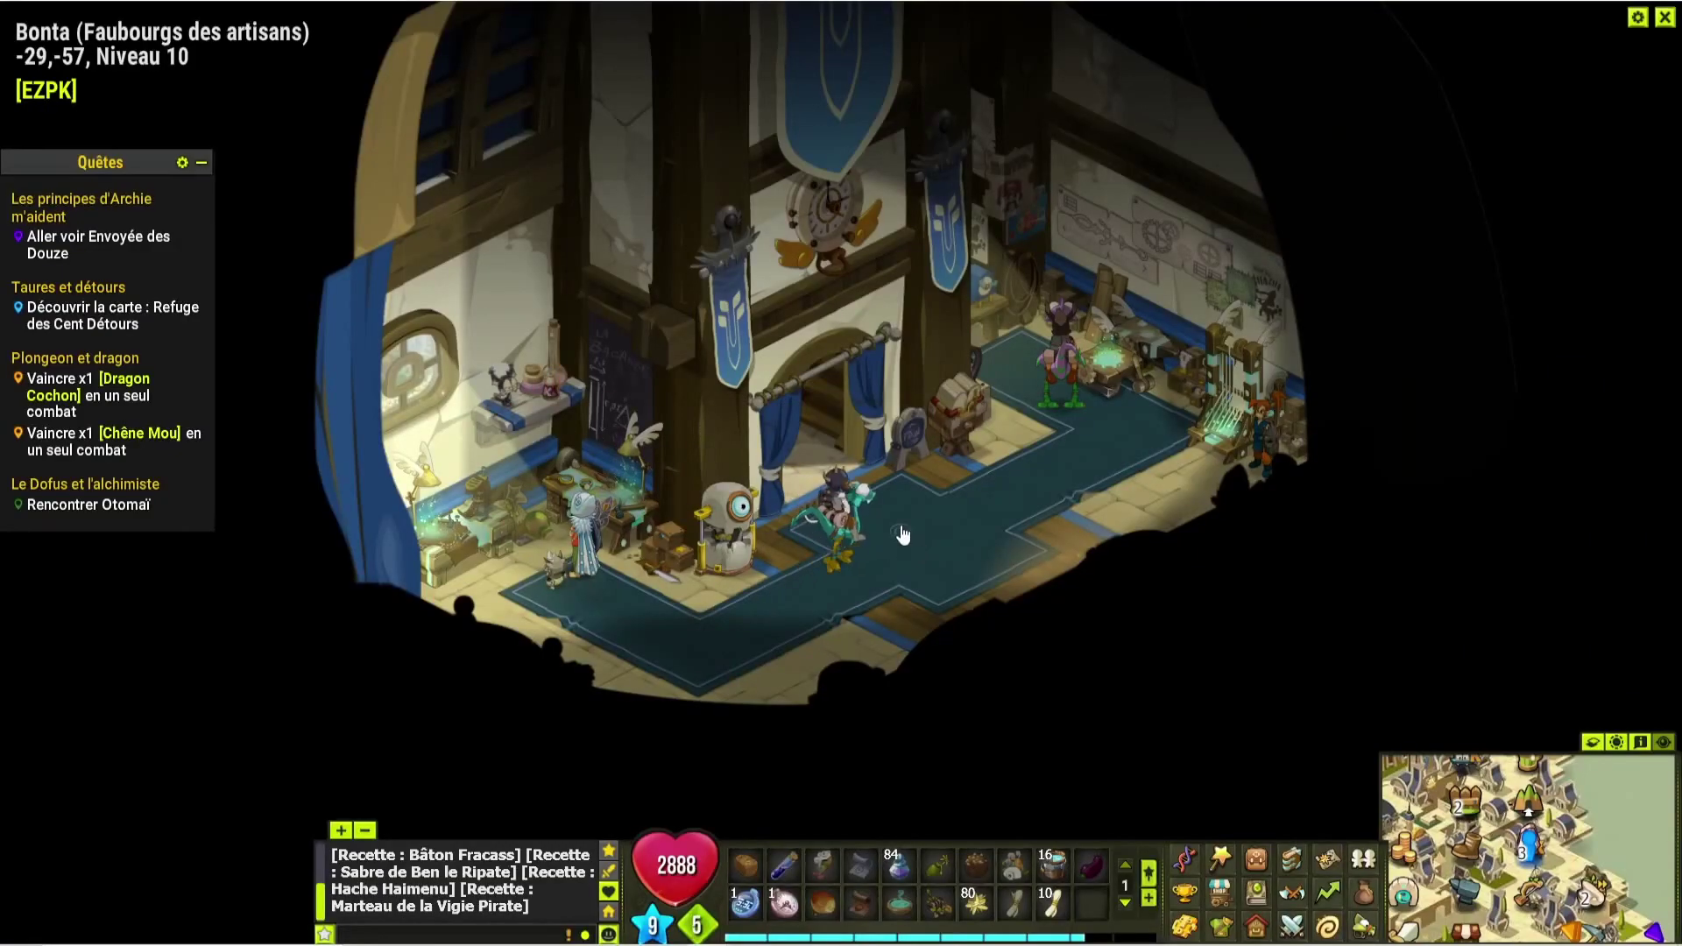
left_click(930, 443)
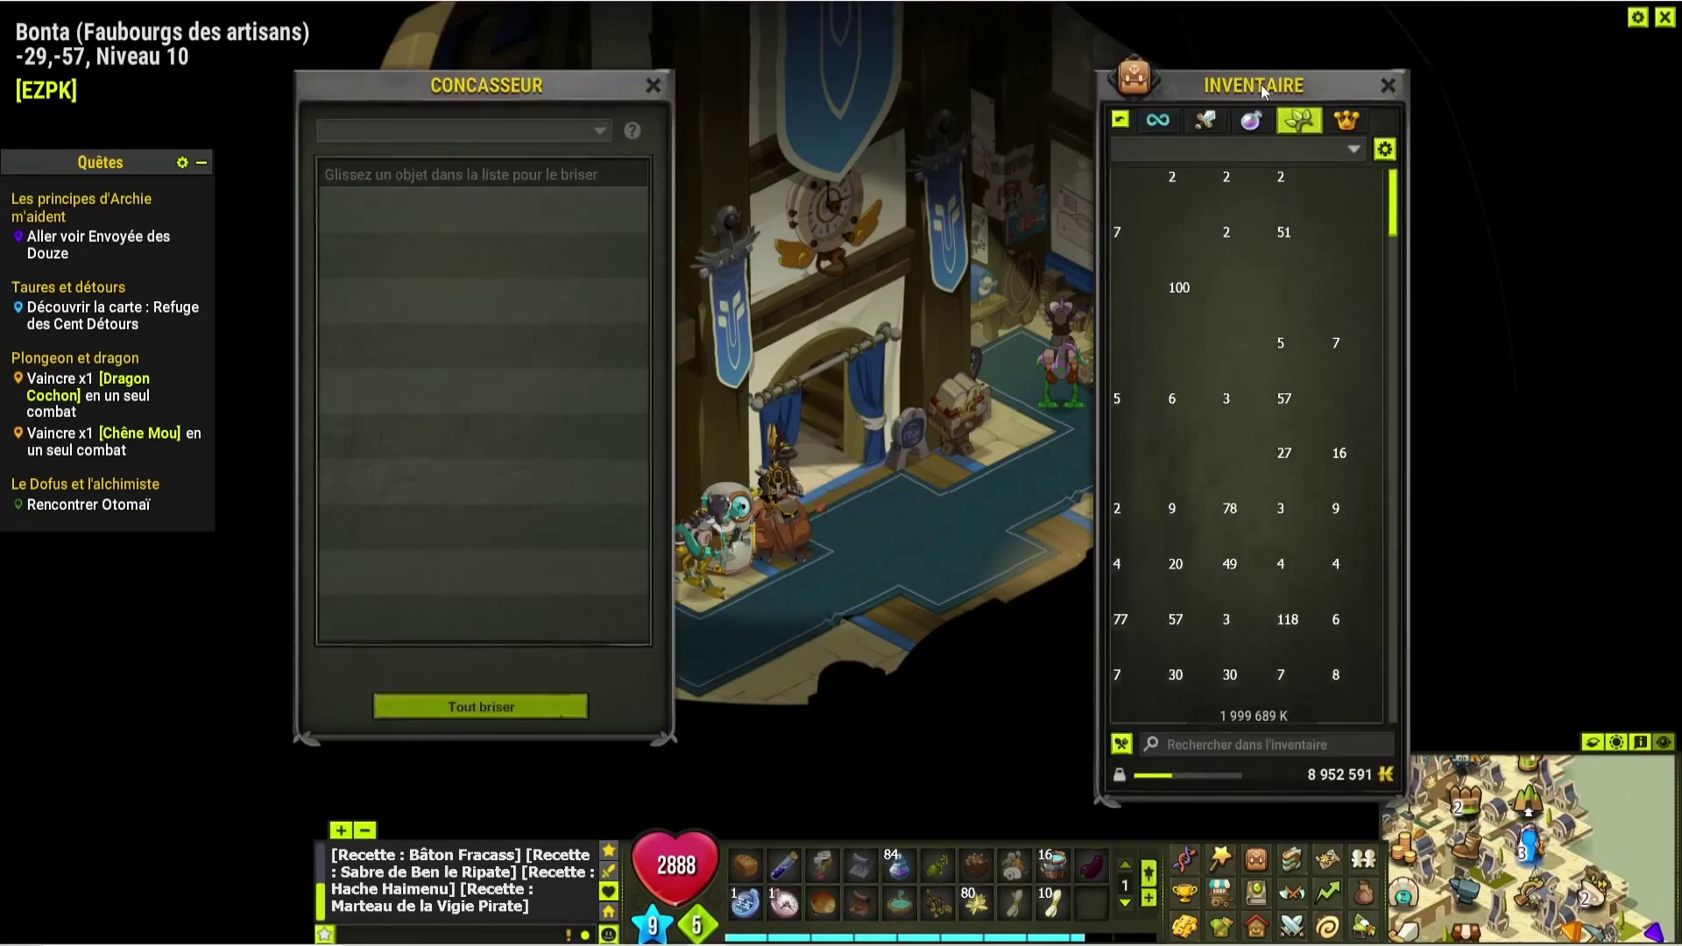
left_click_drag(1148, 175, 491, 342)
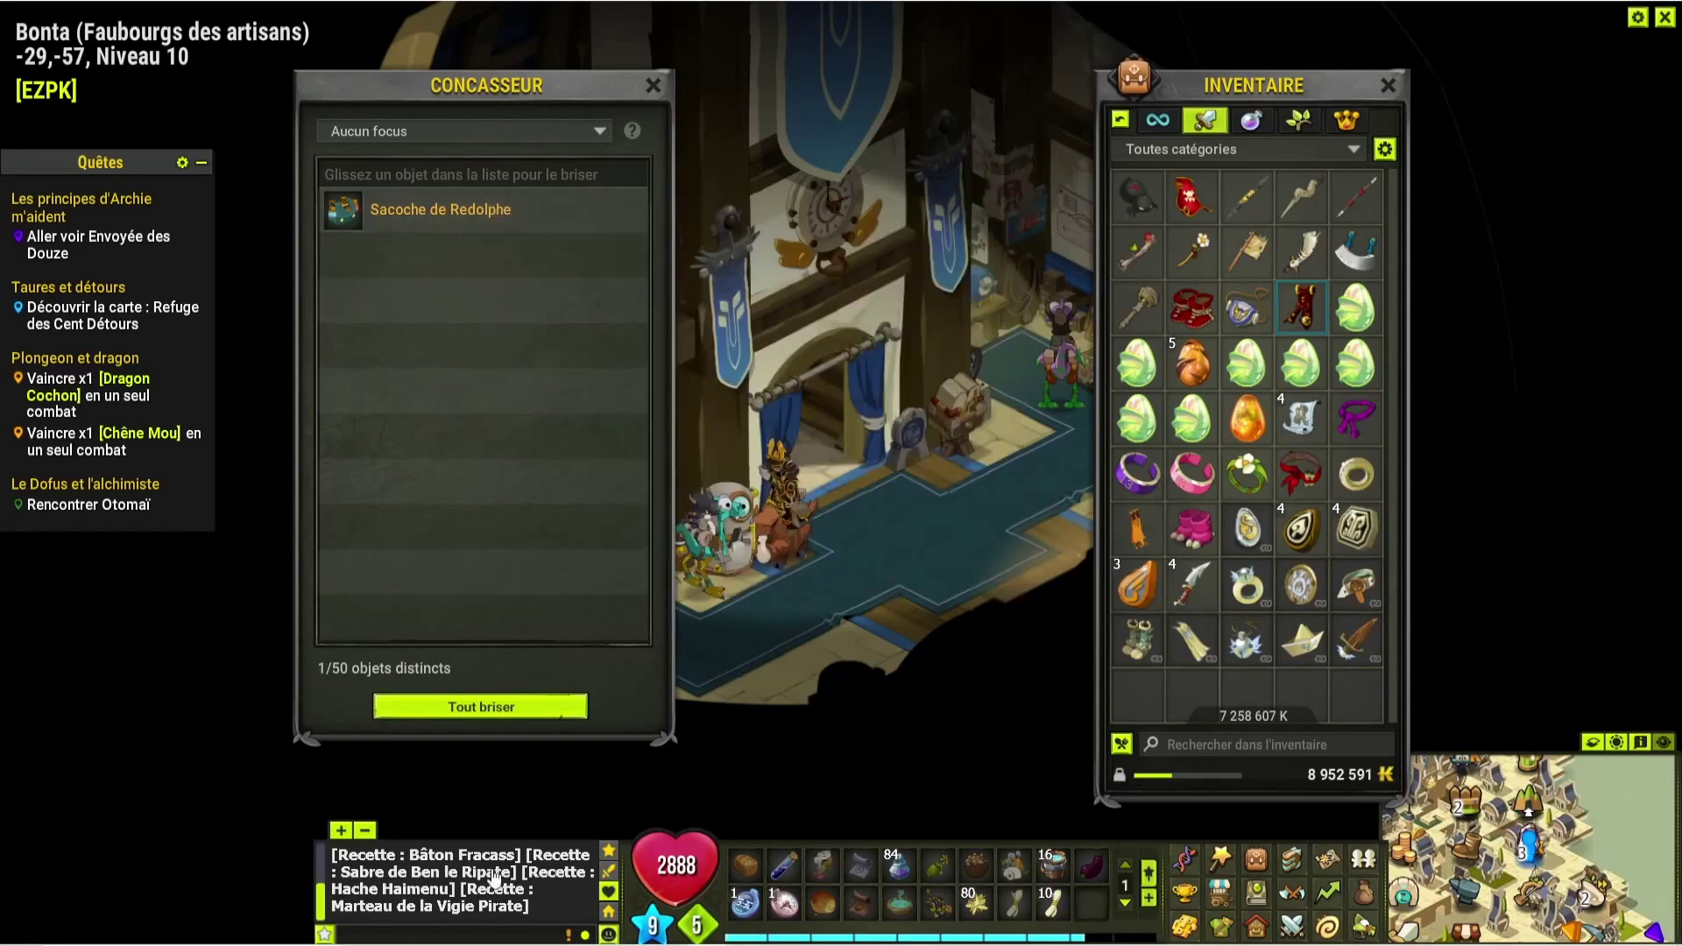
- Check the Sacoche de Redolphe's cost in the spreadsheet, returning to Dofus to inspect its effects in the crusher
key("alt+Tab")
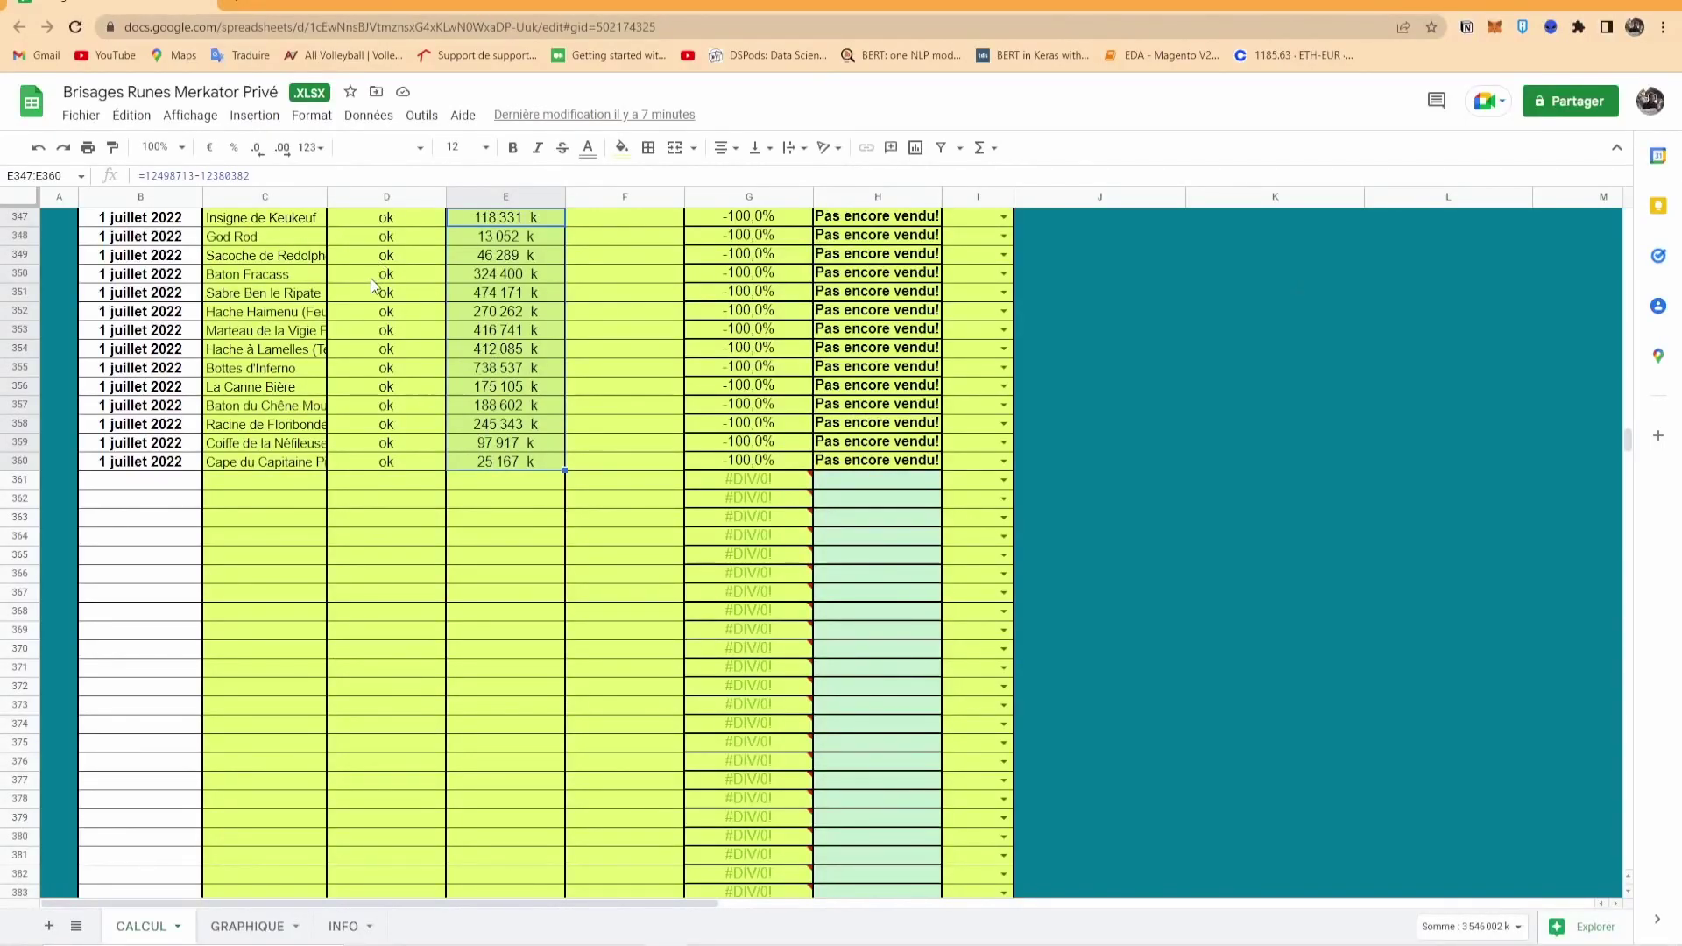
left_click(255, 276)
left_click(502, 258)
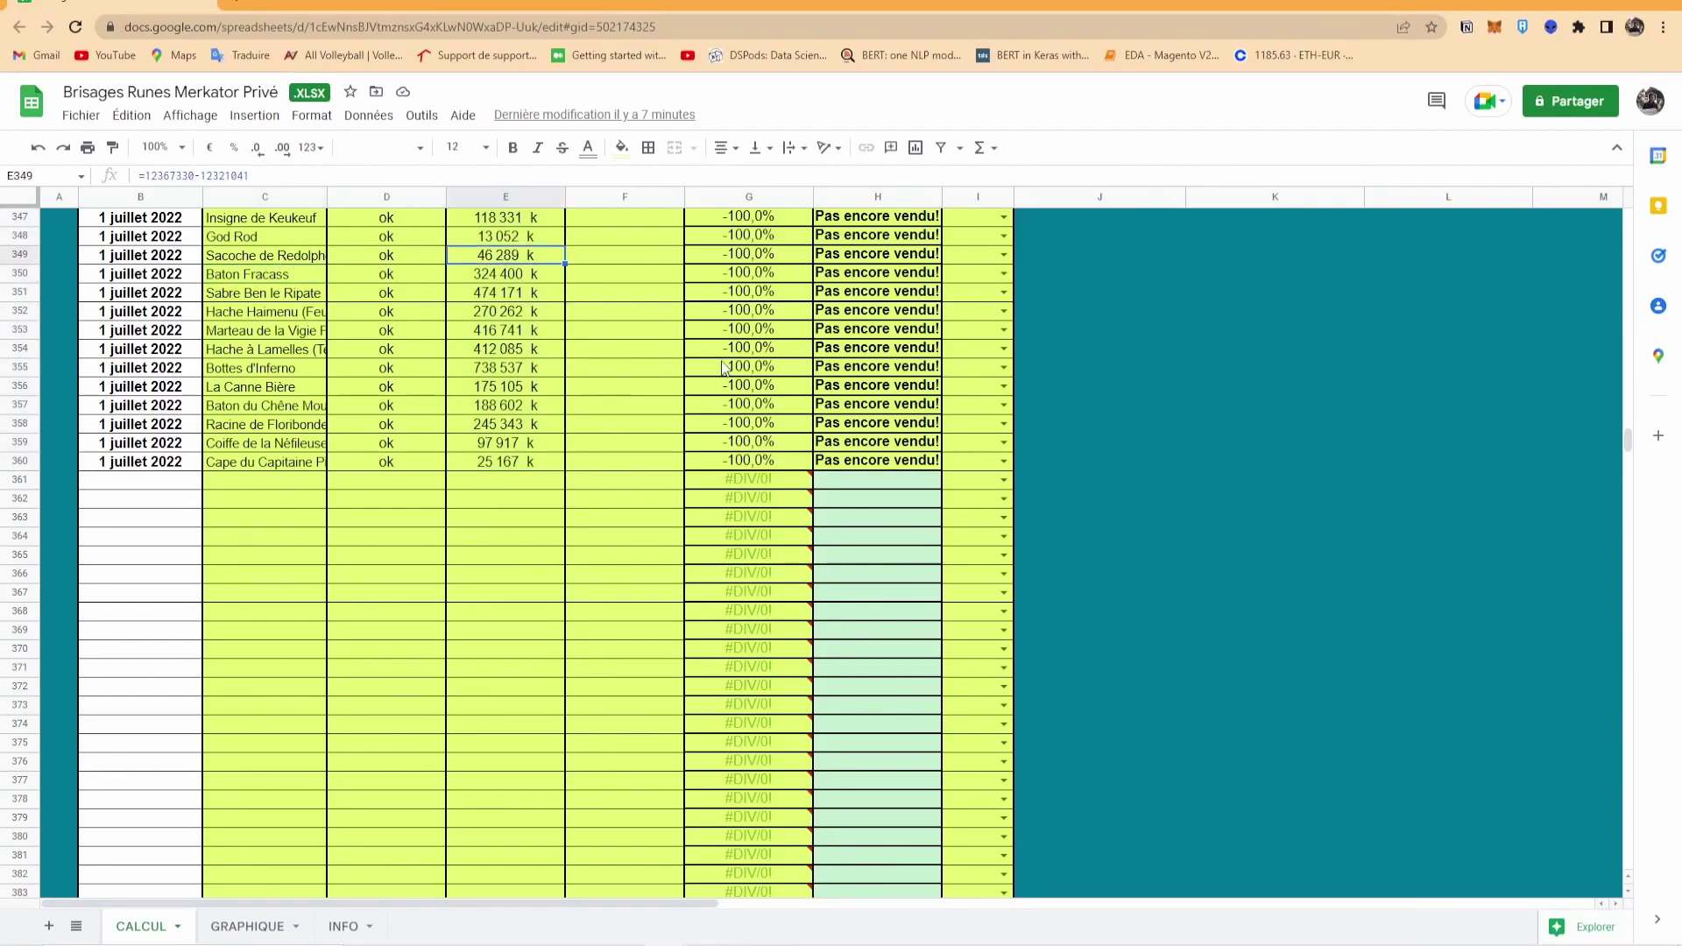
key("alt+Tab")
mouse_move(434, 230)
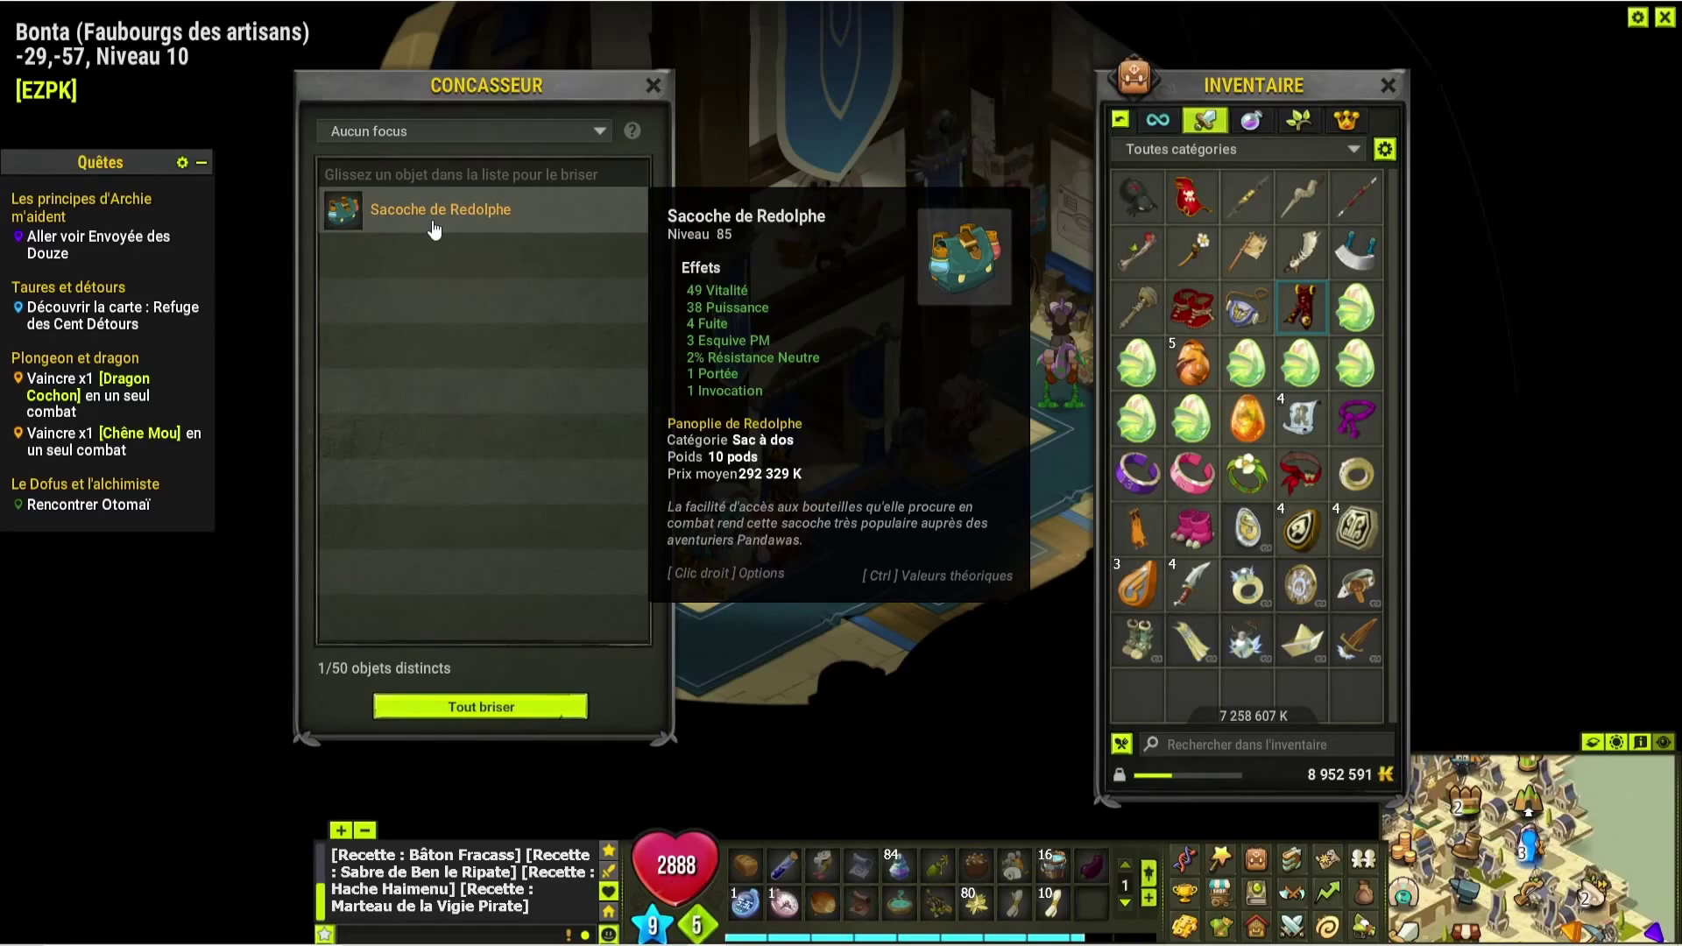
- Switch to the Profus site and examine which focus gives the Sacoche de Redolphe its highest rune price
key("alt+Tab")
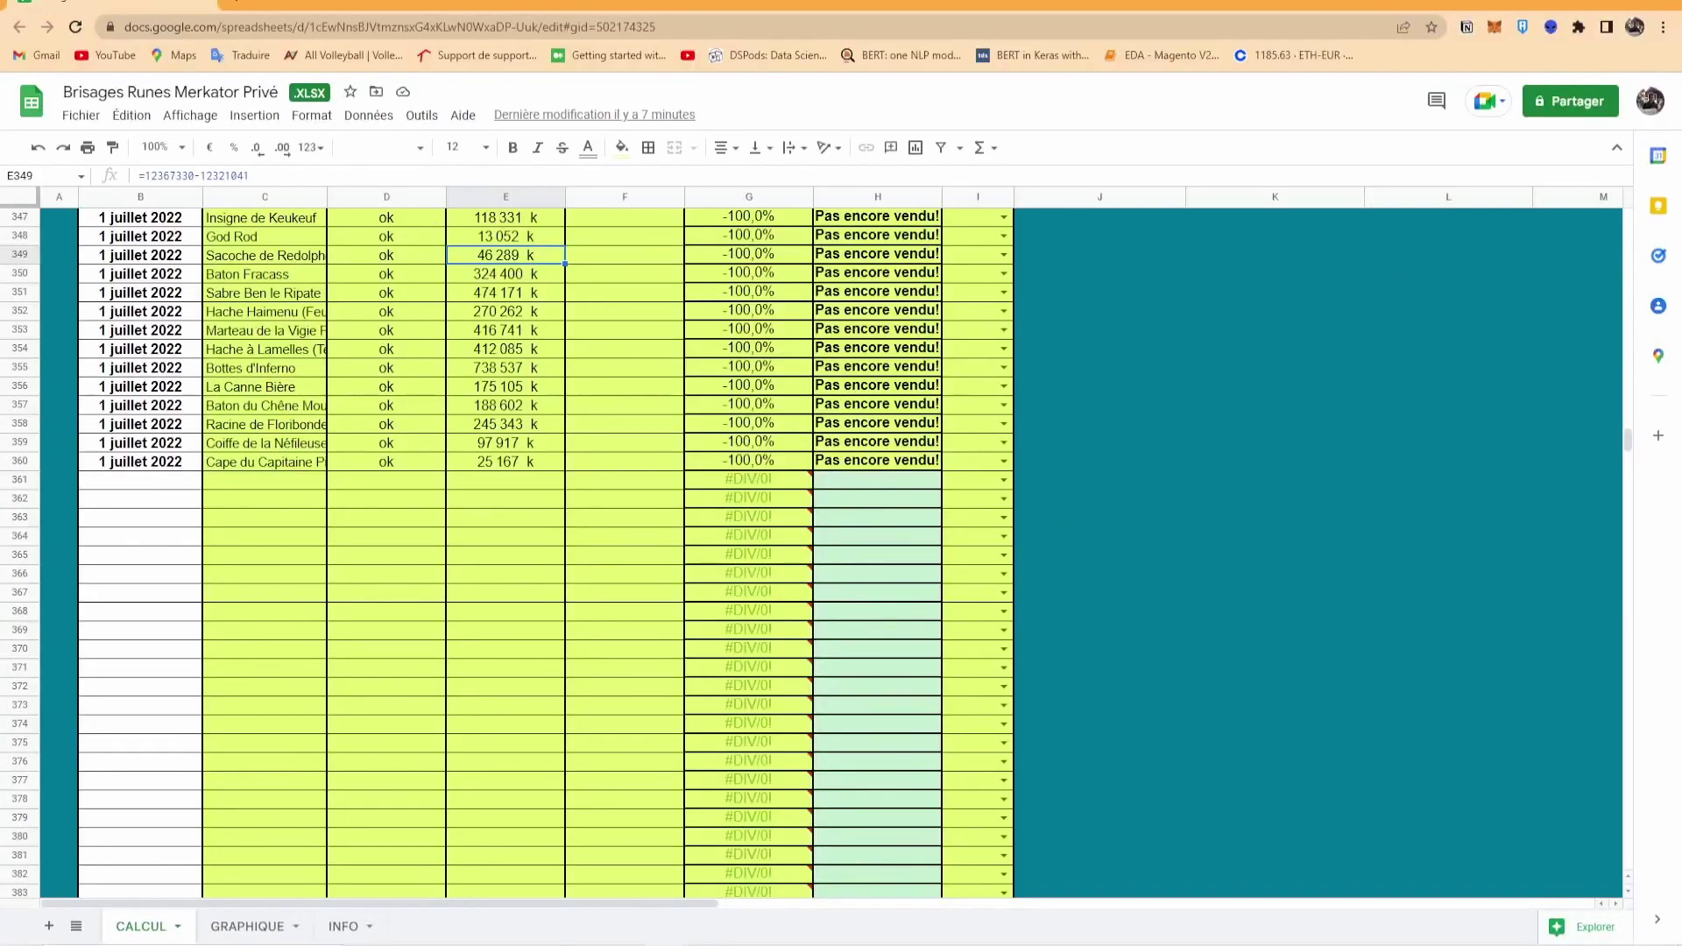
left_click(285, 13)
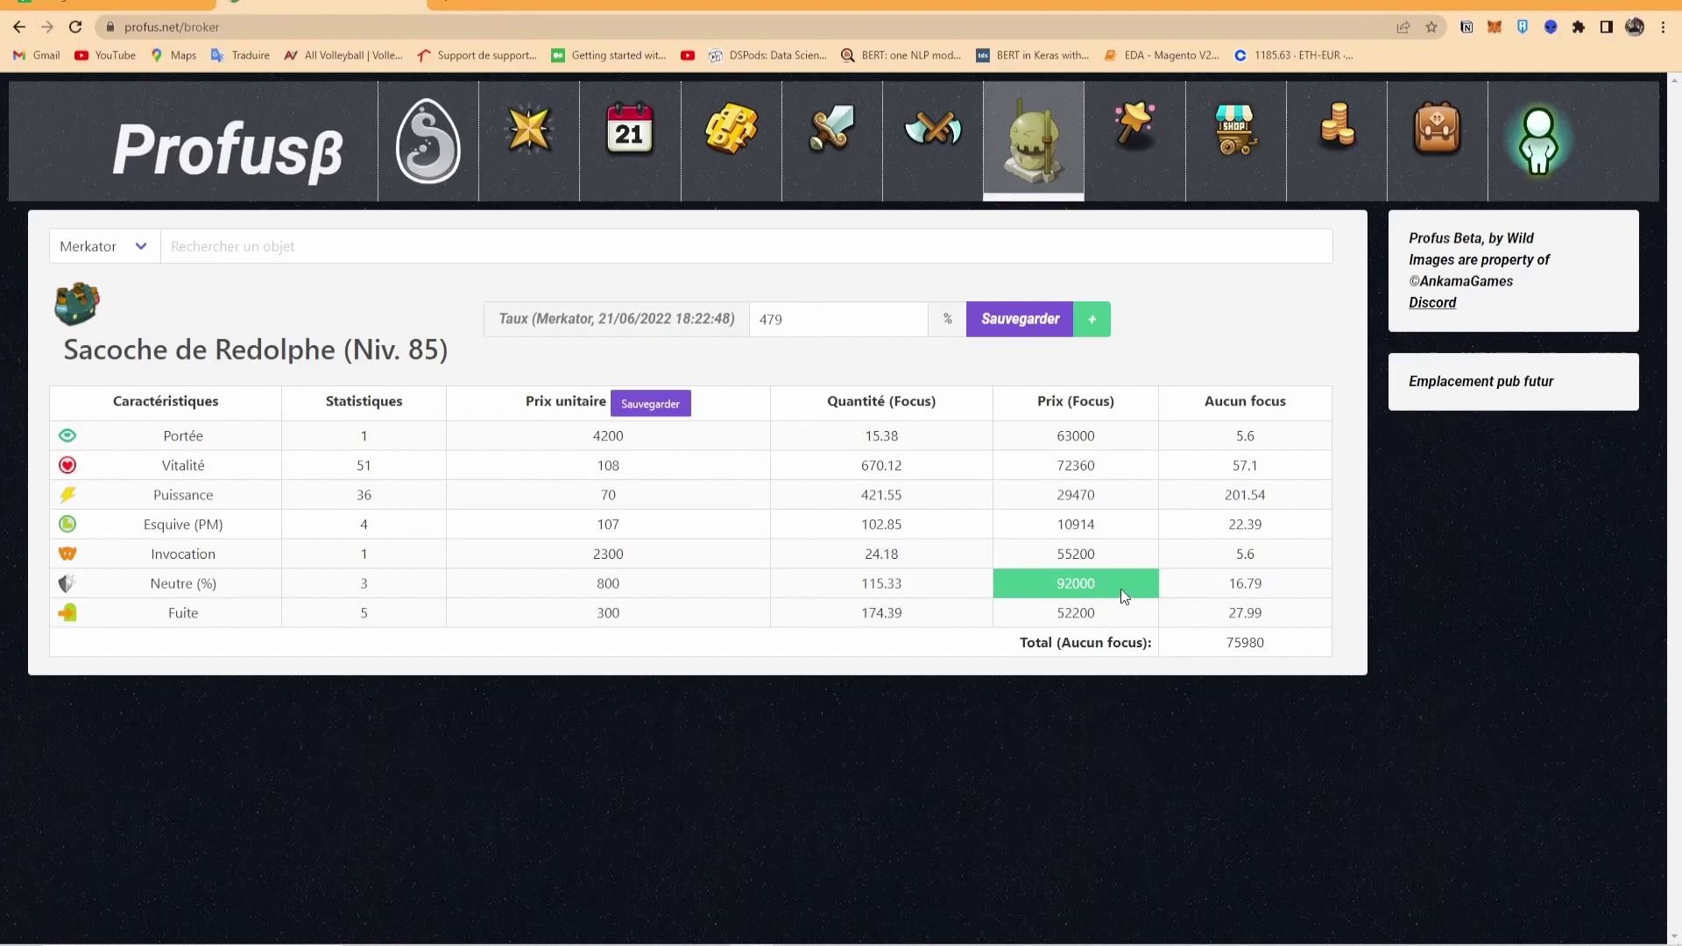
left_click_drag(1114, 588, 1051, 584)
- Return to Dofus and set the crusher's focus to % Résistance Neutre for the Sacoche de Redolphe
key("alt+Tab")
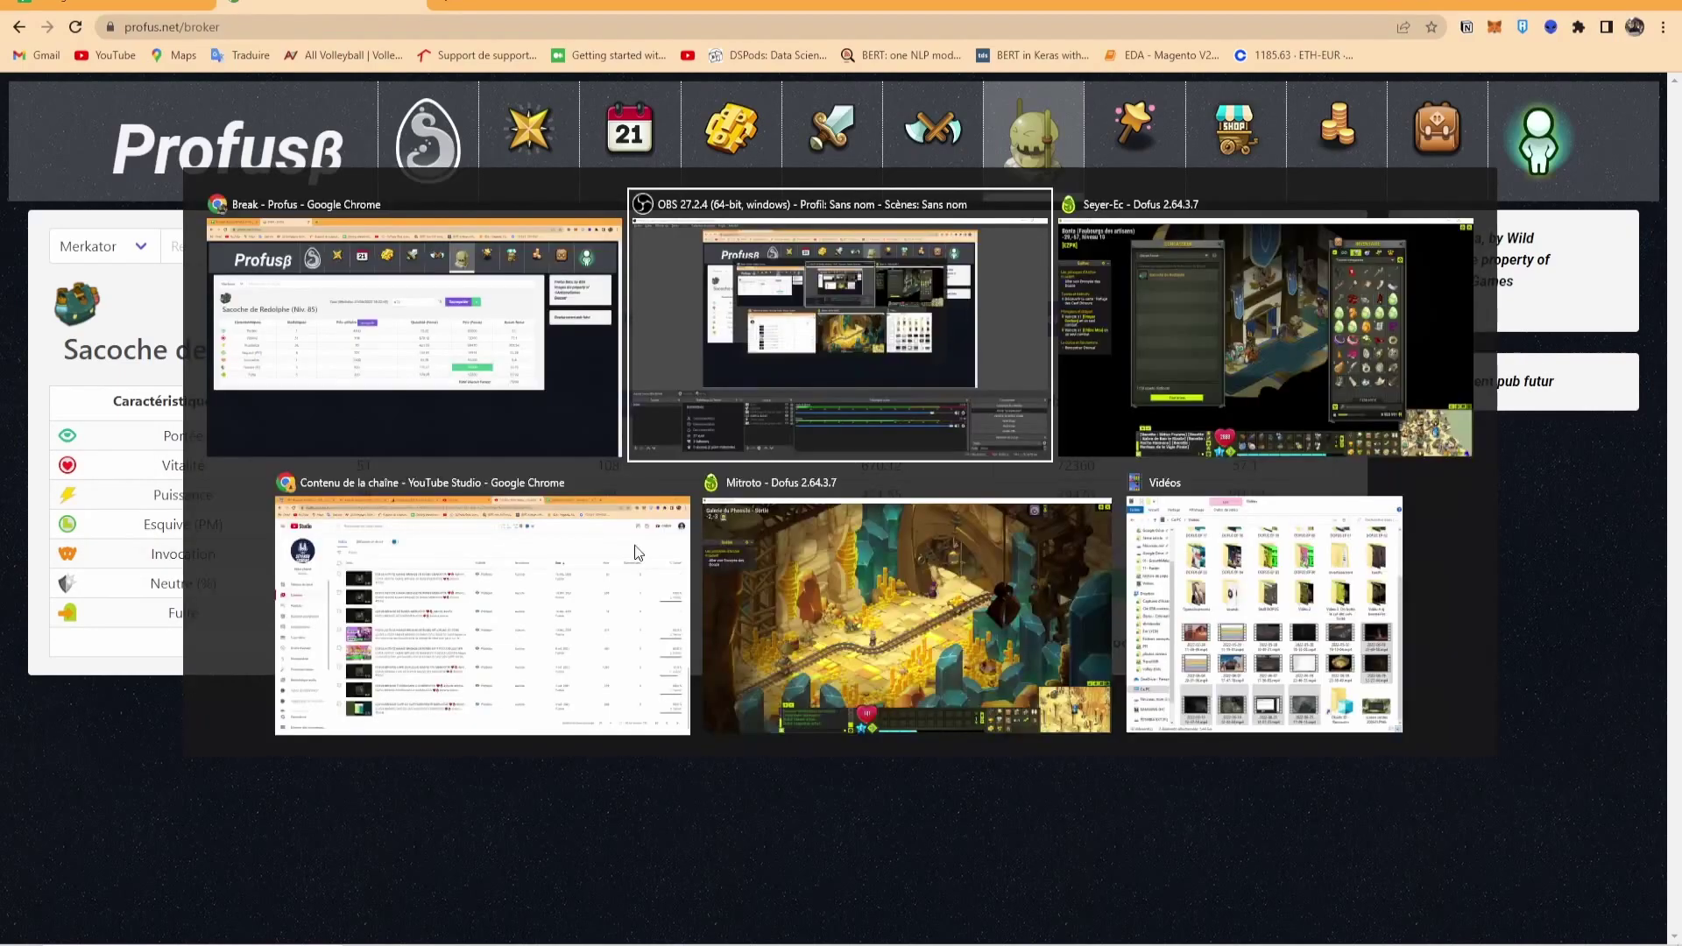
key("alt+Tab")
left_click(458, 133)
left_click(403, 276)
mouse_move(349, 211)
key("ctrl")
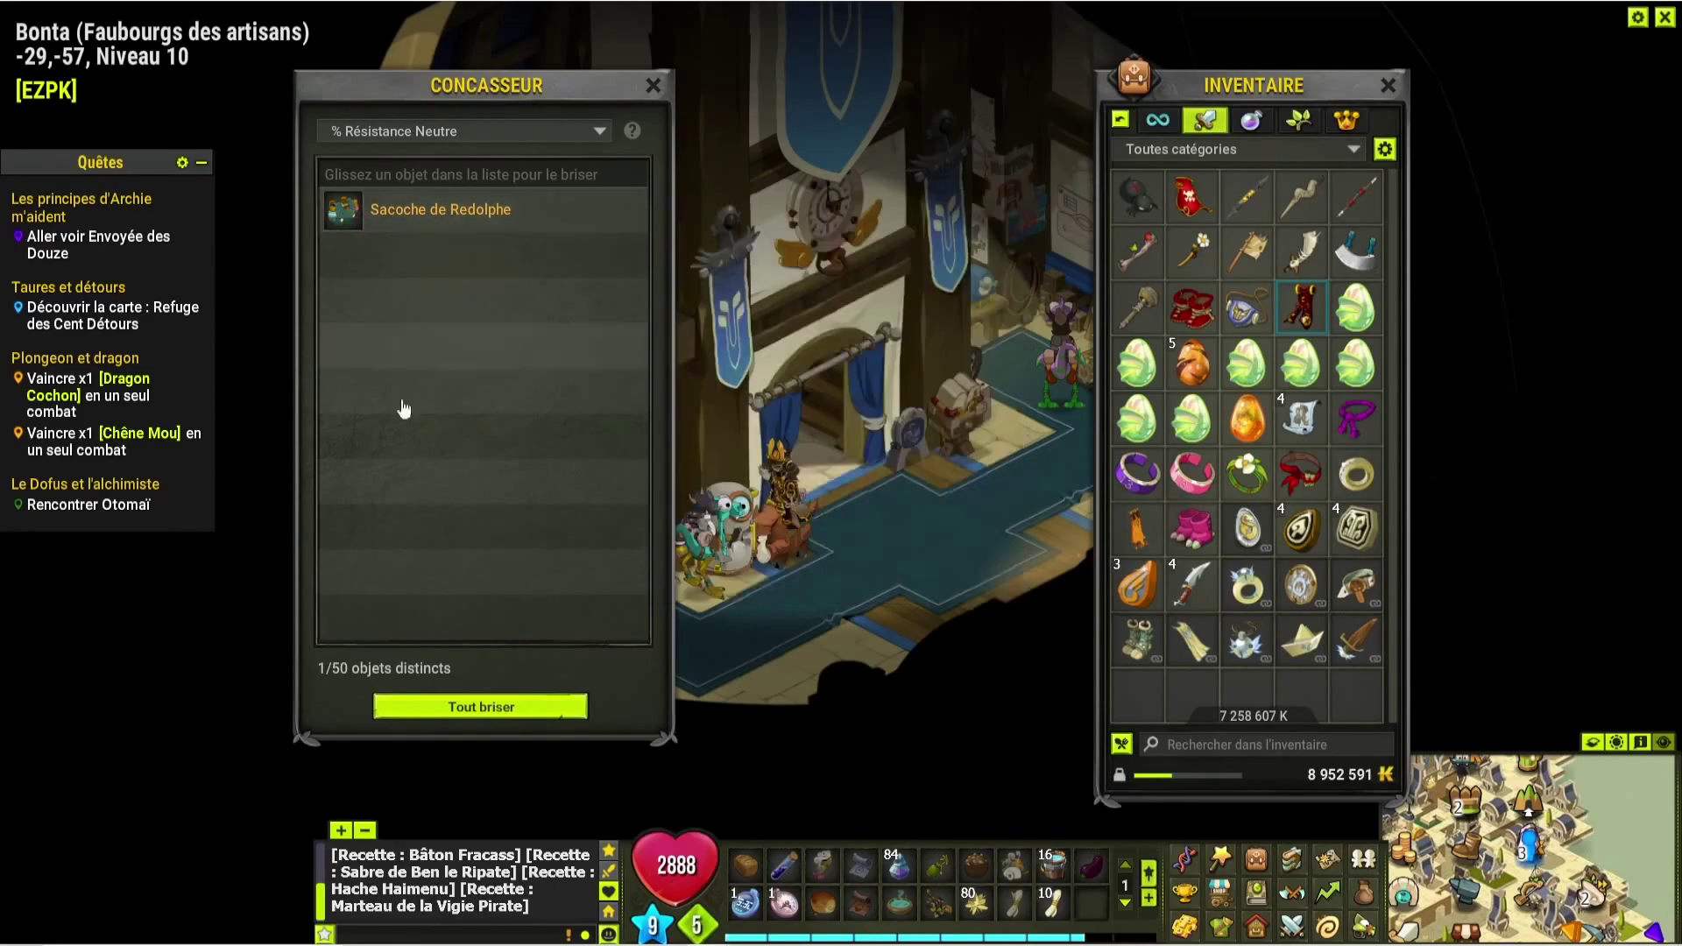
- Bring the spreadsheet back to the front of the browser and crush the Sacoche de Redolphe in Dofus
key("alt+Tab")
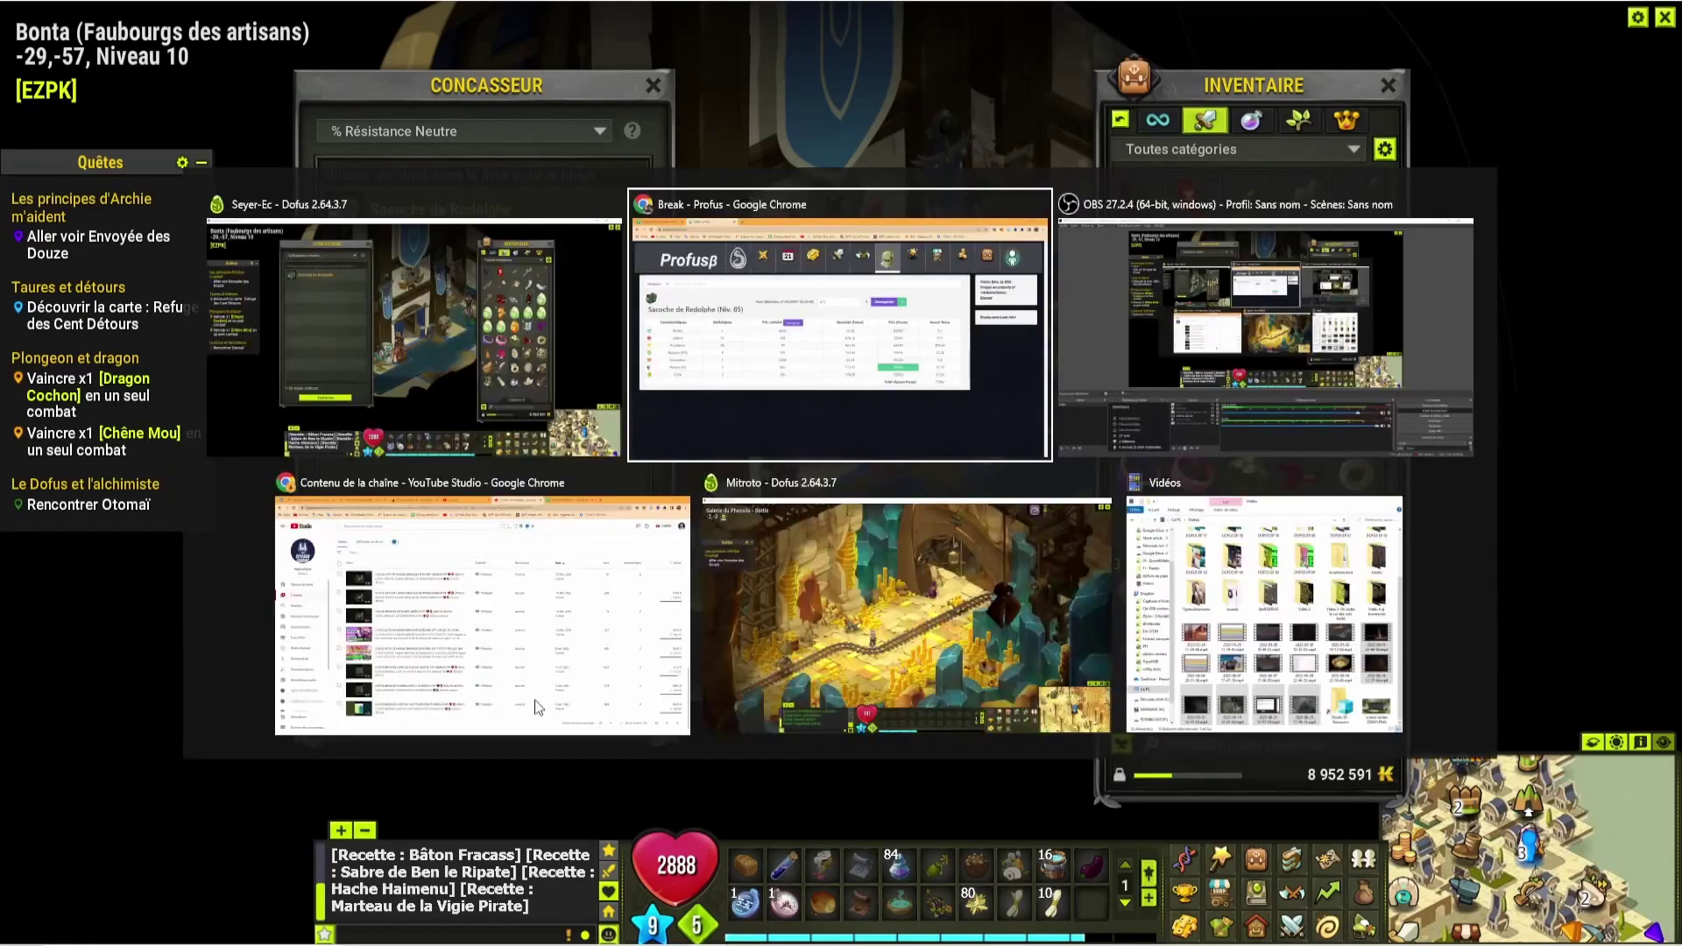
key("alt+Tab")
key("alt+Tab")
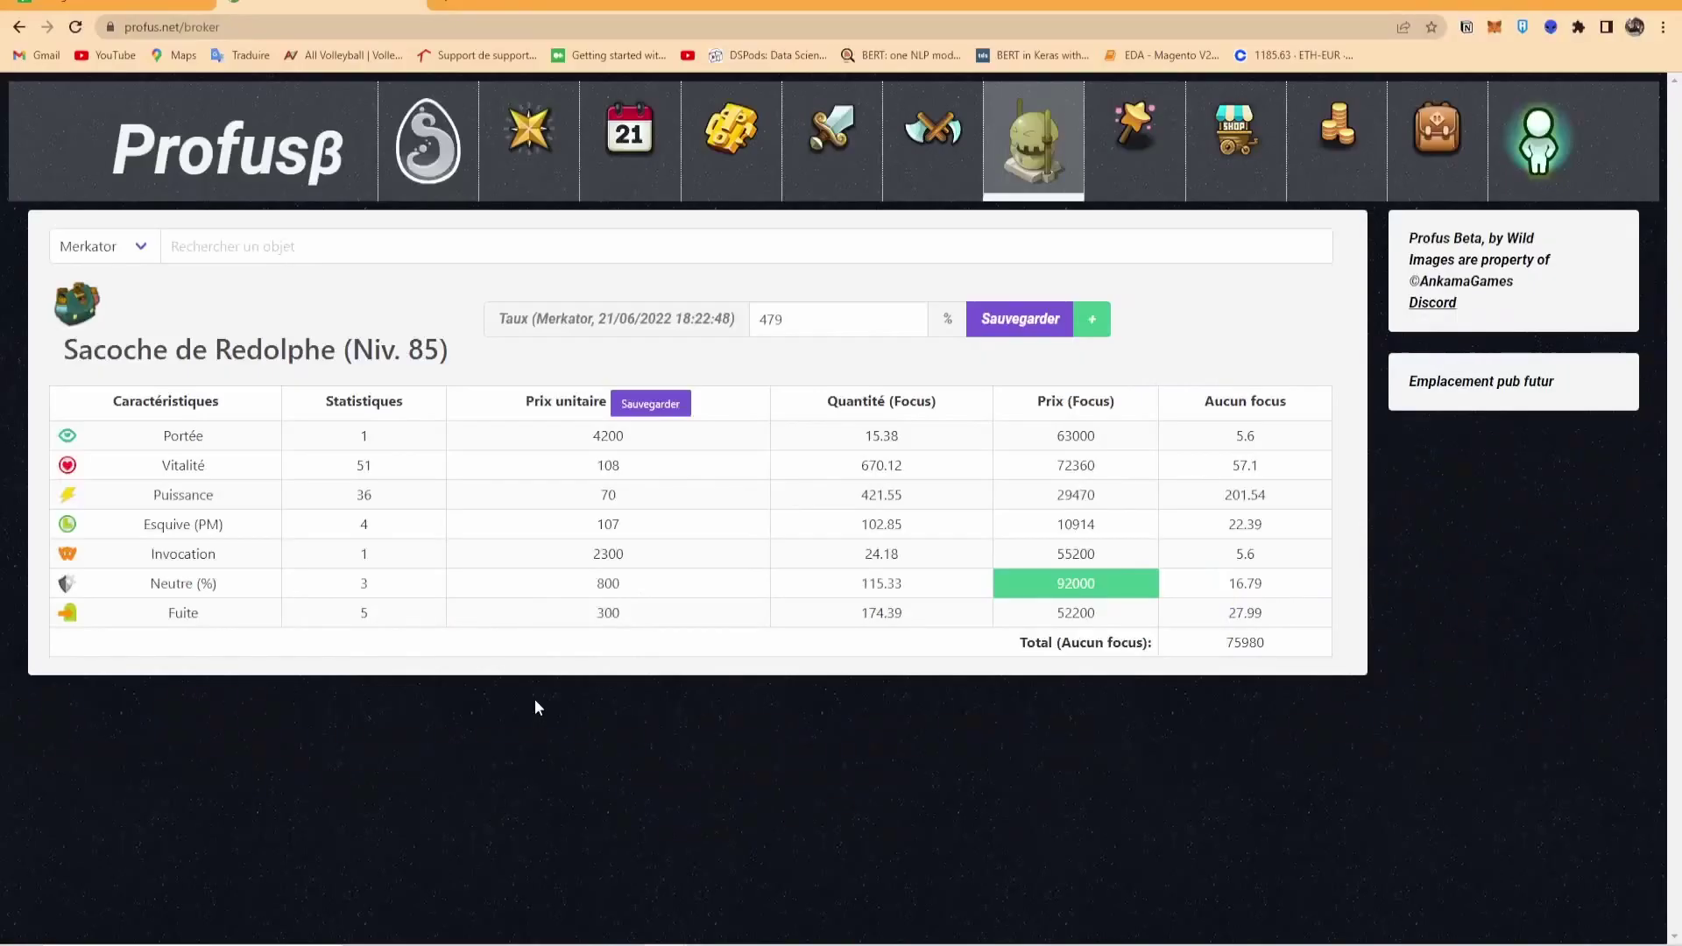
key("ctrl+shift+Tab")
key("alt+Tab")
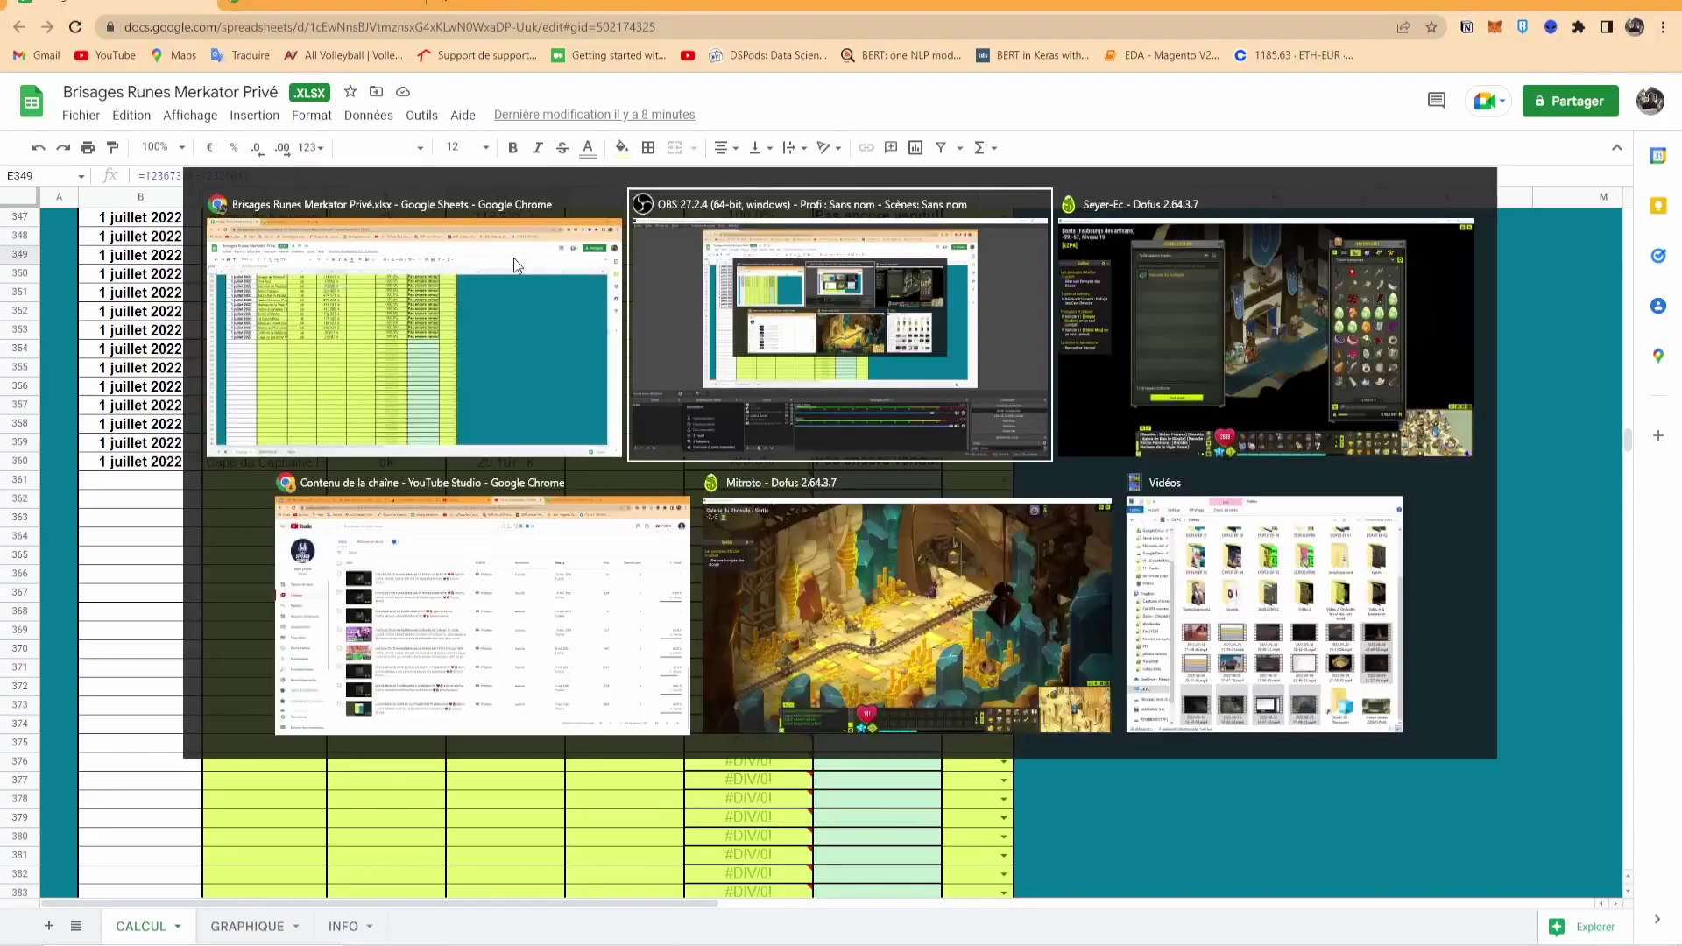
left_click(495, 705)
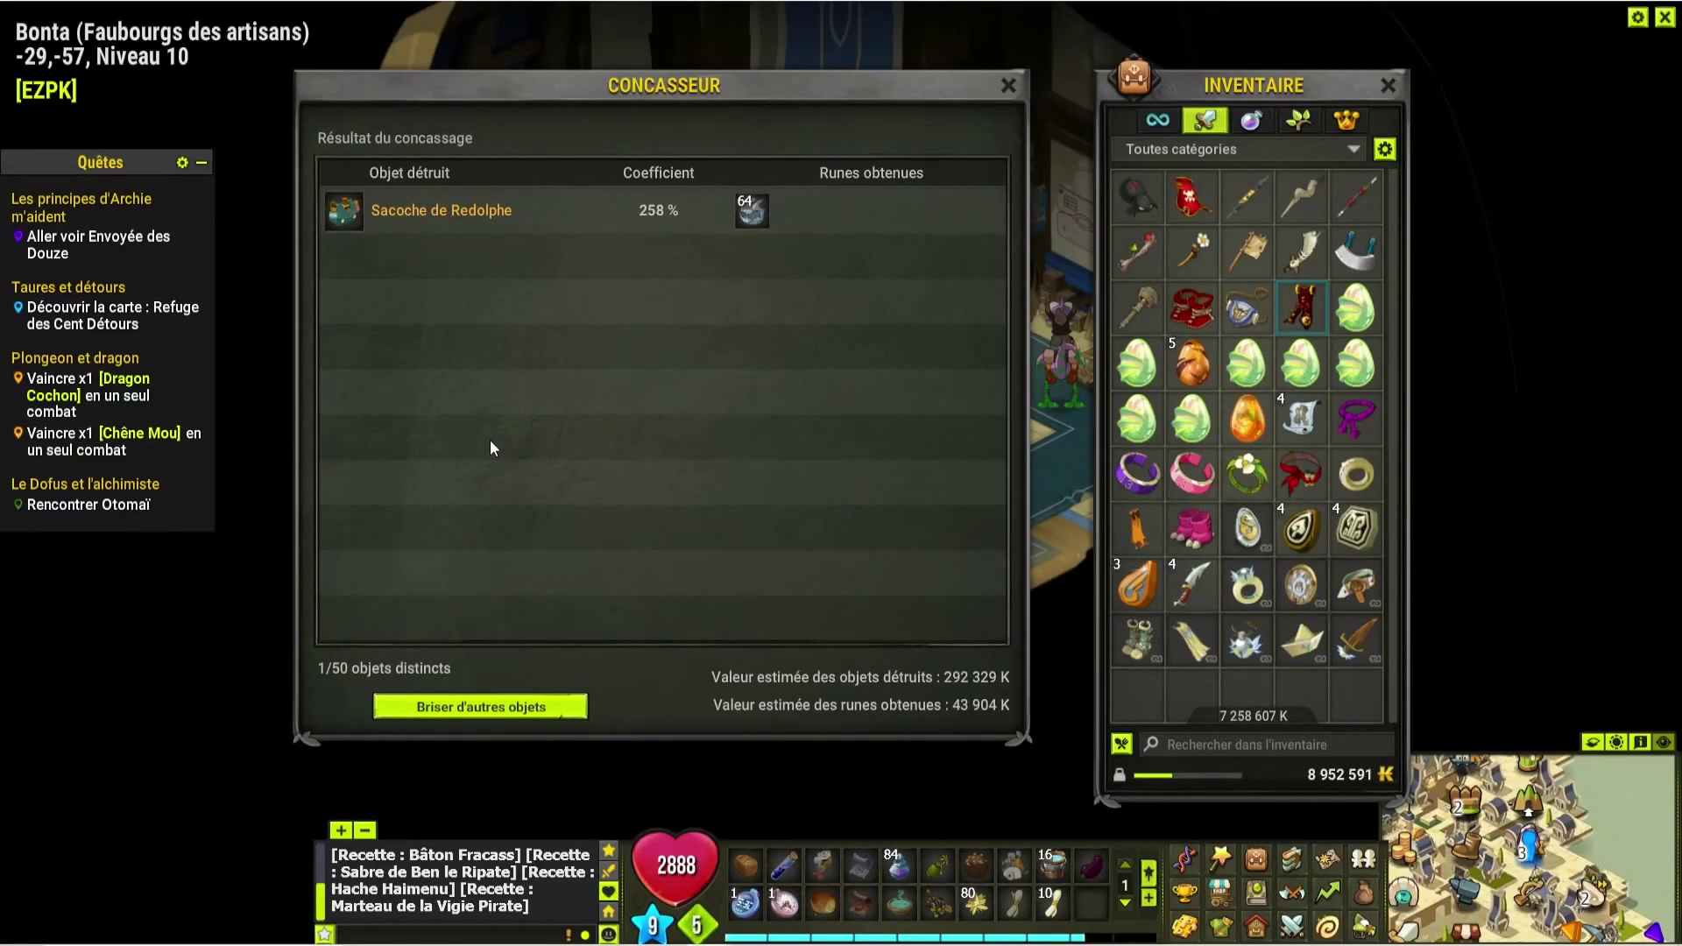
- In the spreadsheet's Sacoche de Redolphe row, record 43 000 in F349 and the focus "res neutre" in D349
key("alt+Tab")
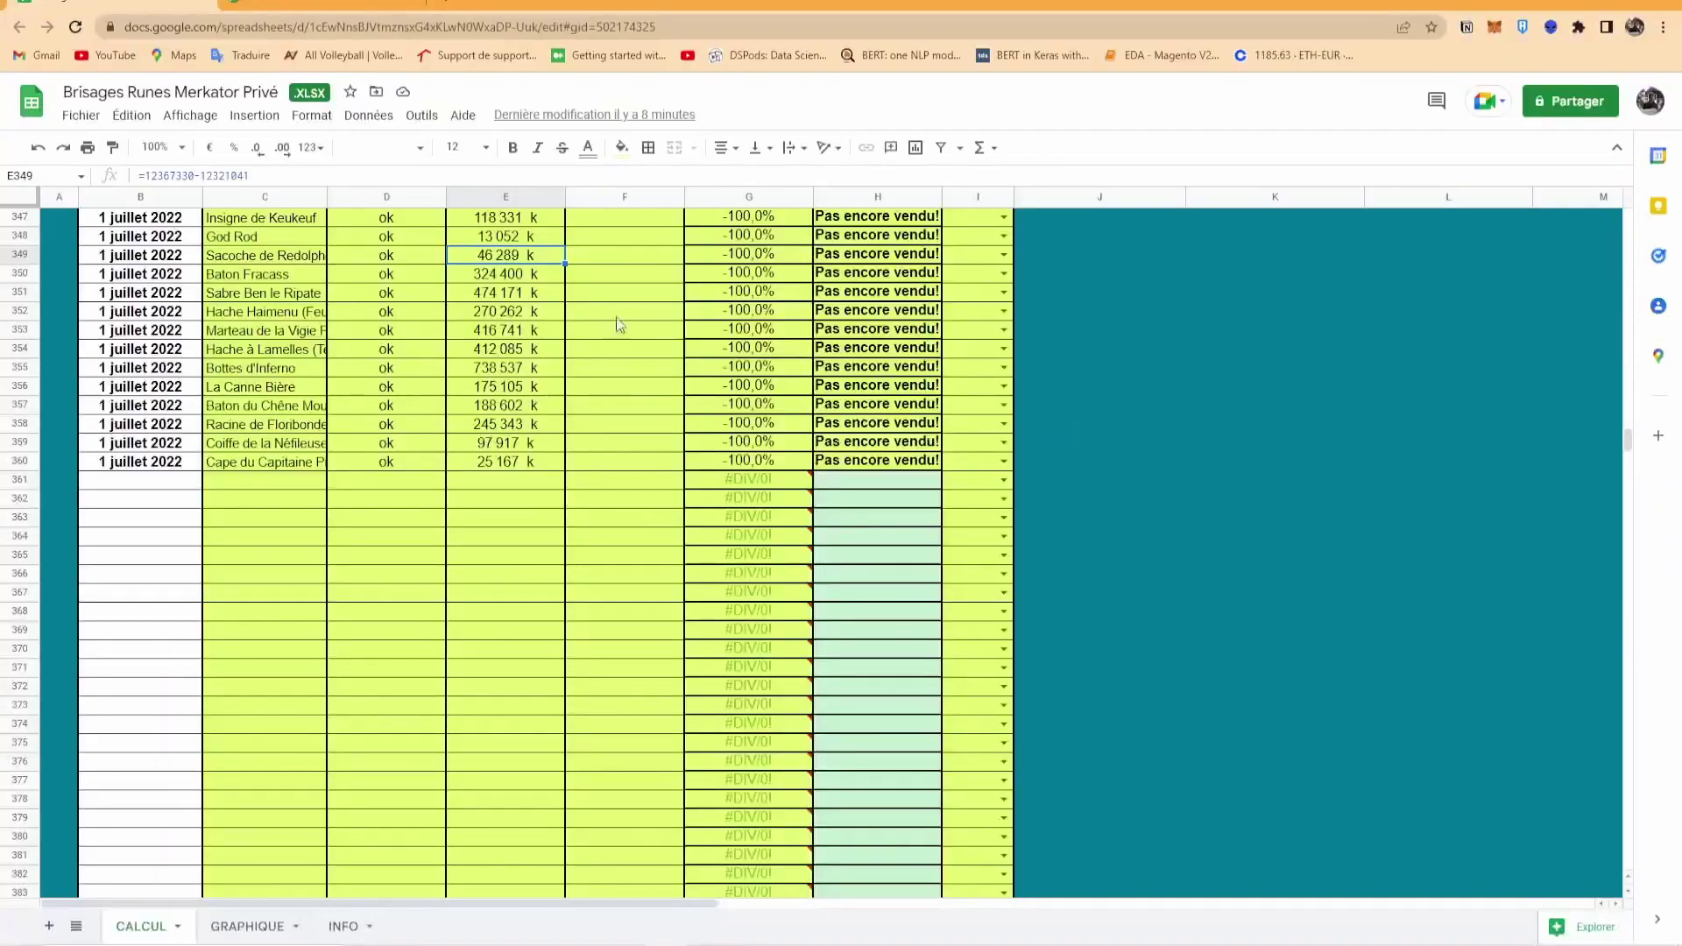
left_click(602, 254)
type("43 000")
key("Return")
left_click(397, 260)
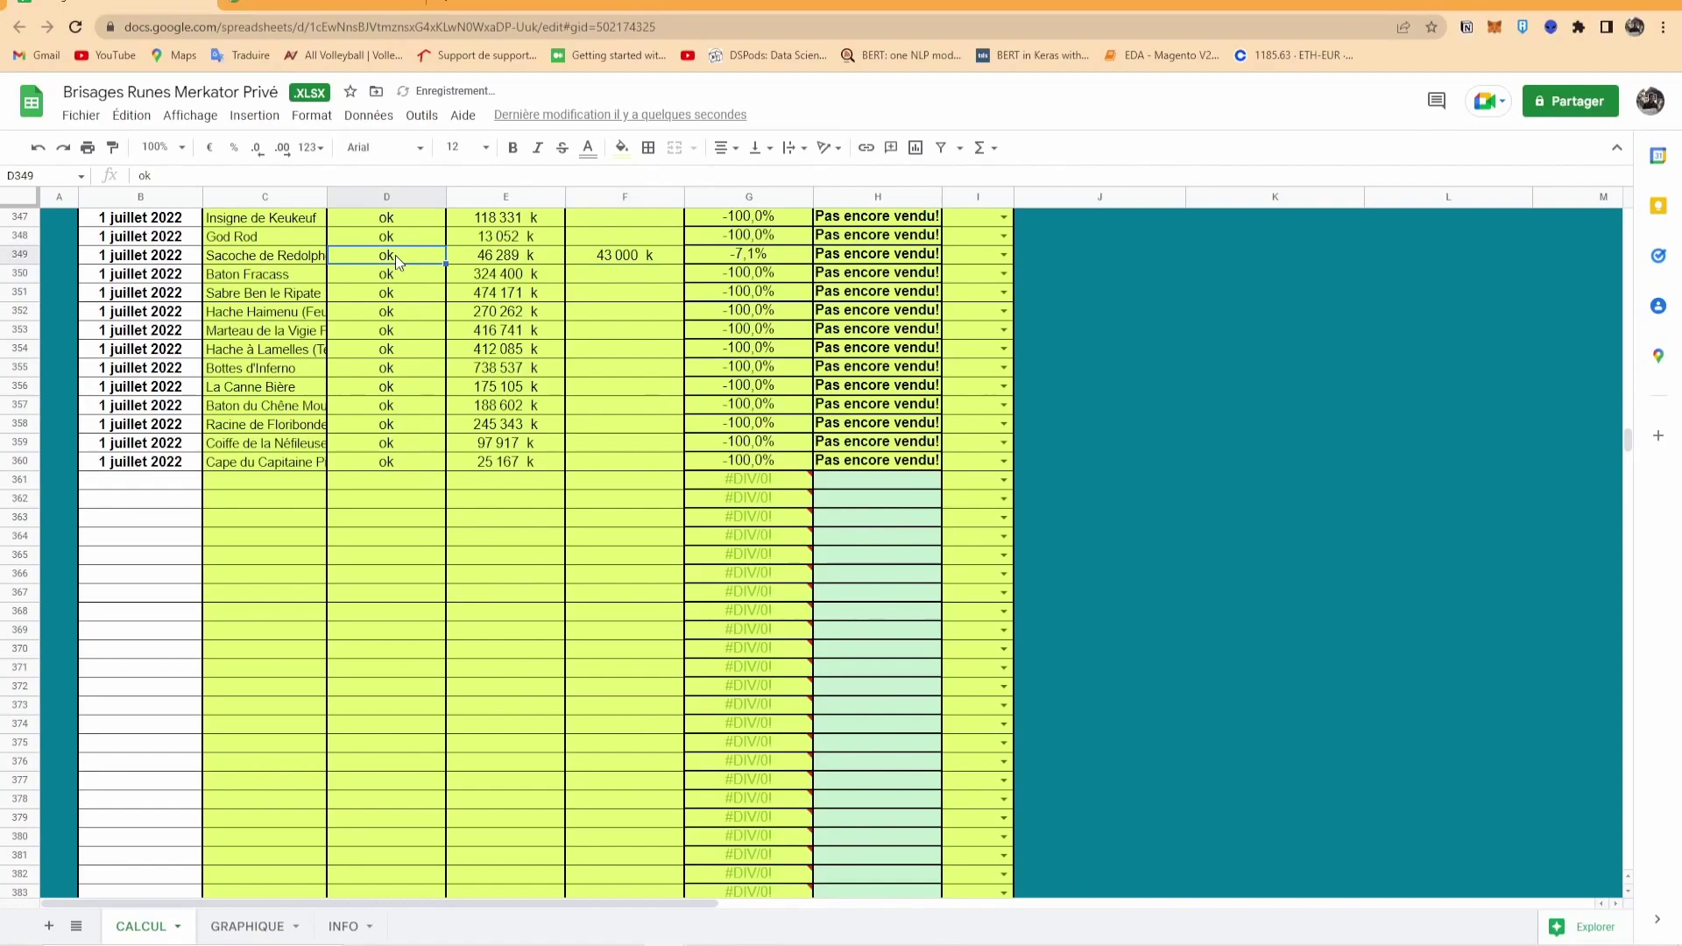
type("res neutre")
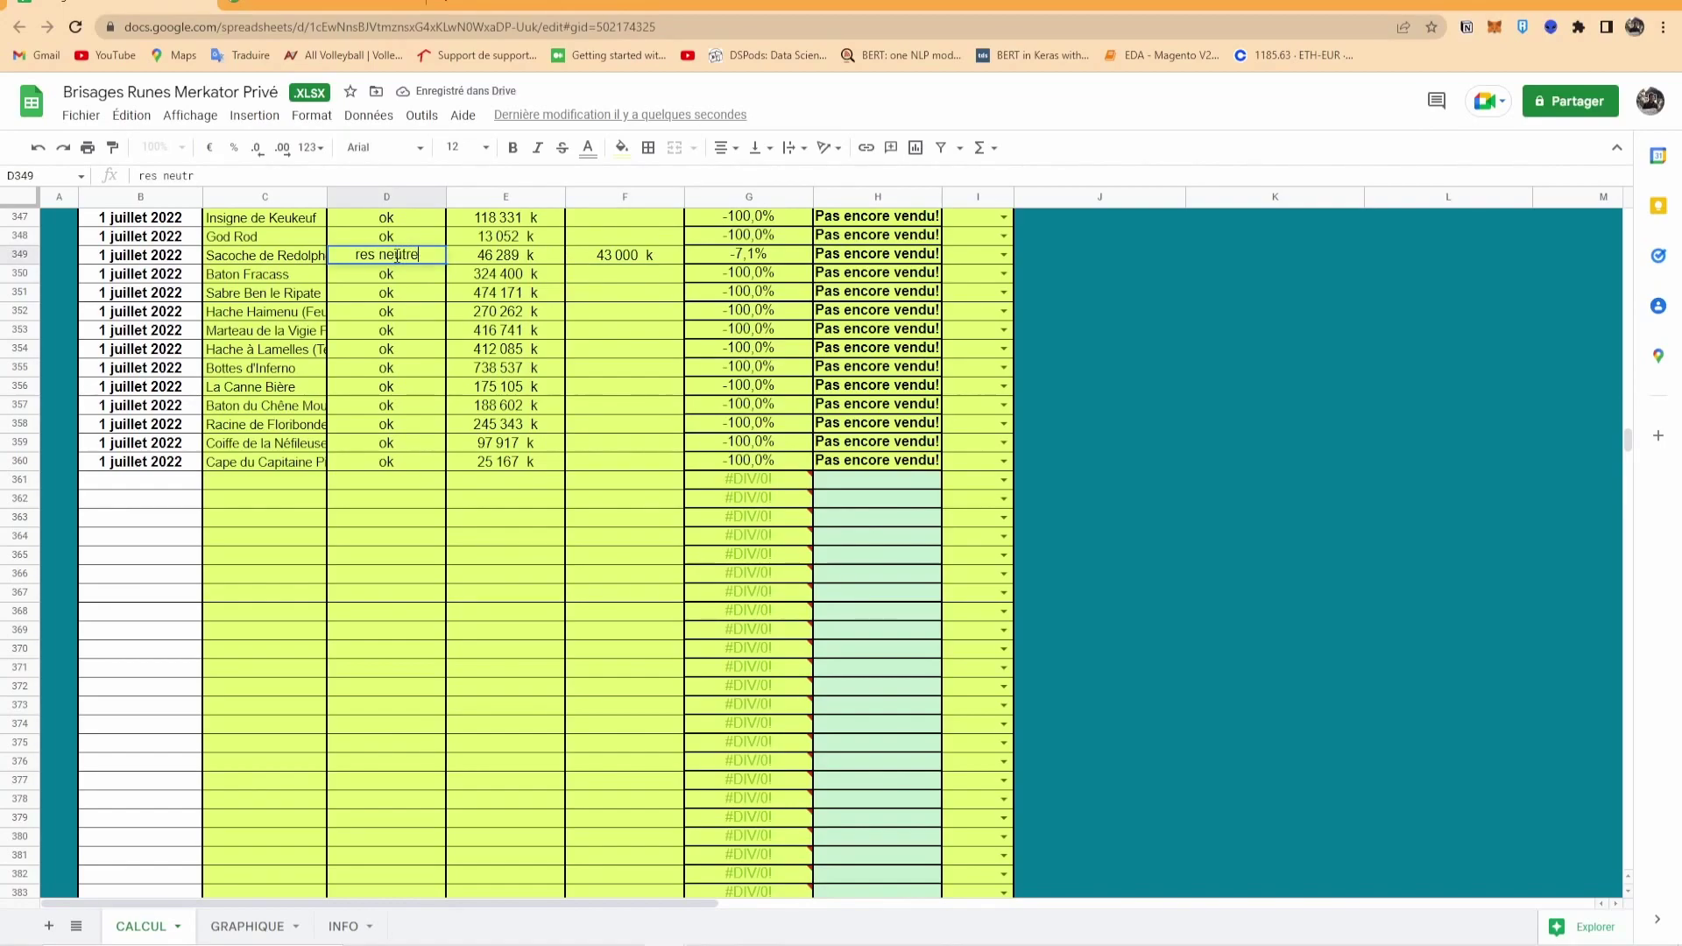
key("Return")
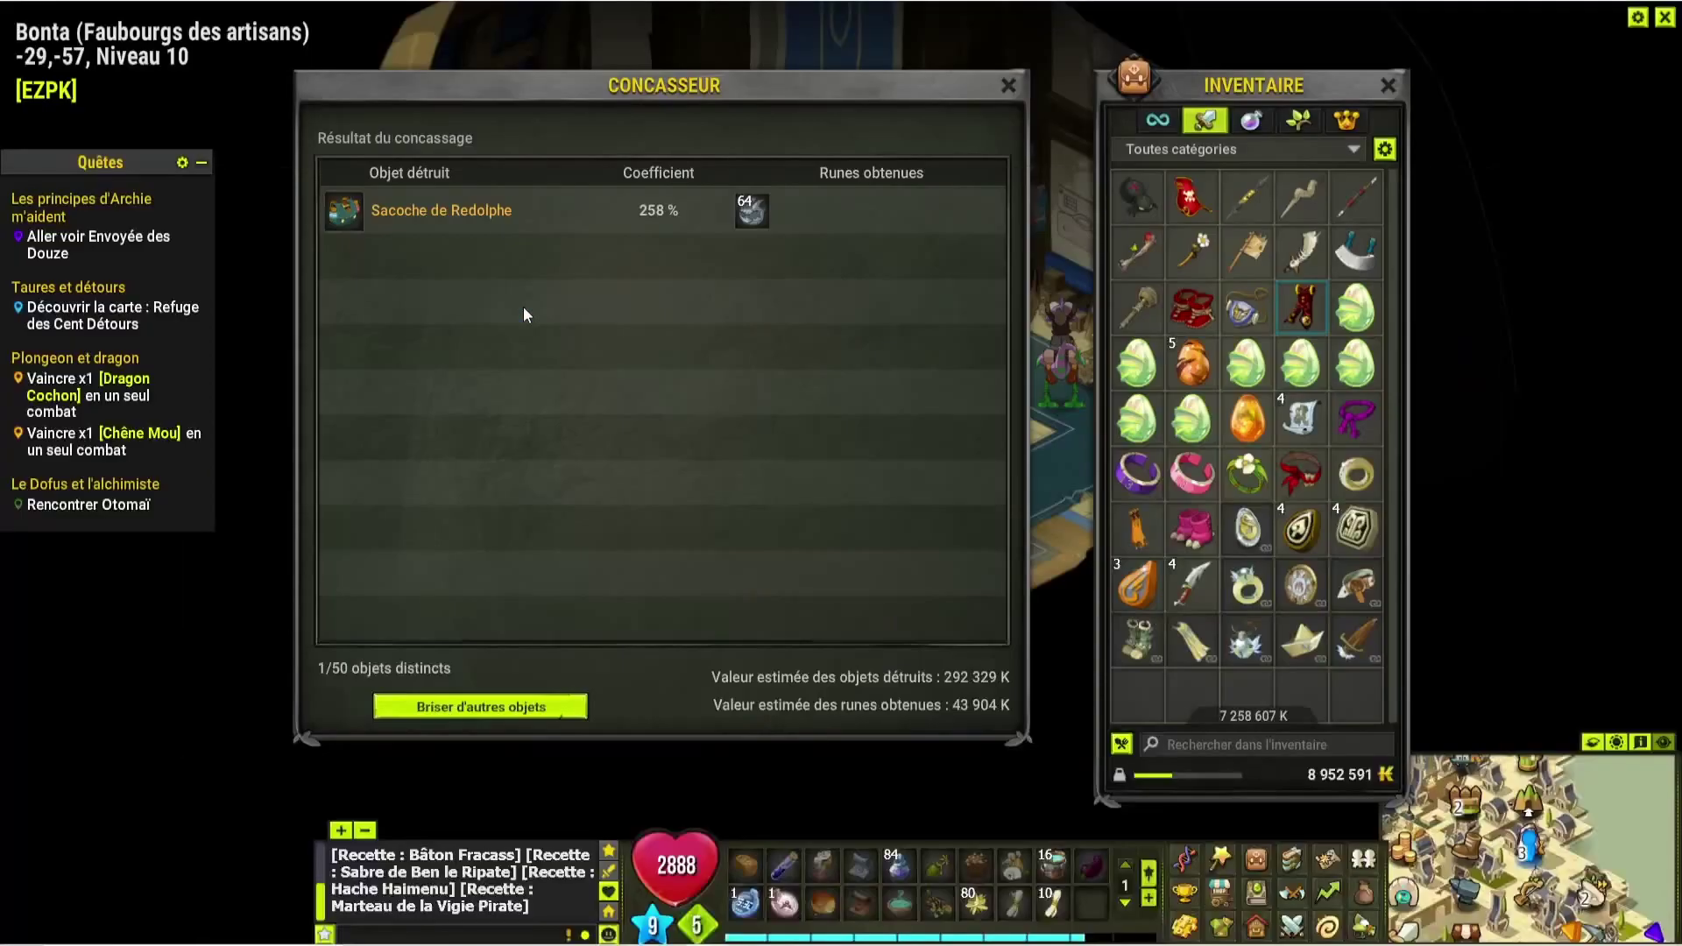
- Start another crushing batch in Dofus and add the Coiffe de la Néfileuse to the crusher
mouse_move(349, 214)
left_click(548, 708)
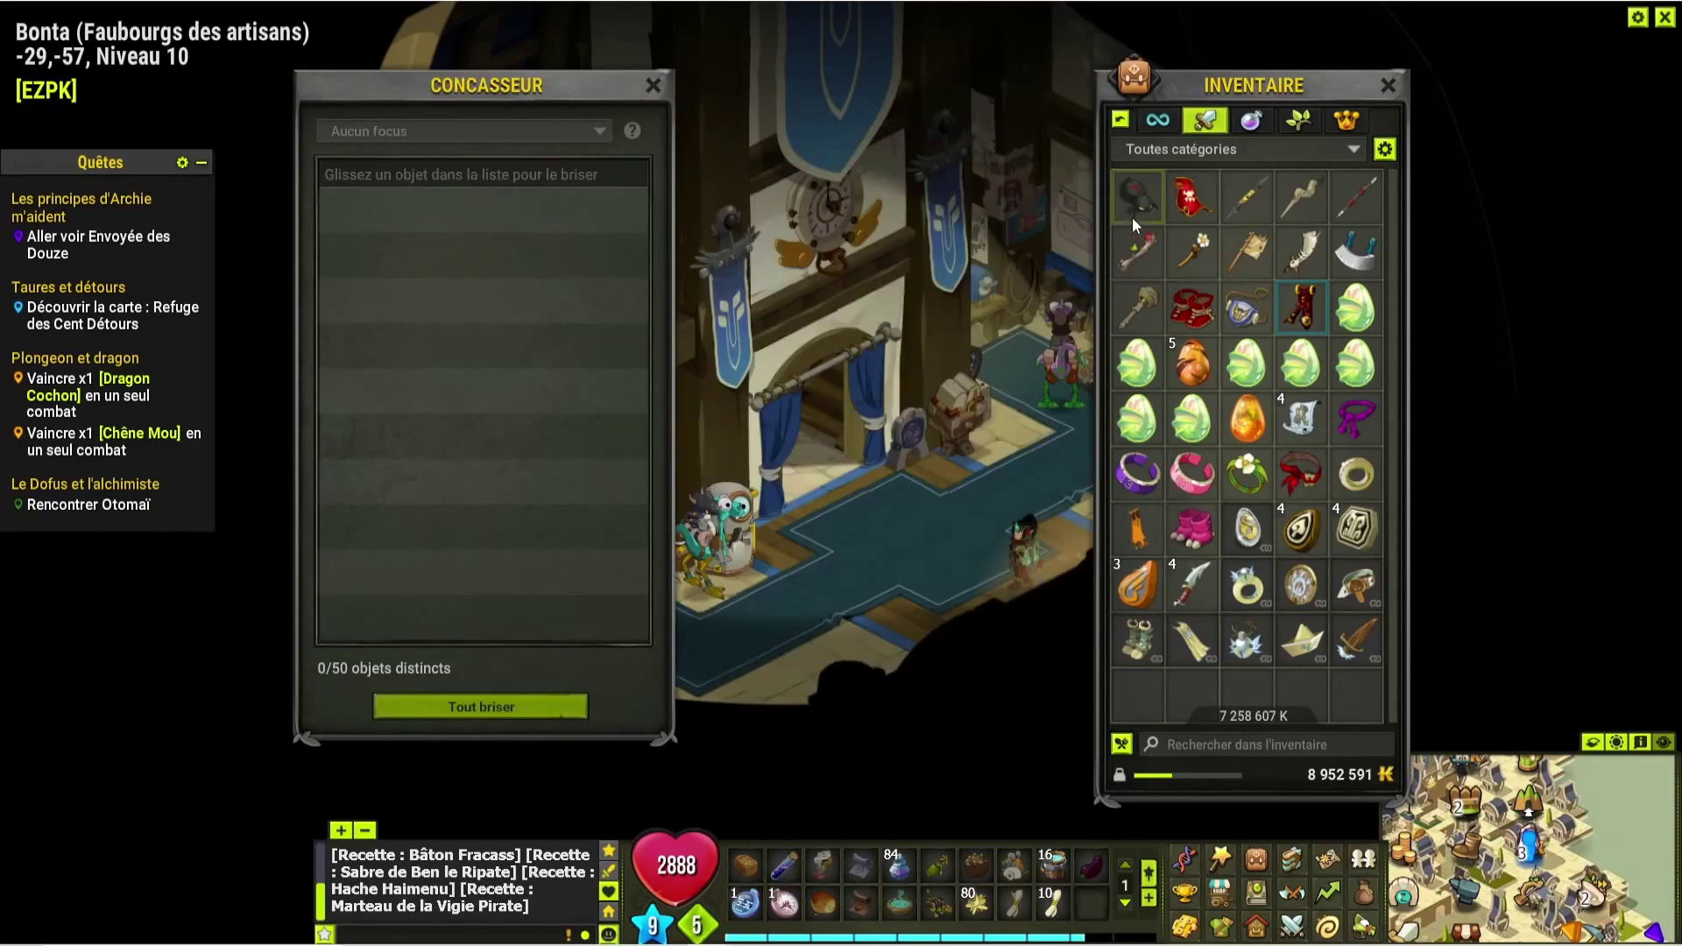
left_click_drag(1136, 207, 575, 230)
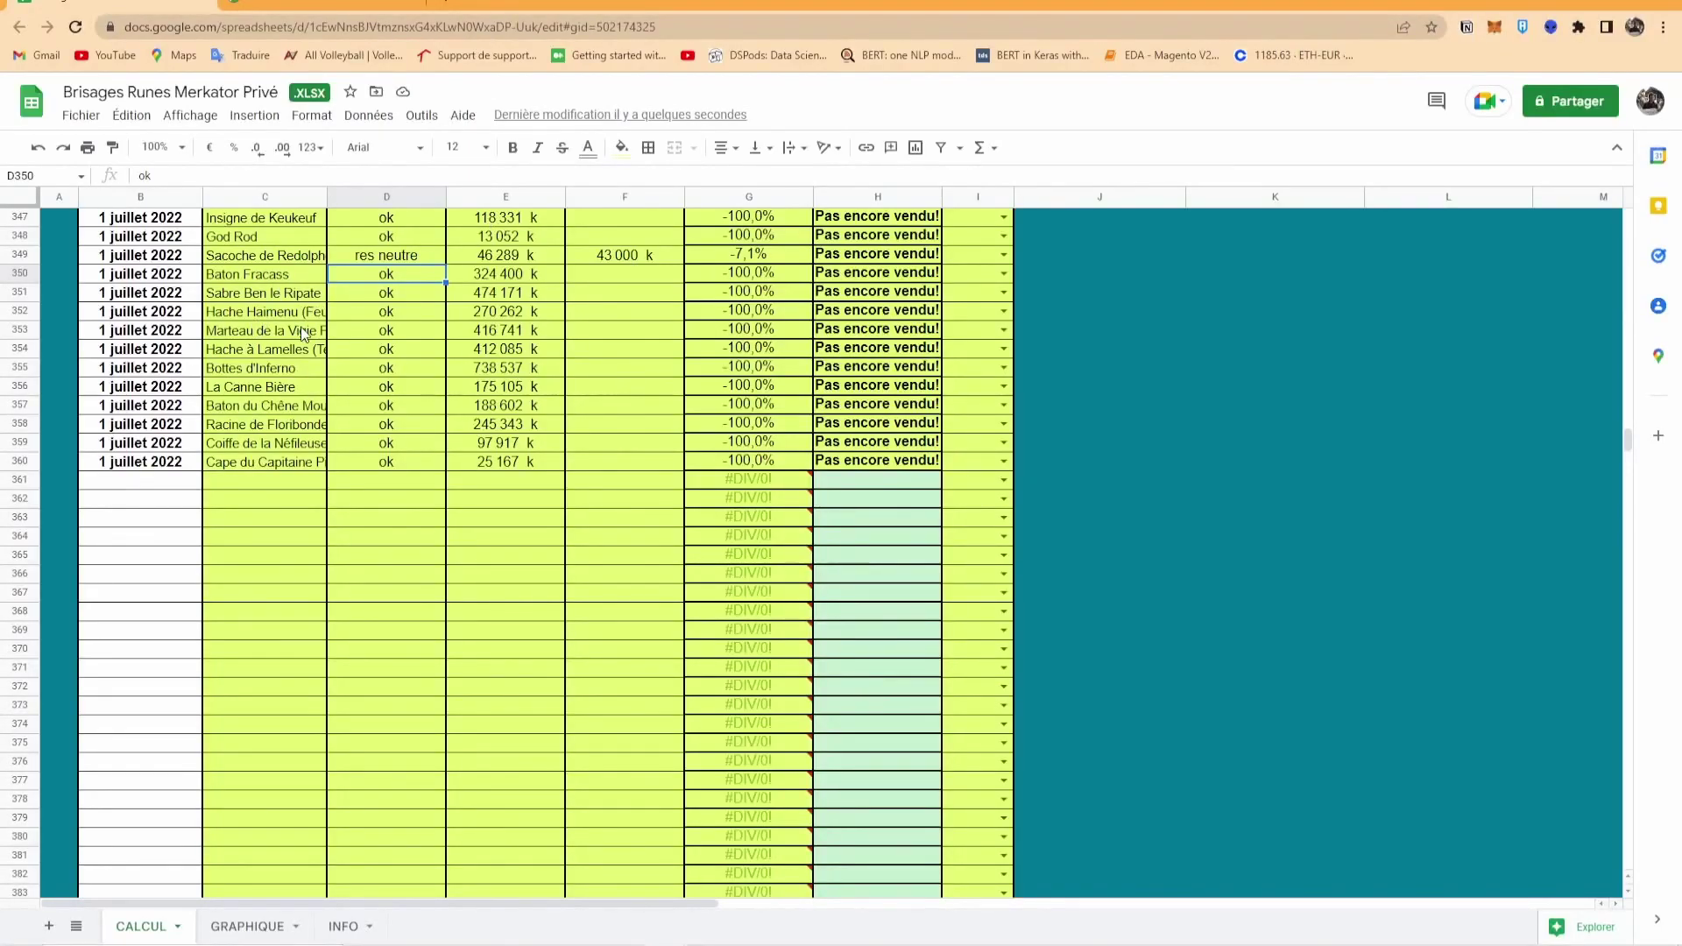
- Look up the Coiffe de la Néfileuse on Profus to find its best focus price, returning to Dofus when done
left_click(333, 5)
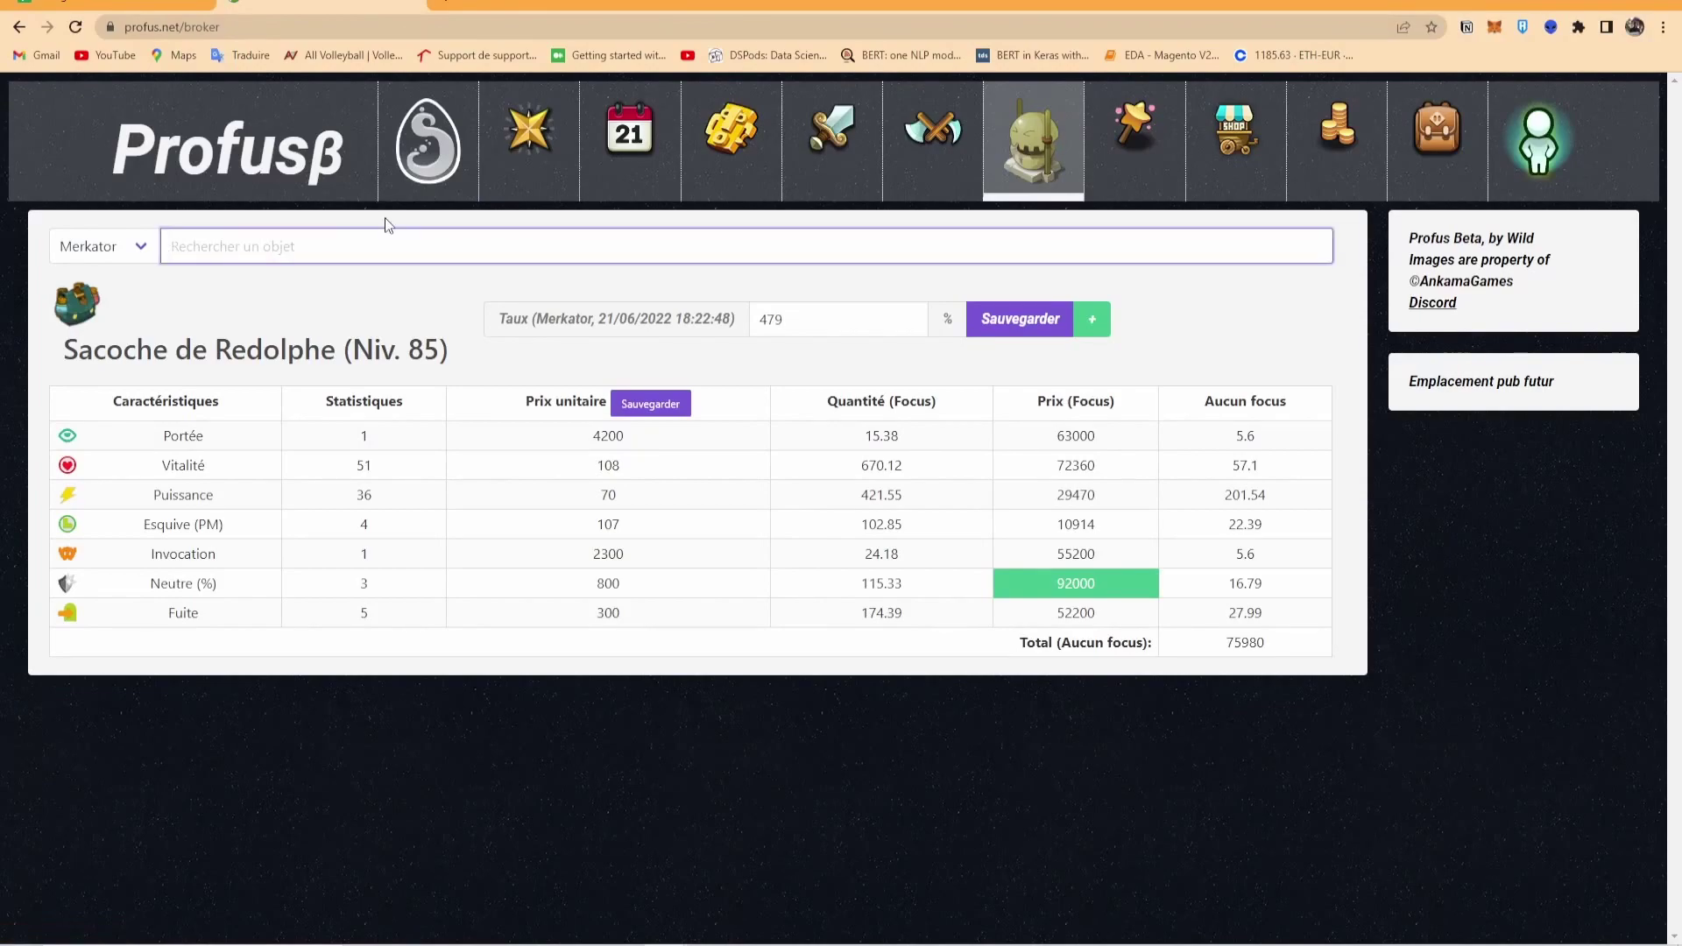
type("néfil")
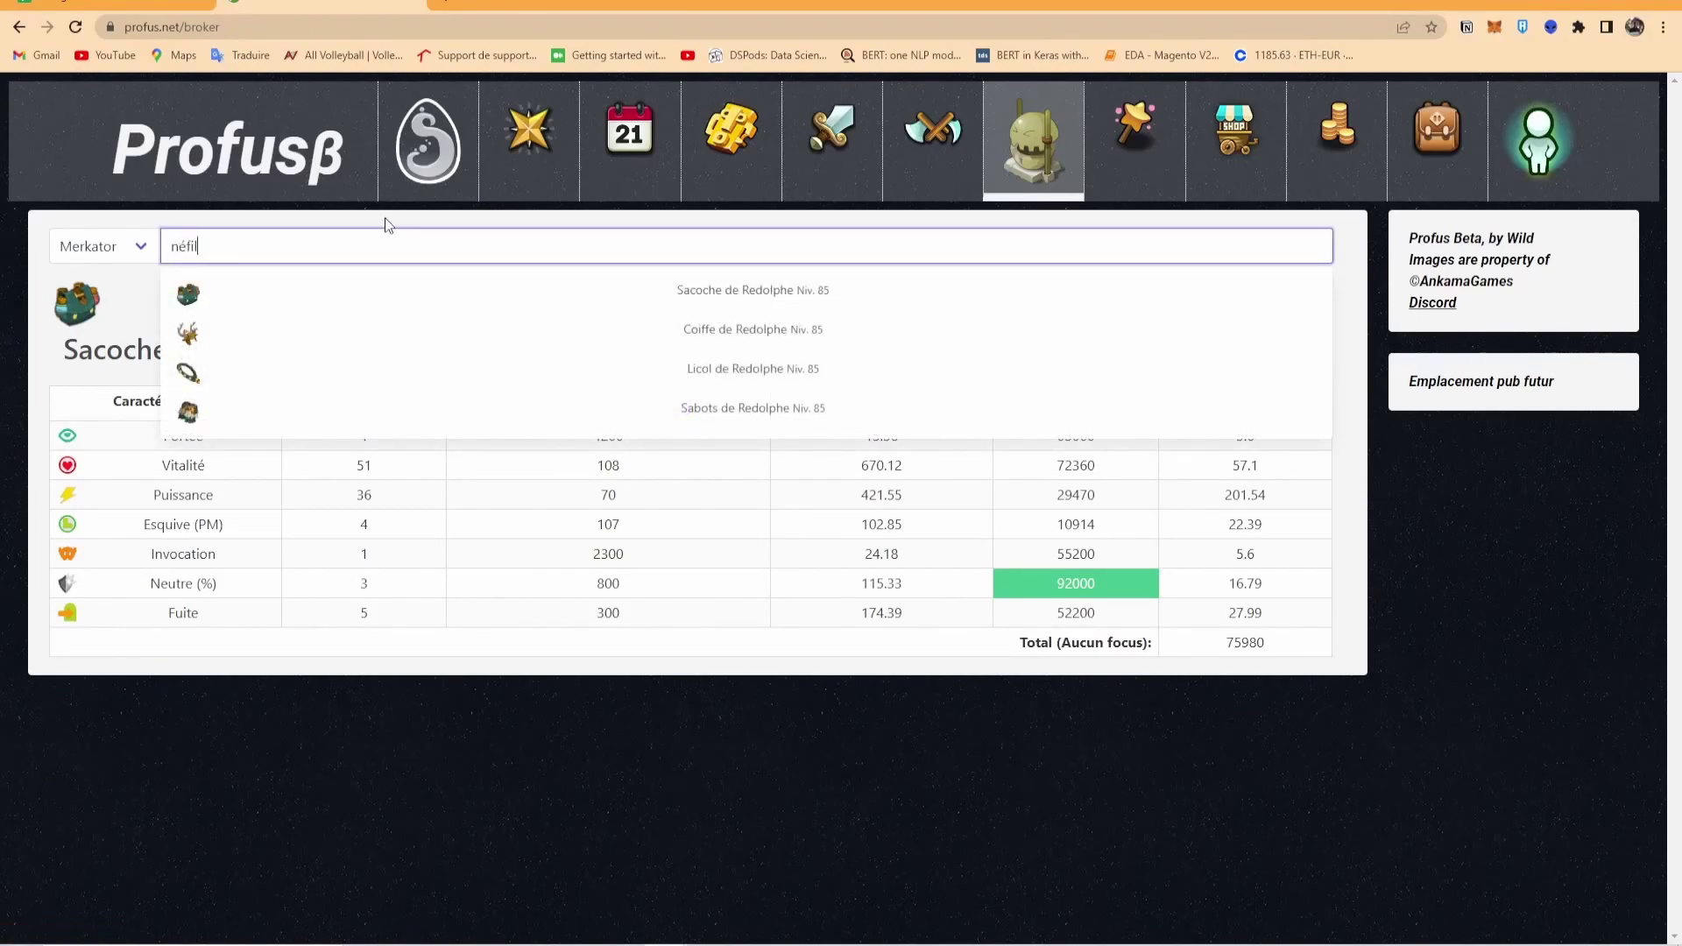
key("BackSpace")
key("BackSpace")
key("BackSpace")
key("BackSpace")
key("BackSpace")
type("ne")
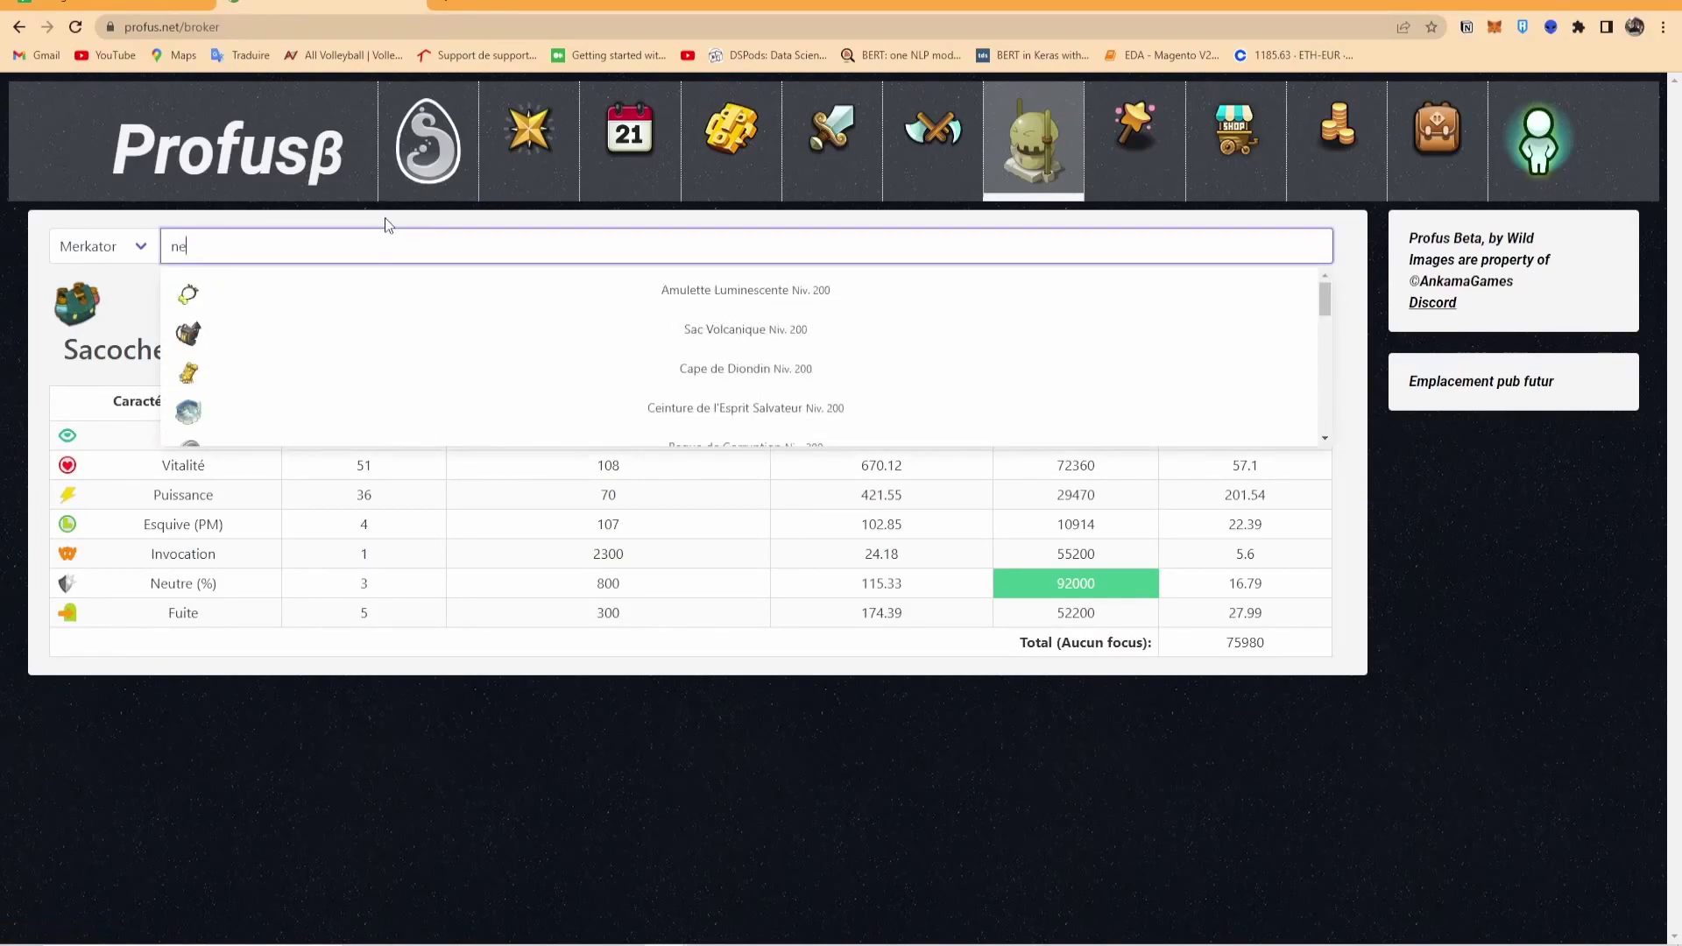
type("fil")
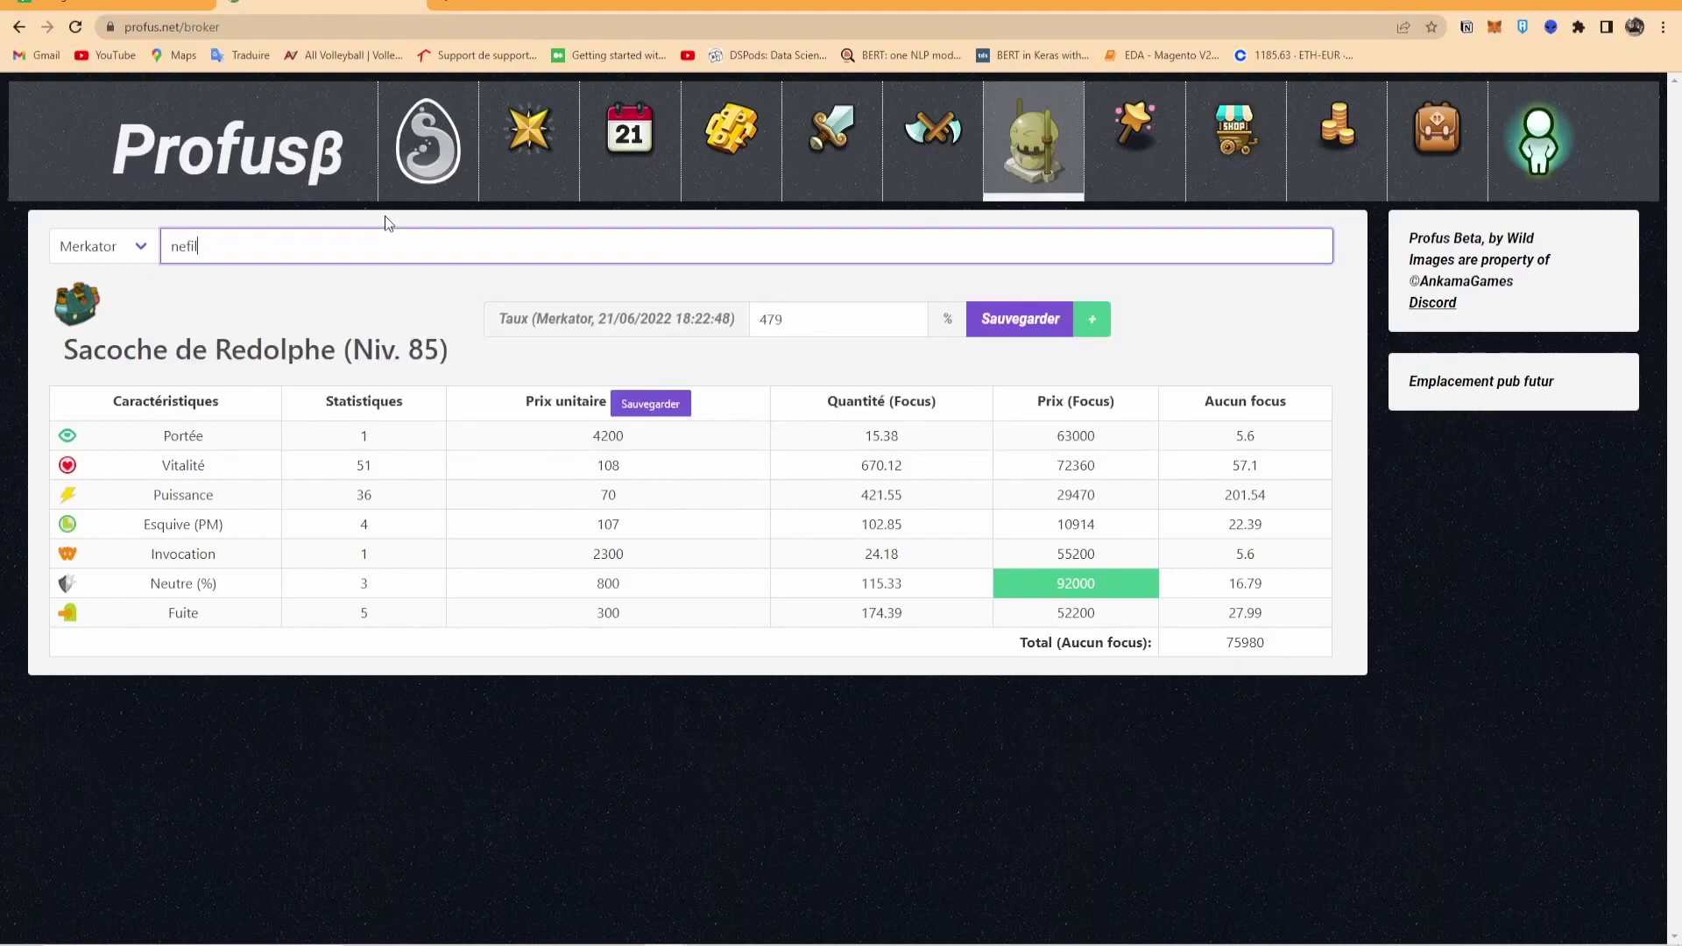
key("ctrl+a")
type("néfileuse")
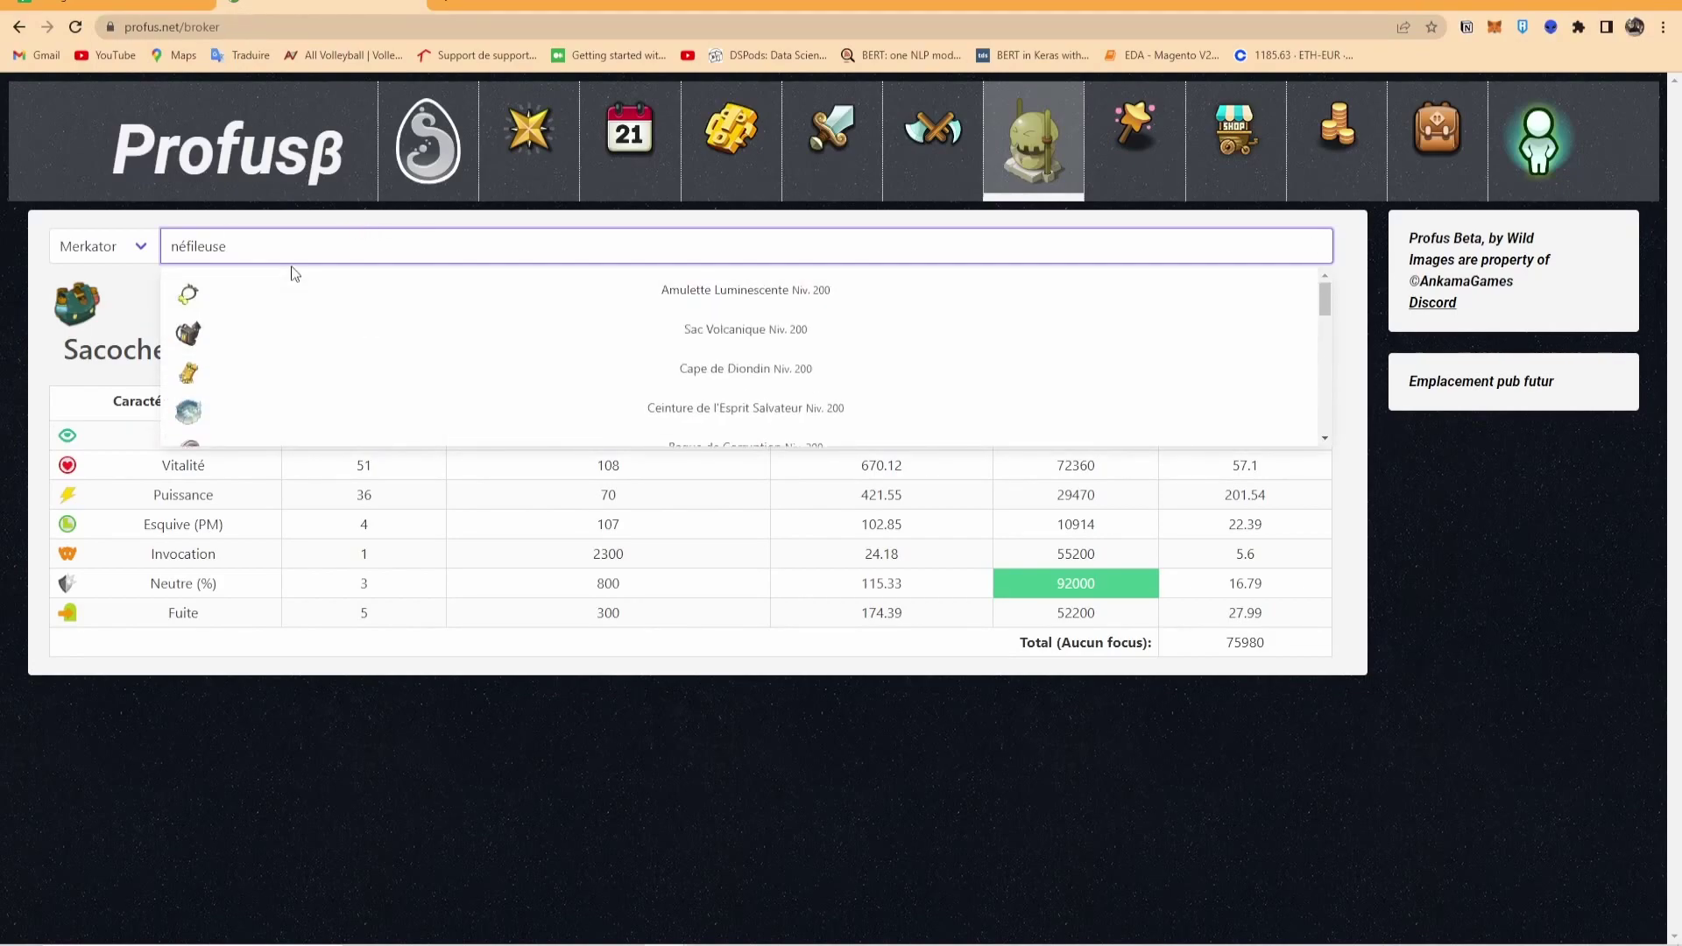
left_click_drag(190, 246, 170, 244)
key("BackSpace")
left_click(329, 293)
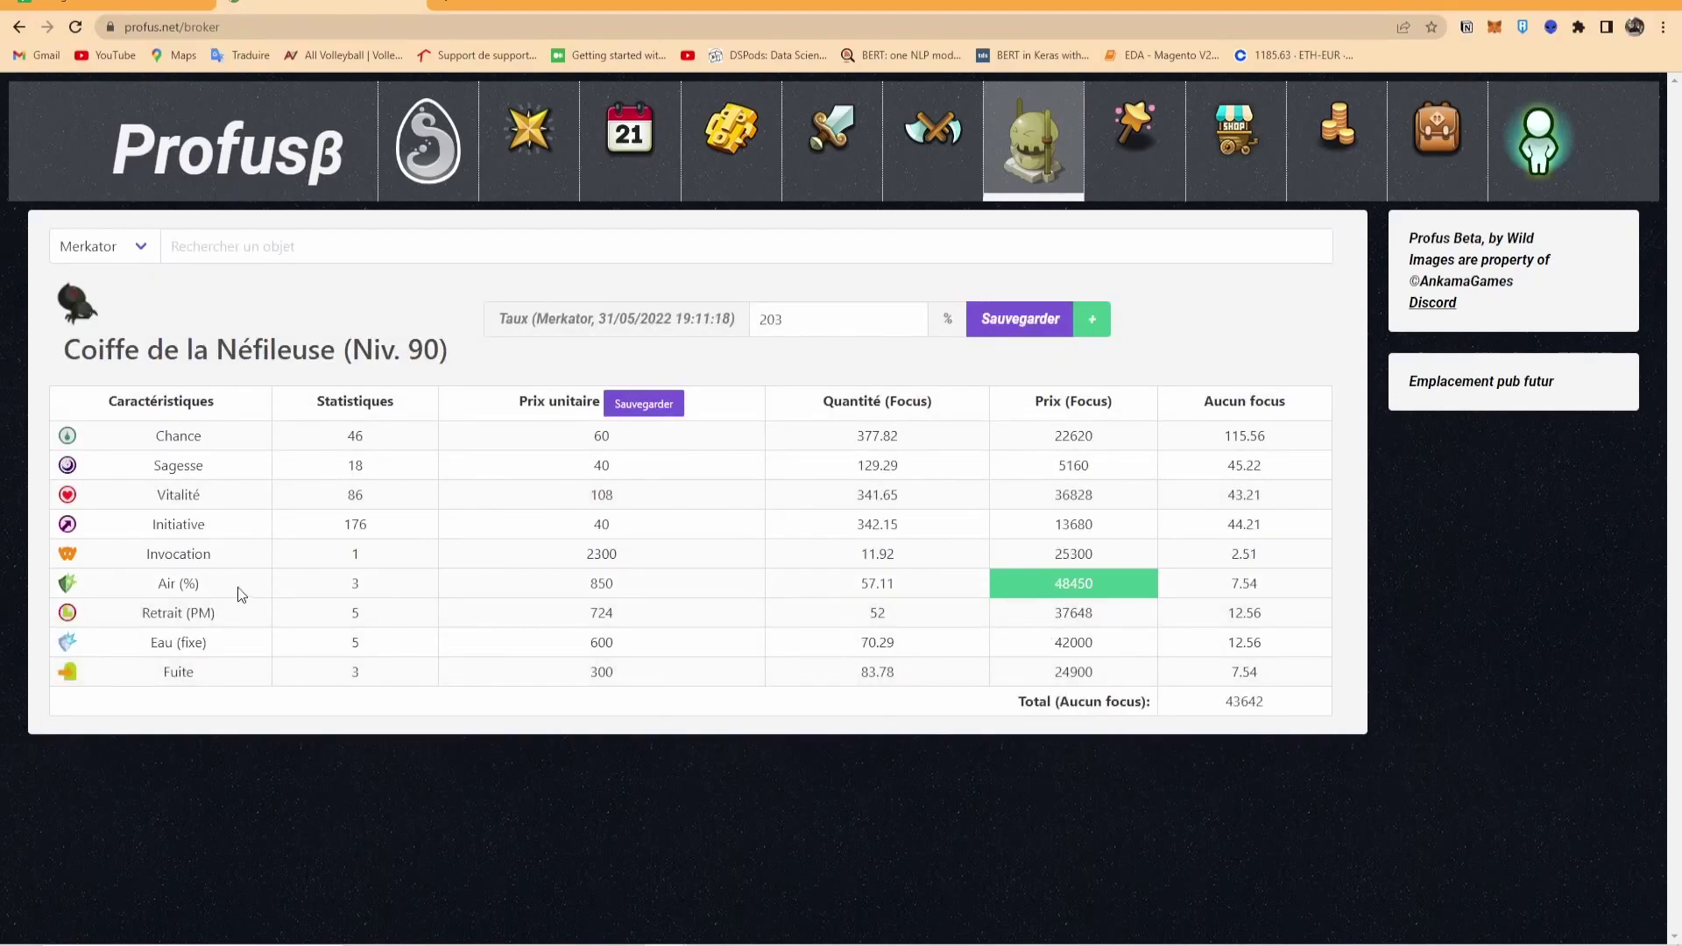
key("alt+Tab")
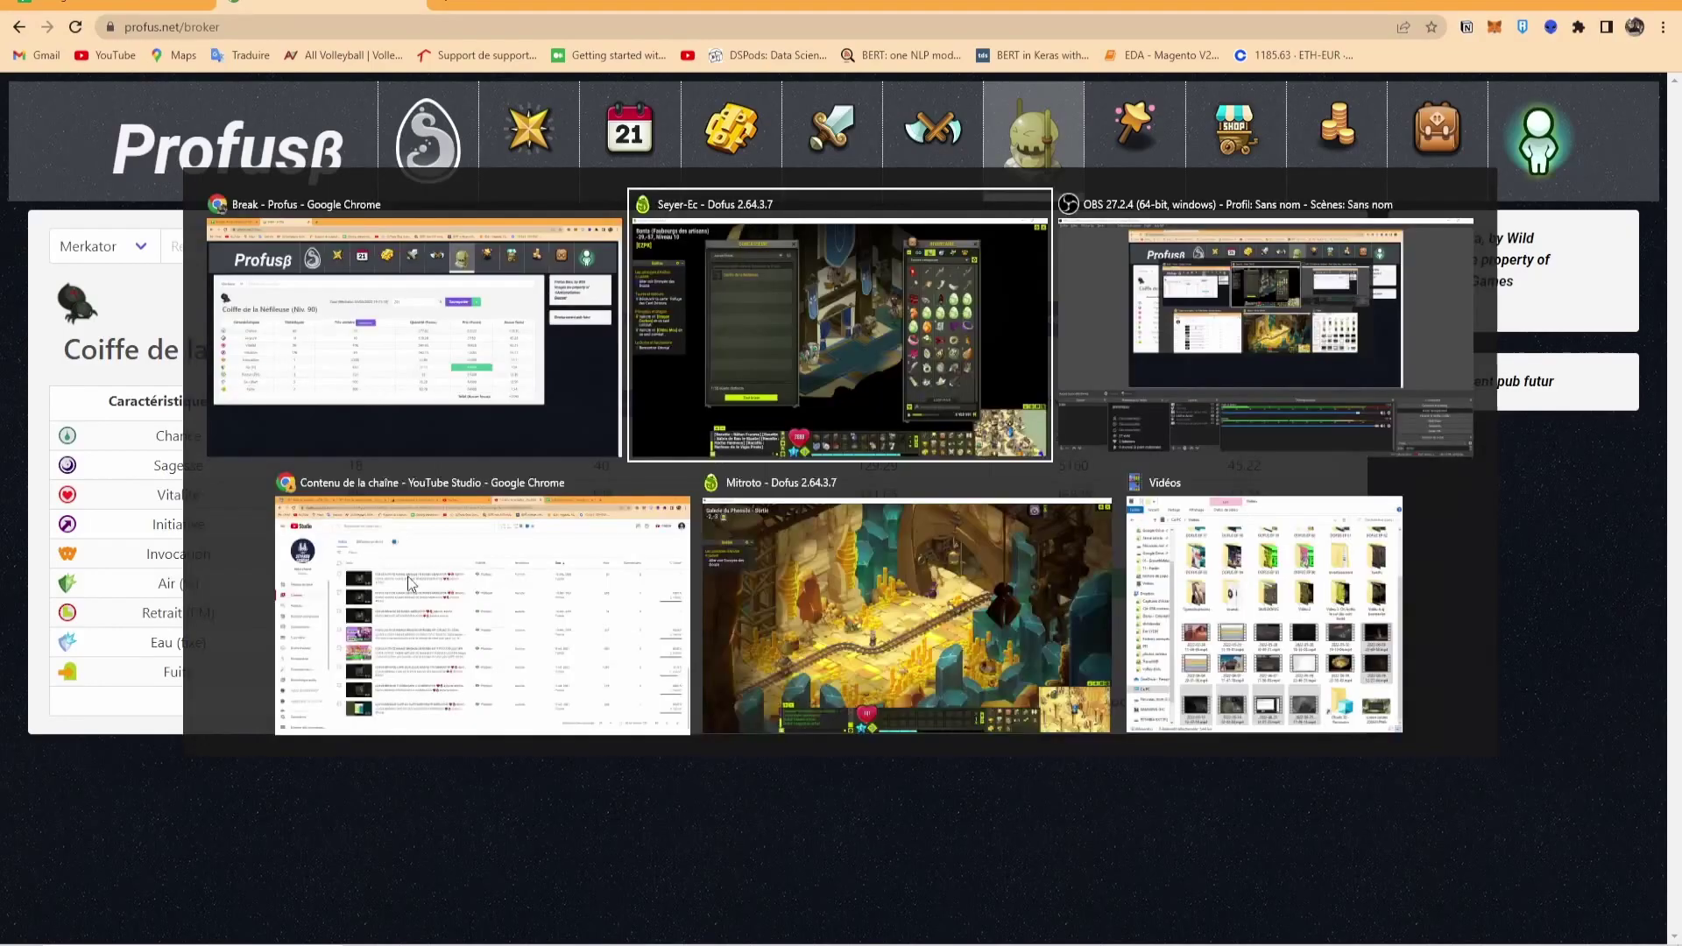
- Set the crusher's focus to % Résistance Air and inspect the theoretical stat ranges of the Coiffe de la Néfileuse
left_click(450, 131)
left_click(450, 340)
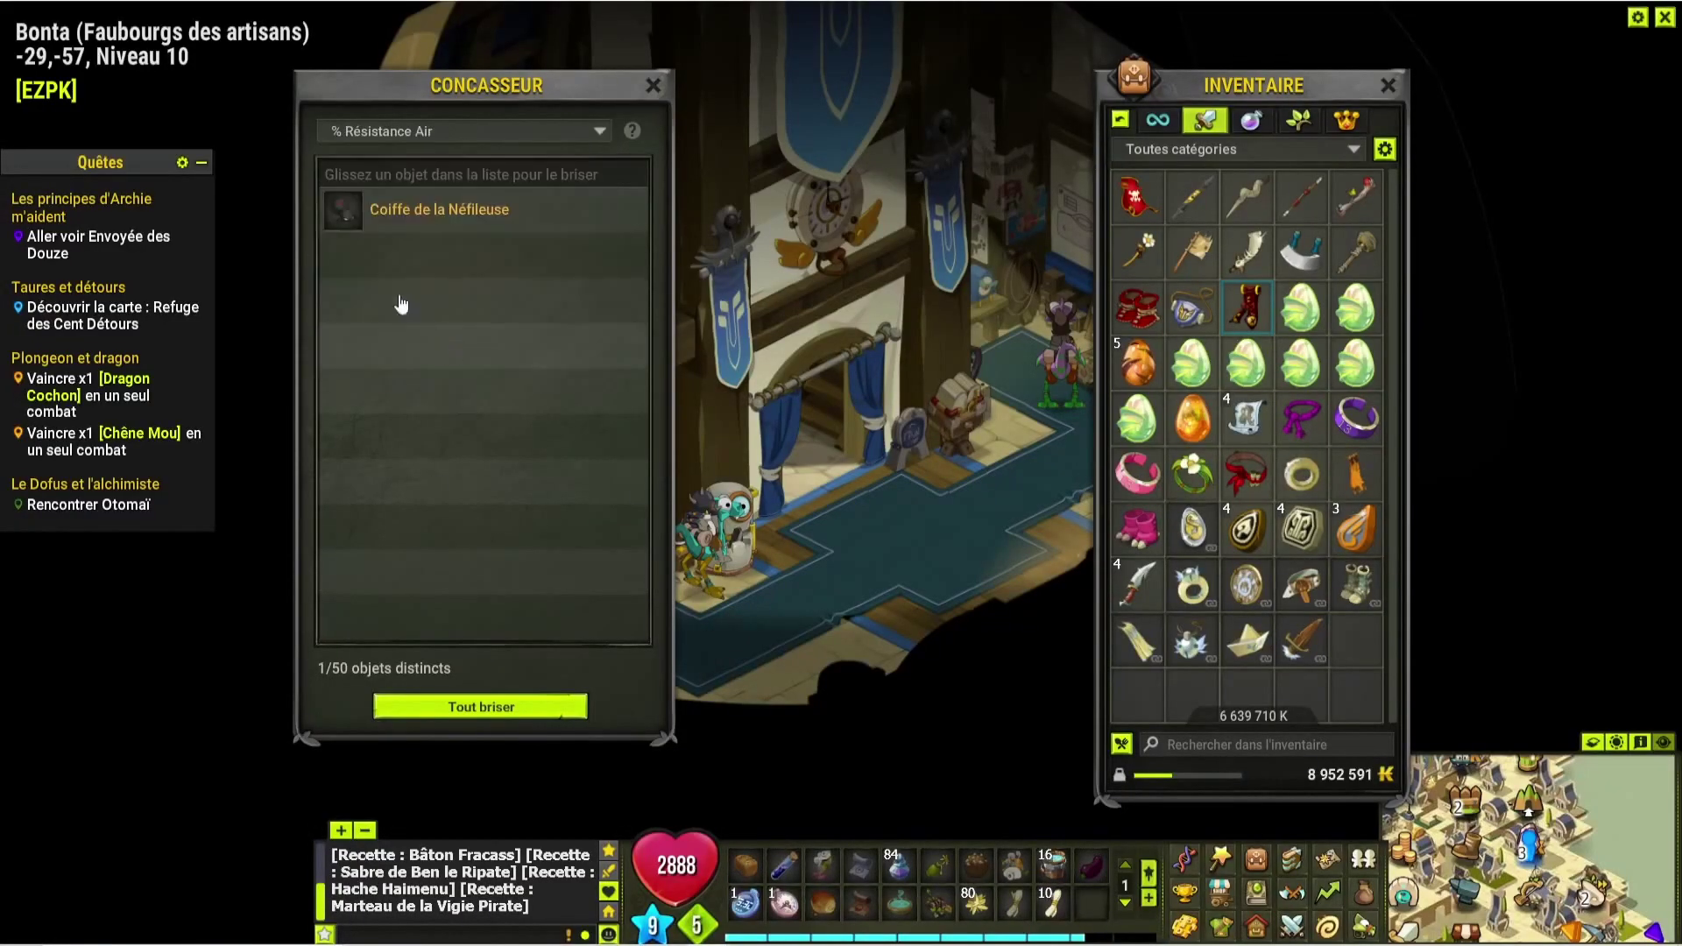
mouse_move(343, 221)
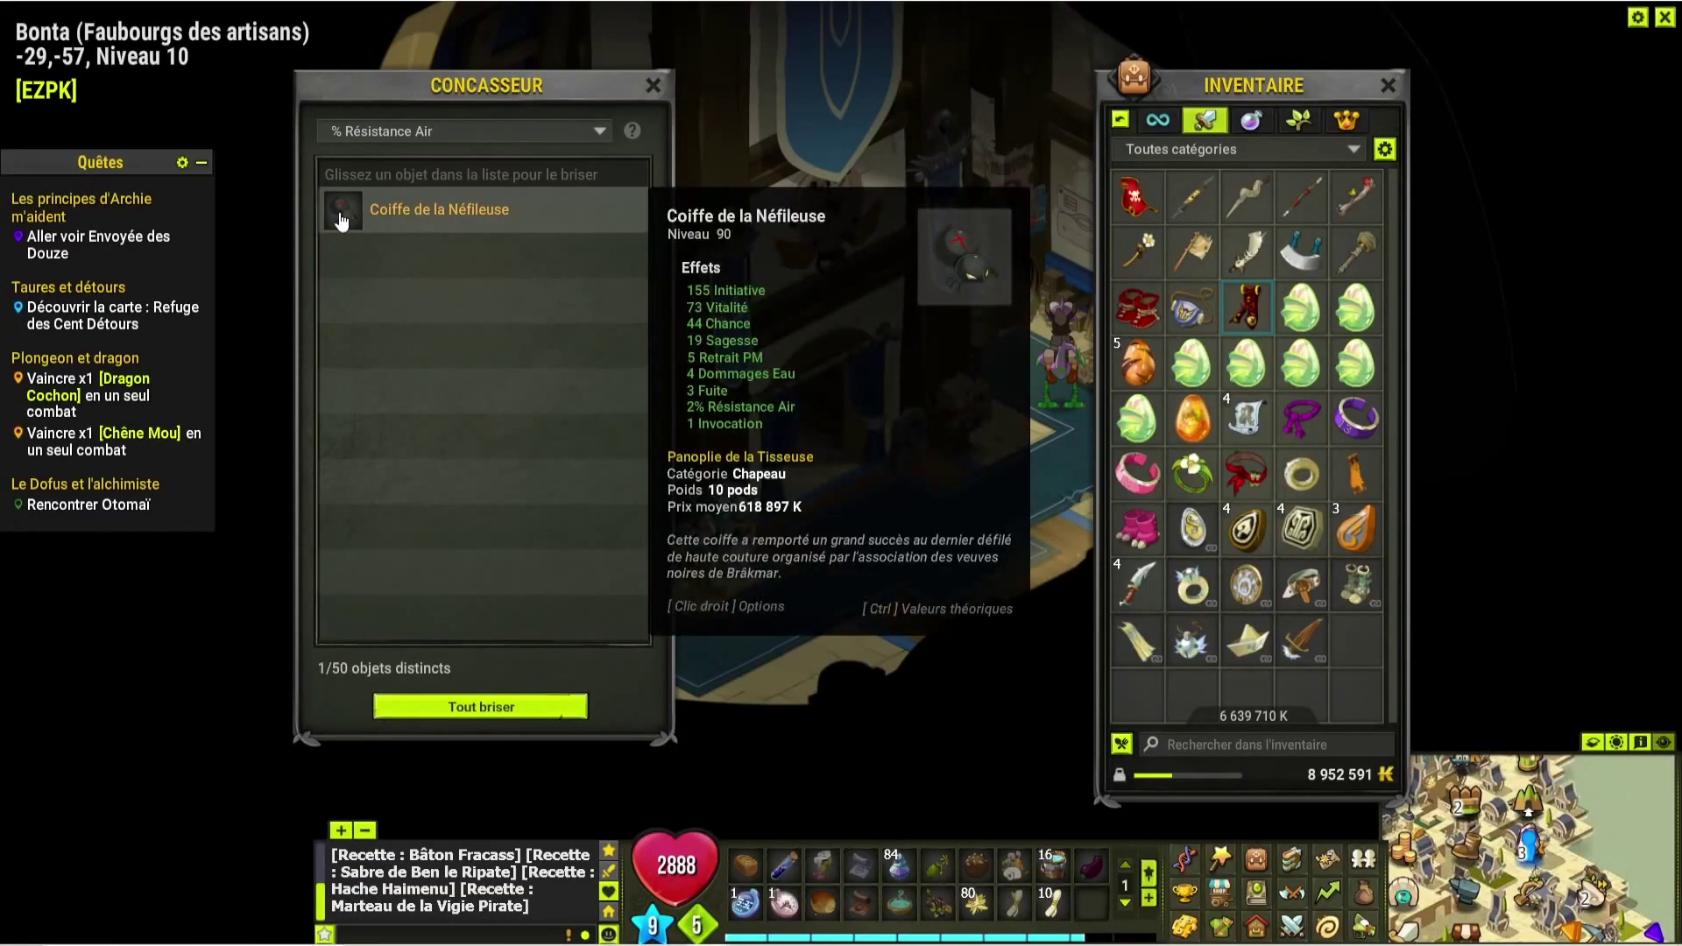
key("ctrl")
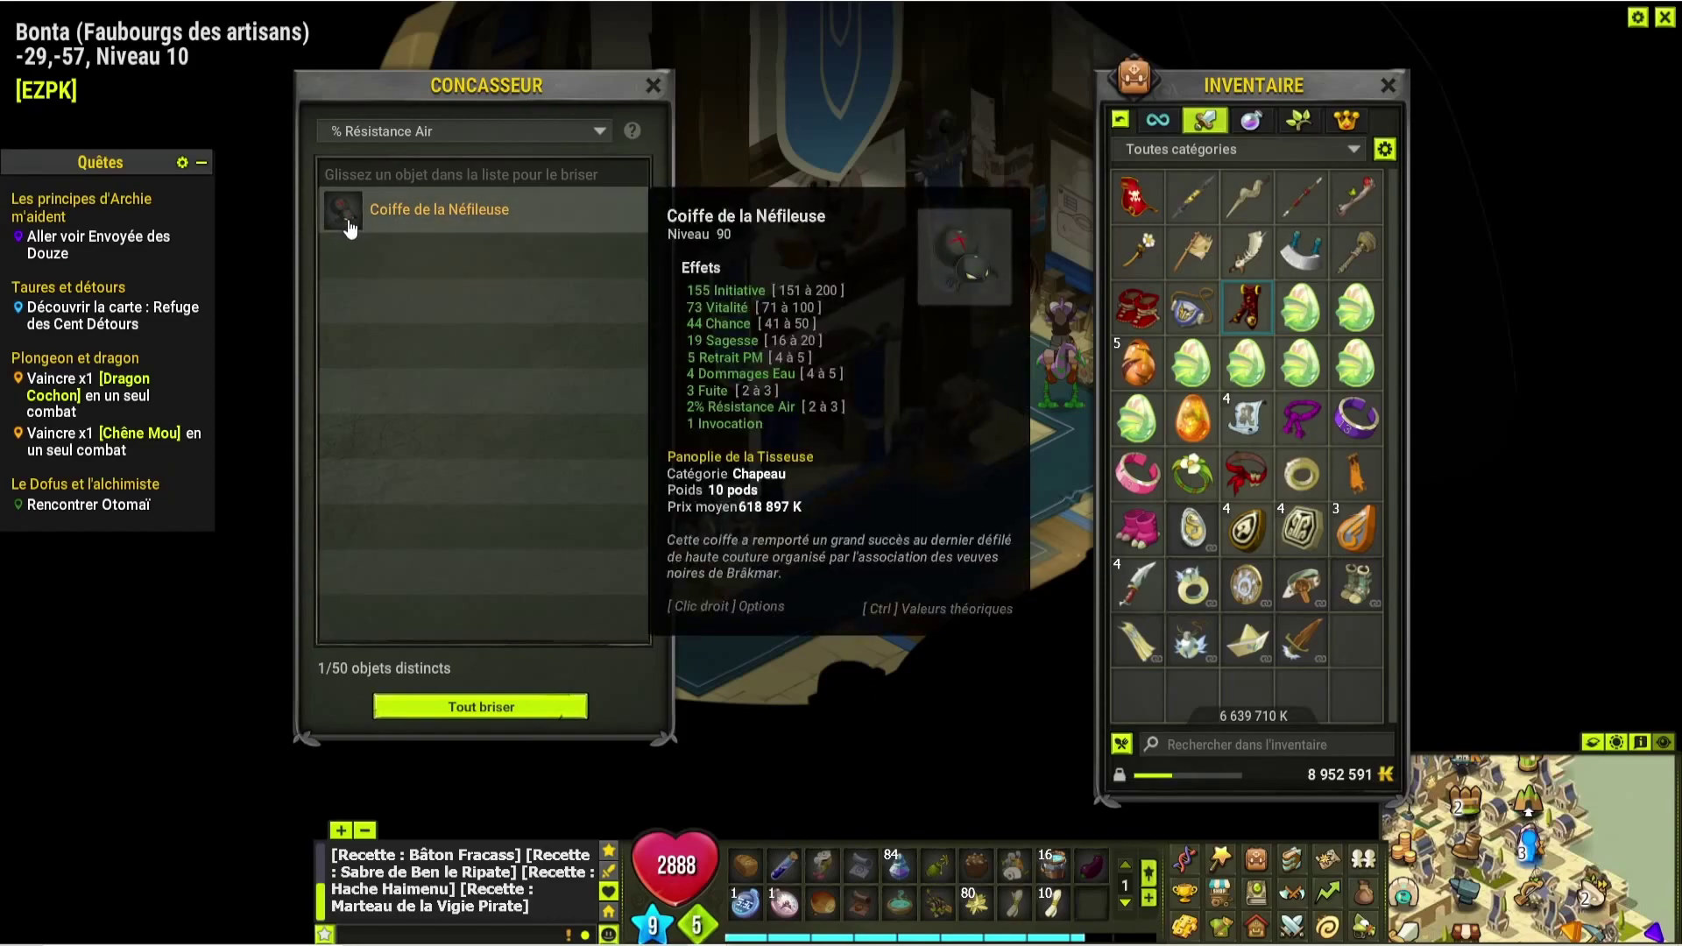
- Check the Coiffe de la Néfileuse's cost in E359 of the spreadsheet and crush the item in Dofus
key("alt+Tab")
key("ctrl+Tab")
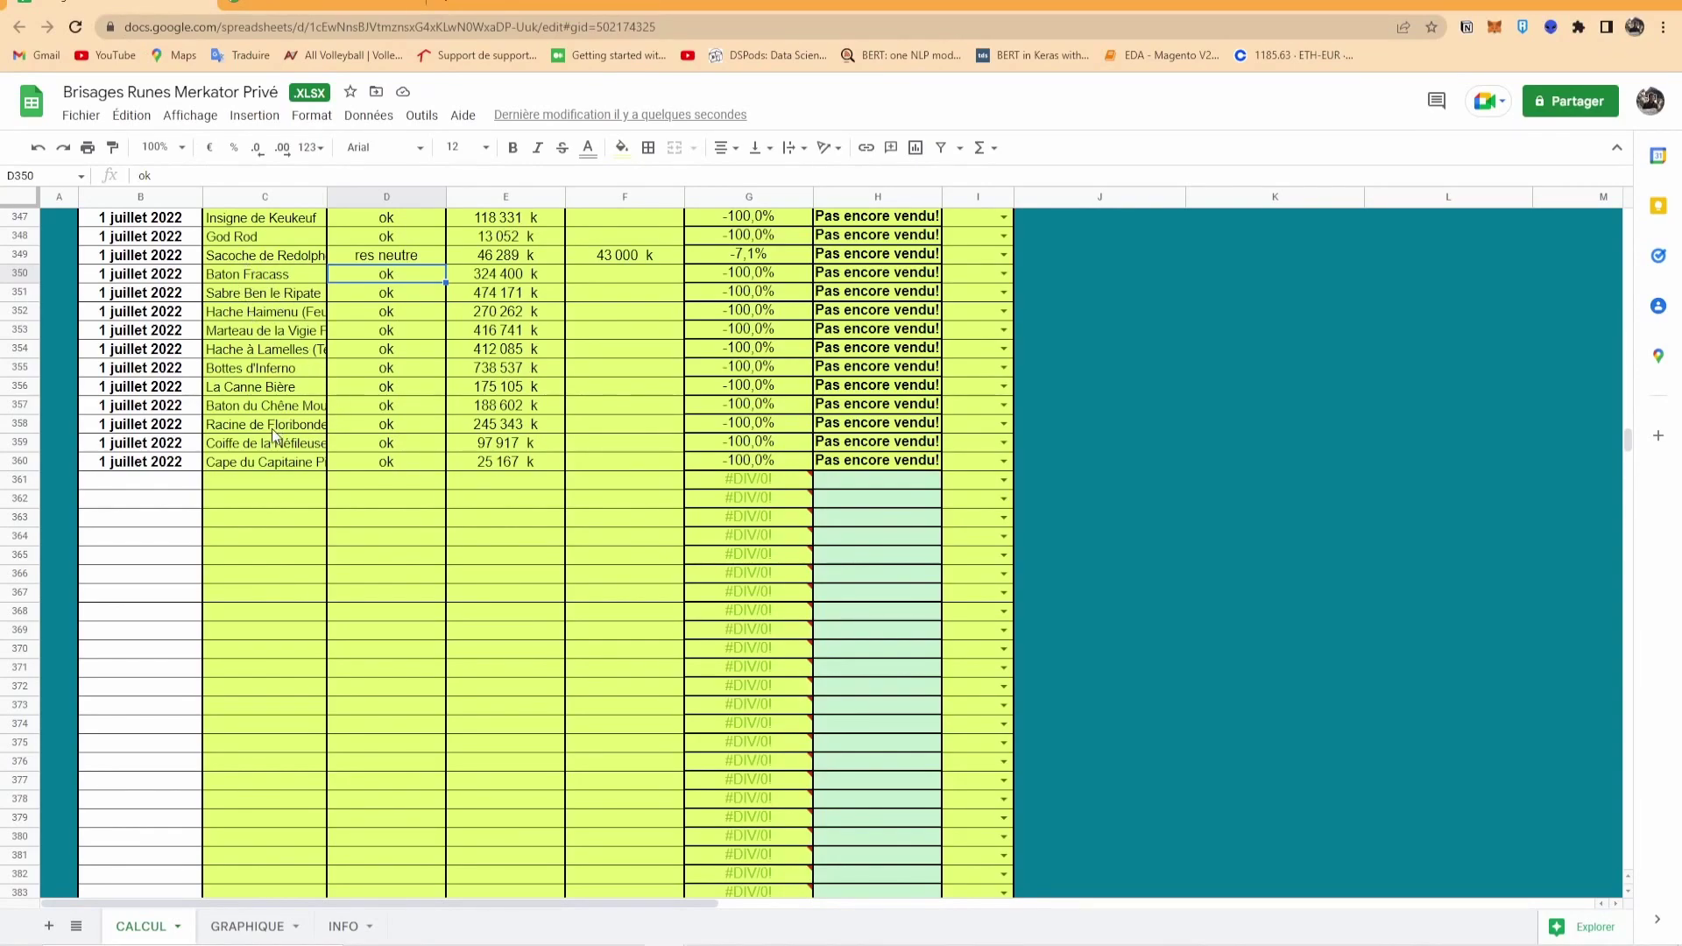
scroll(274, 317, "up", 1)
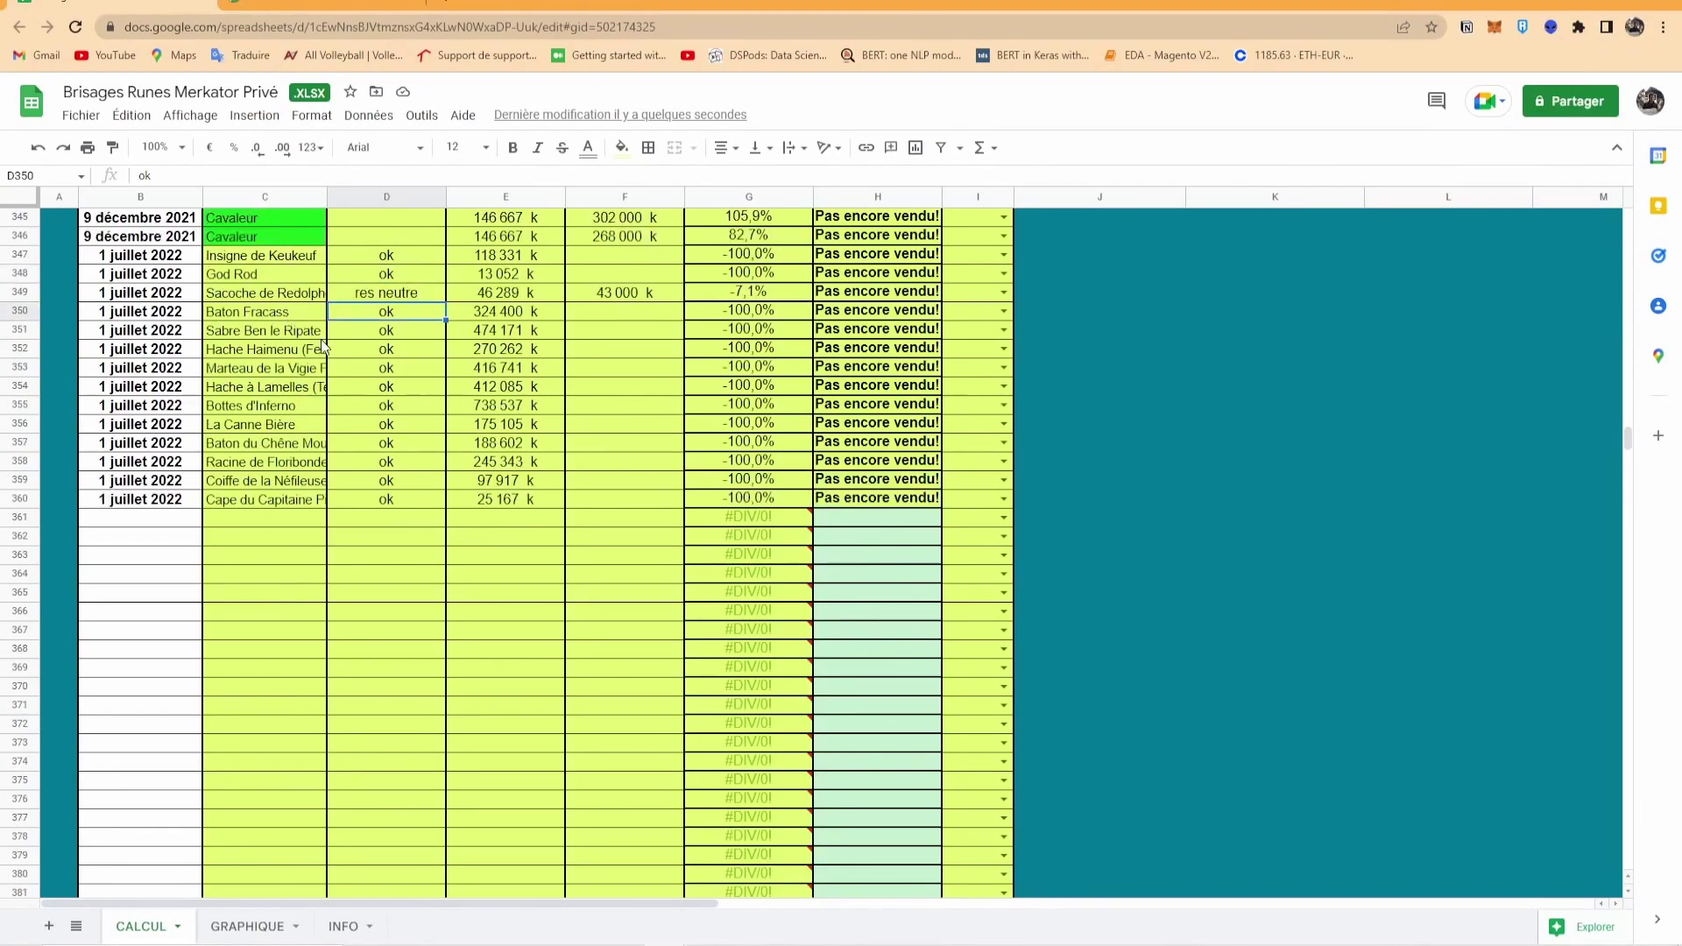
scroll(279, 455, "down", 1)
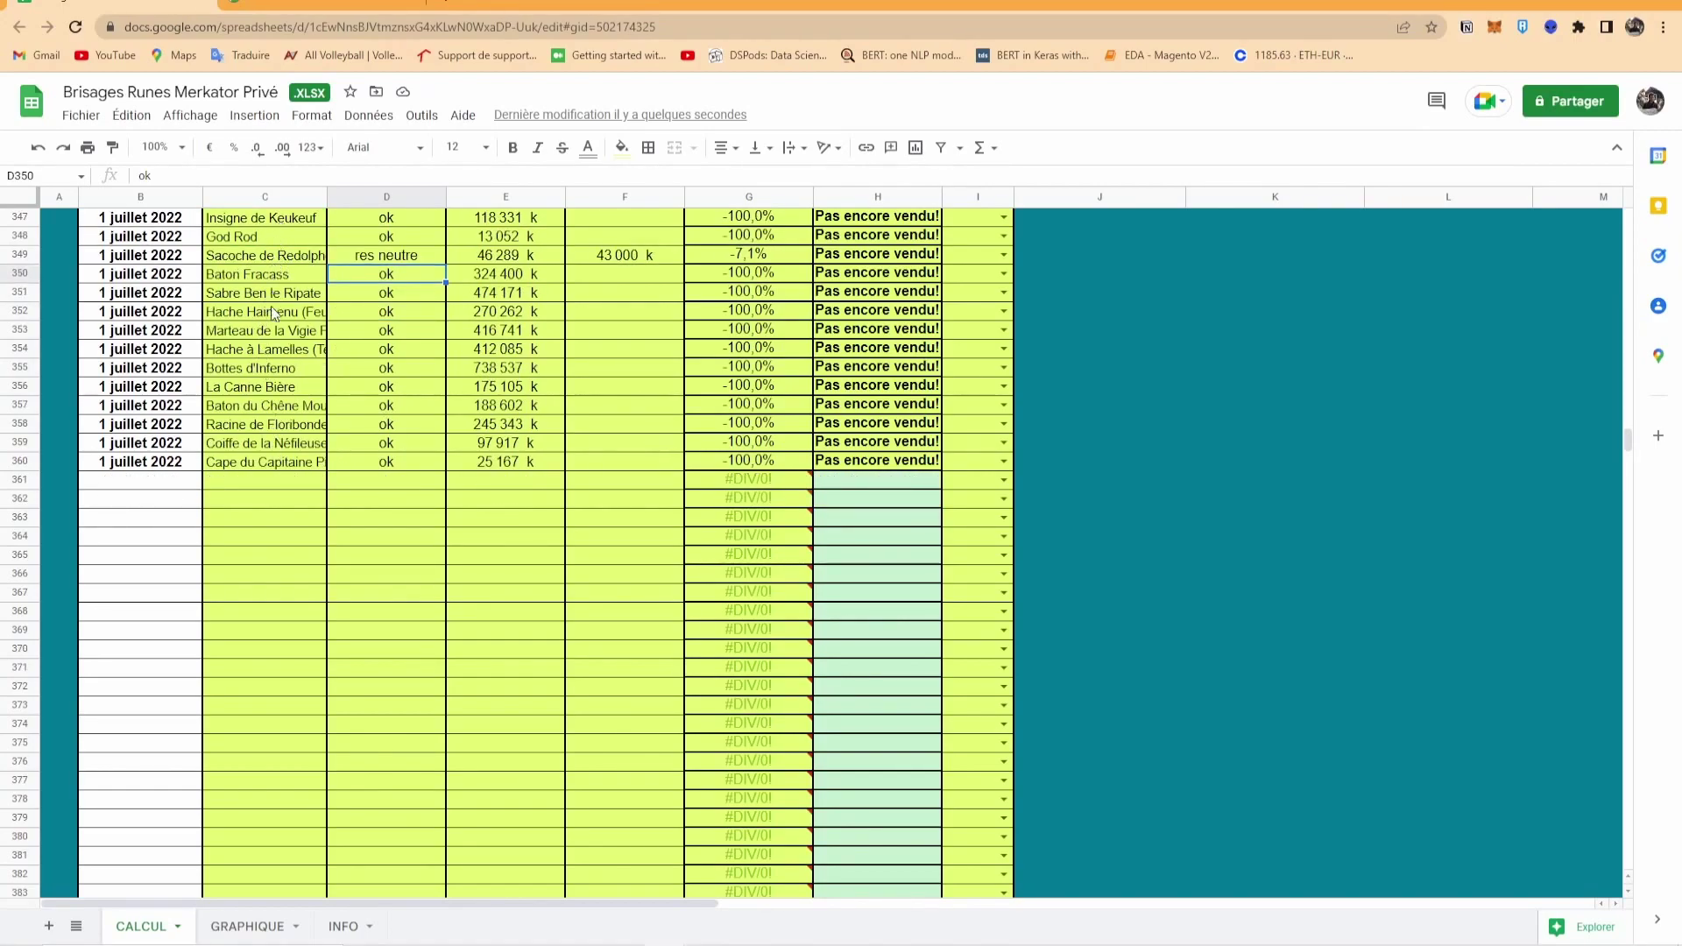
left_click(298, 444)
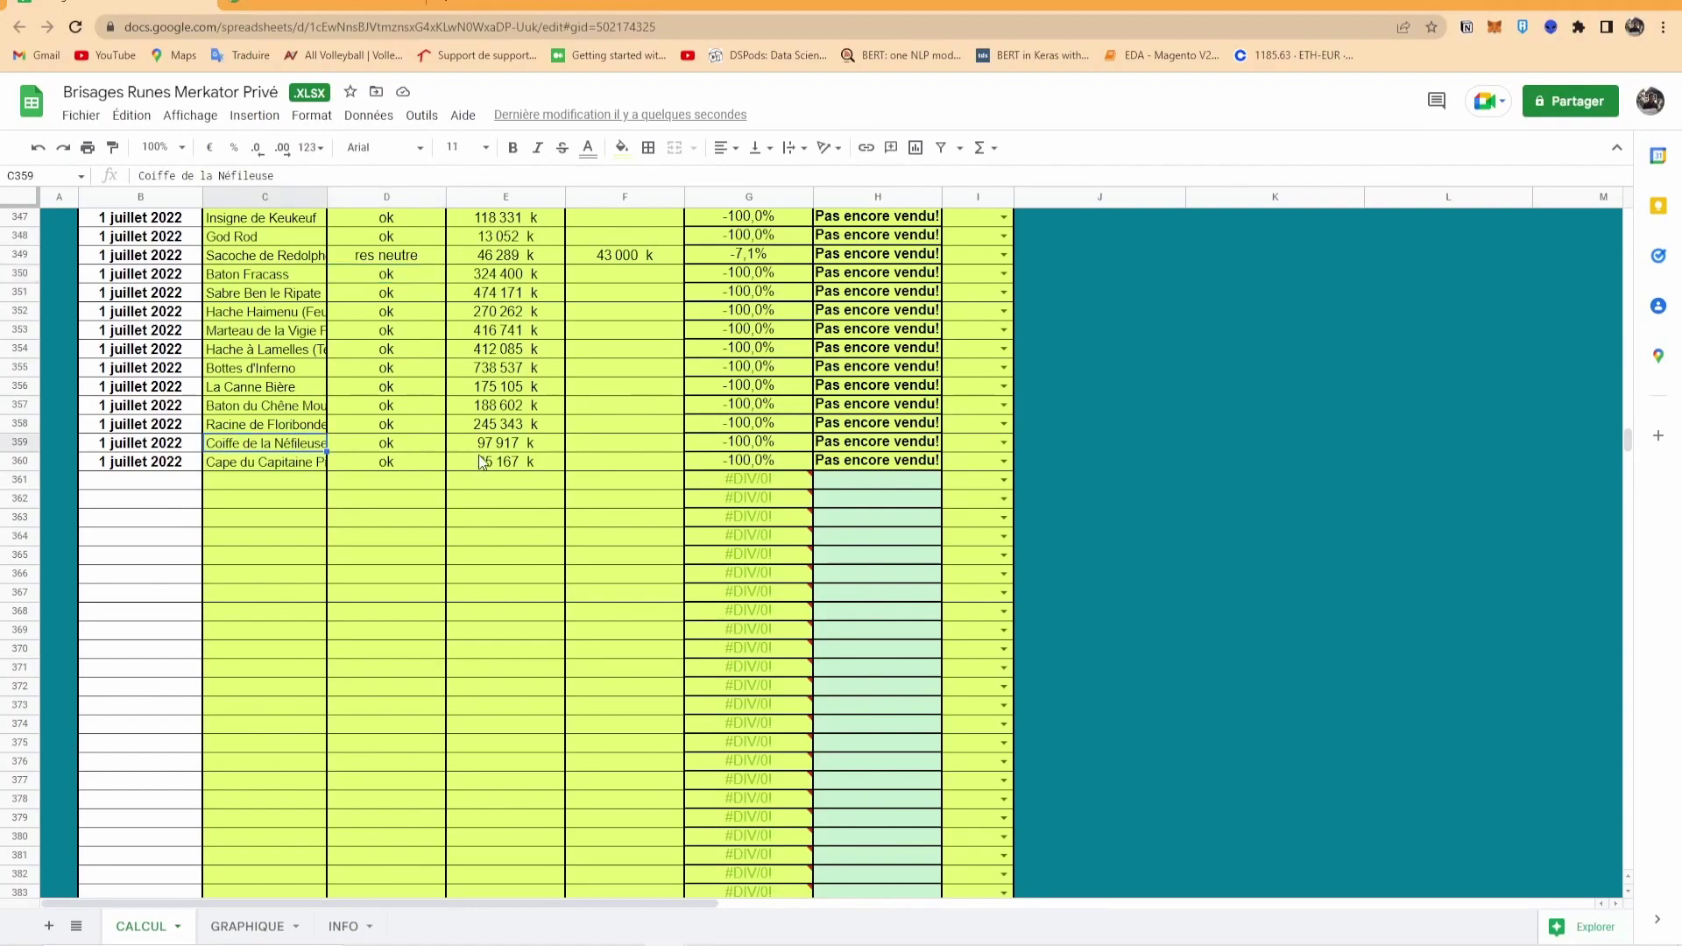
left_click(496, 446)
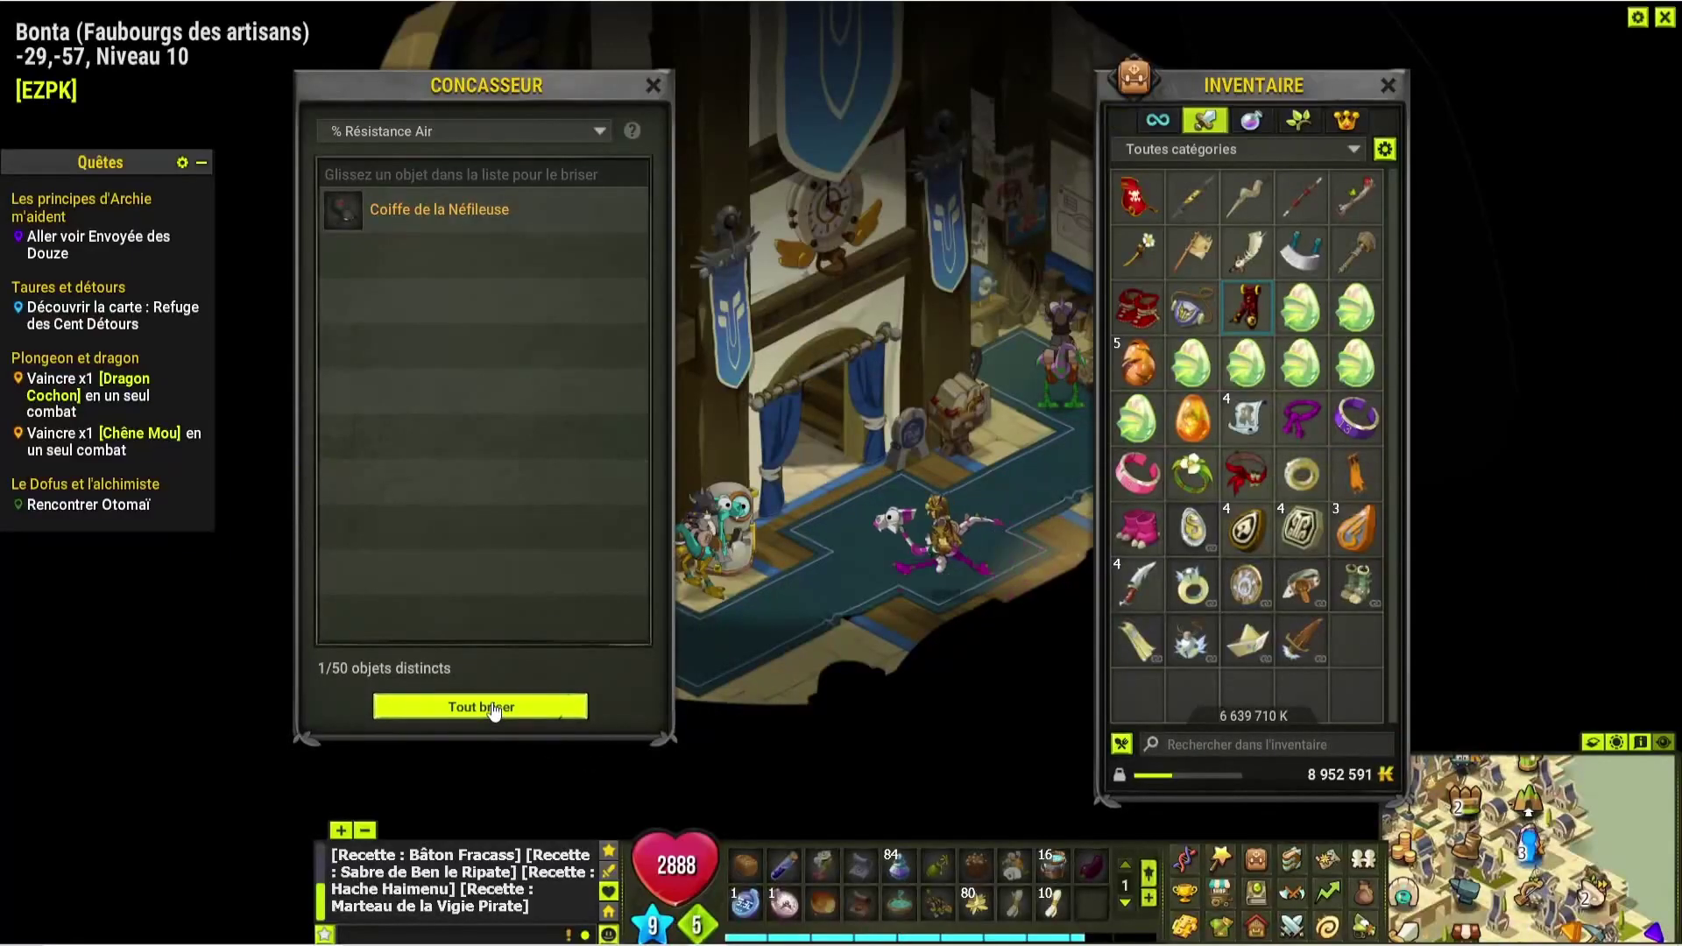
left_click(493, 708)
mouse_move(763, 202)
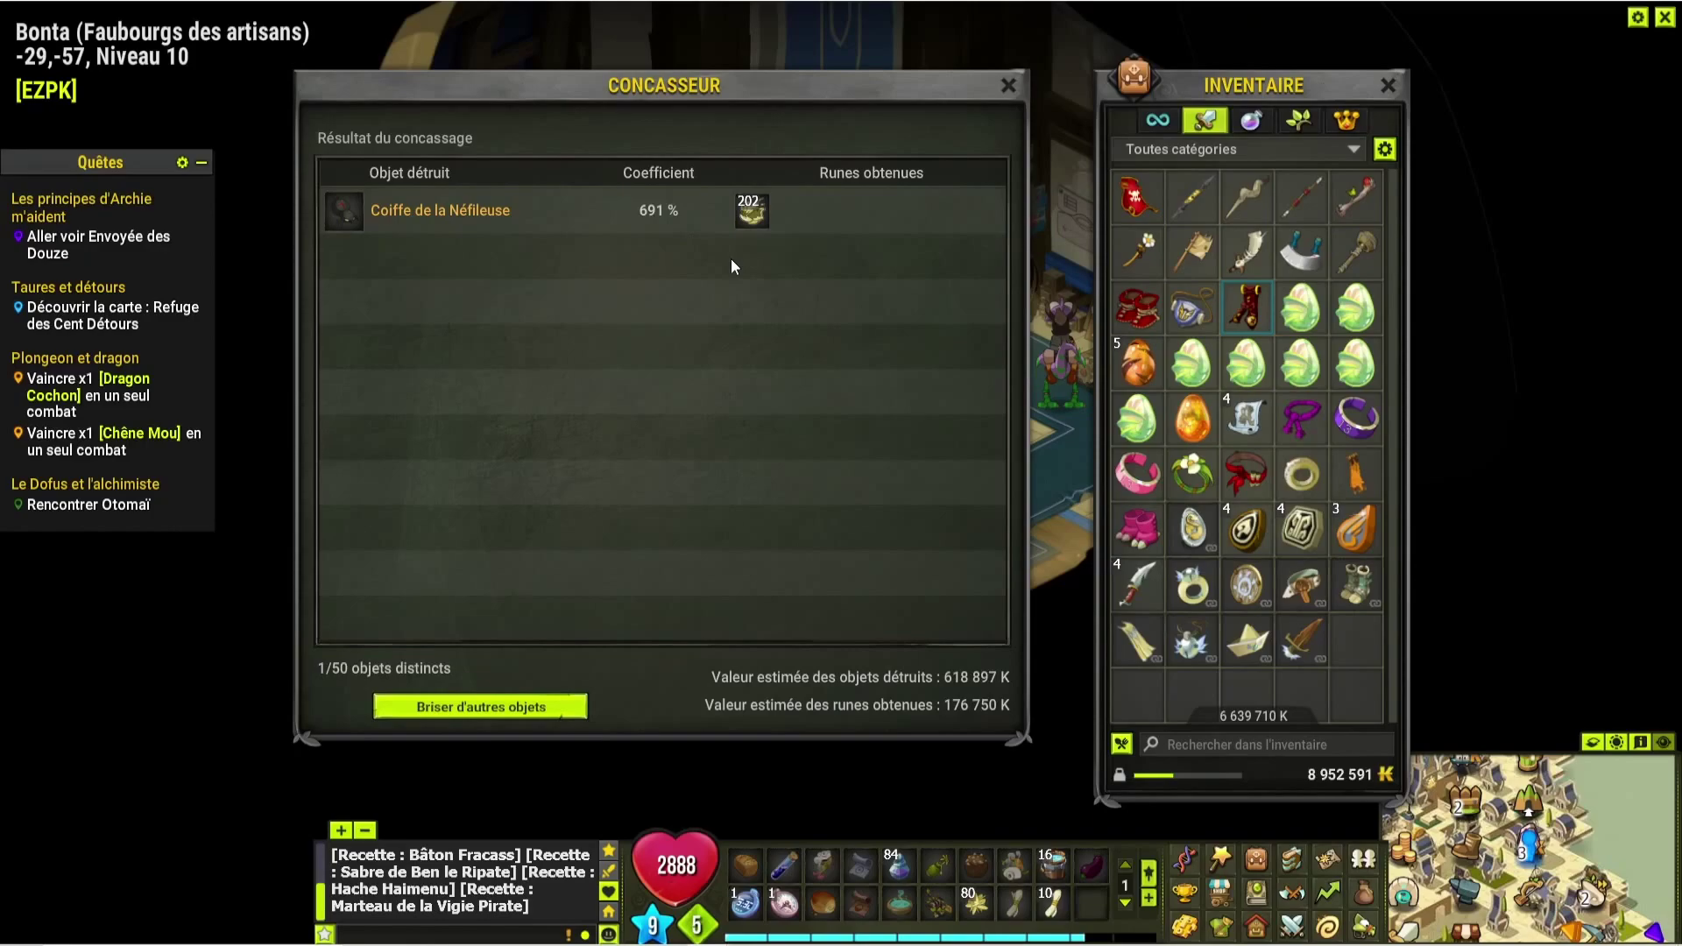
- In the spreadsheet's Coiffe de la Néfileuse row, record 176 000 in F359 and the focus "res air" in D359
key("alt+Tab")
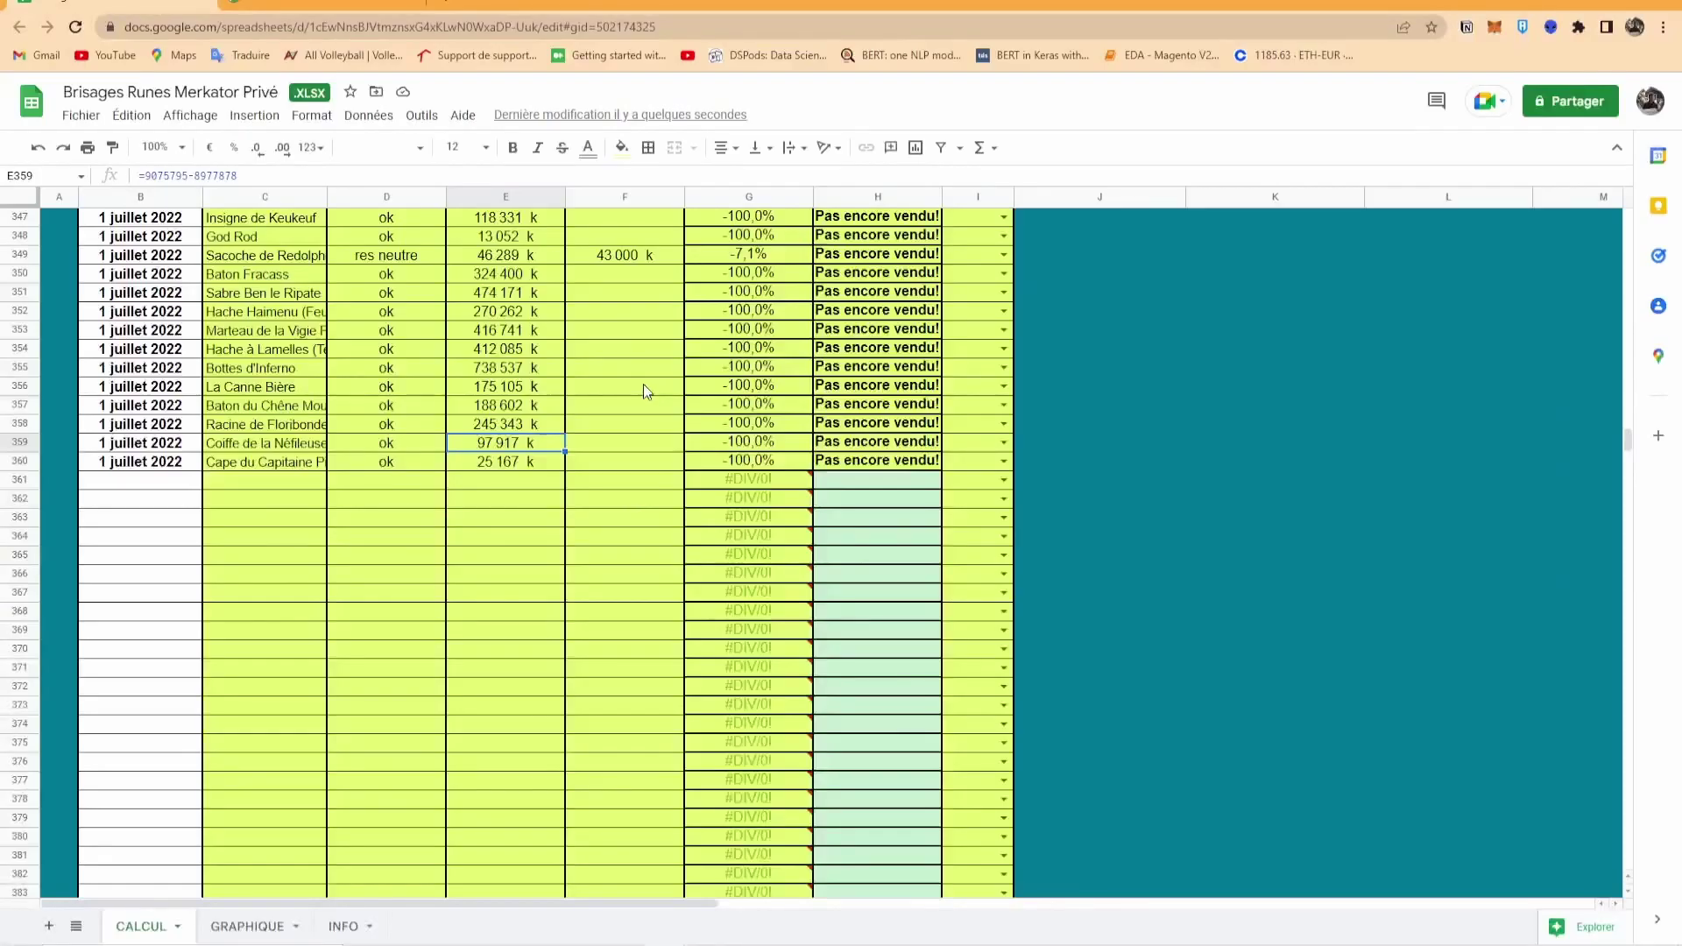
left_click(625, 443)
type("170")
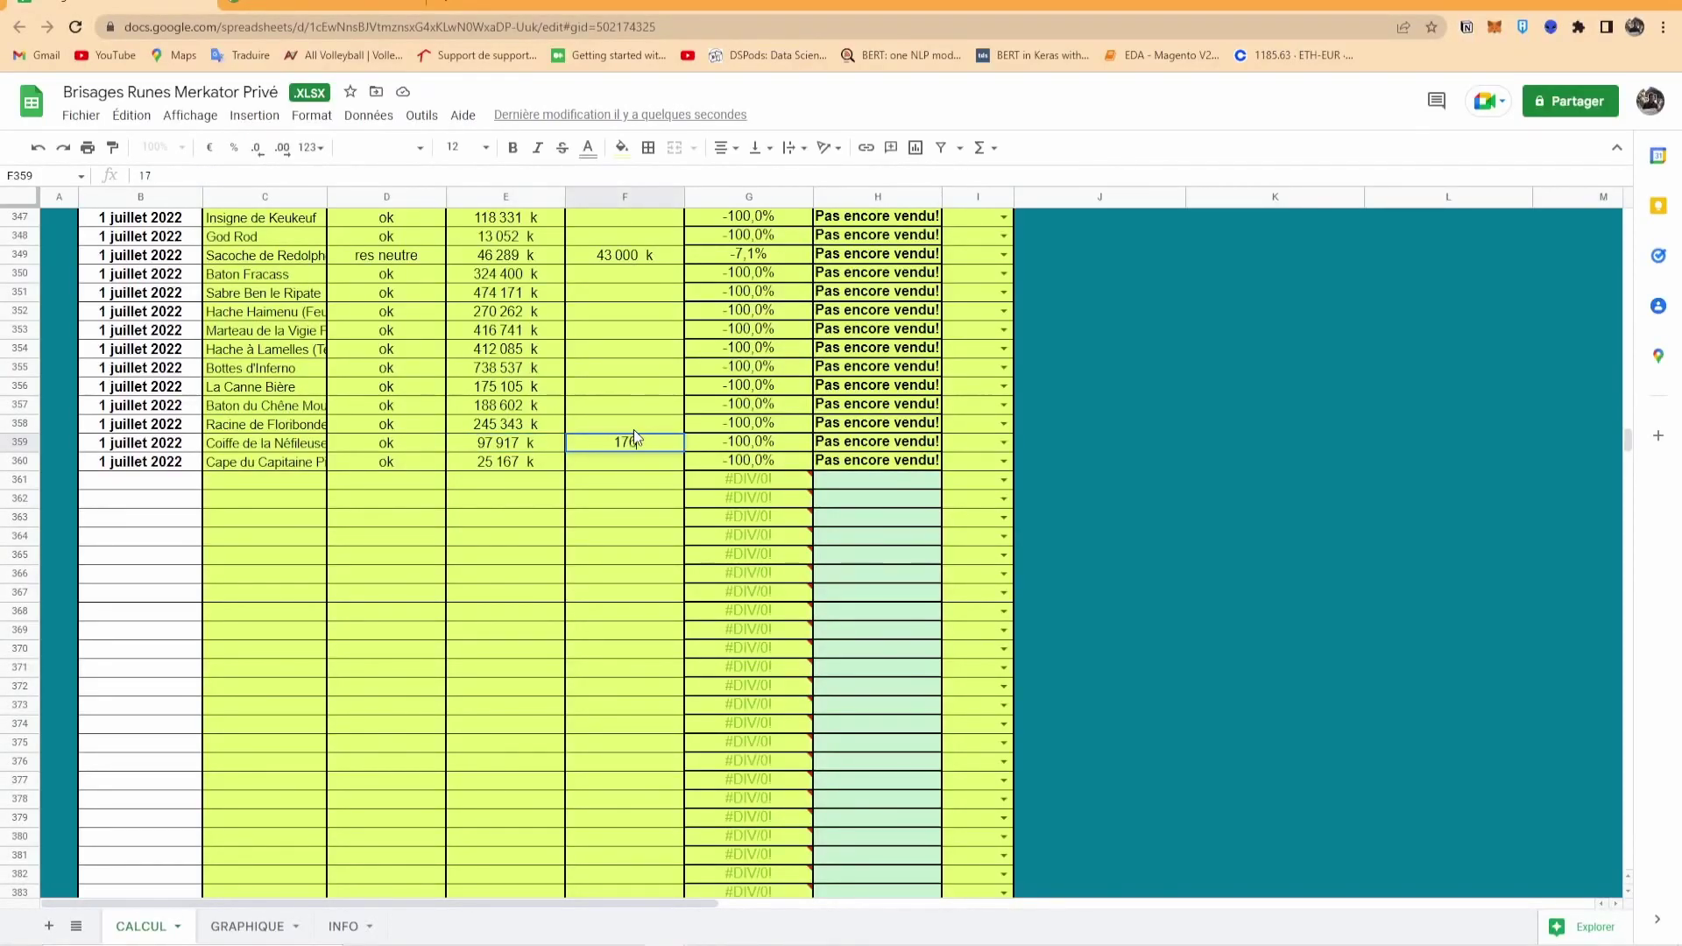
type("000")
key("Return")
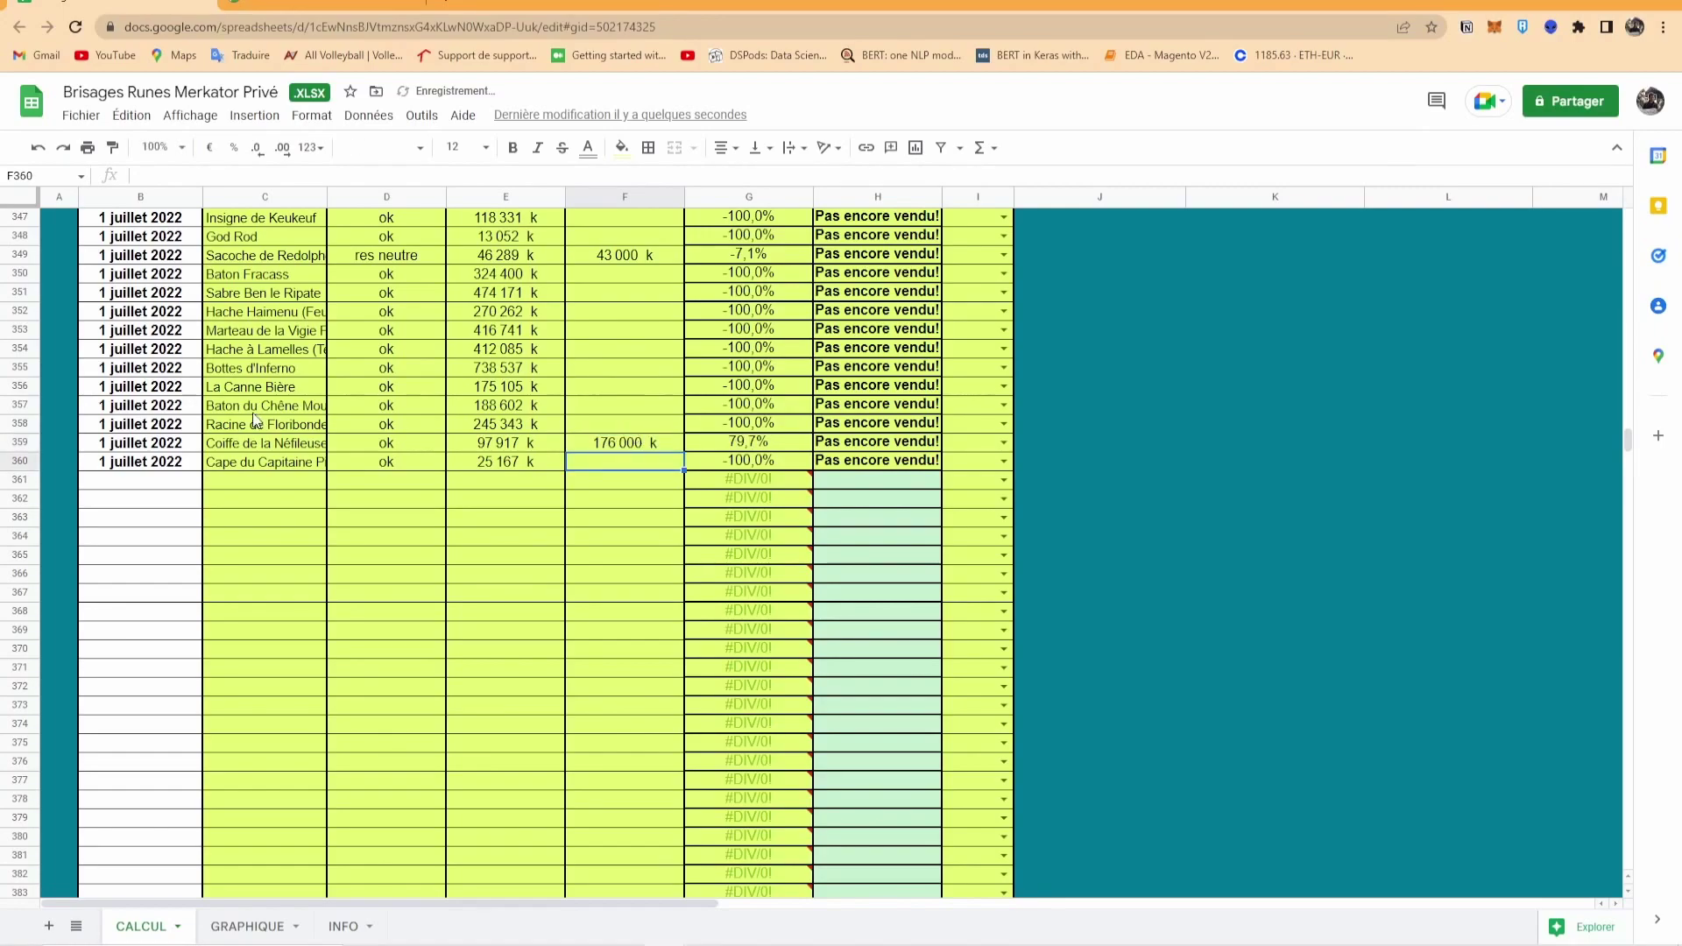
left_click(393, 429)
left_click(396, 442)
type("res n")
type("ir")
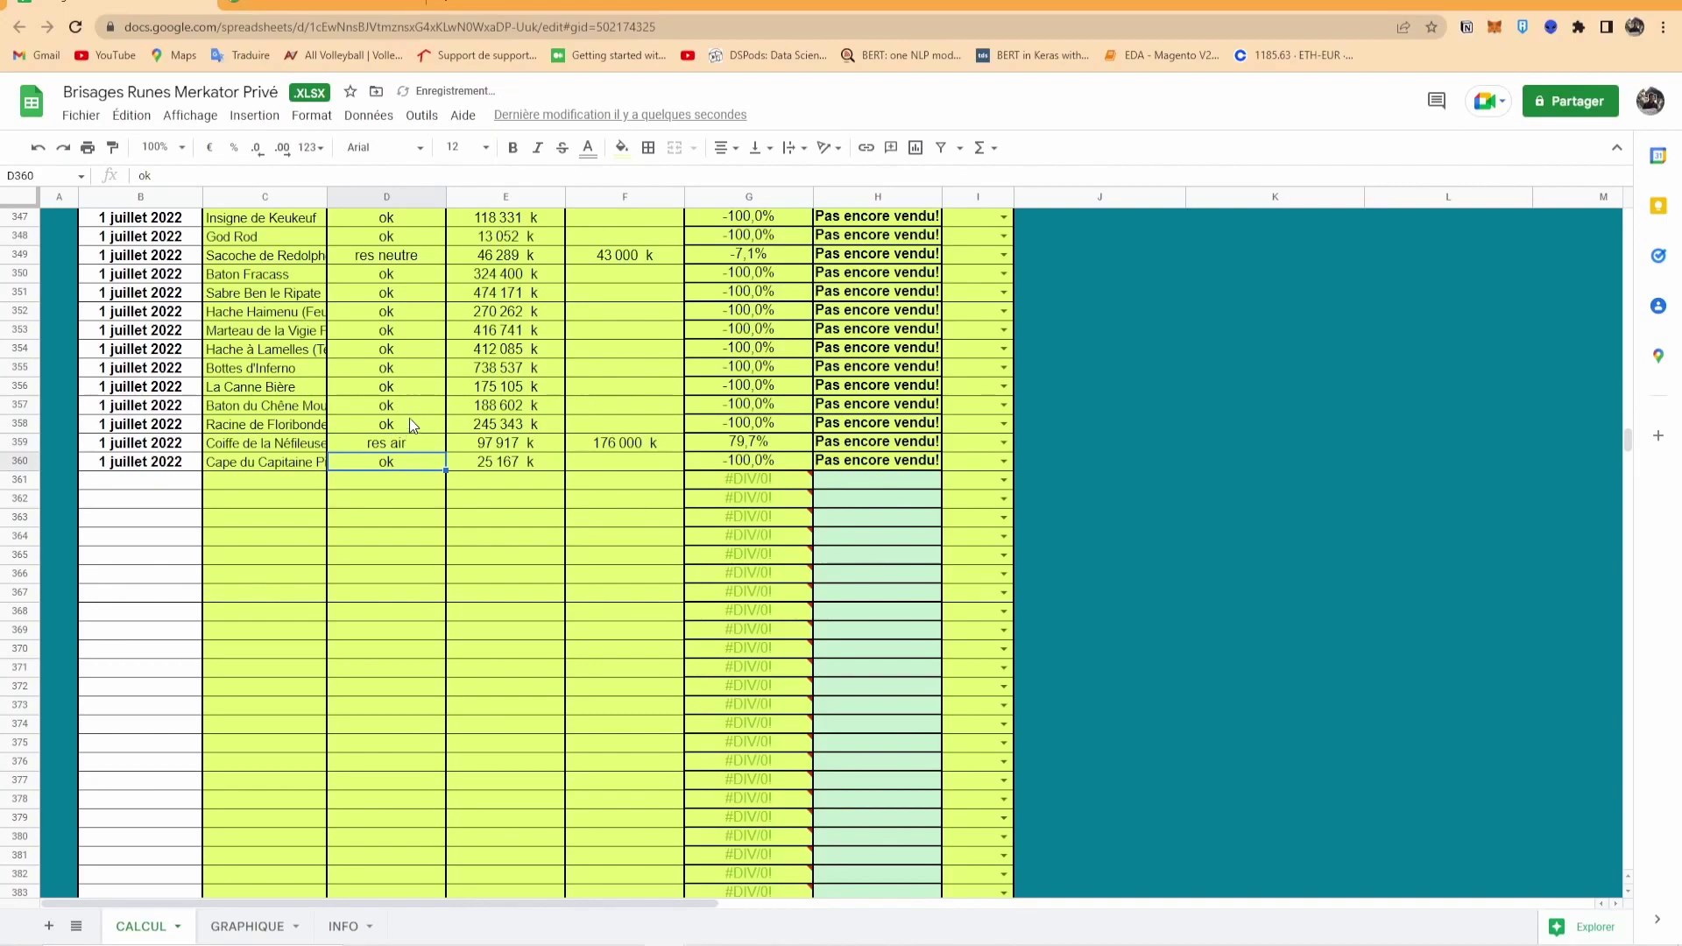
left_click(730, 438)
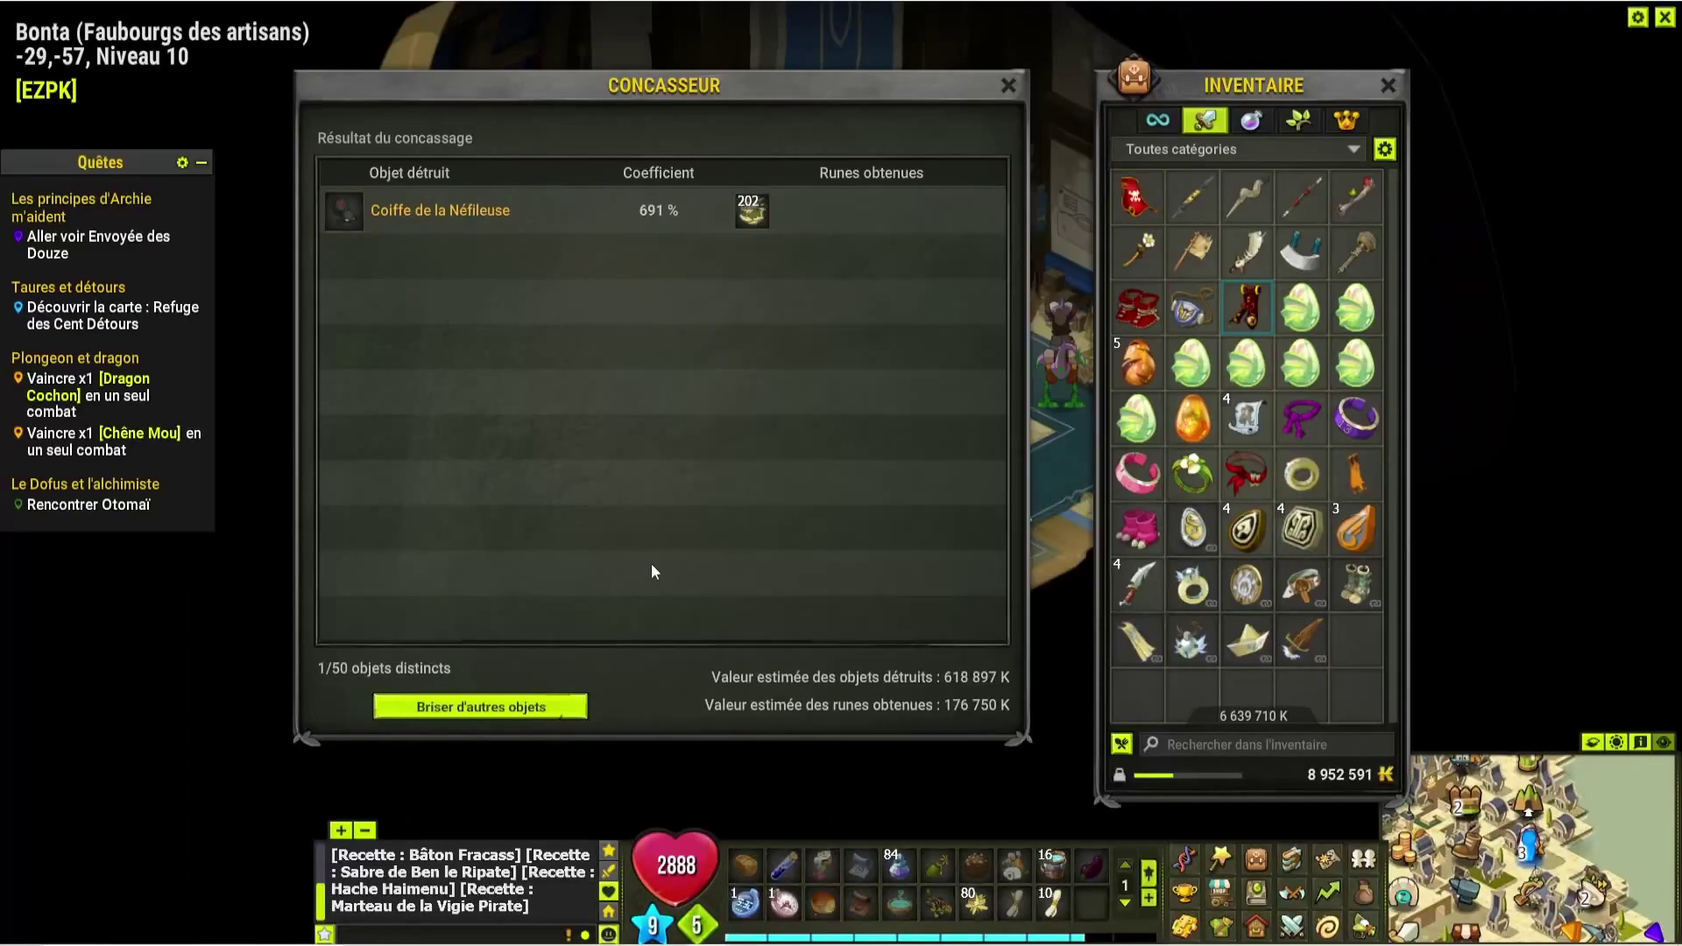
- Start another crushing batch in Dofus with the Cape du Capitaine Pirate and look that item up on Profus
left_click(552, 706)
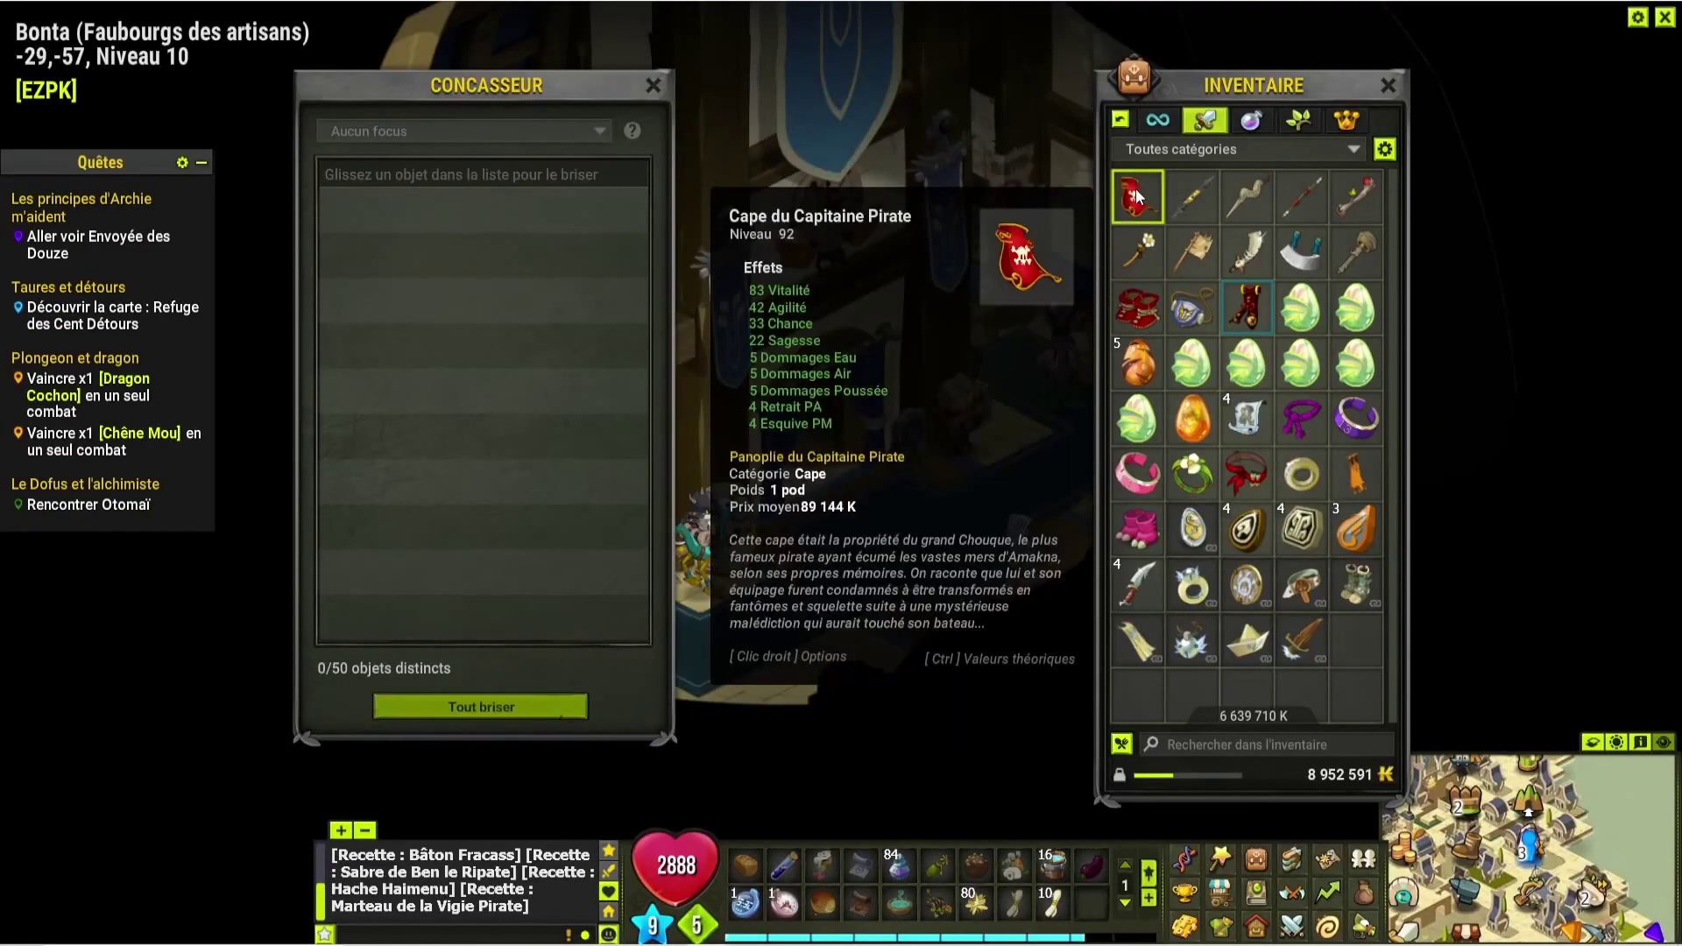
double_click(1137, 194)
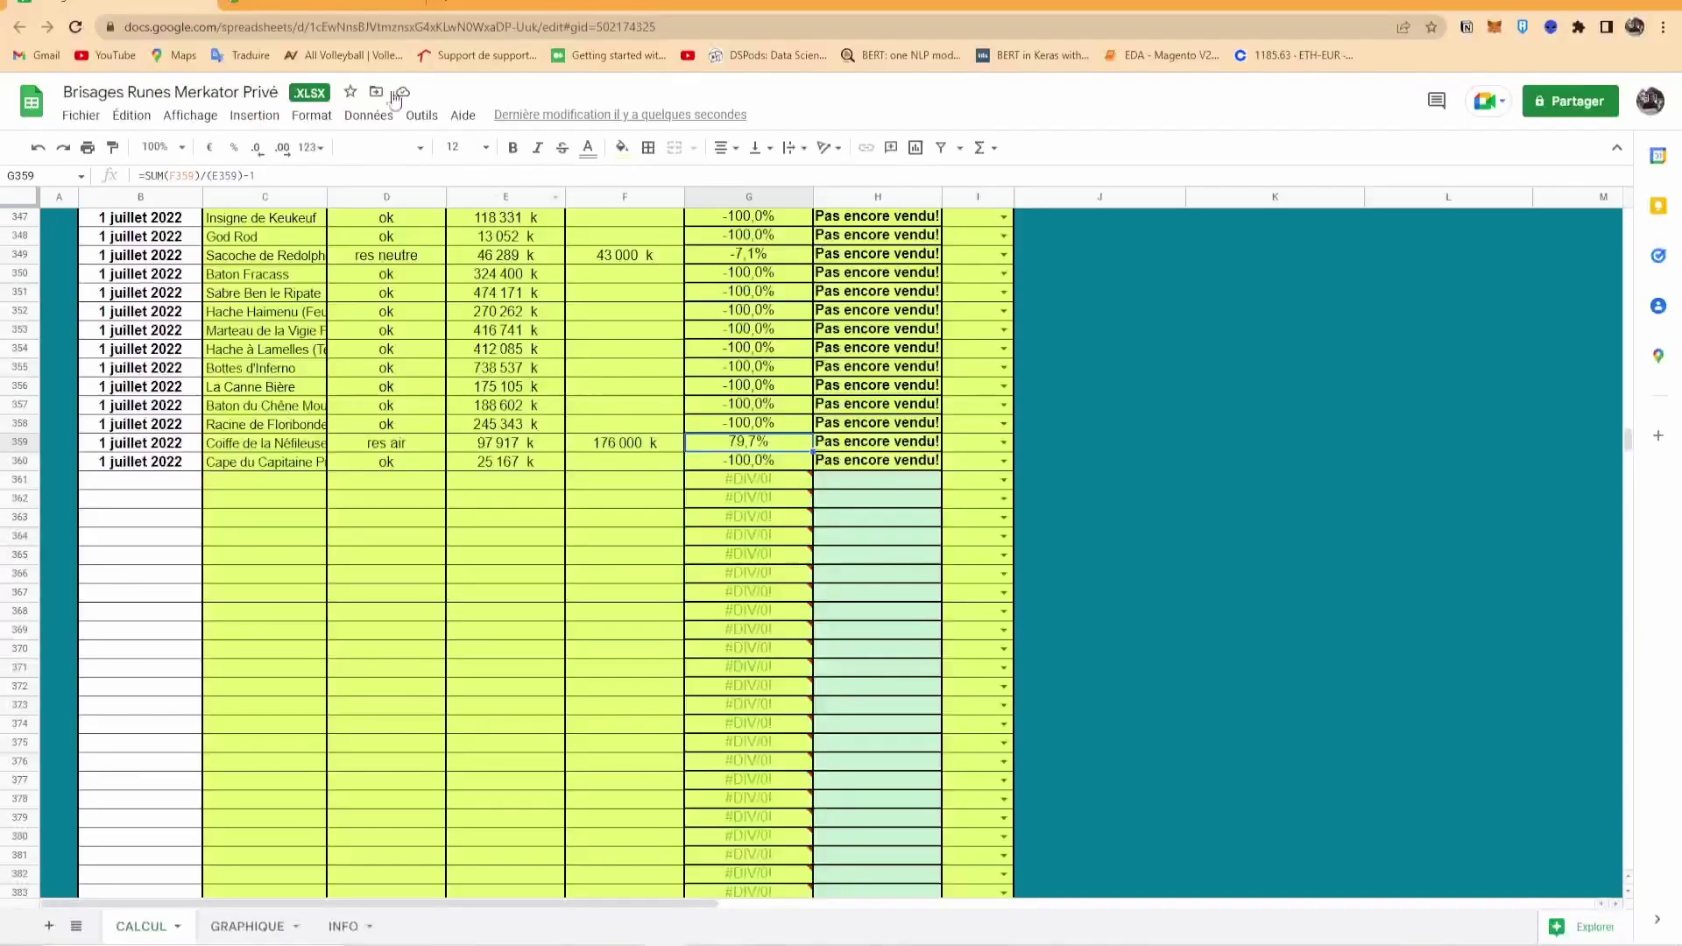
left_click(362, 18)
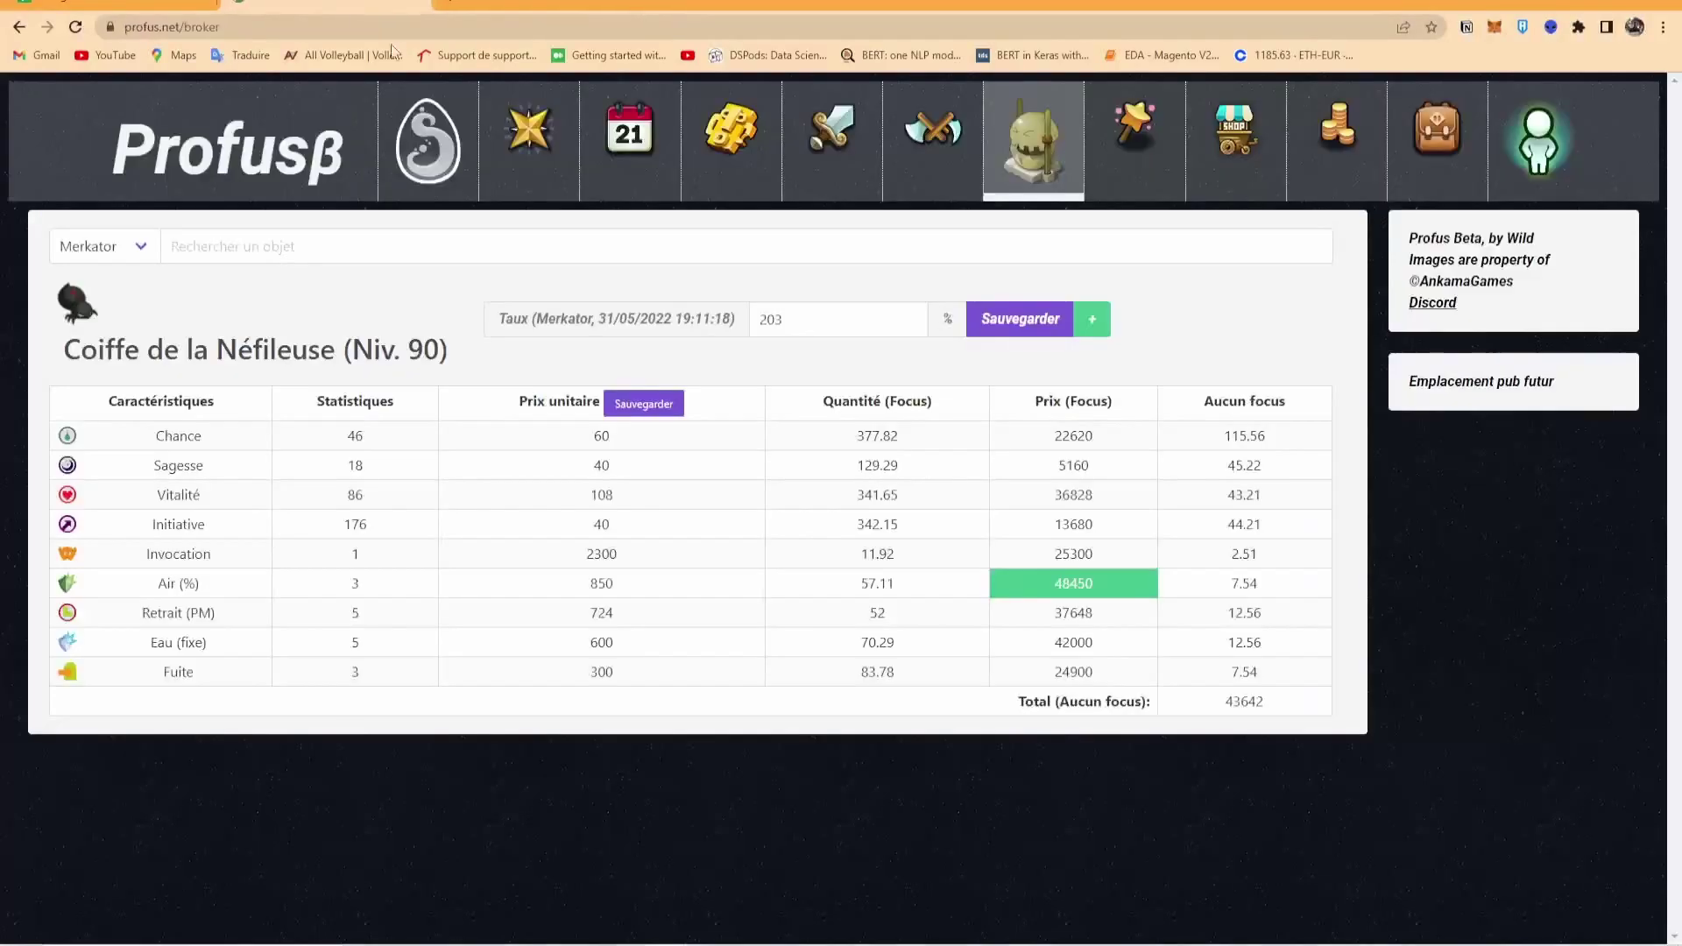
left_click(506, 233)
type("capitgaine")
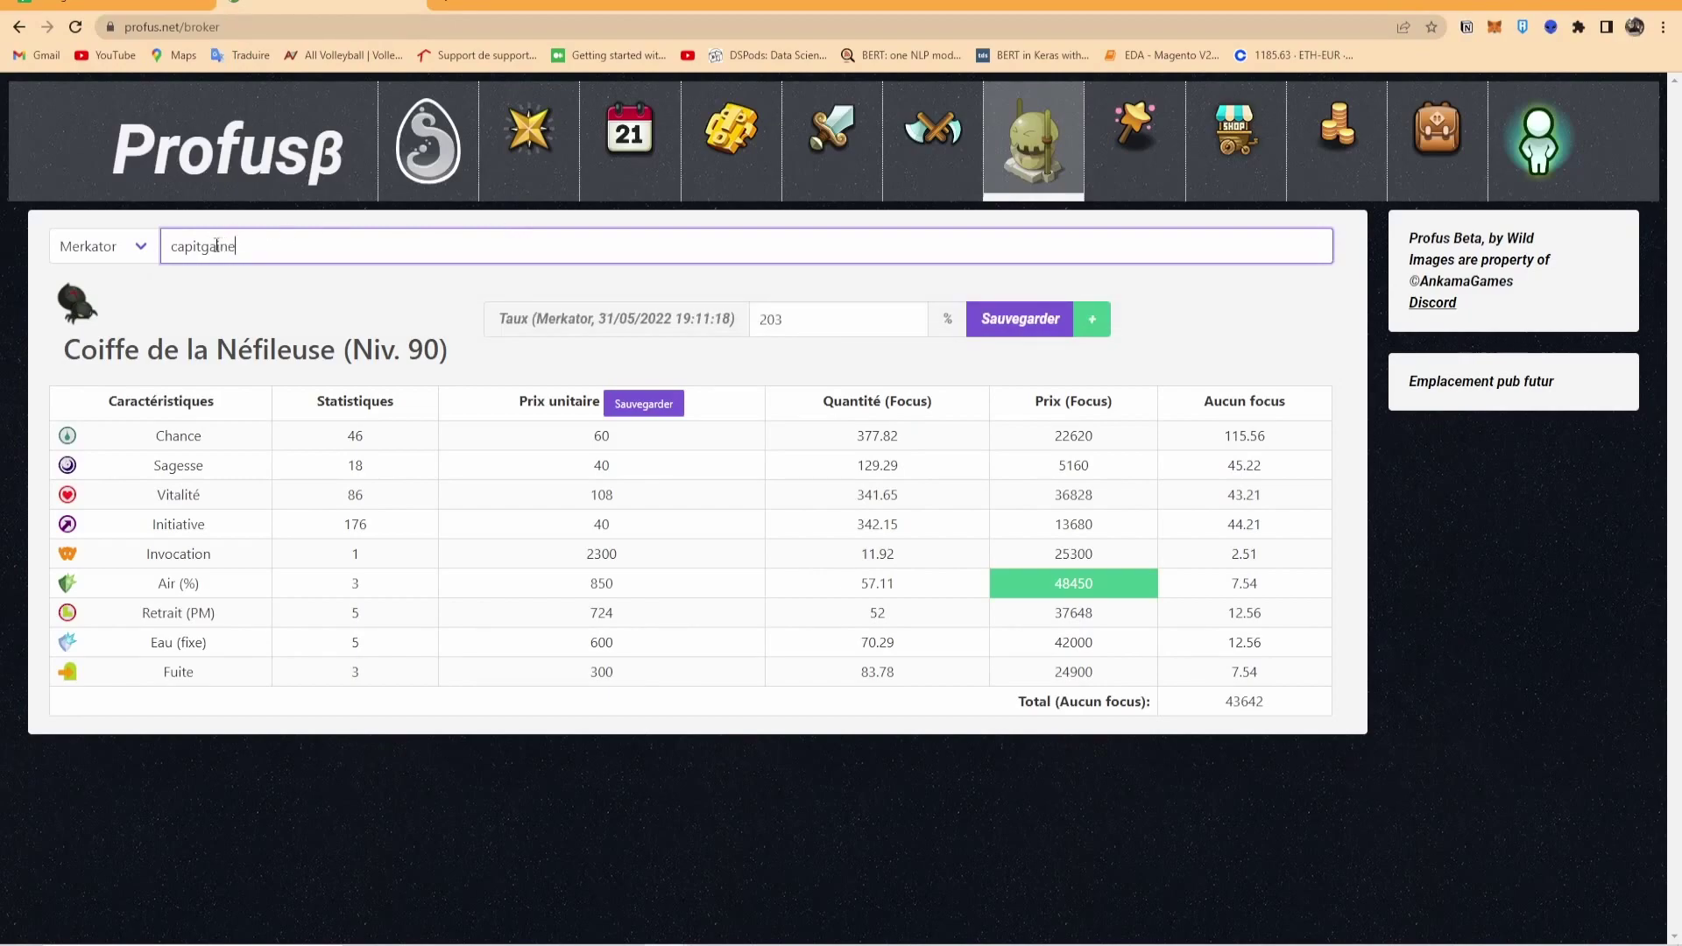
left_click(208, 246)
key("BackSpace")
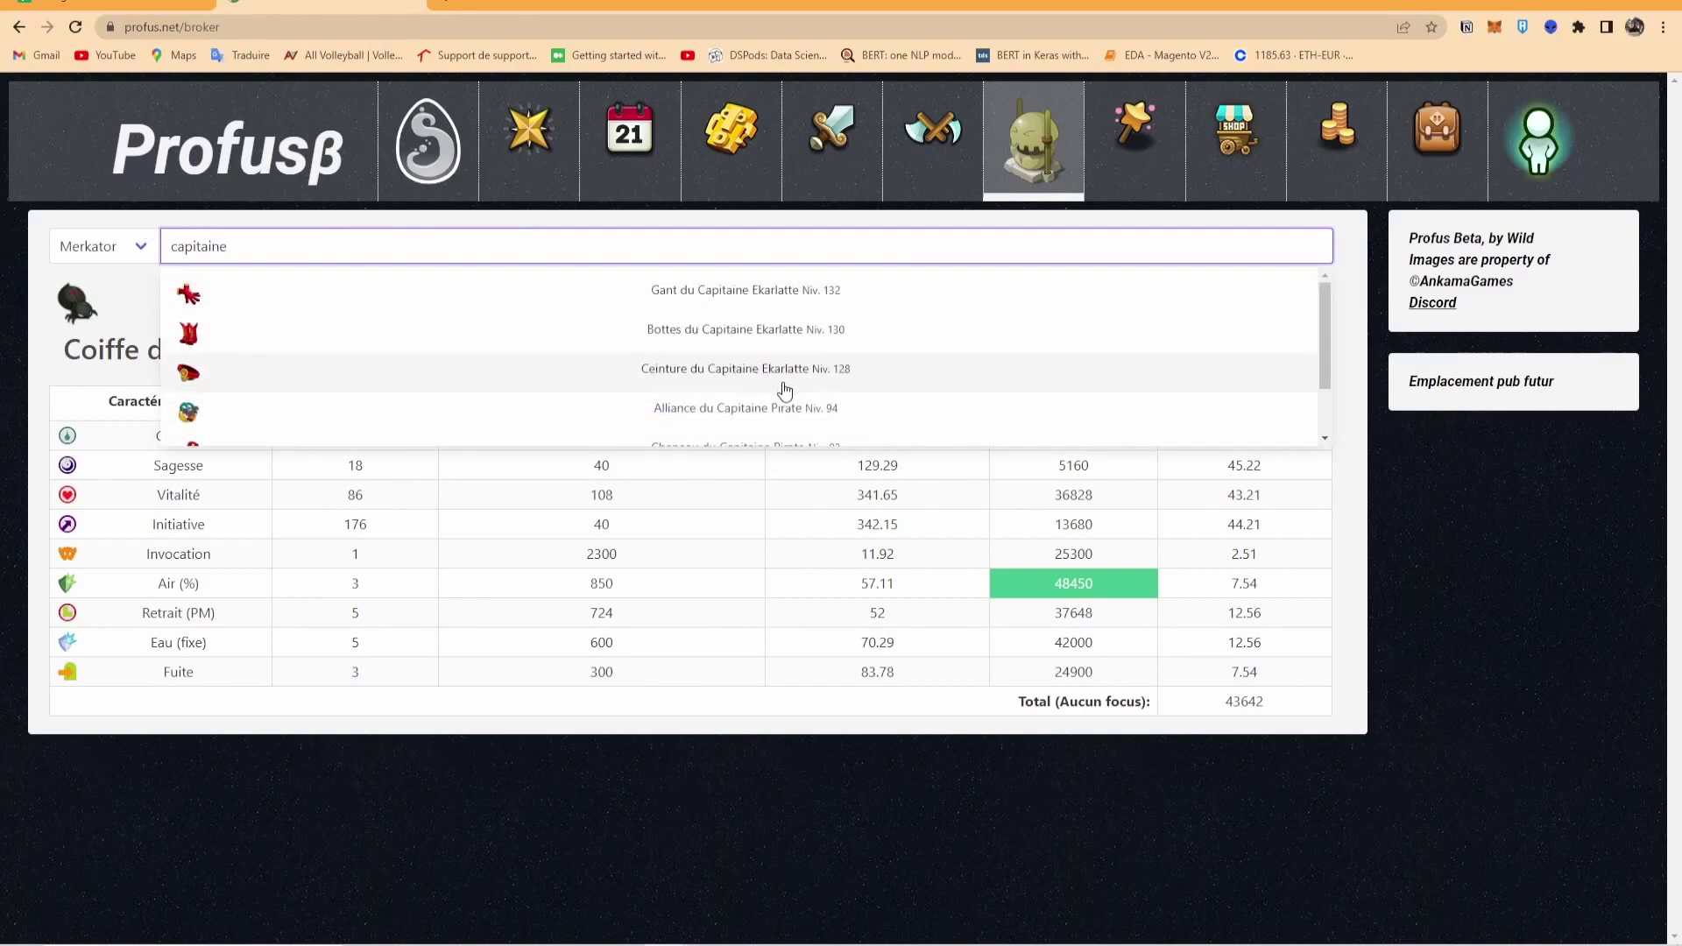
scroll(788, 406, "down", 1)
left_click(790, 410)
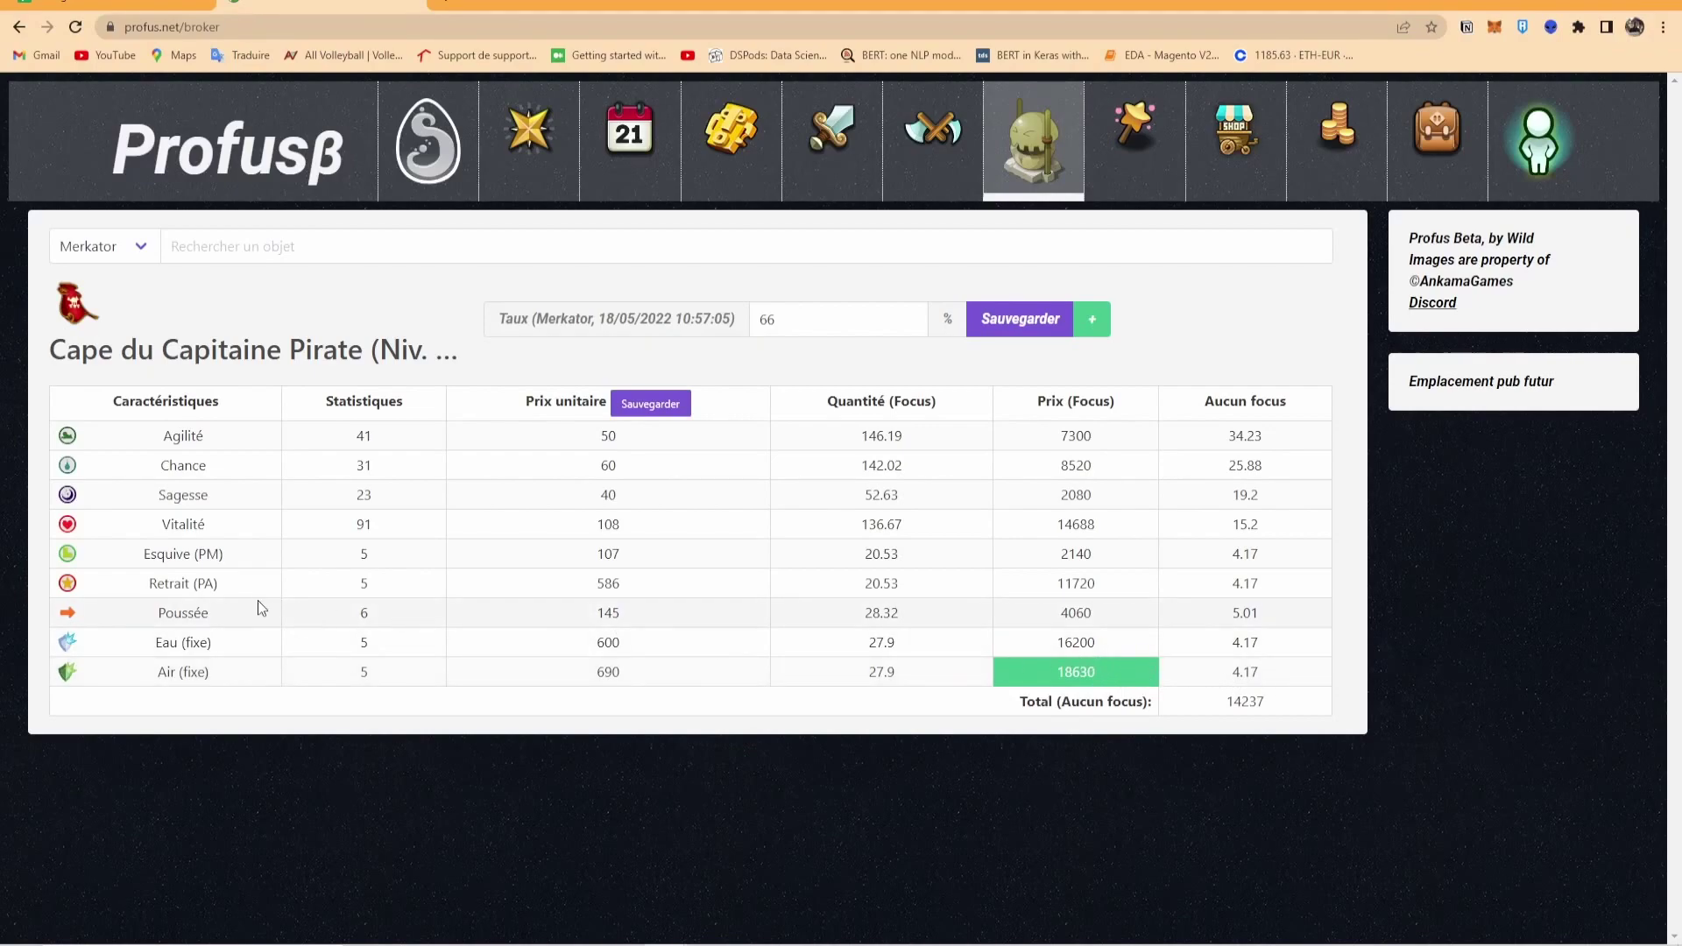
- Check the Cape du Capitaine Pirate's cost in E360 of the spreadsheet and set the Dofus crusher's focus to Dommages Air
key("alt+Tab")
key("alt+Tab")
left_click(198, 13)
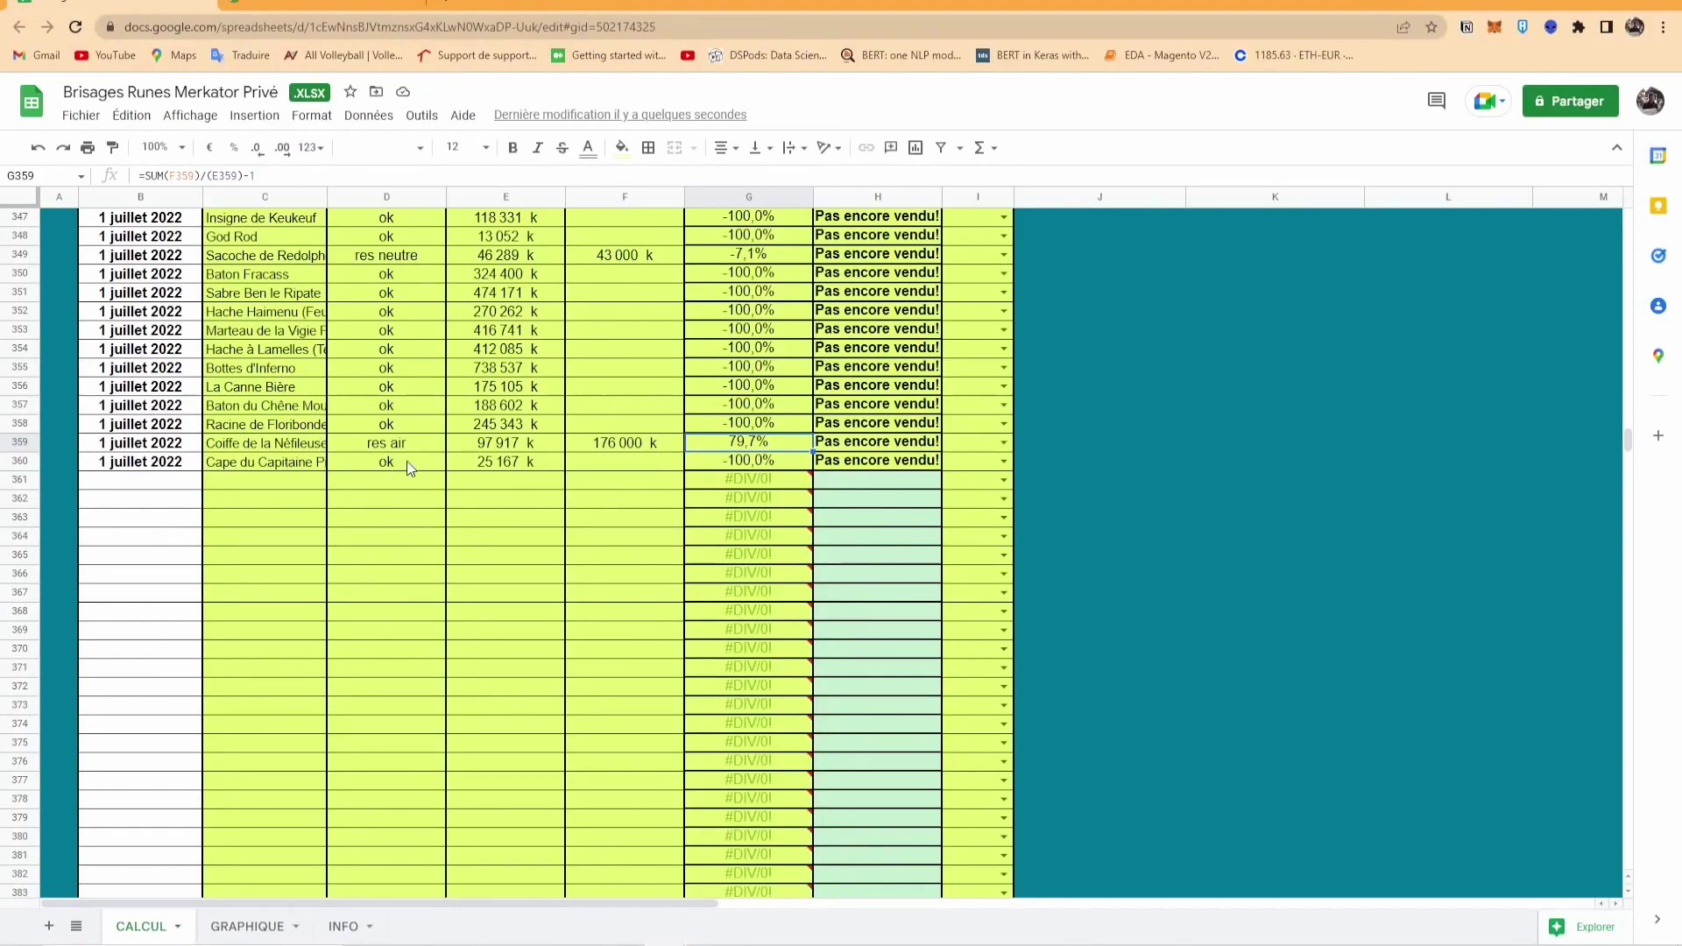
left_click(506, 463)
key("alt+Tab")
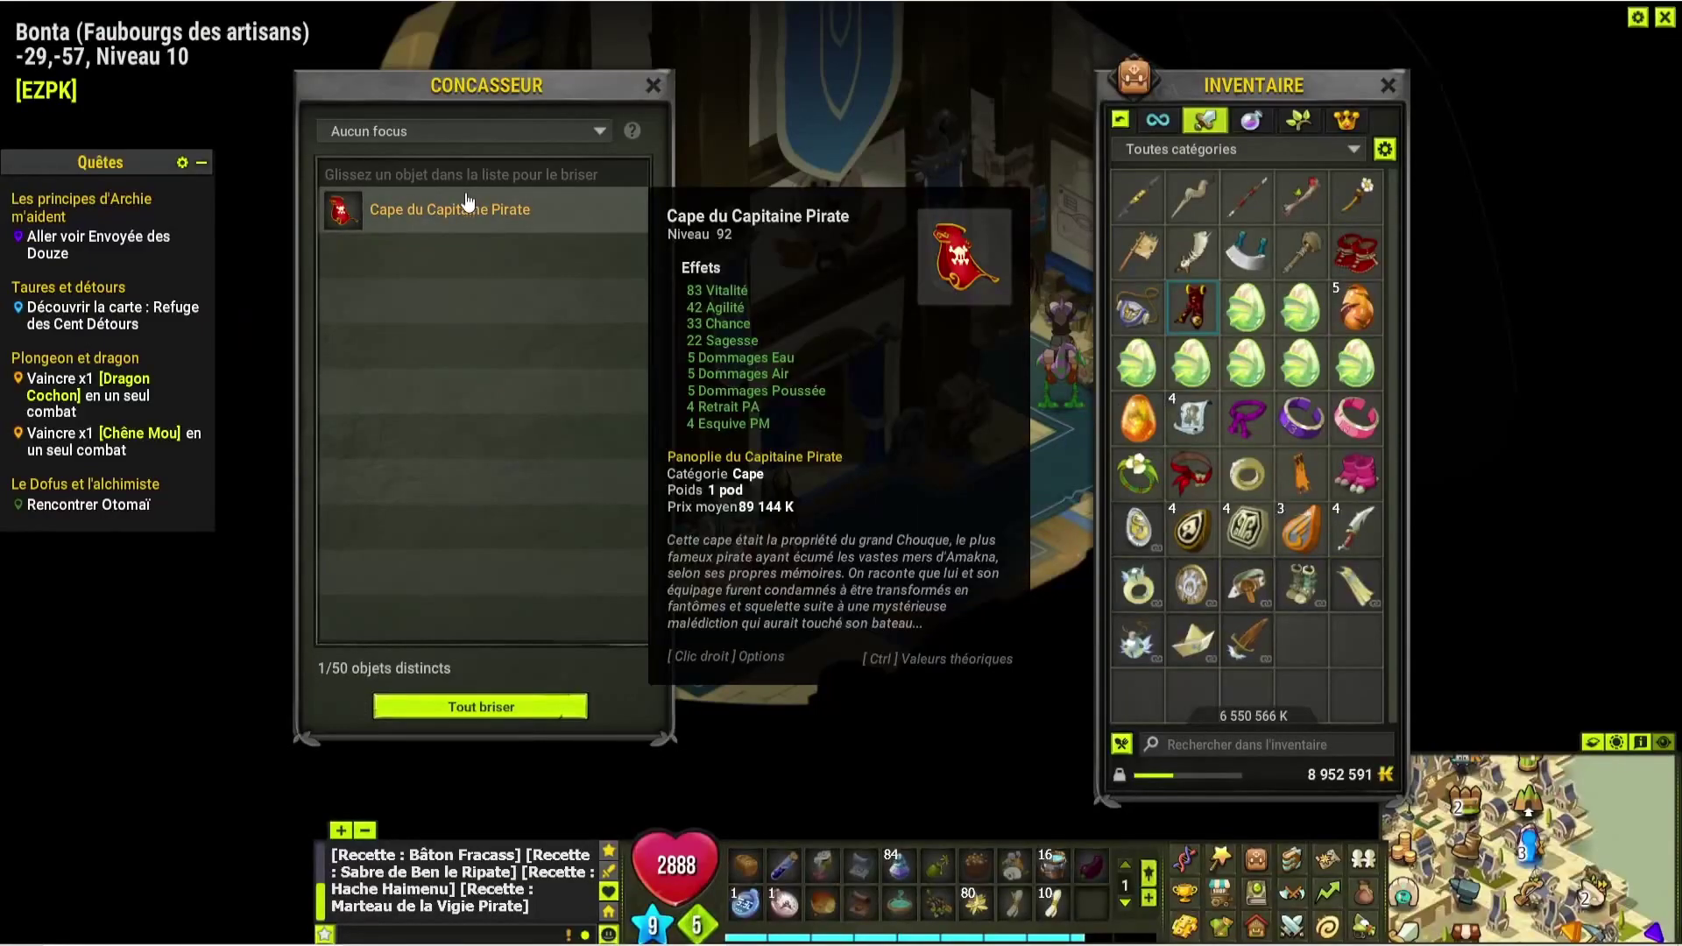
left_click(453, 133)
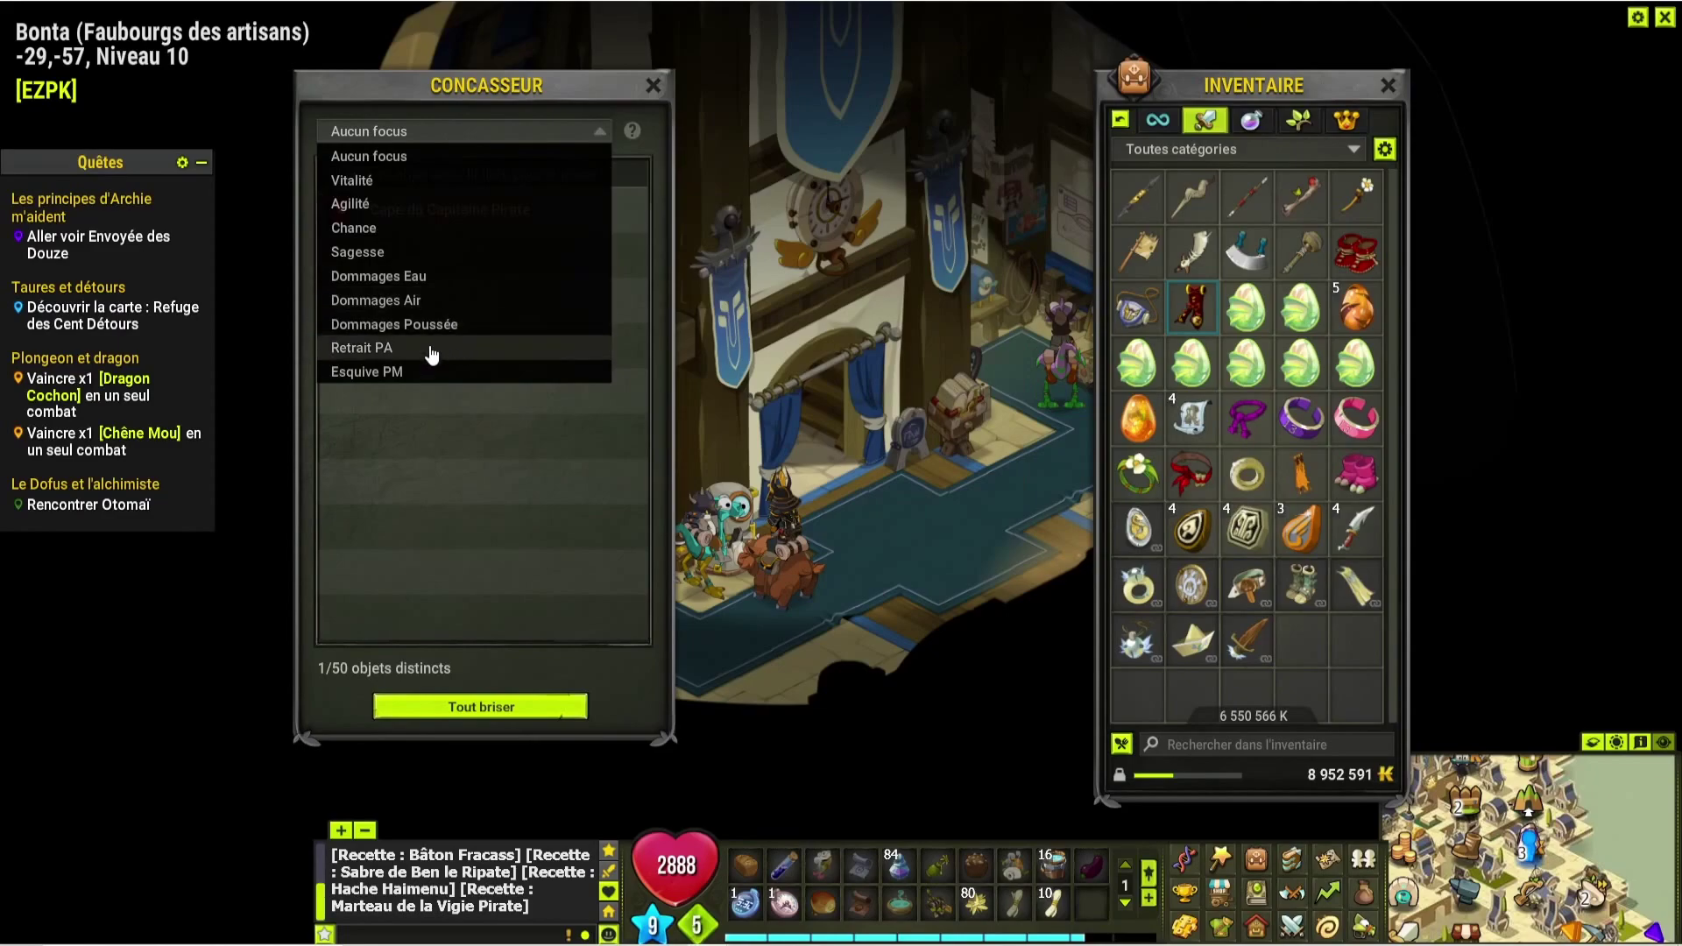
left_click(464, 300)
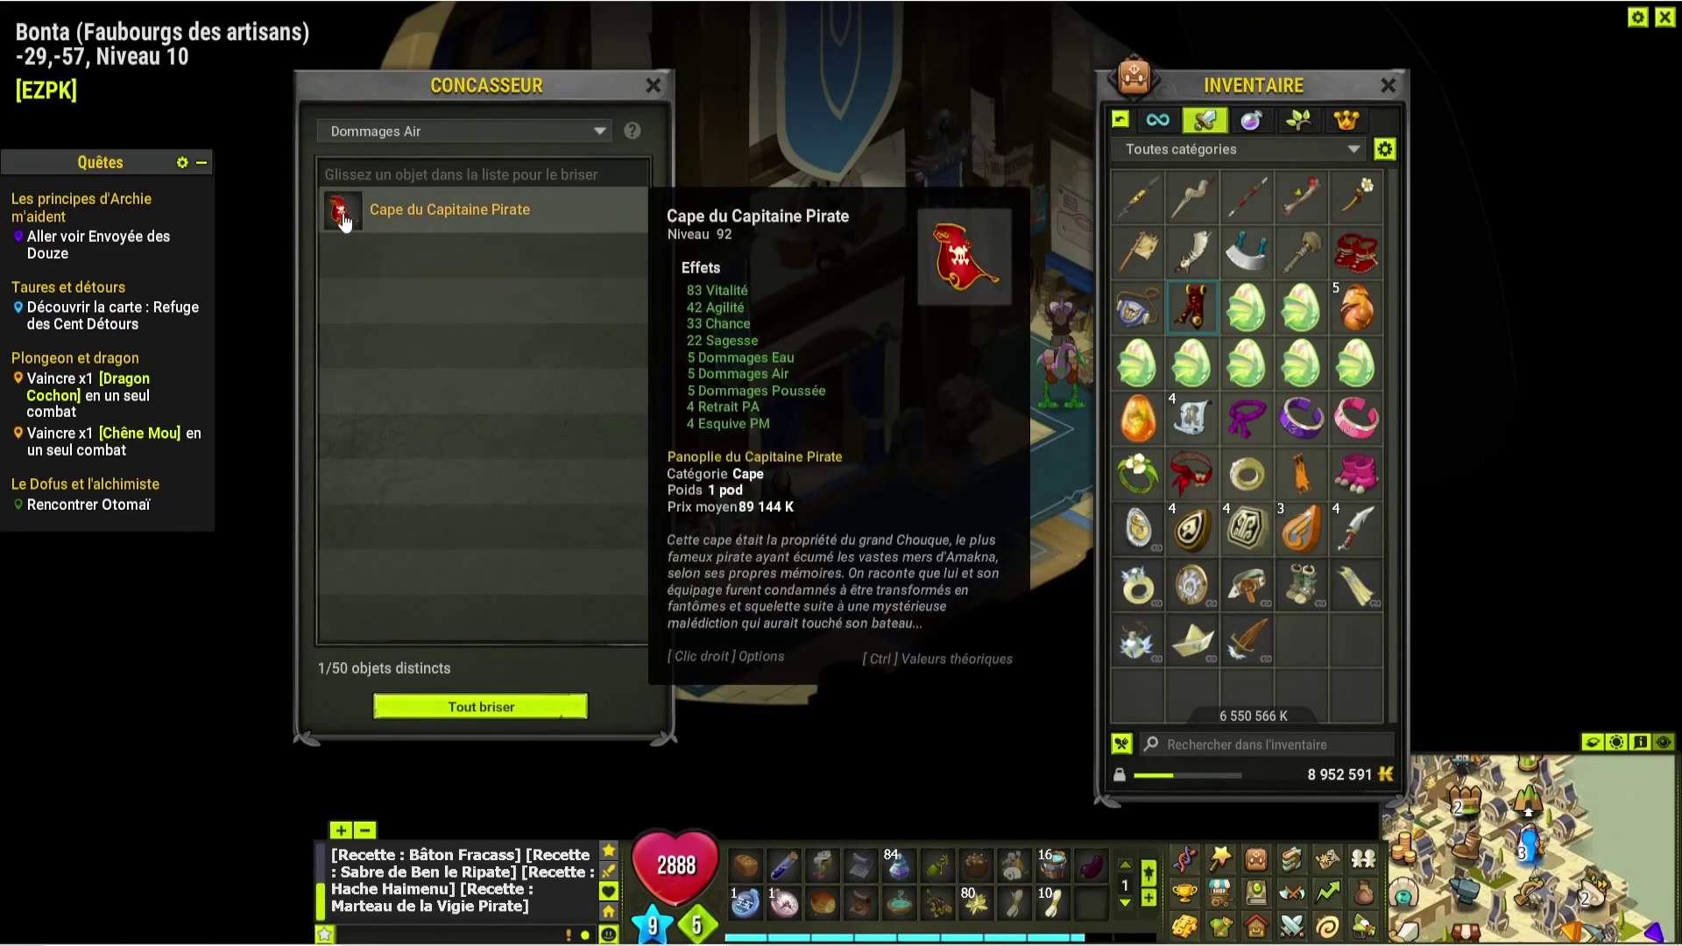
- Review the Cape du Capitaine Pirate on Profus and in the spreadsheet, and inspect its stats in the Dofus crusher
key("alt+Tab")
key("ctrl+Tab")
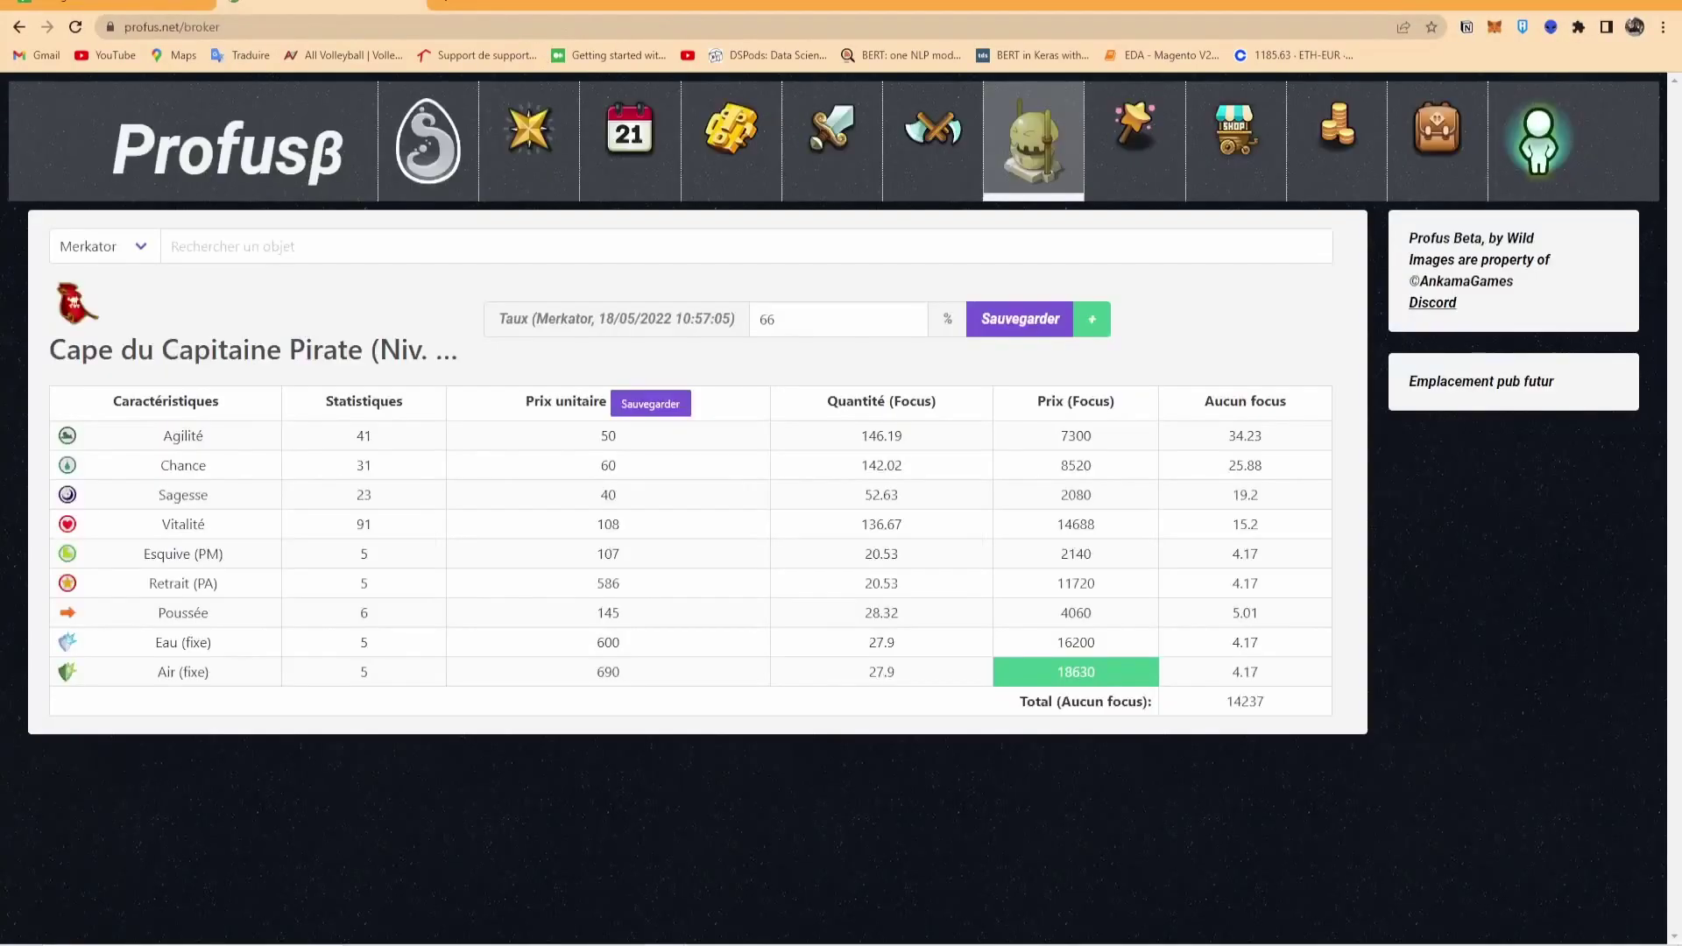
key("ctrl+shift+Tab")
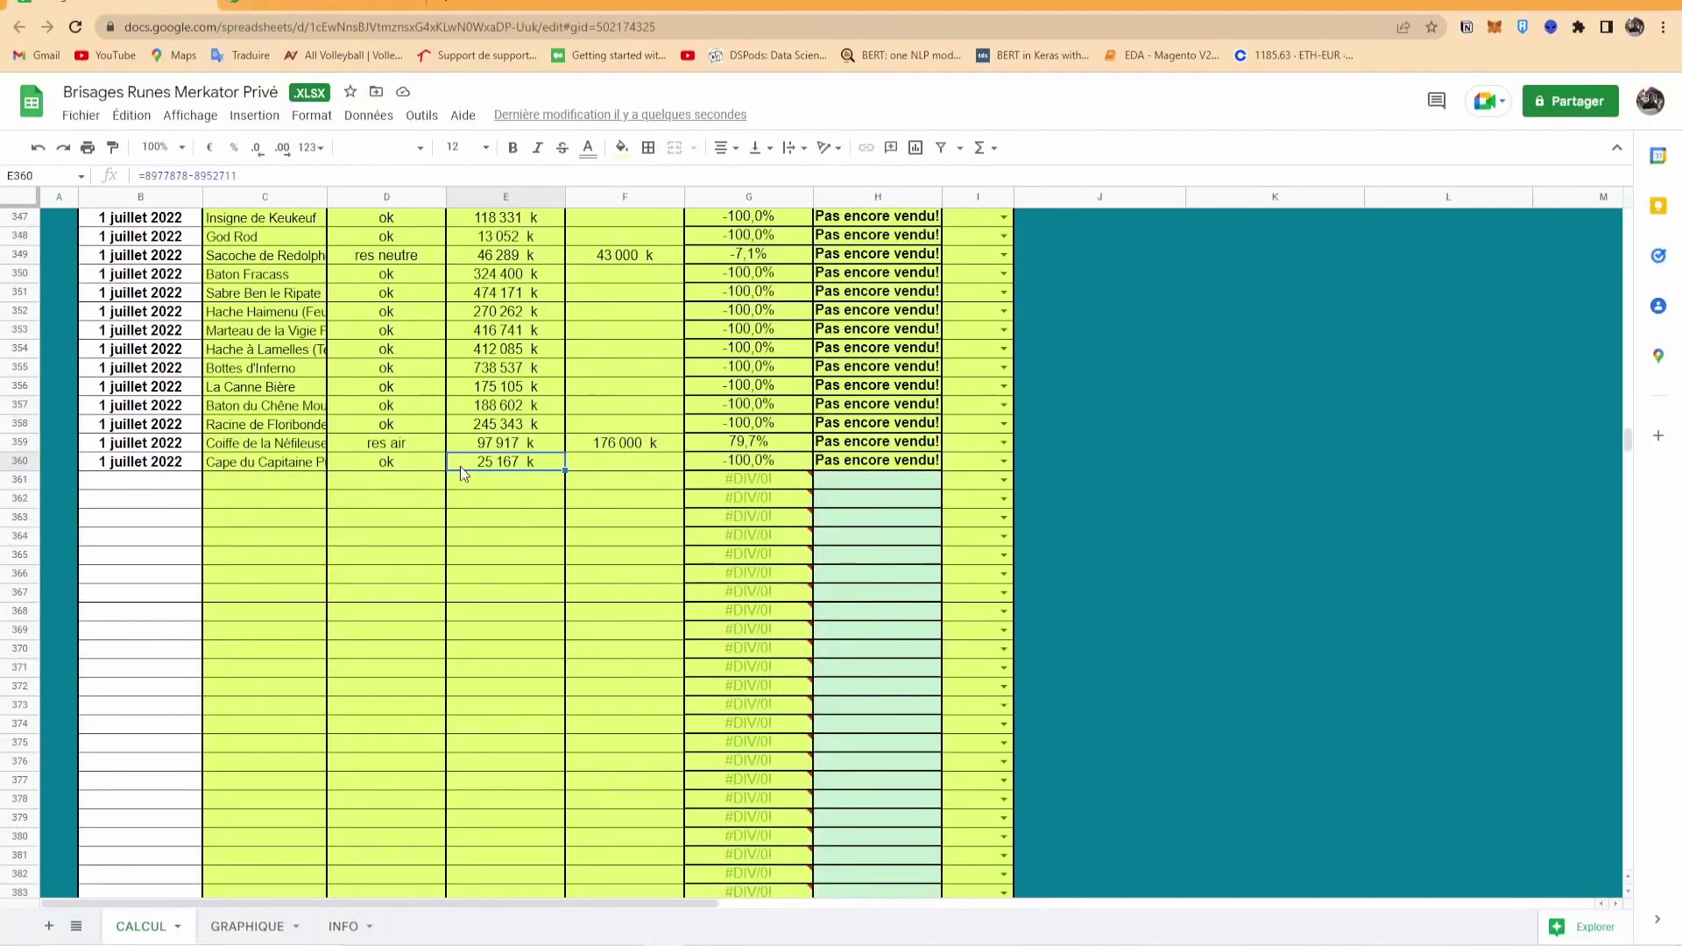
key("alt+Tab")
mouse_move(342, 225)
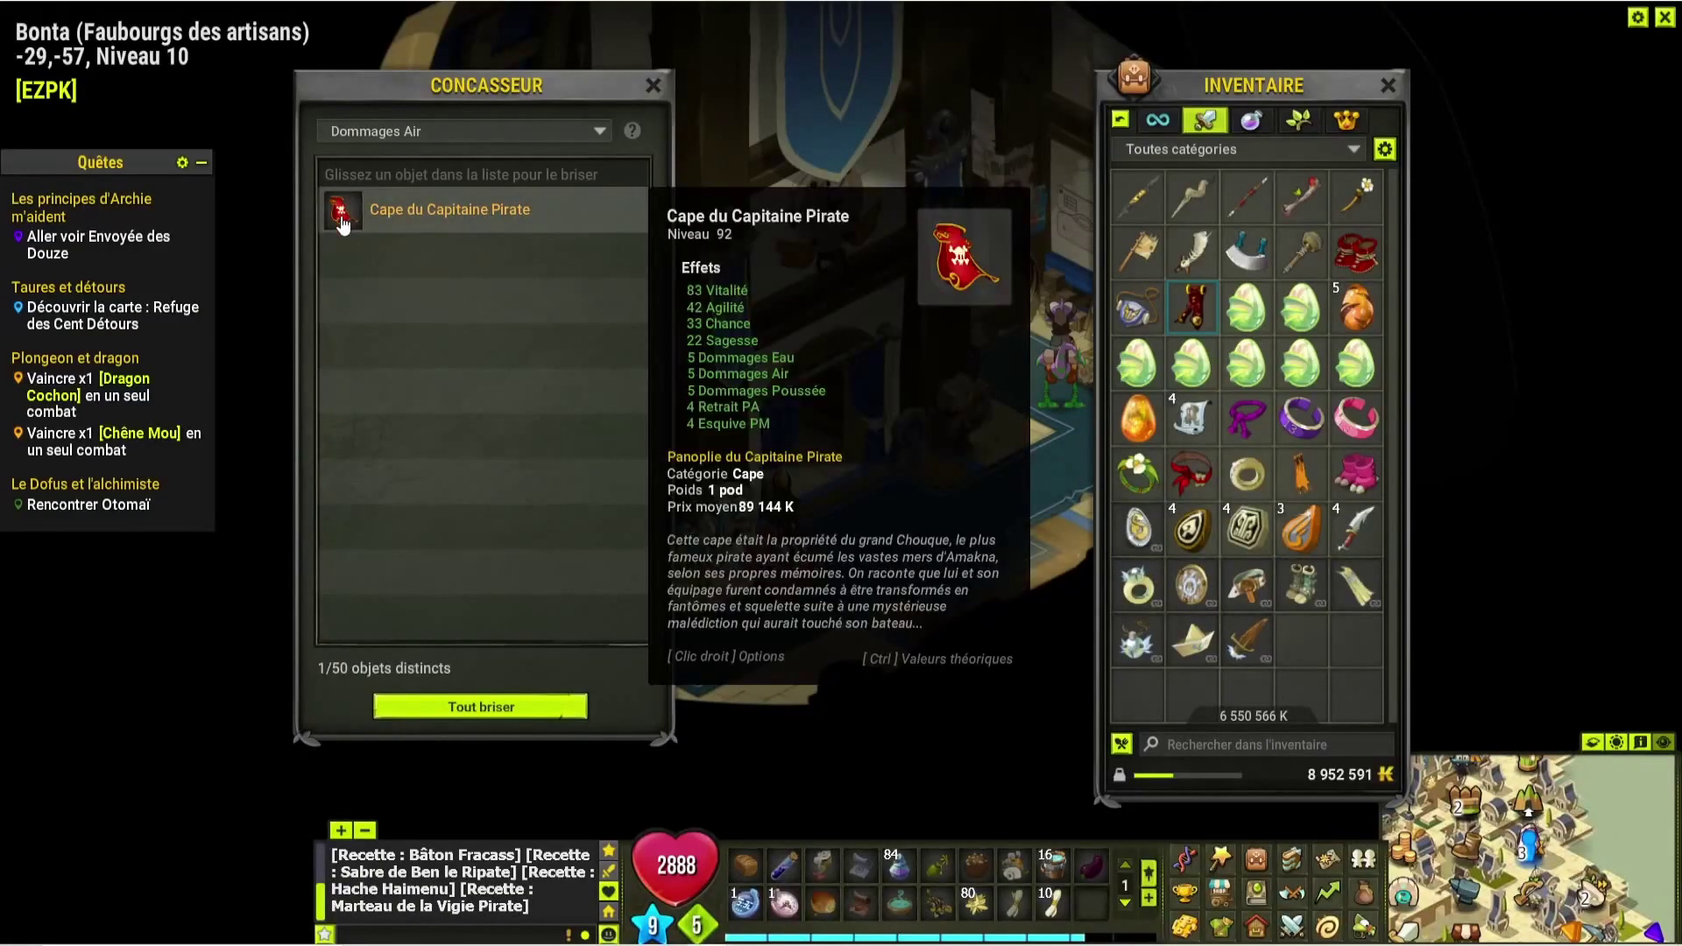
key("ctrl")
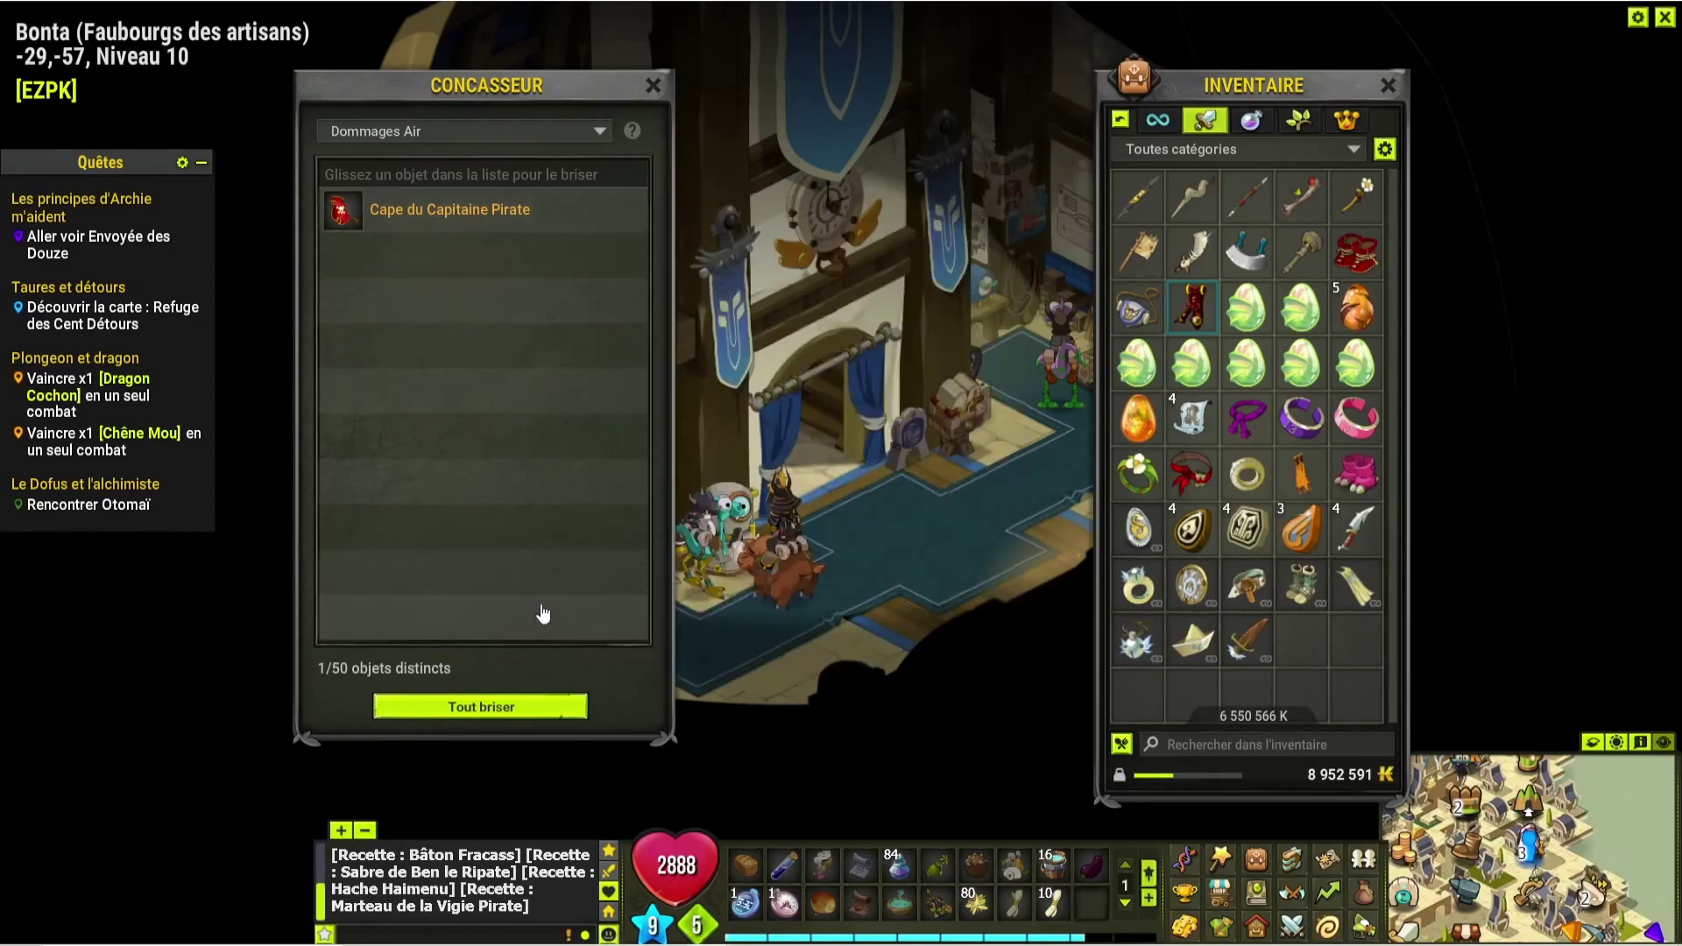
- Crush the Cape du Capitaine Pirate in Dofus with the Dommages Air focus
key("alt+Tab")
key("alt+Tab")
left_click(547, 706)
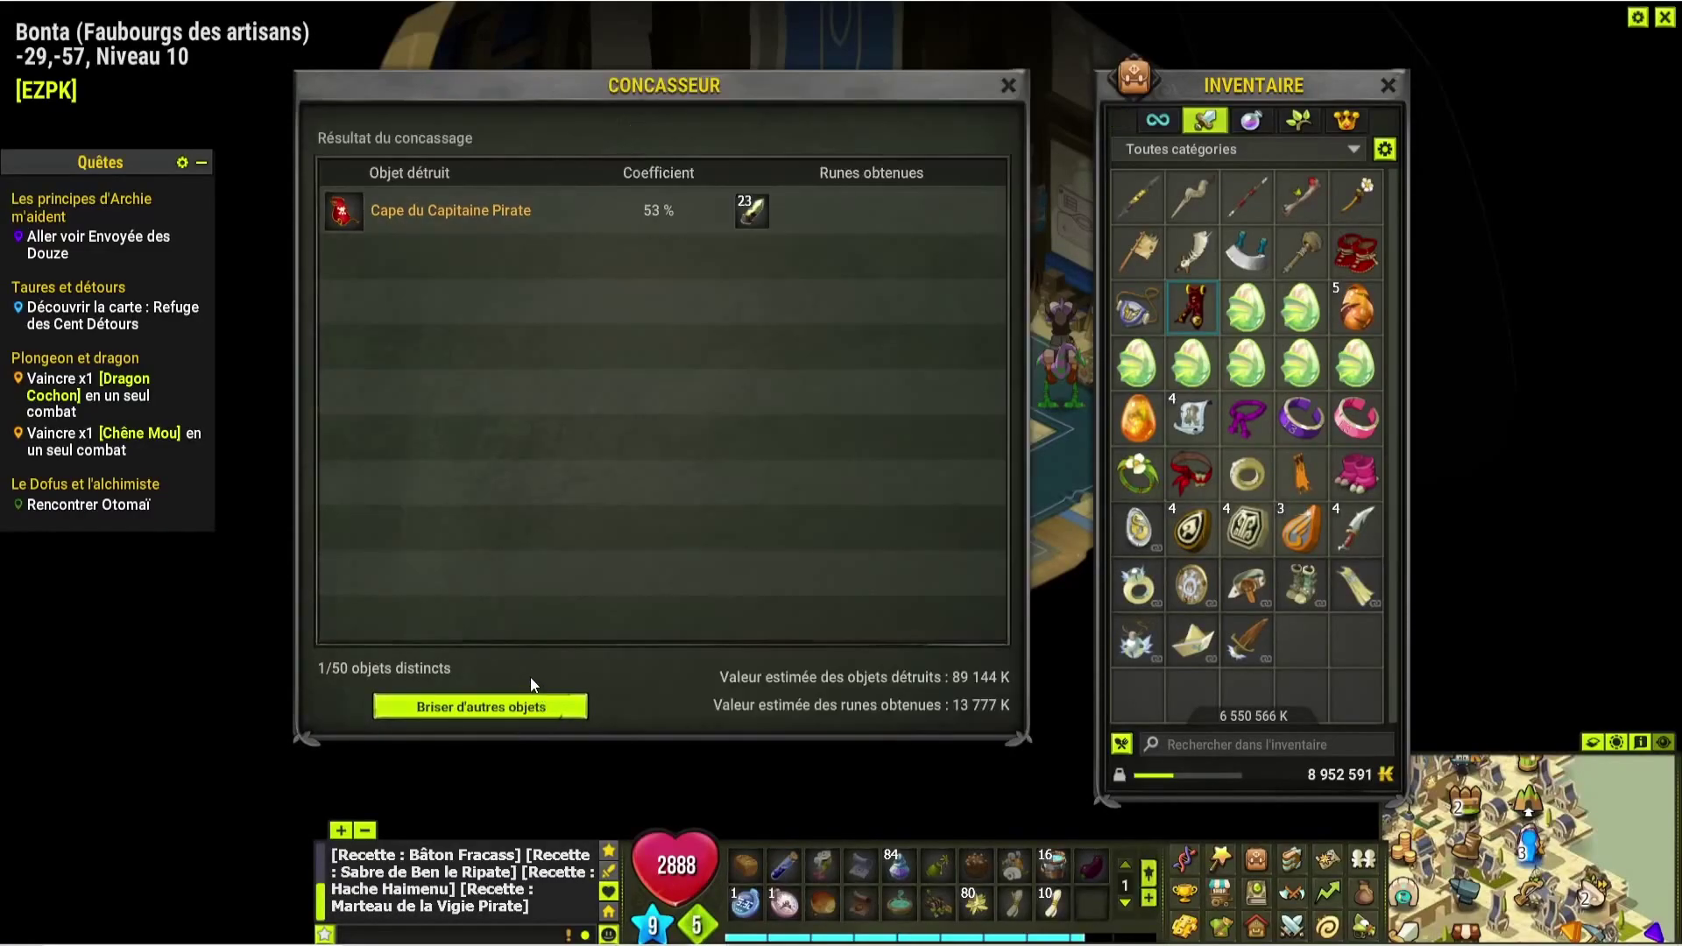
- Record 13 000 as the Cape du Capitaine Pirate's rune value in F360 of the spreadsheet
key("alt+Tab")
left_click(605, 460)
type("13 000")
key("Return")
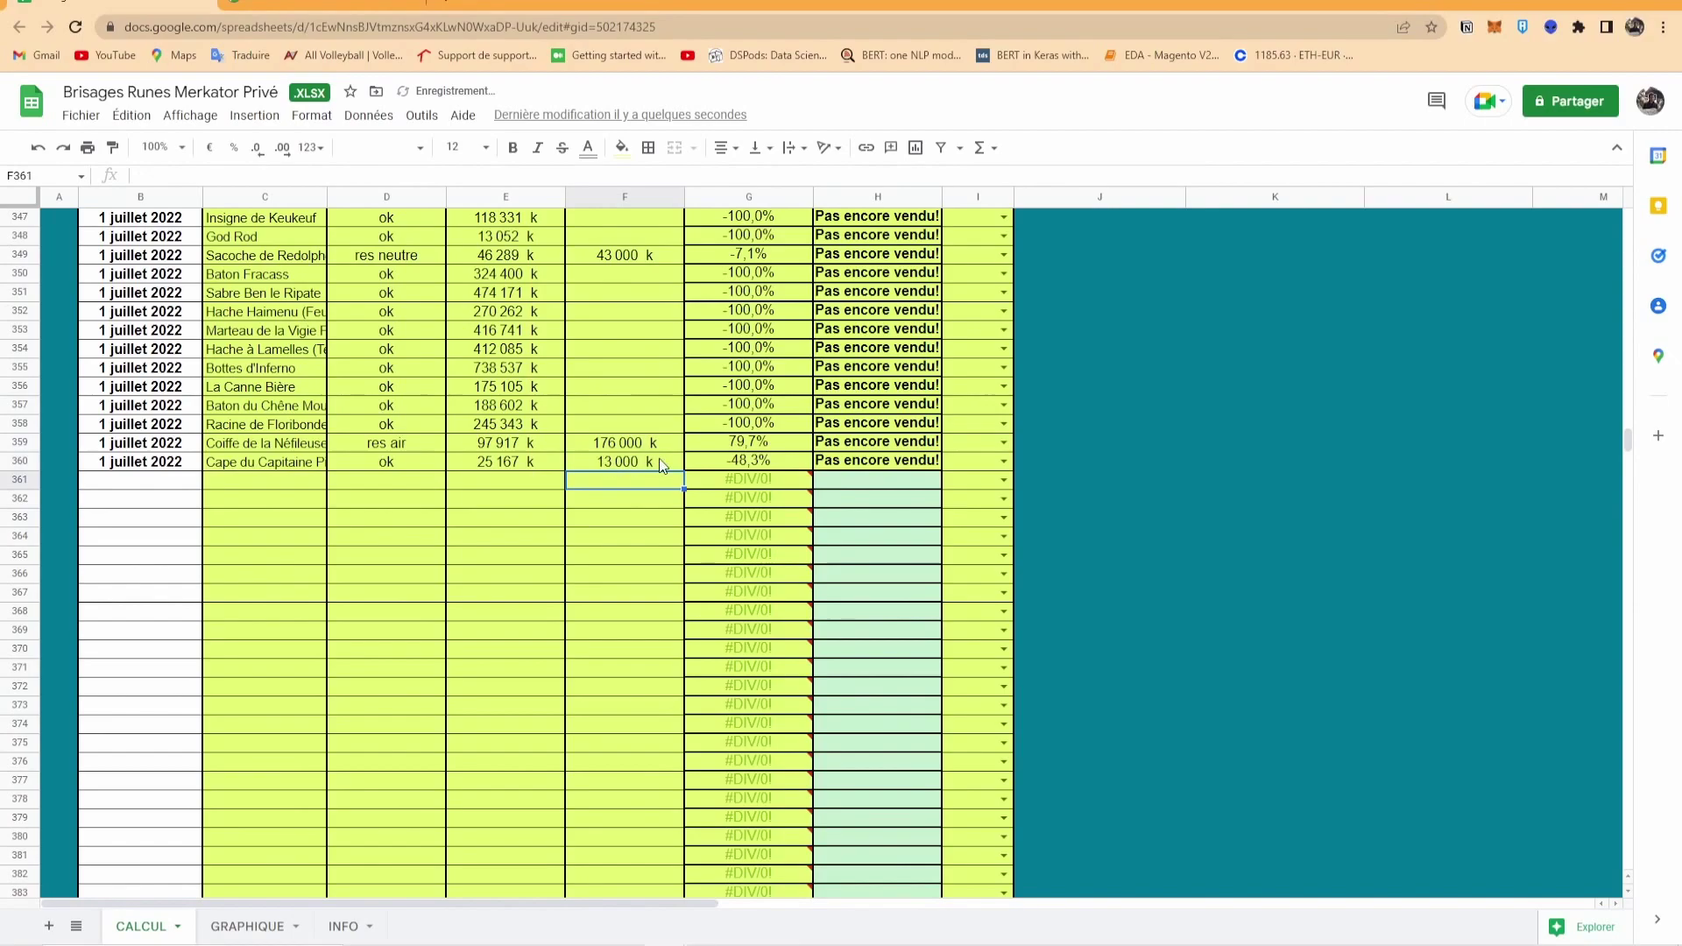
- Start another crushing batch in Dofus and add the God Rod to the crusher
key("alt+Tab")
left_click(481, 706)
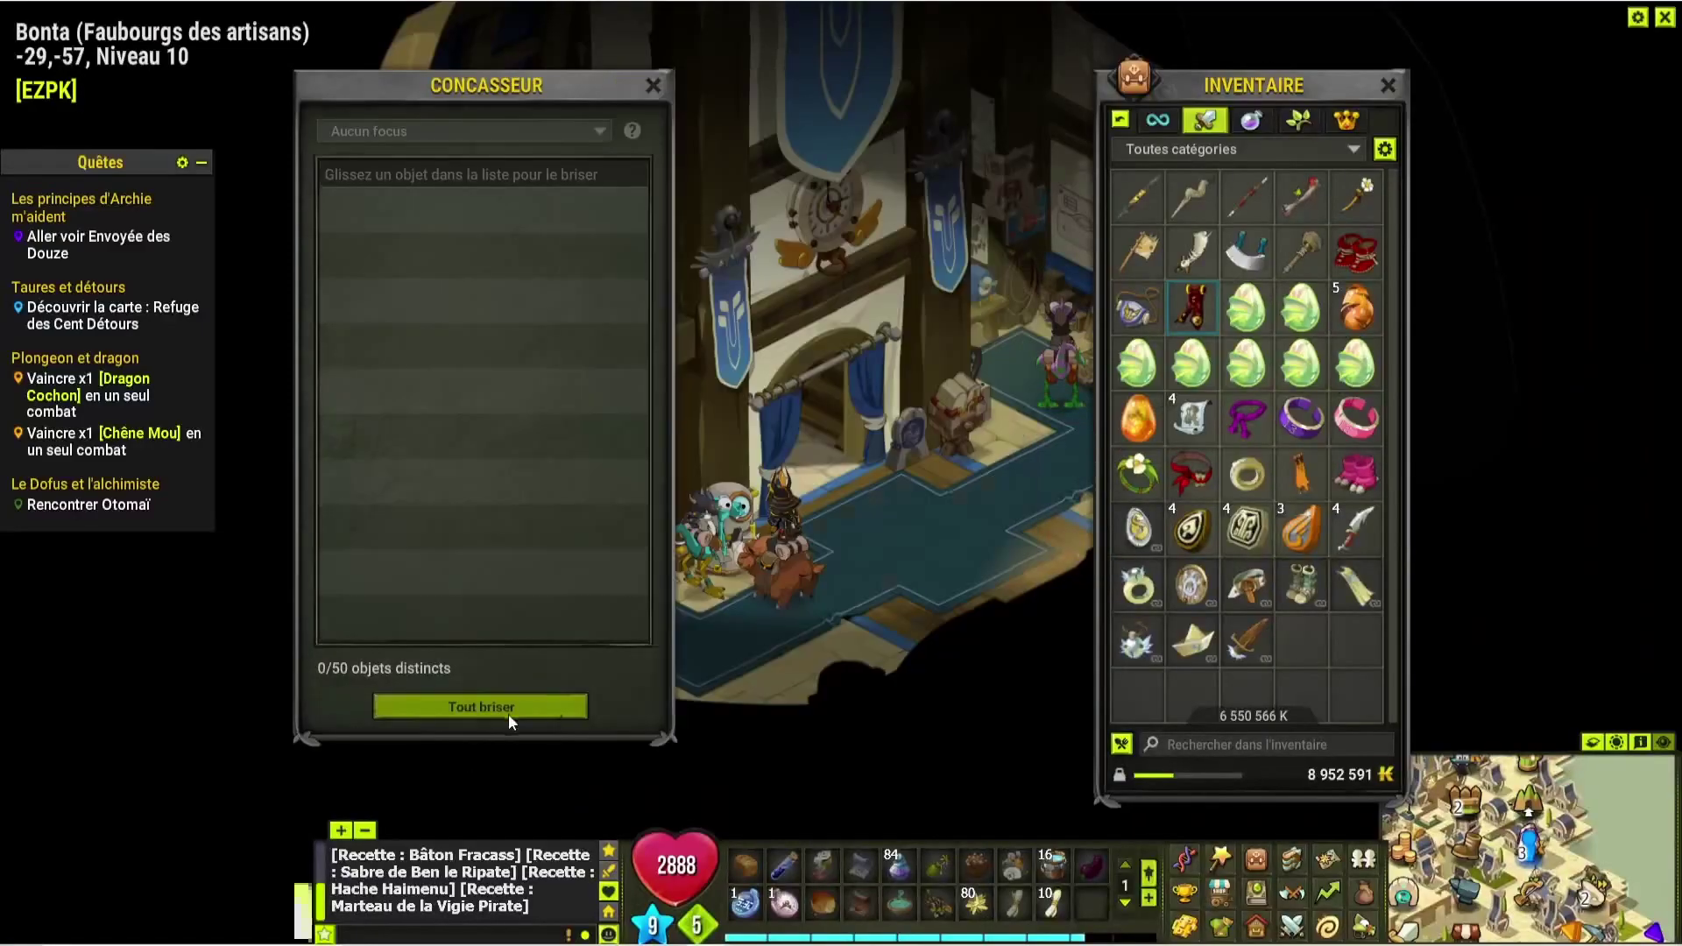
left_click_drag(1142, 187, 471, 223)
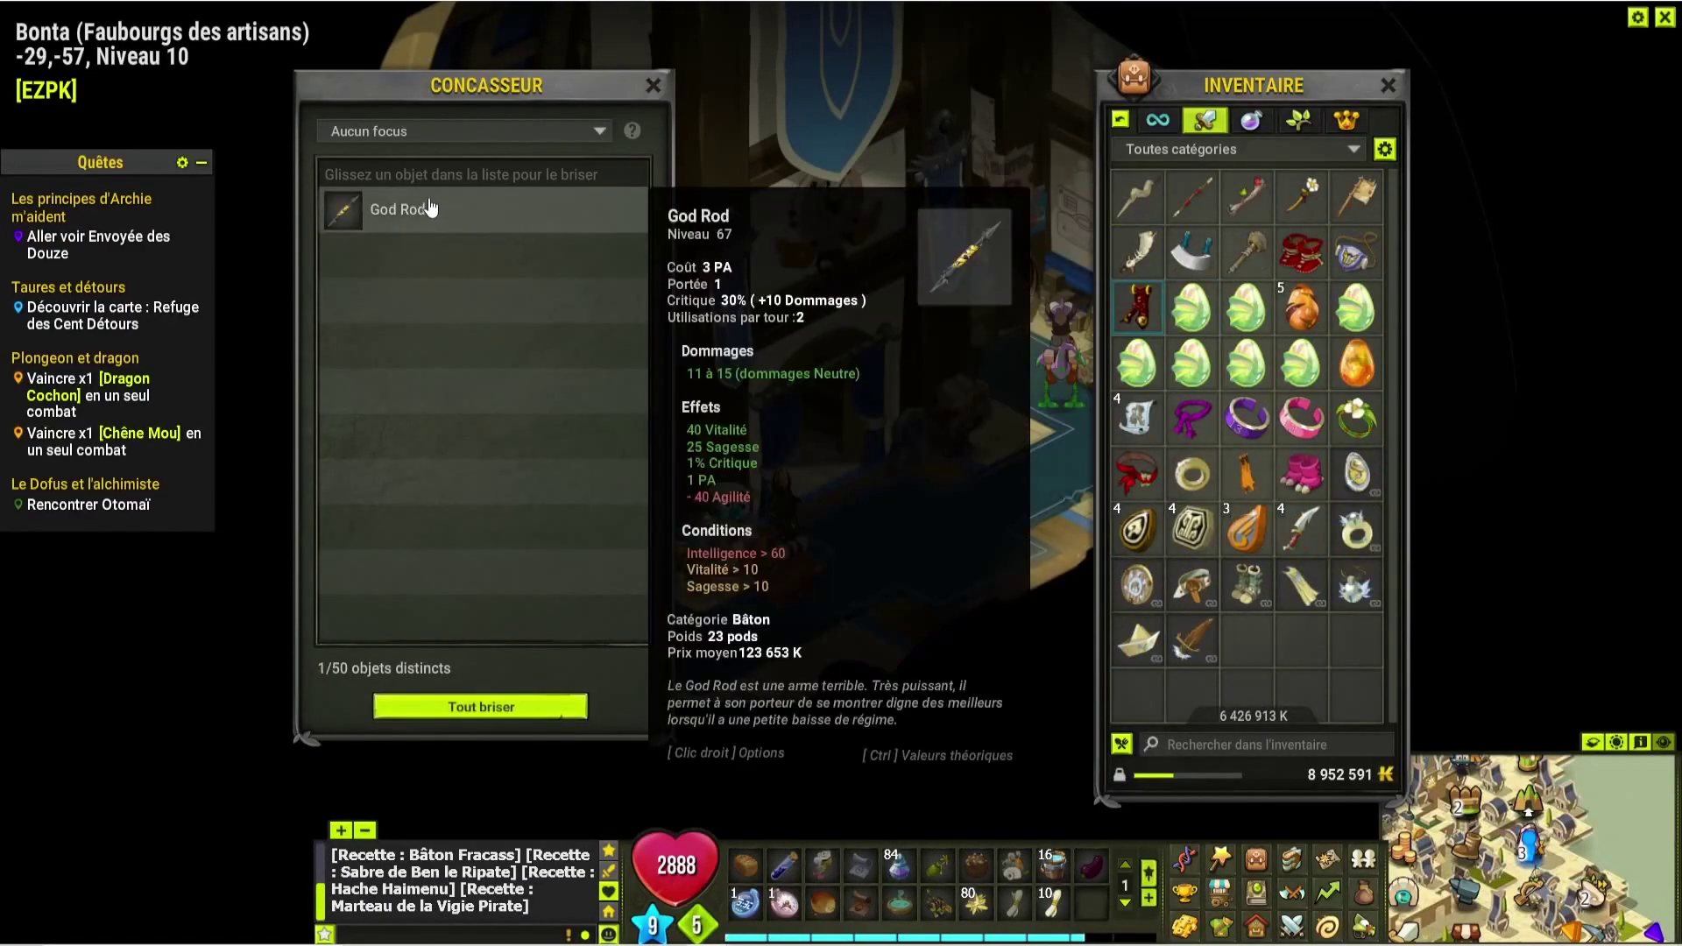
- Look up the God Rod on Profus and set its crushing rate to 100%
key("alt+Tab")
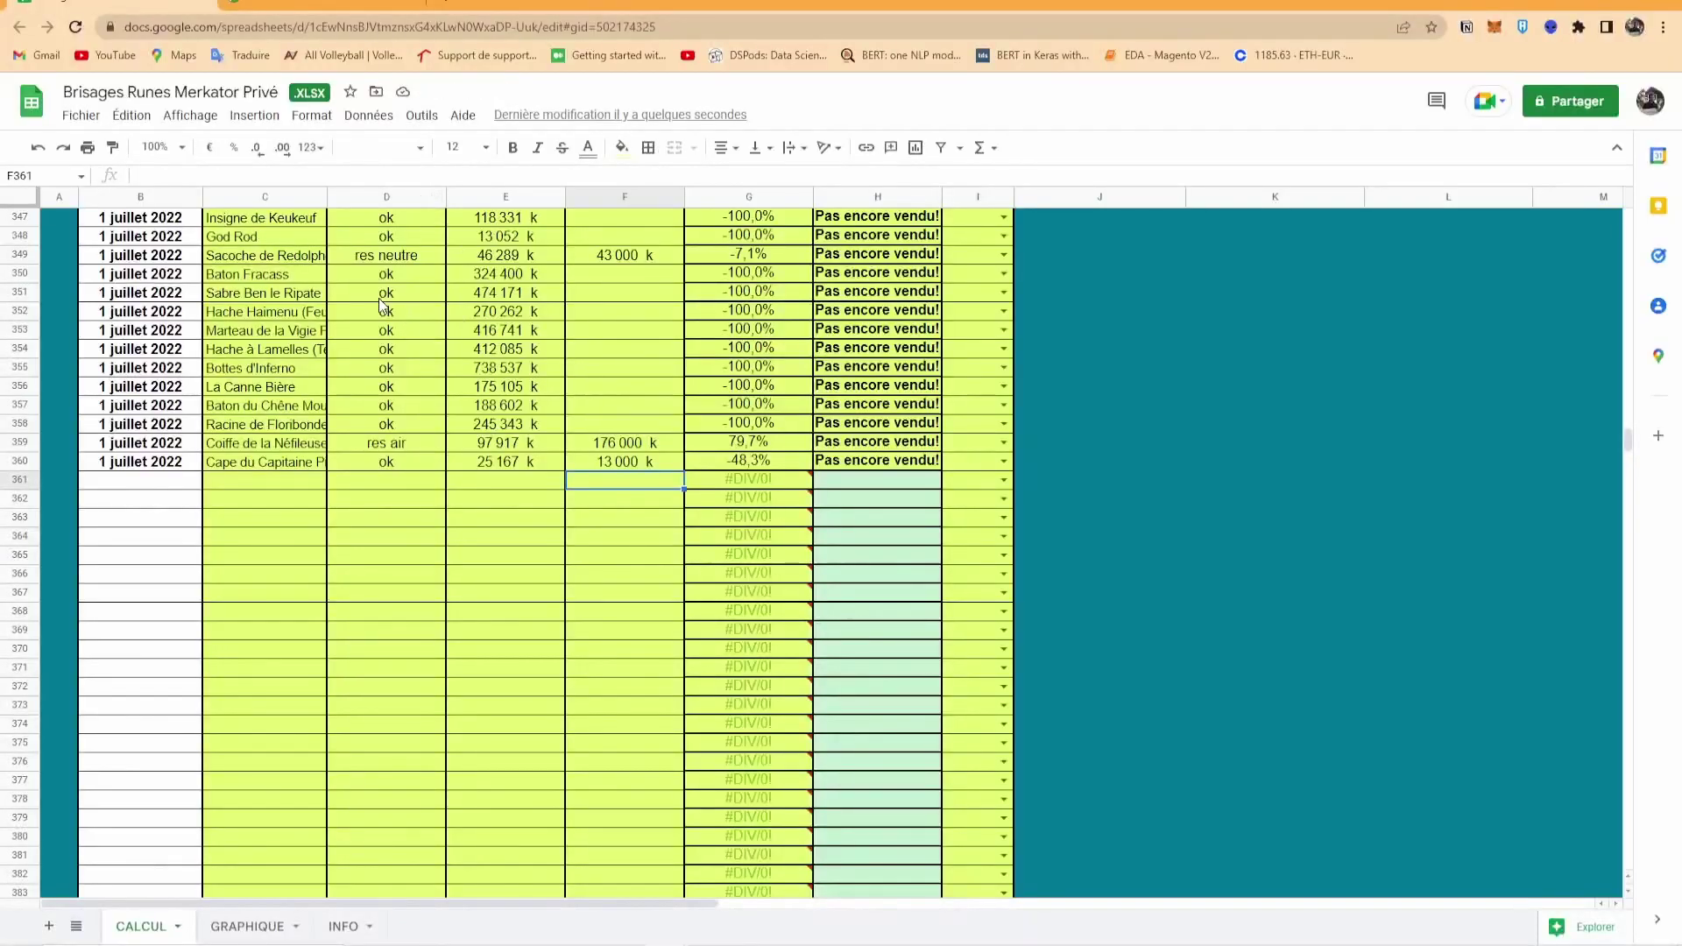
left_click(651, 238)
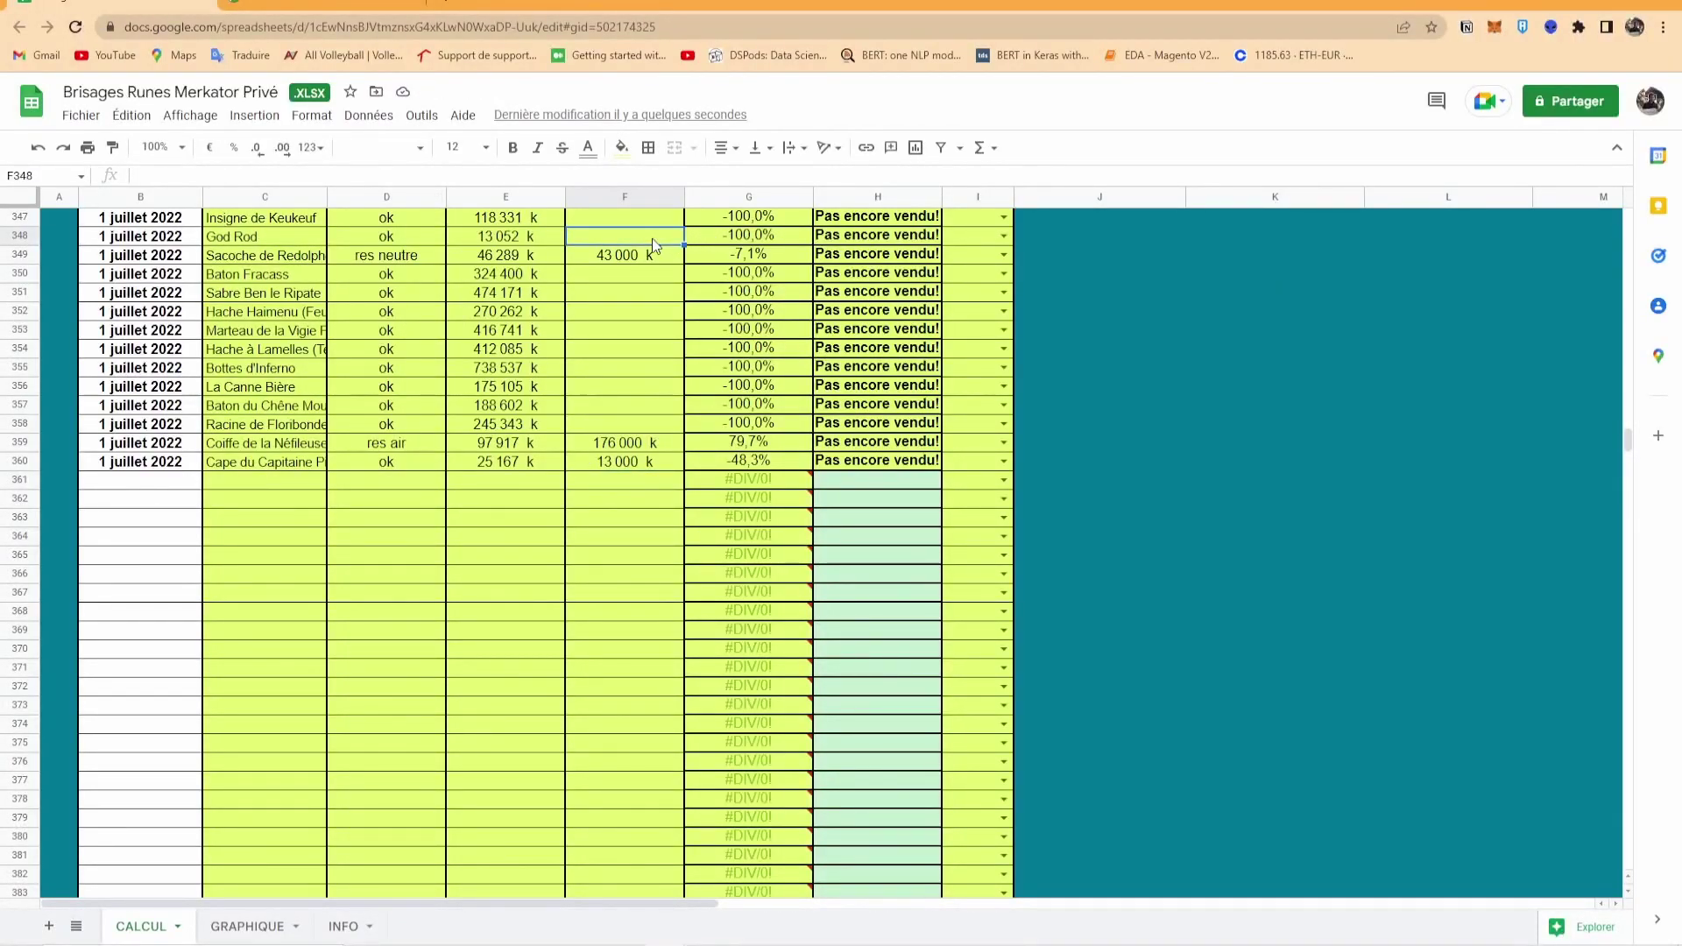
key("ctrl+Tab")
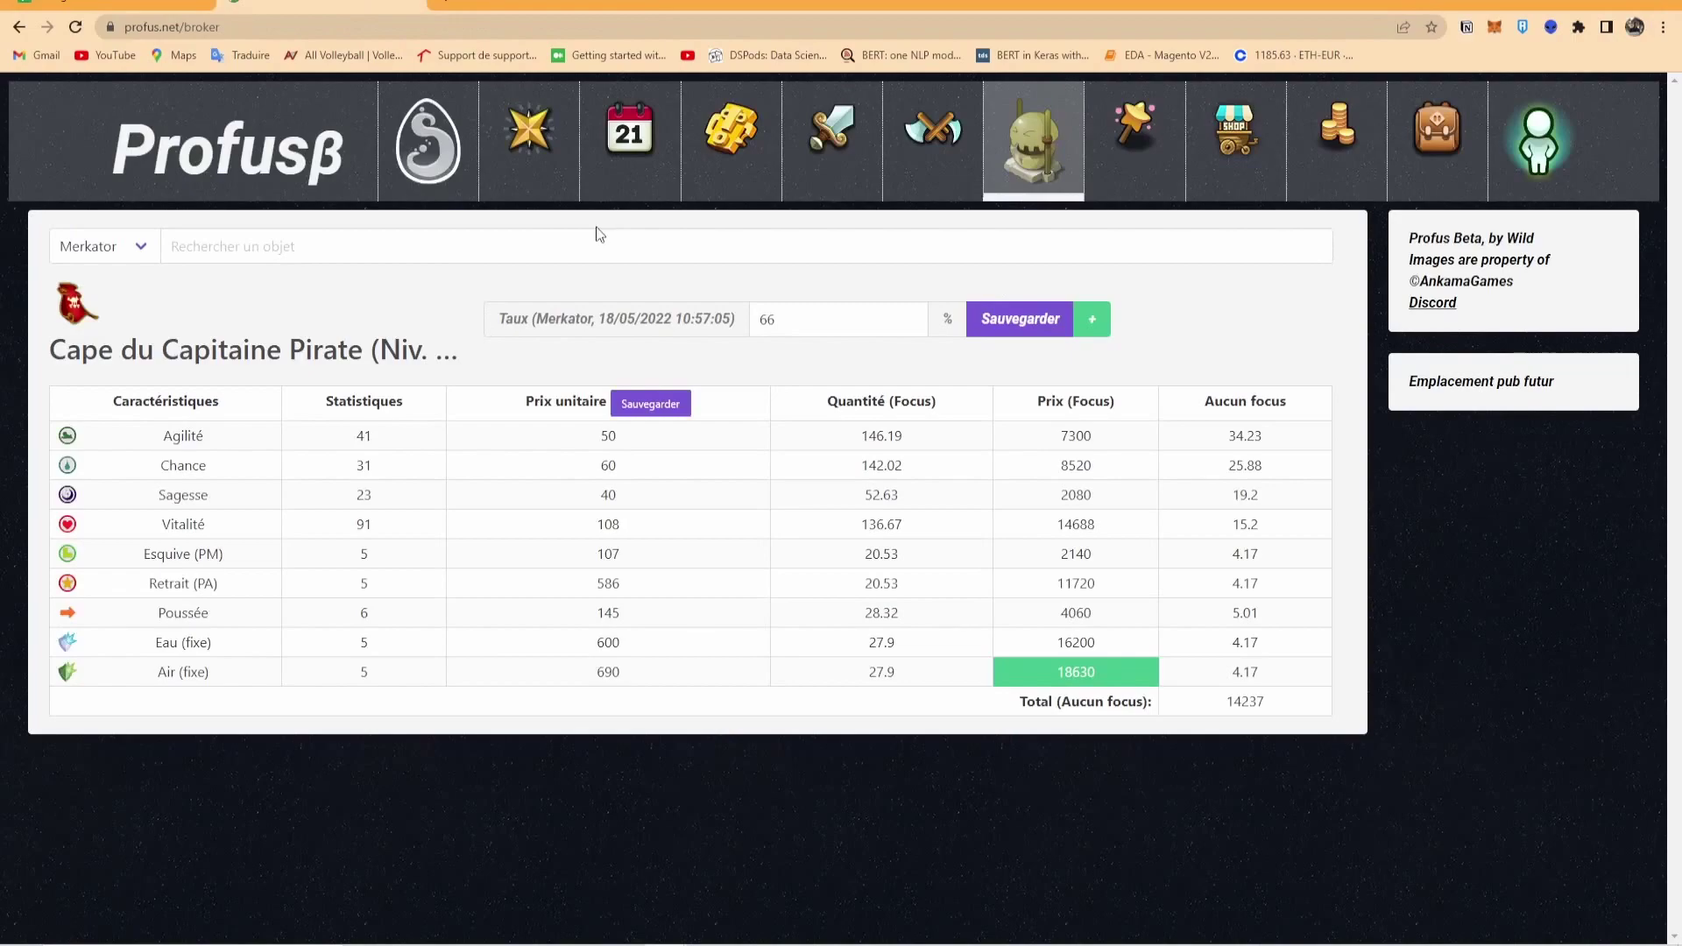
type("god rod")
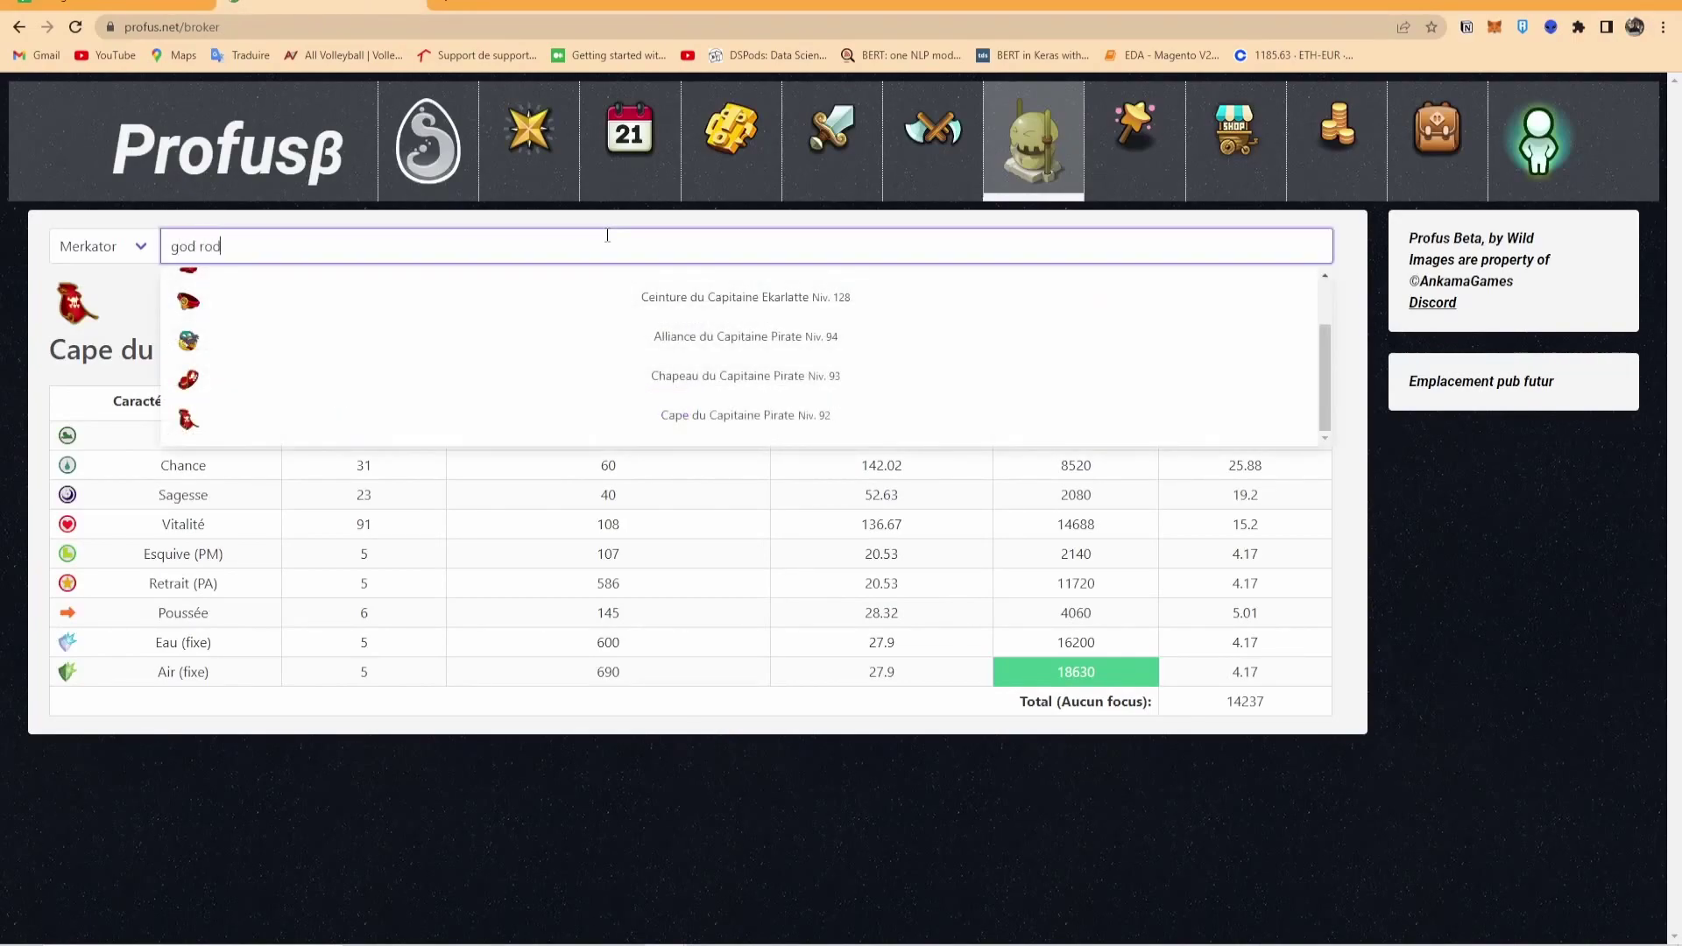
left_click(727, 300)
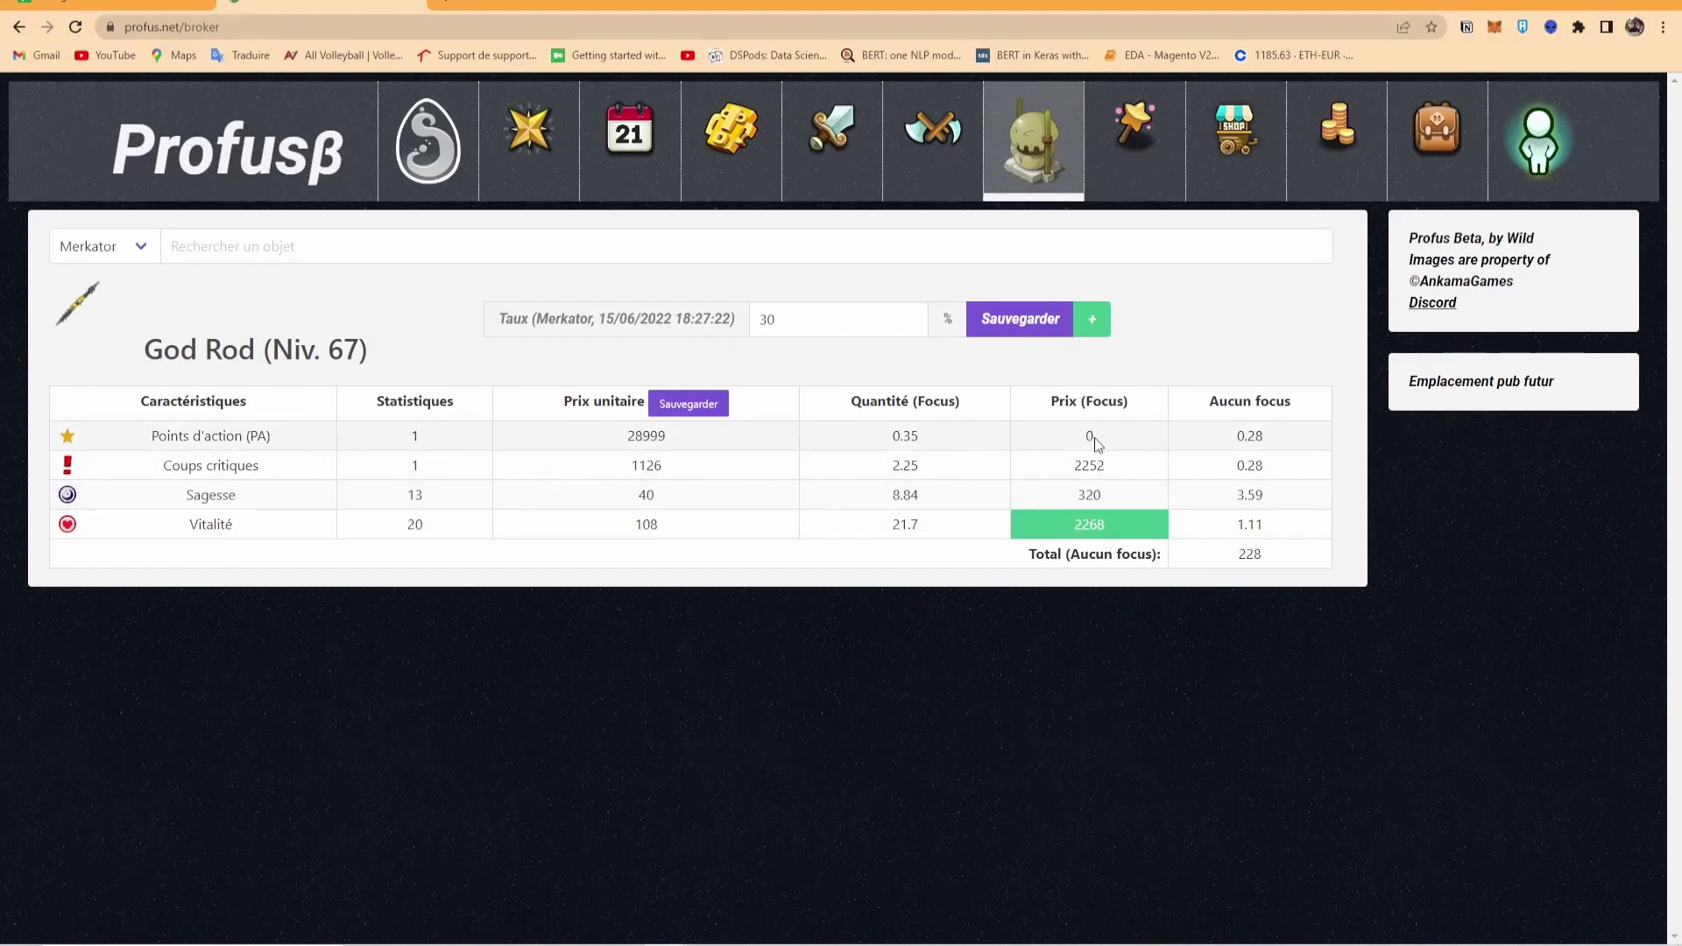
double_click(767, 320)
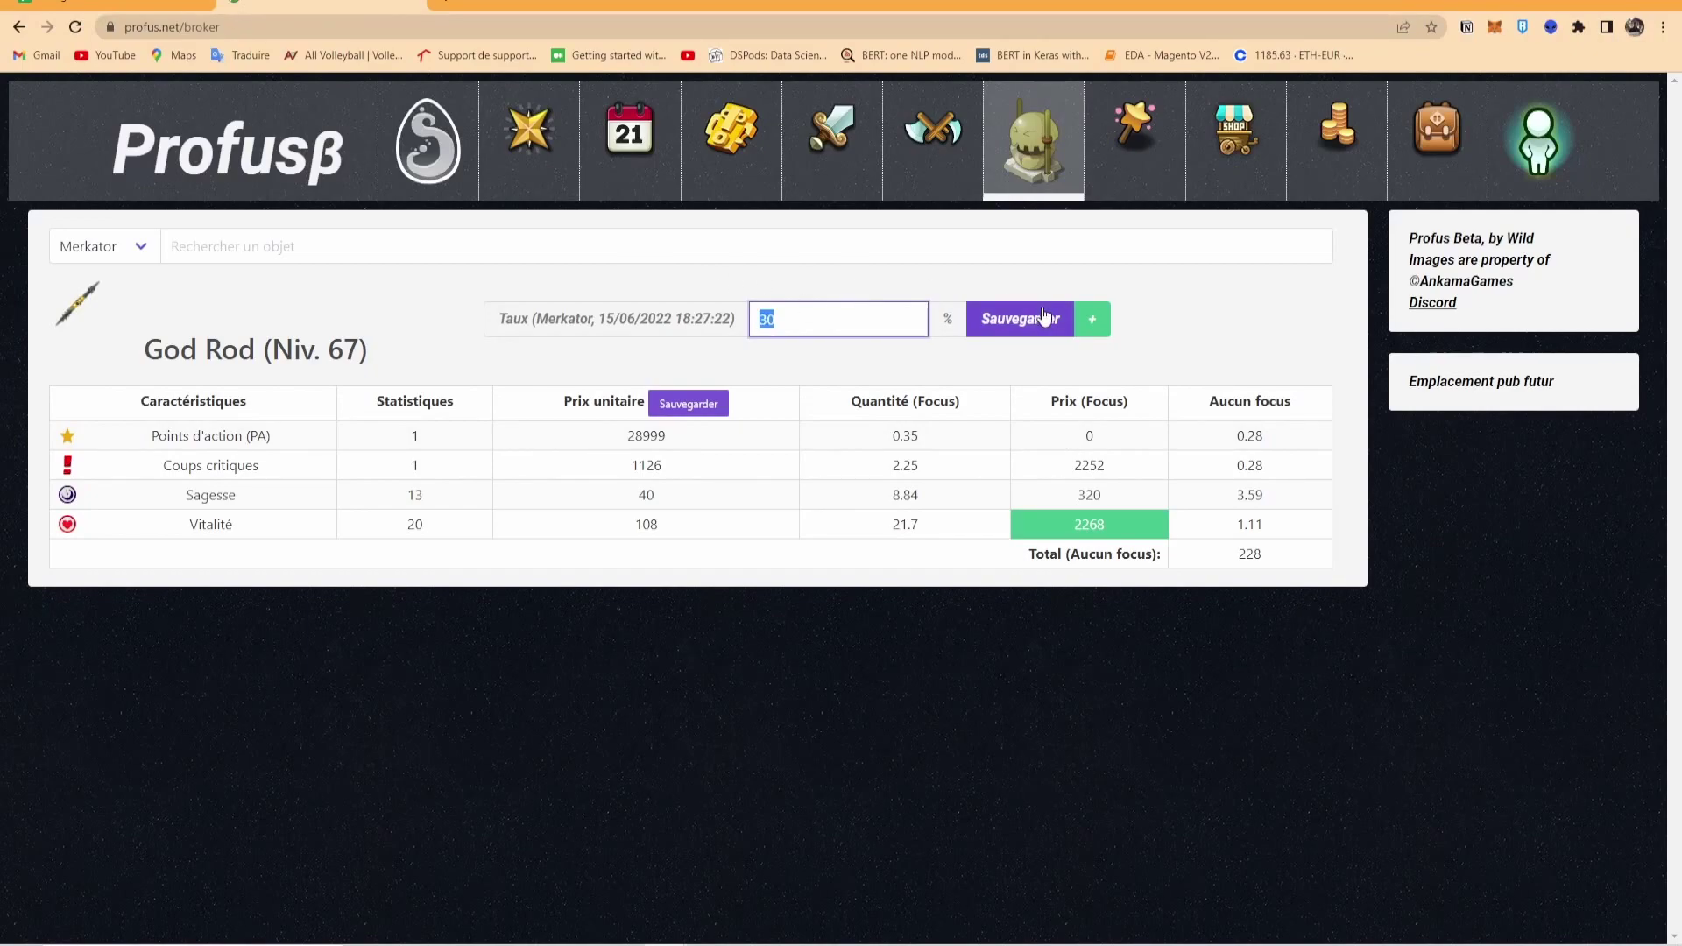
type("100")
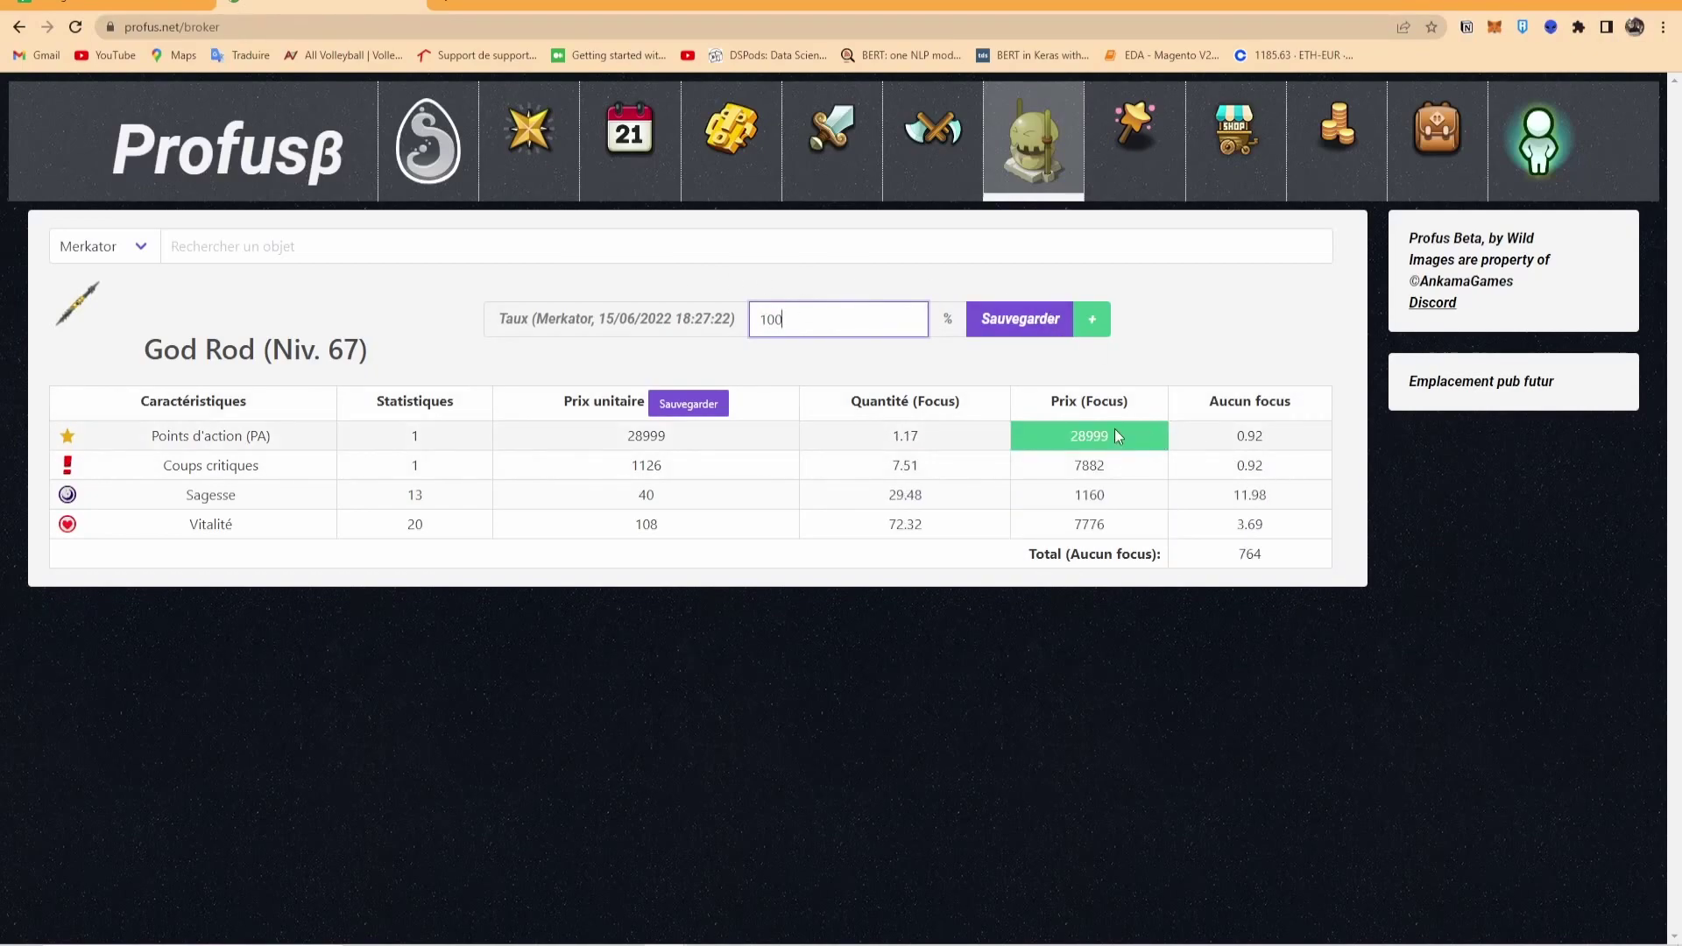
- Crush the God Rod in Dofus with the PA focus, checking its spreadsheet row beforehand
key("alt+Tab")
left_click(436, 130)
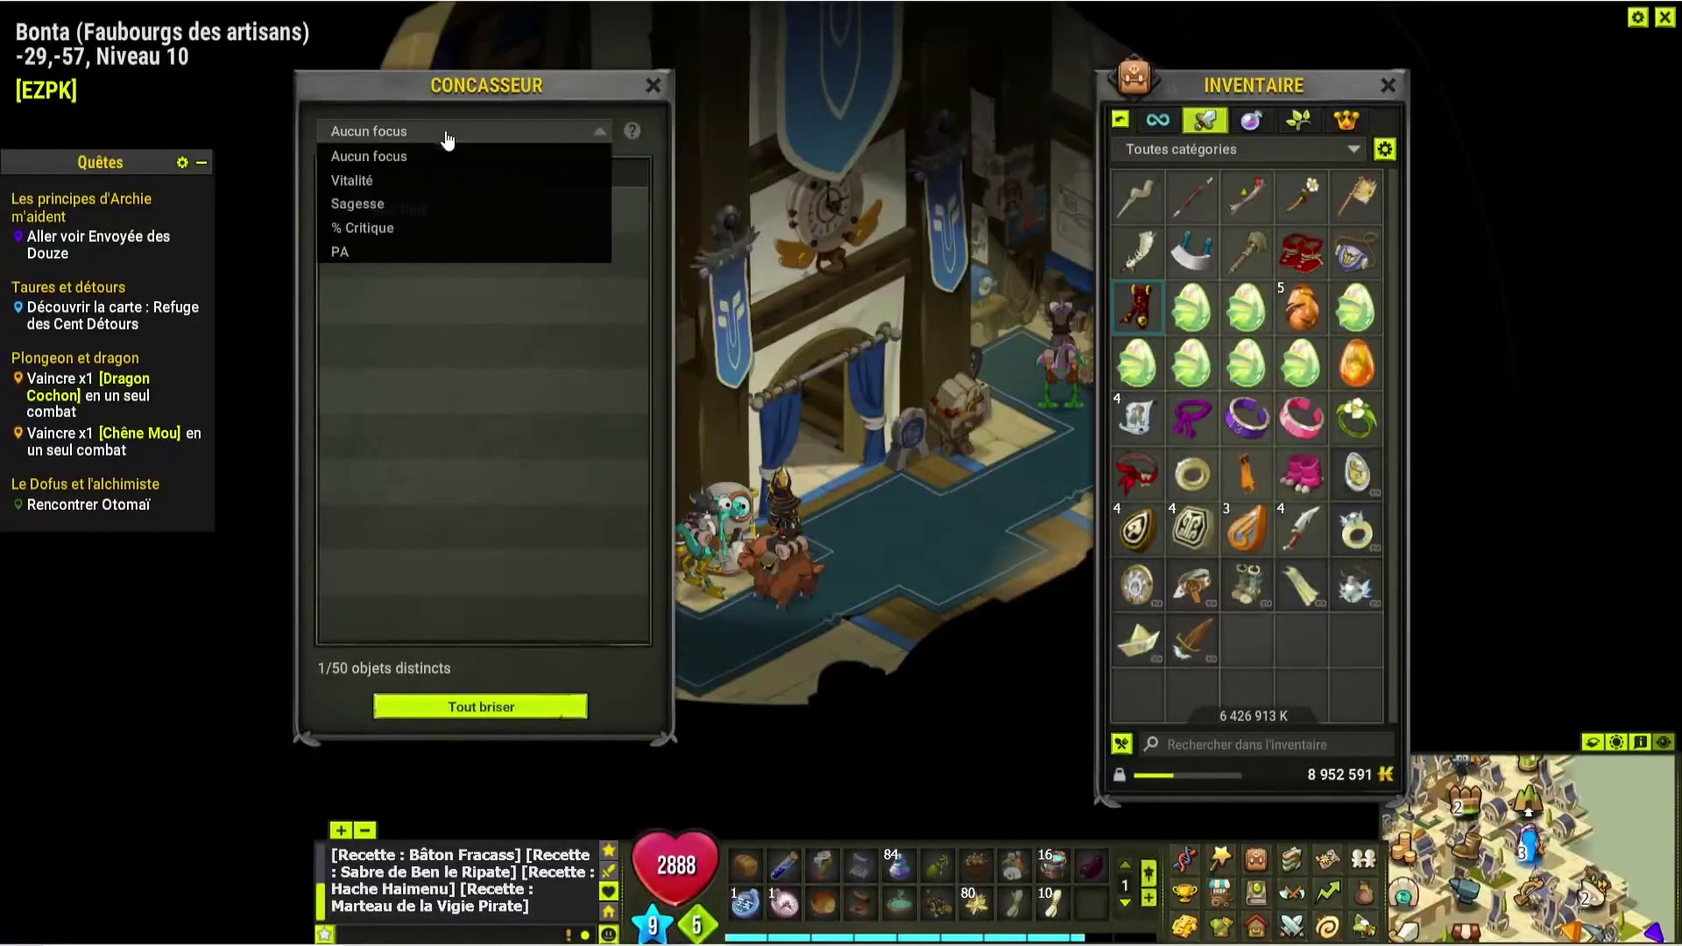
left_click(452, 252)
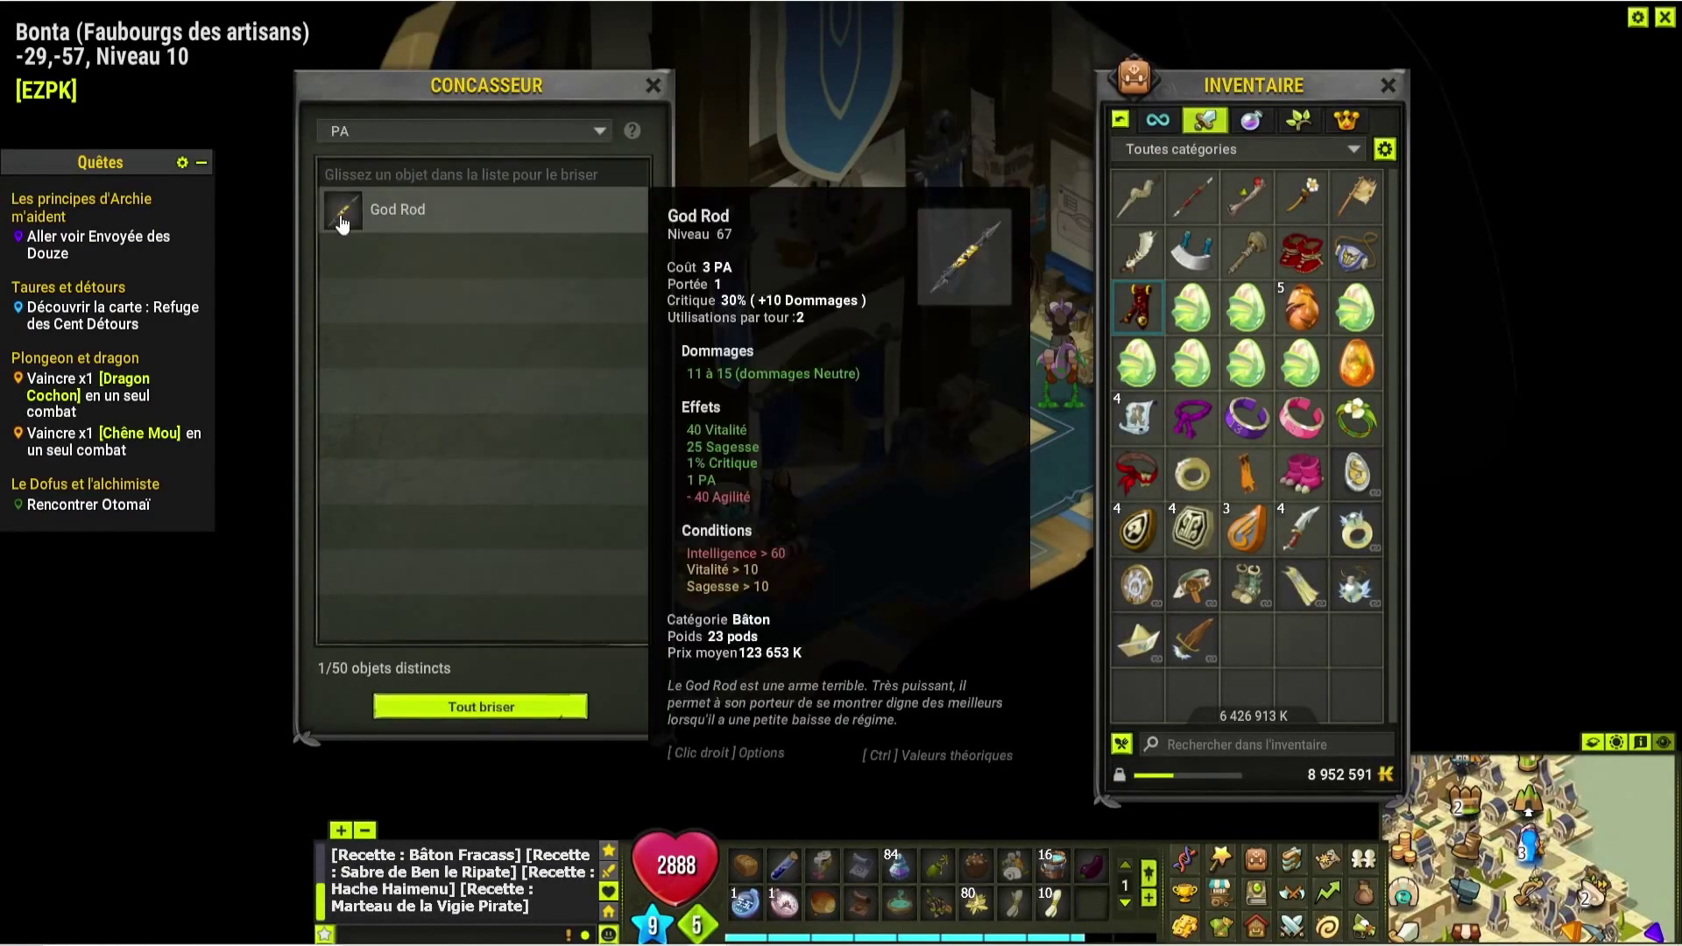
key("alt+Tab")
key("alt+Tab")
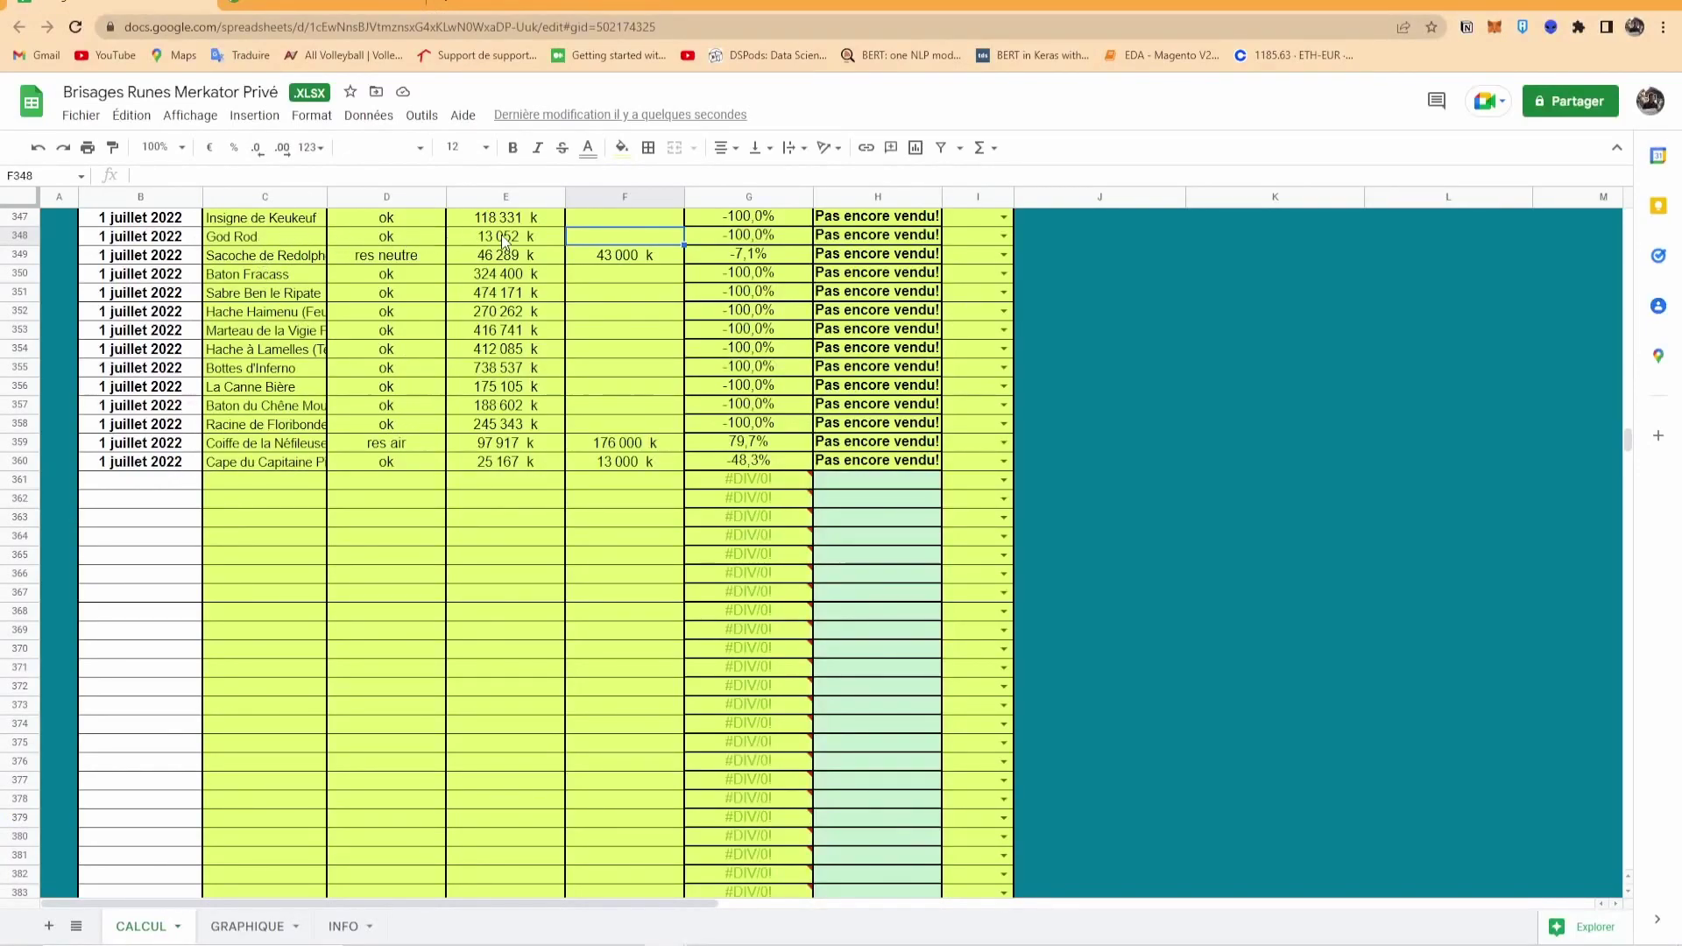
key("alt+Tab")
left_click(547, 706)
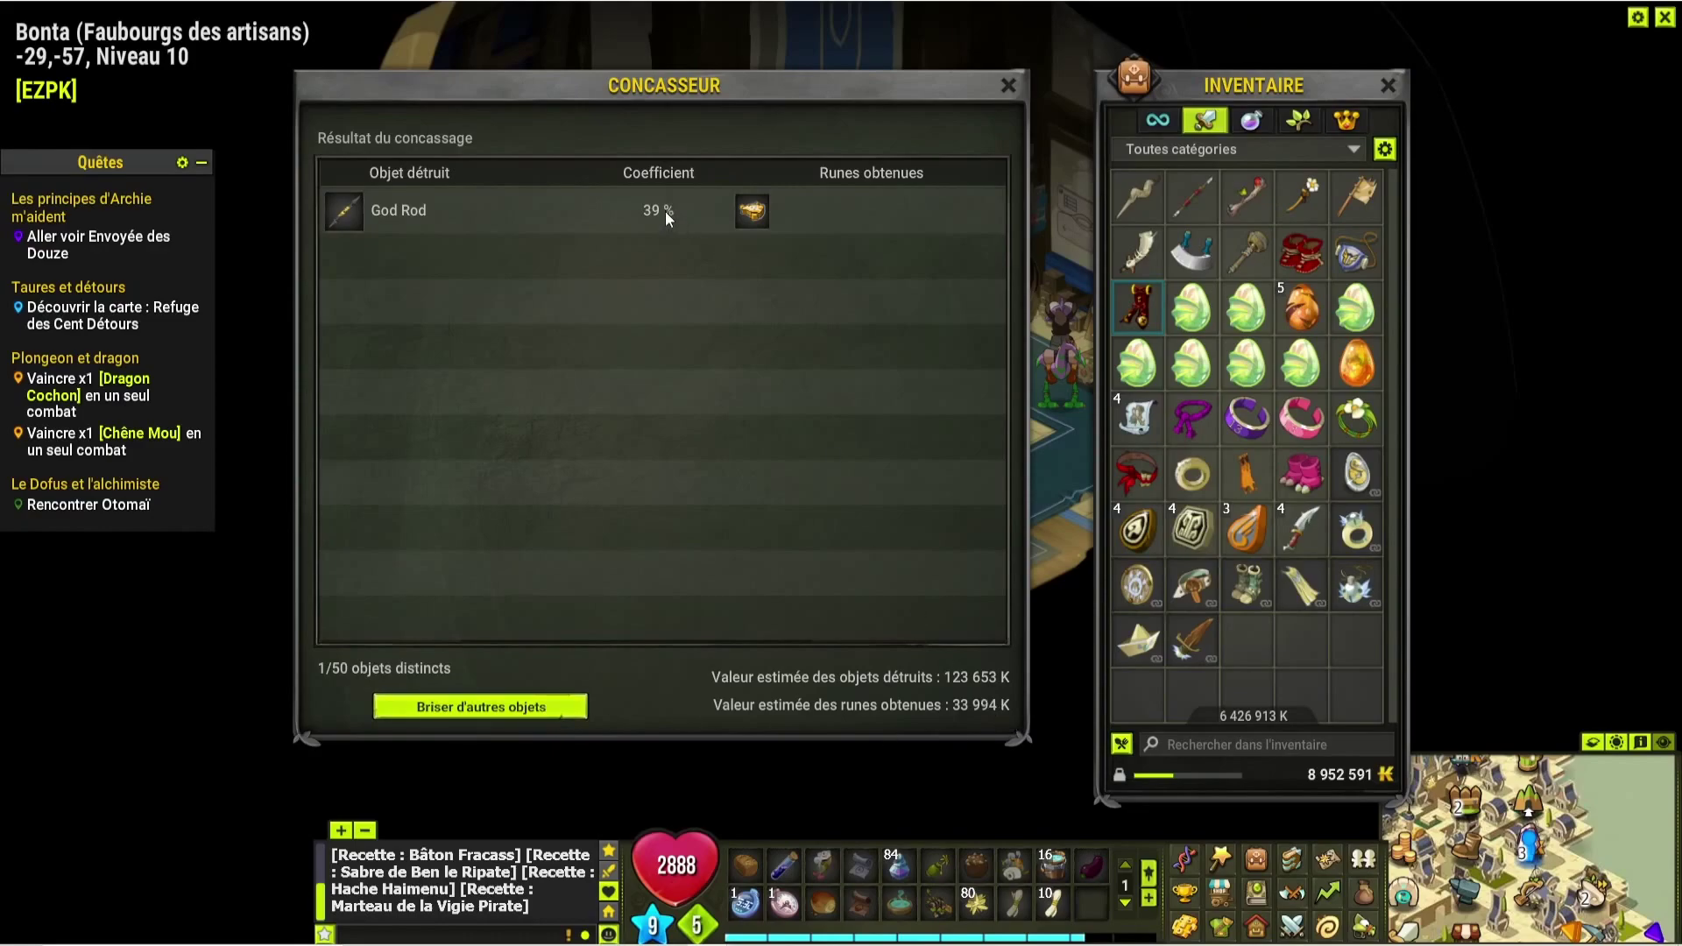
- Record 33 000 as the God Rod's rune value in F348 of the spreadsheet
key("alt+Tab")
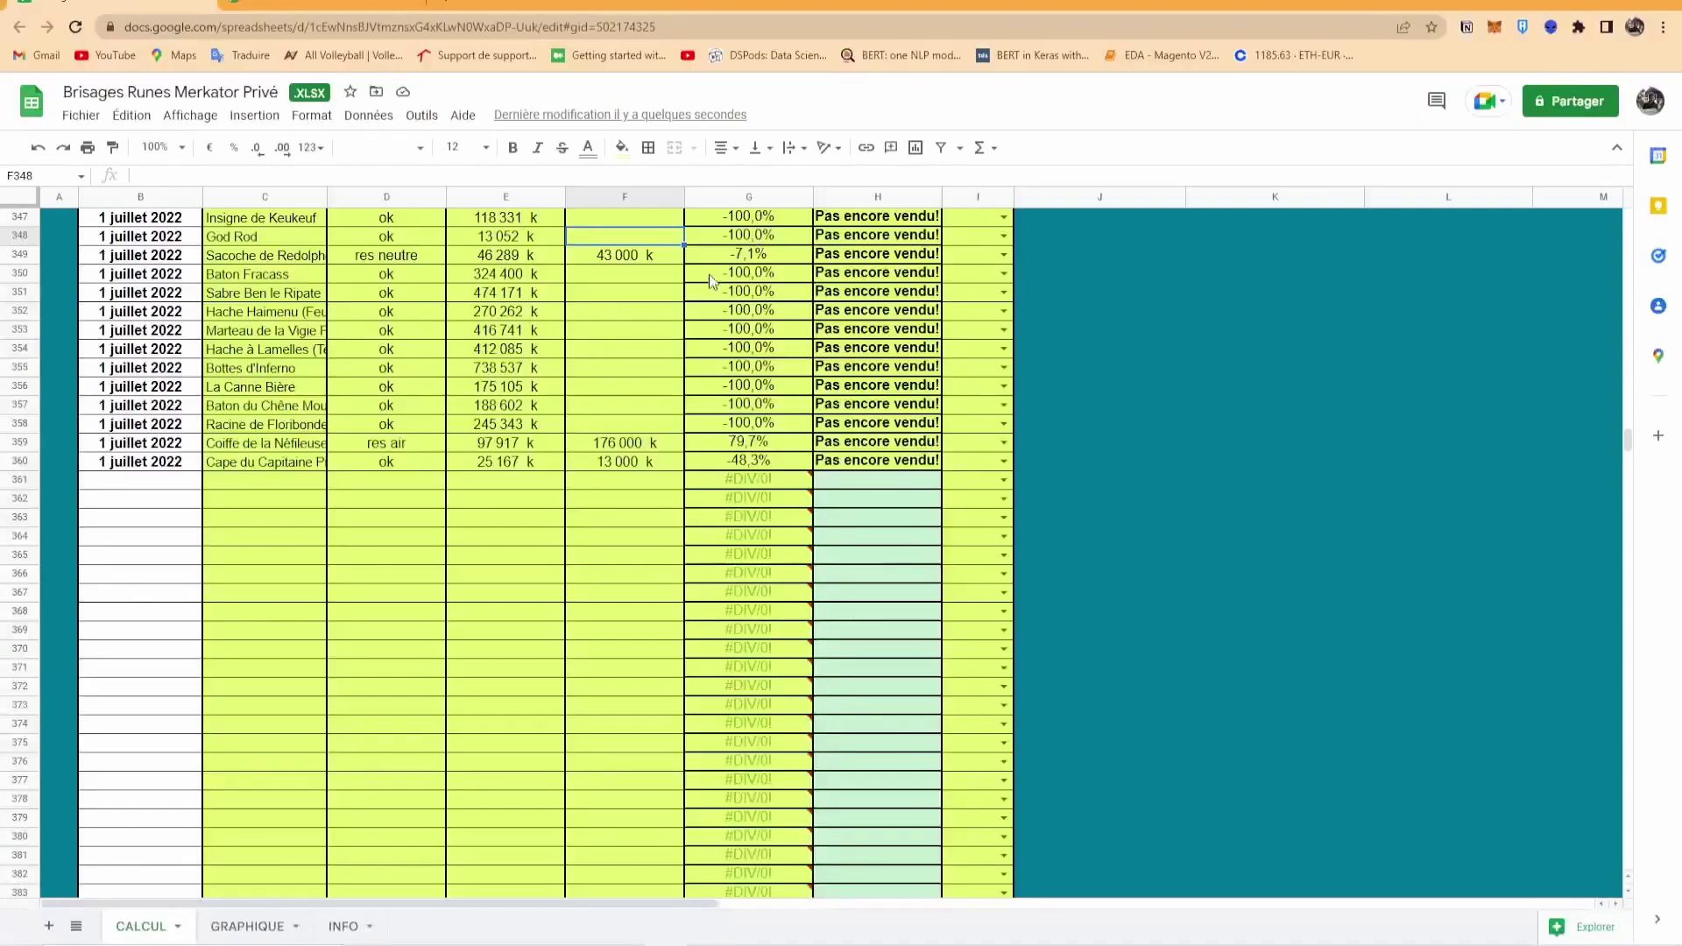
type("33000")
key("Return")
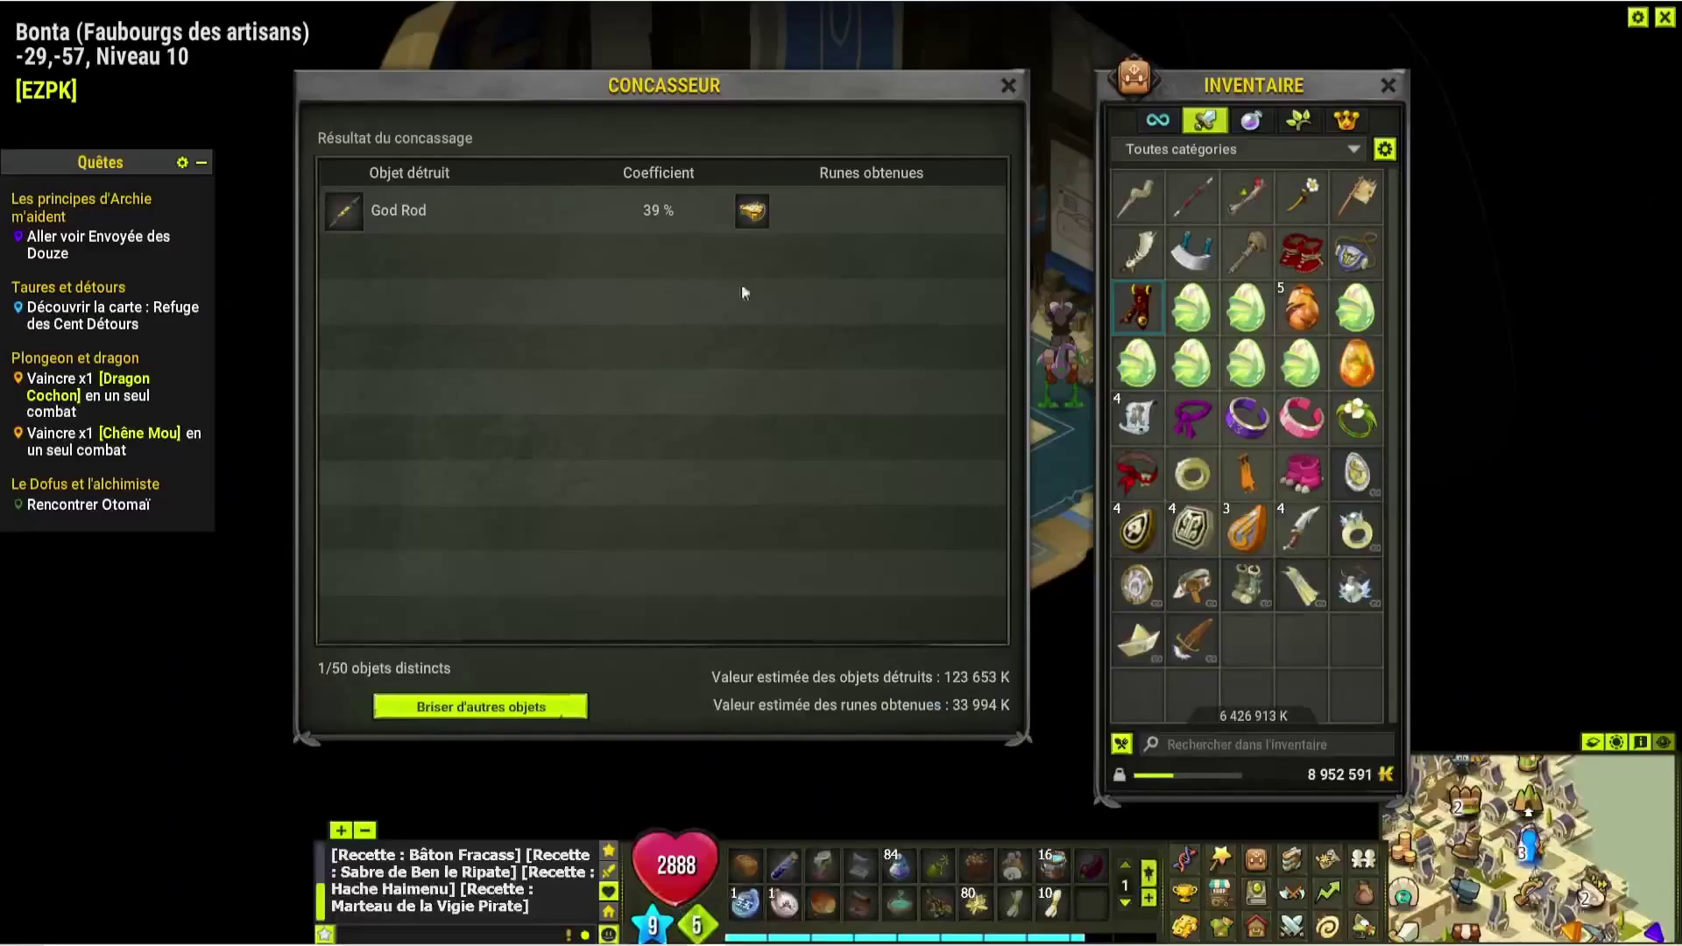
- Start another crushing batch in Dofus and add the Bâton Fracass to the crusher
mouse_move(1134, 198)
left_click(529, 705)
double_click(1118, 203)
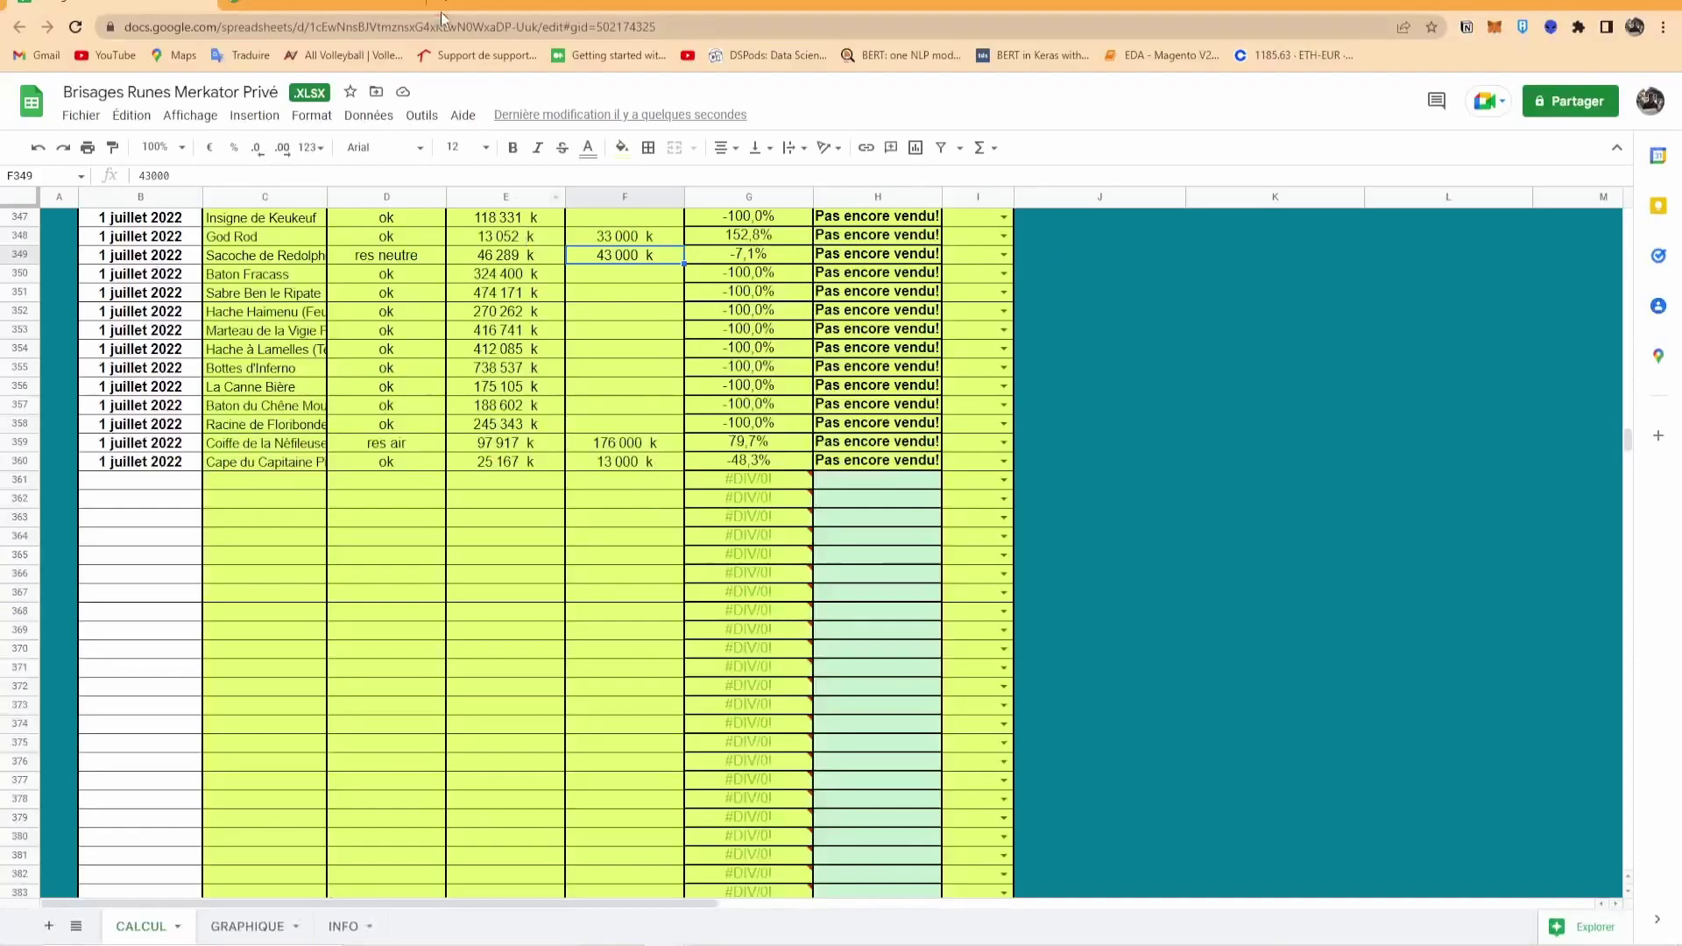
- Switch to Profus and look up the Bâton Fracass
left_click(439, 12)
left_click(420, 232)
type("f")
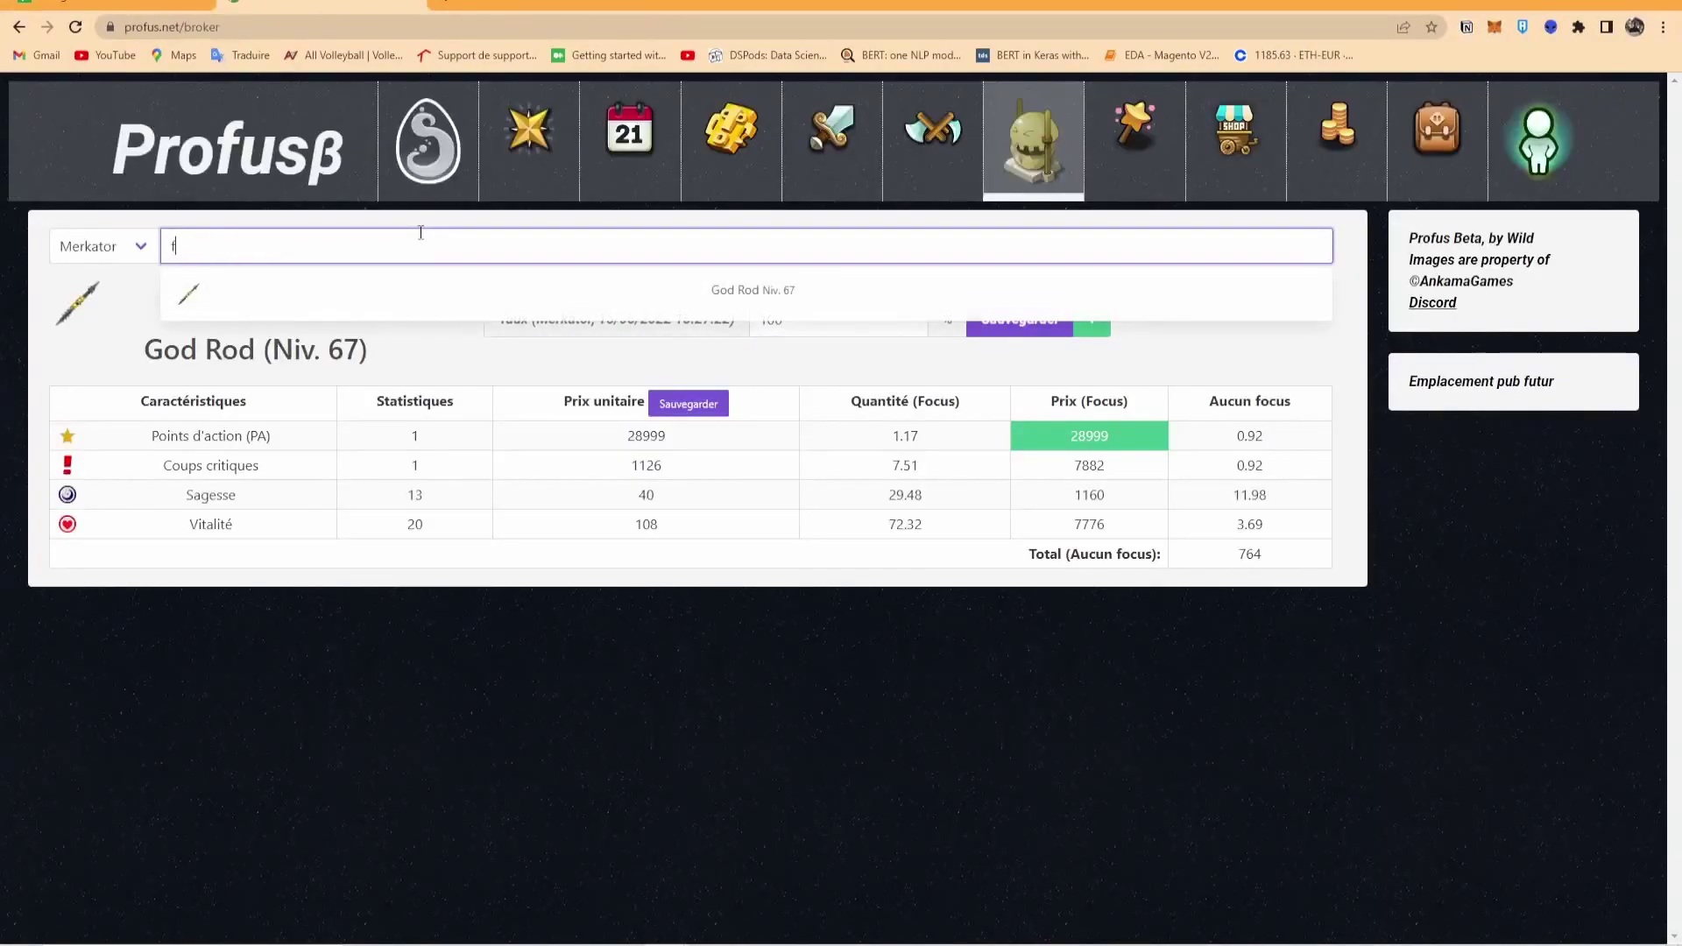
type("racass")
left_click(670, 289)
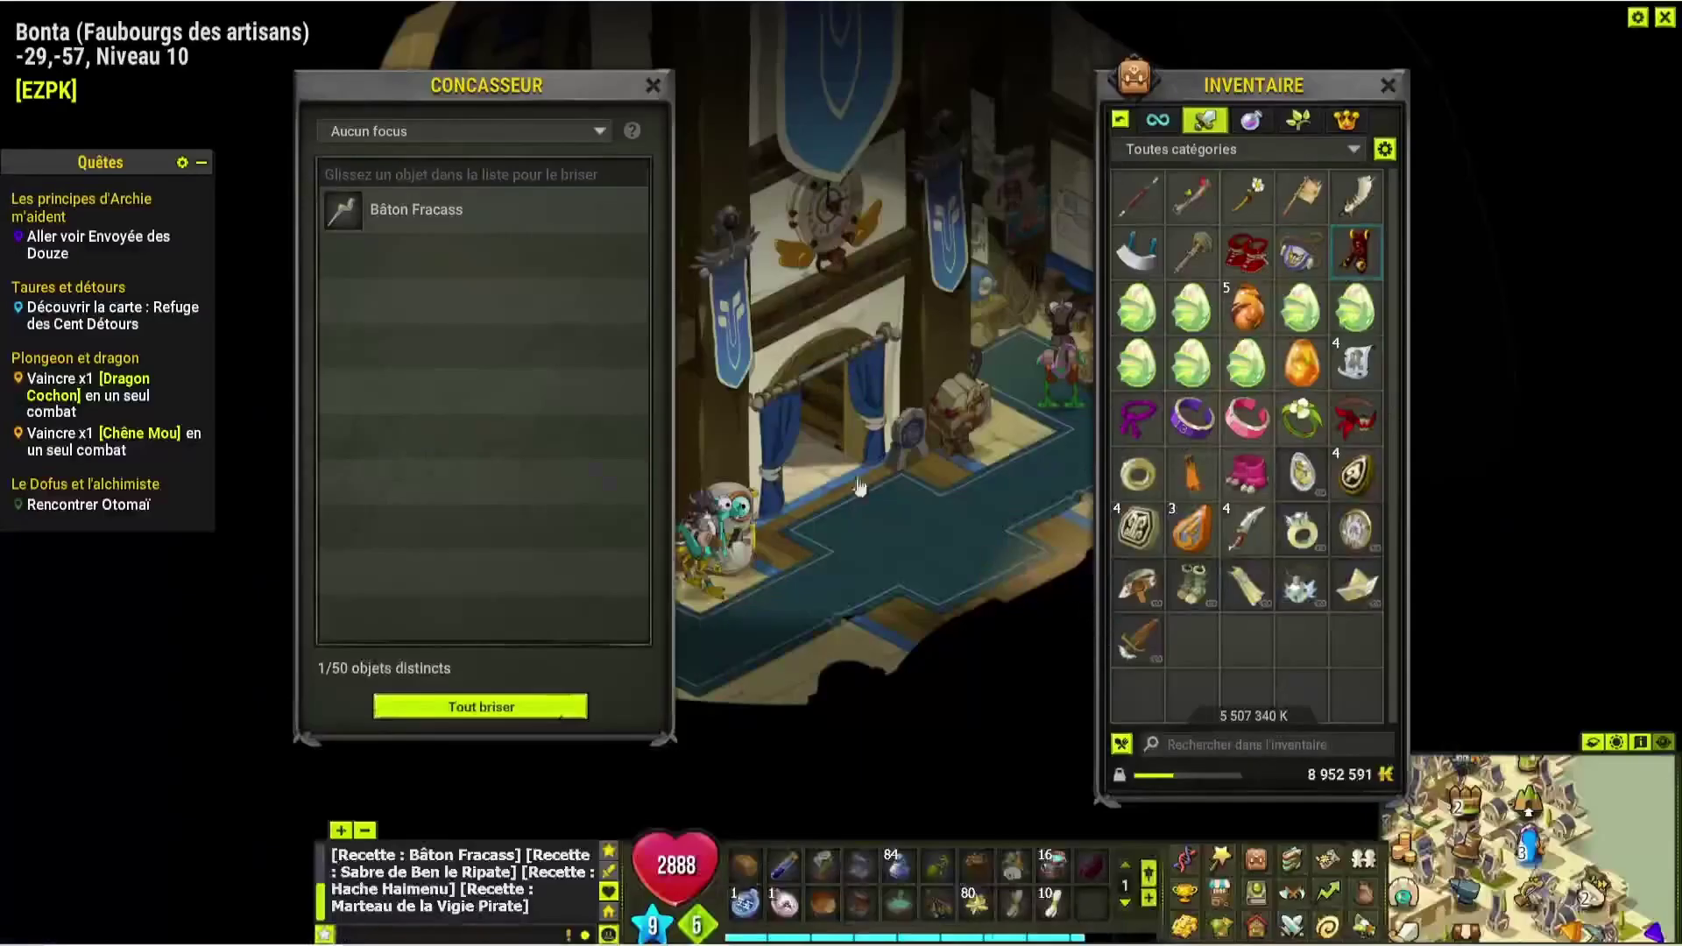
- Set the Dofus crusher's focus to % Résistance Terre and inspect the Bâton Fracass's theoretical stat ranges
left_click(411, 131)
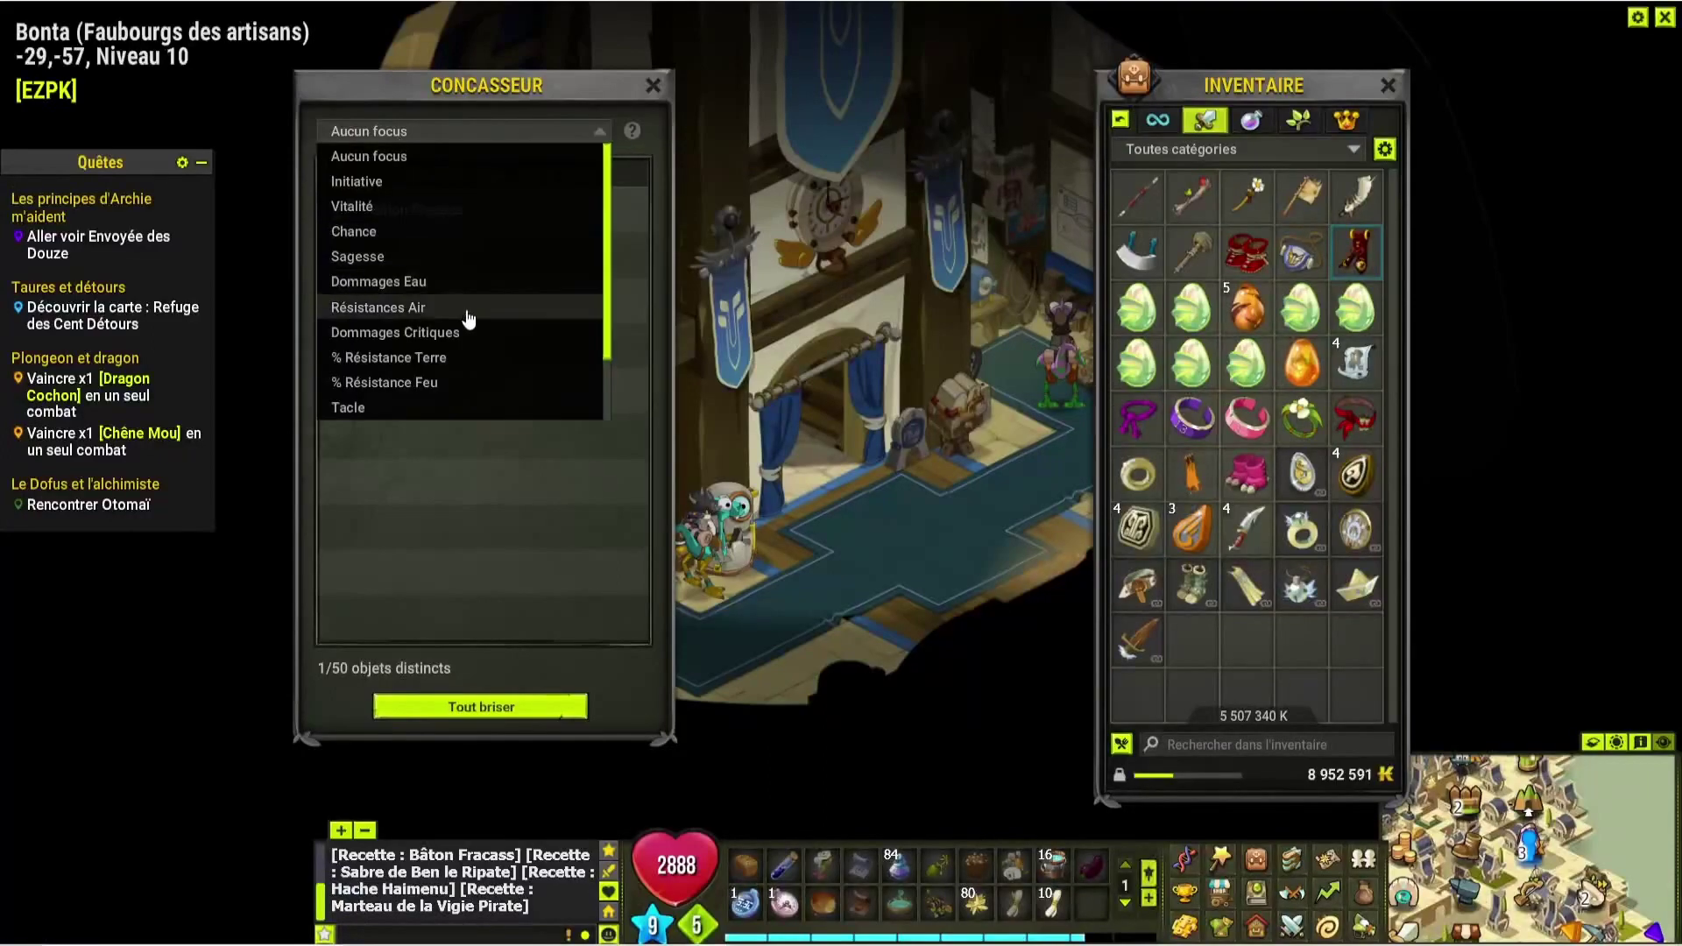
left_click(455, 364)
mouse_move(348, 206)
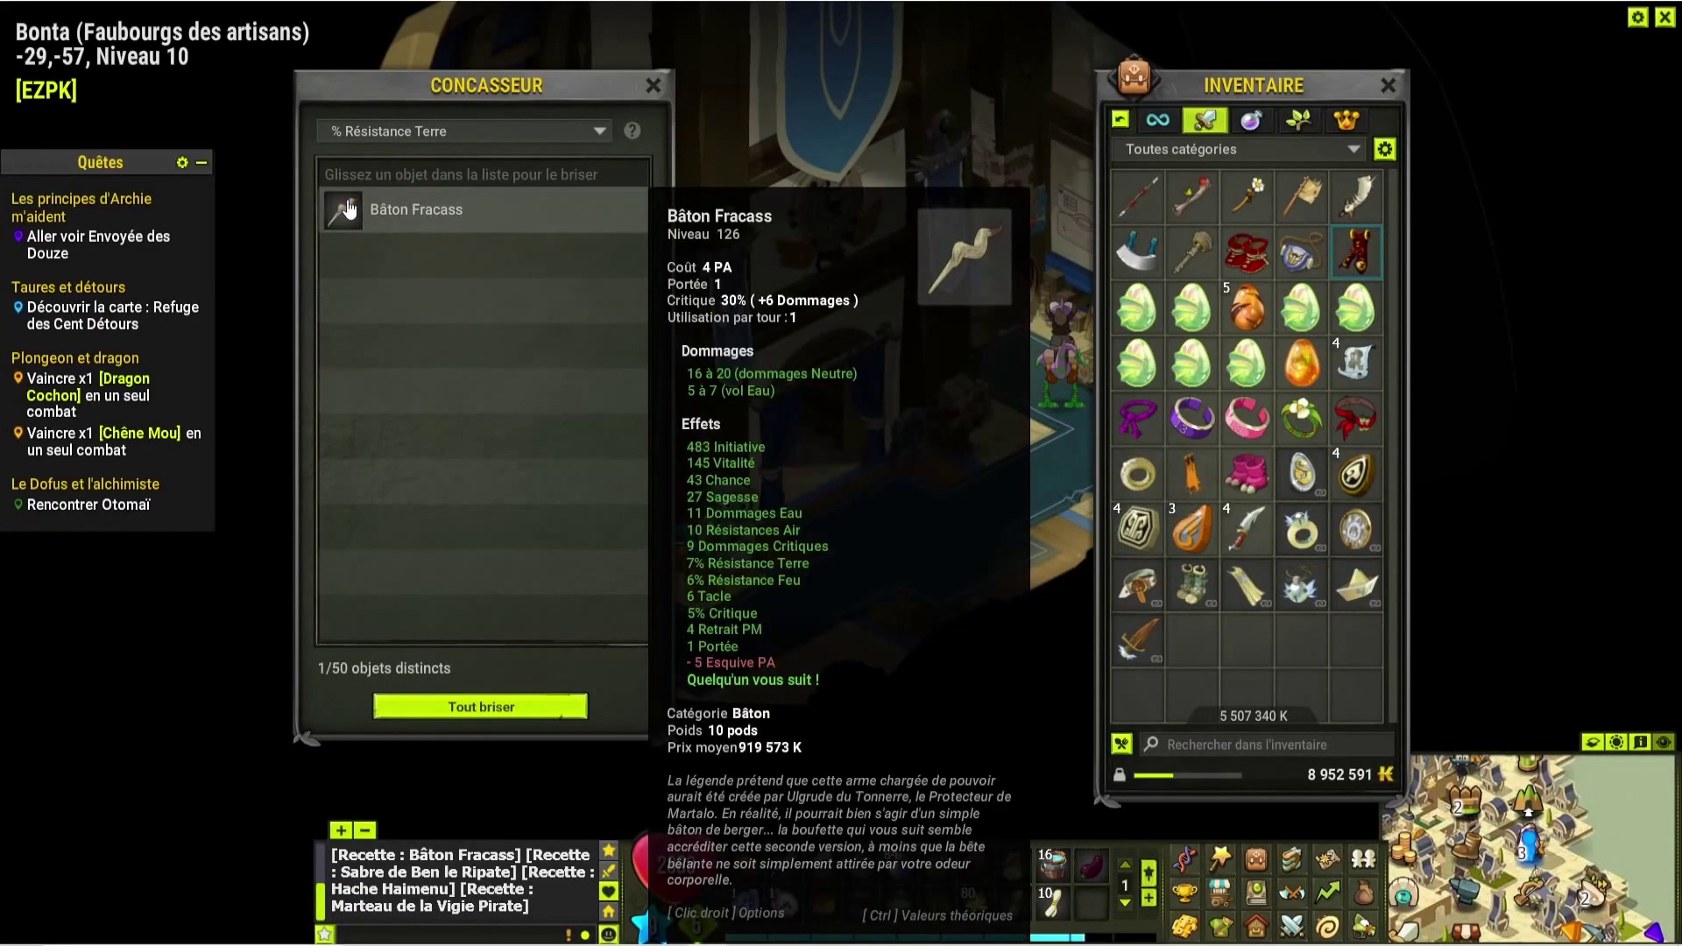
key("ctrl")
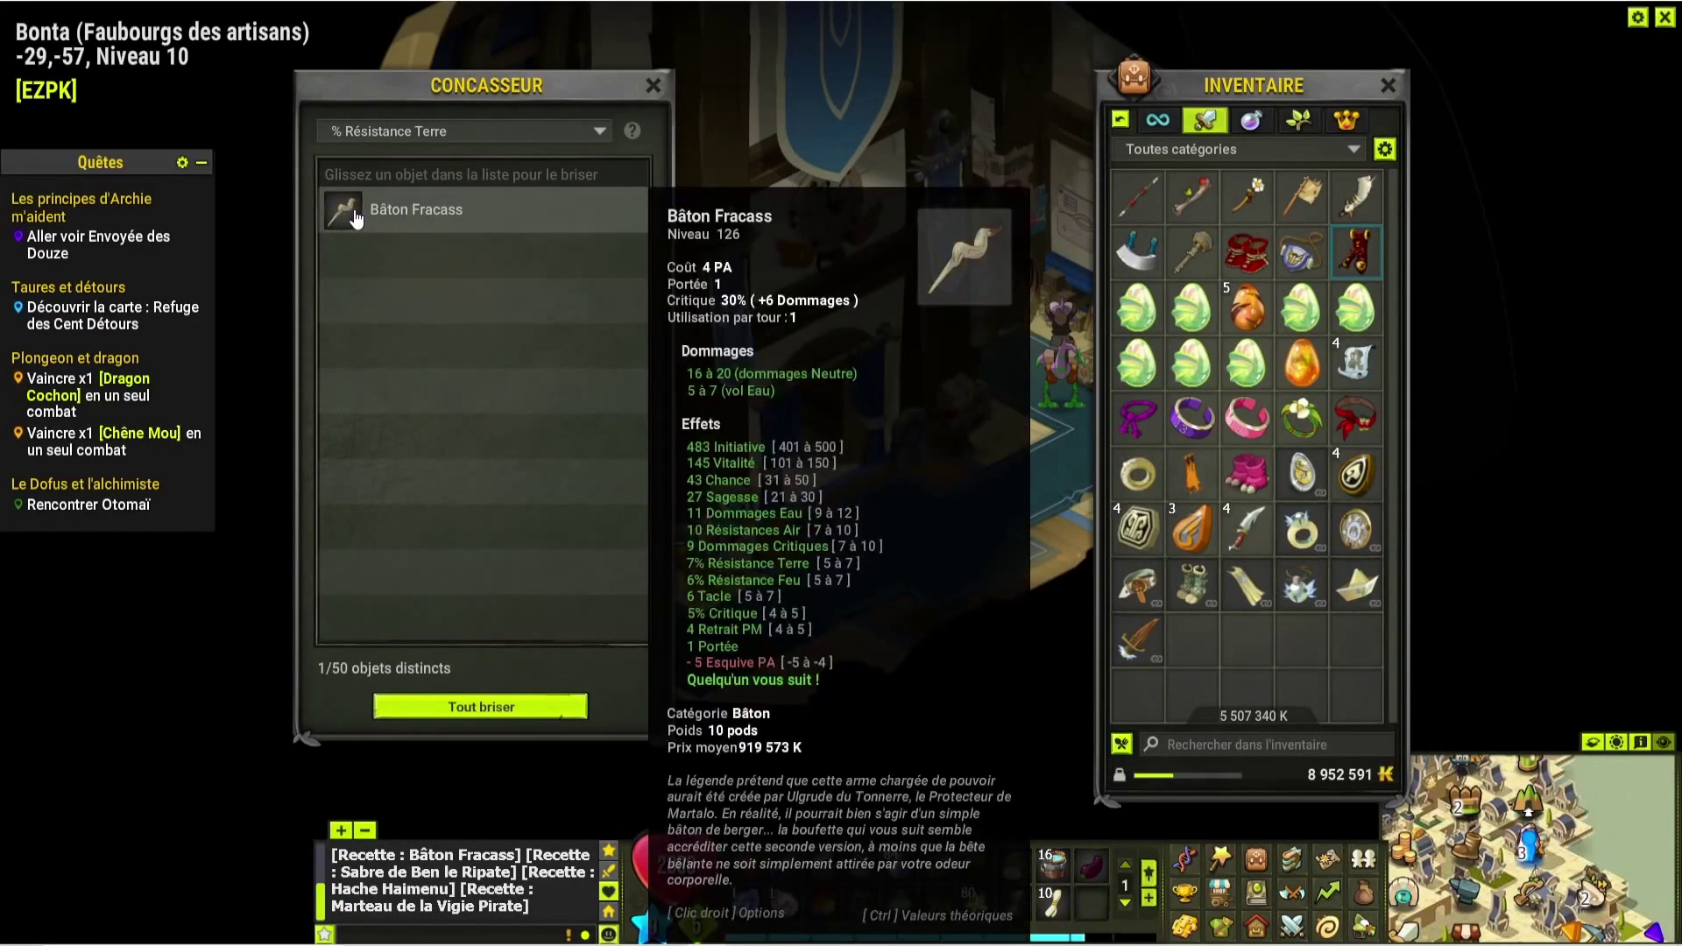
- Check the Bâton Fracass on Profus and its cost in the spreadsheet, and crush it in Dofus
key("alt+Tab")
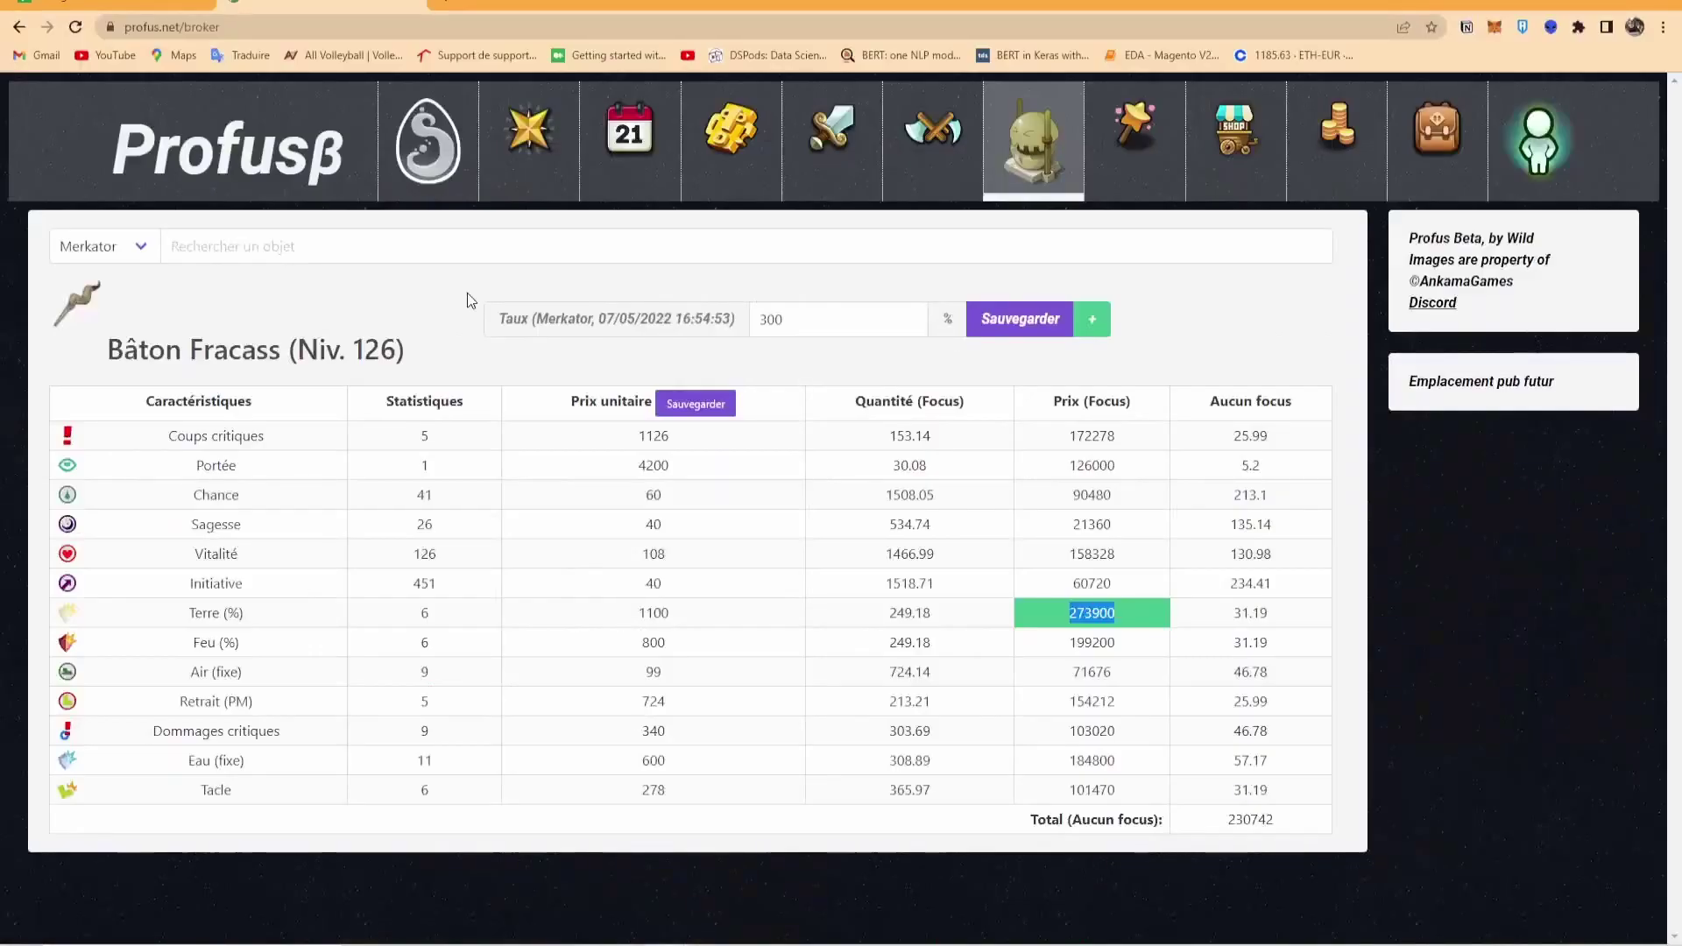
key("ctrl+Tab")
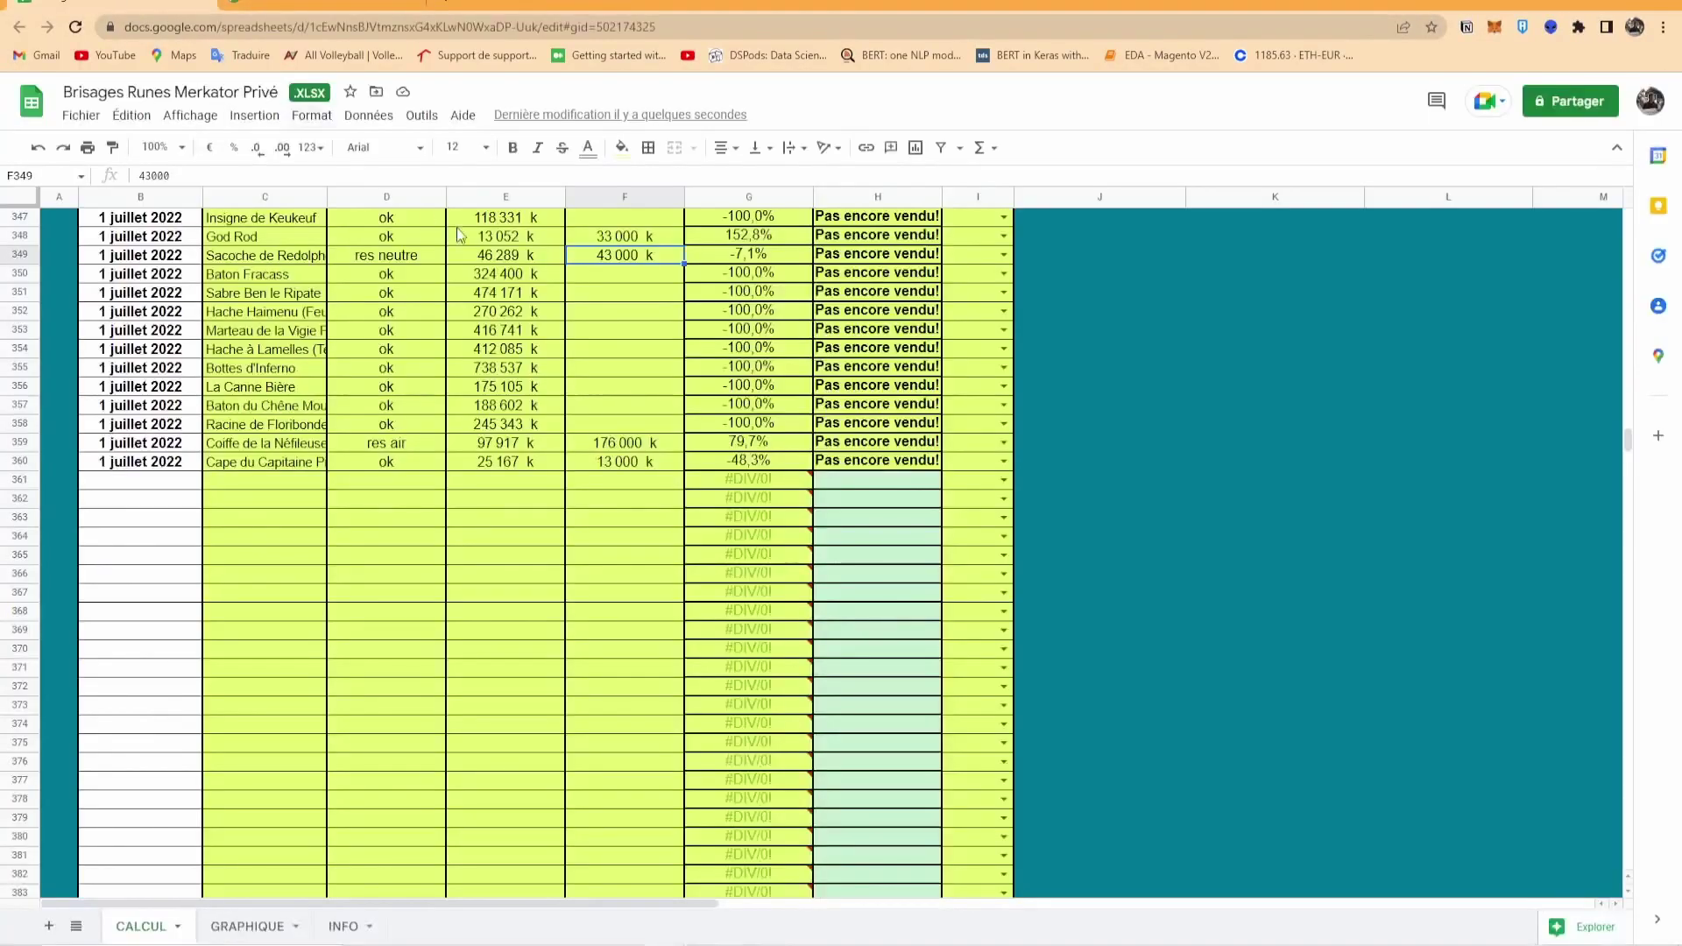
left_click(509, 274)
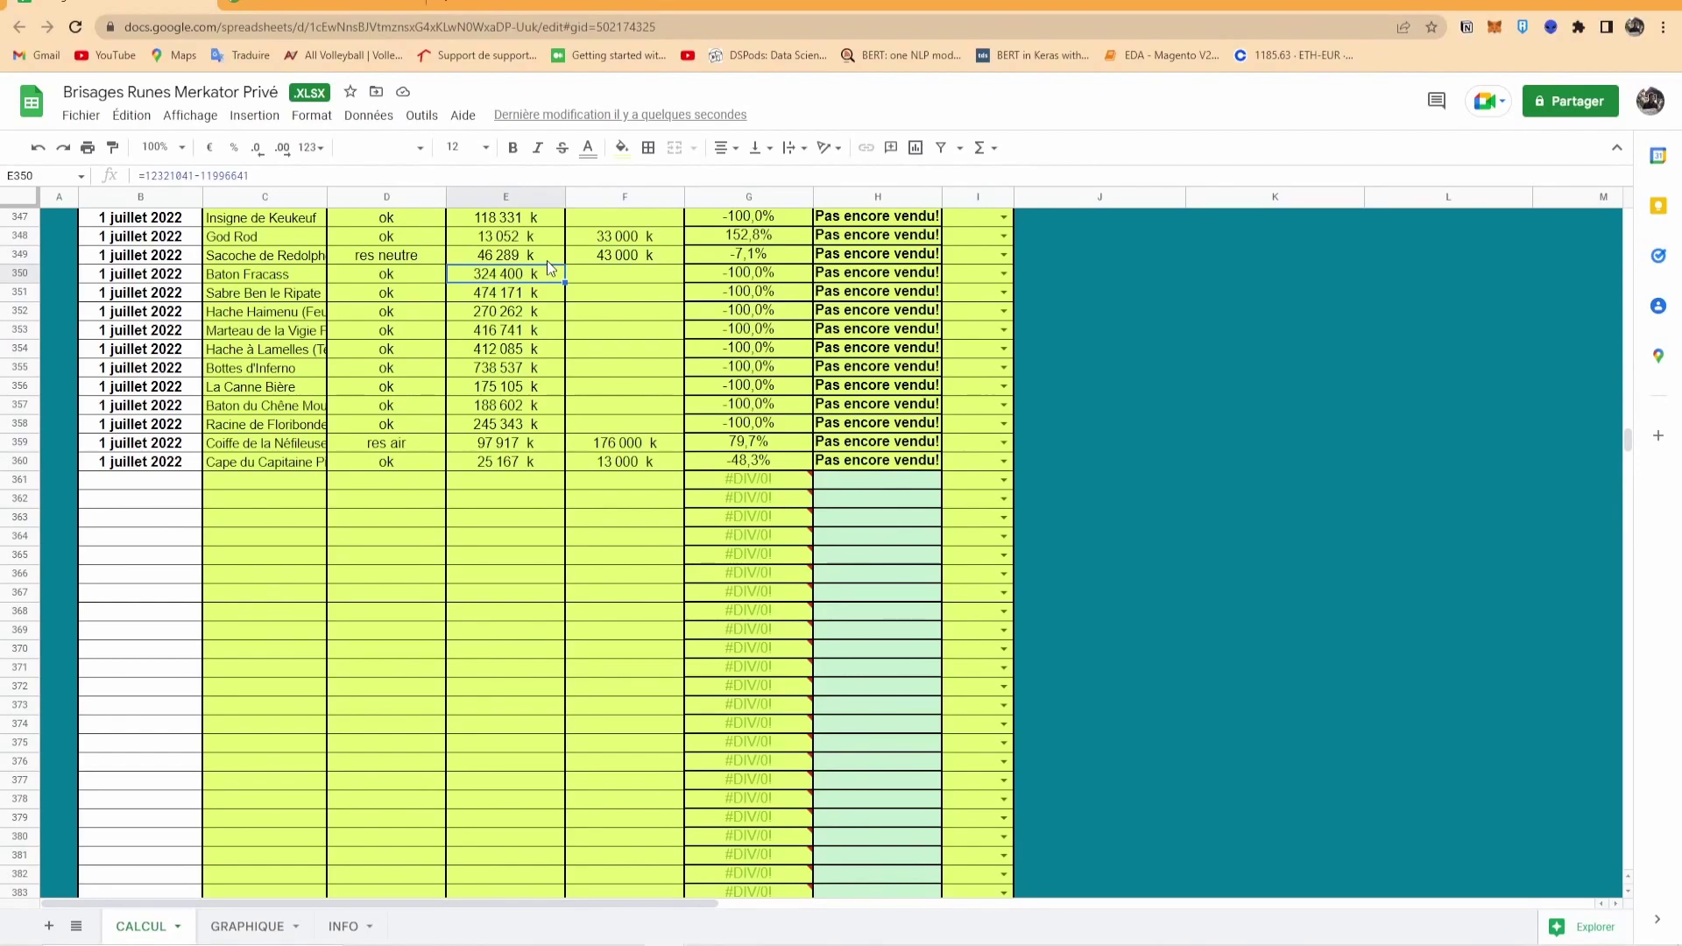
key("alt+Tab")
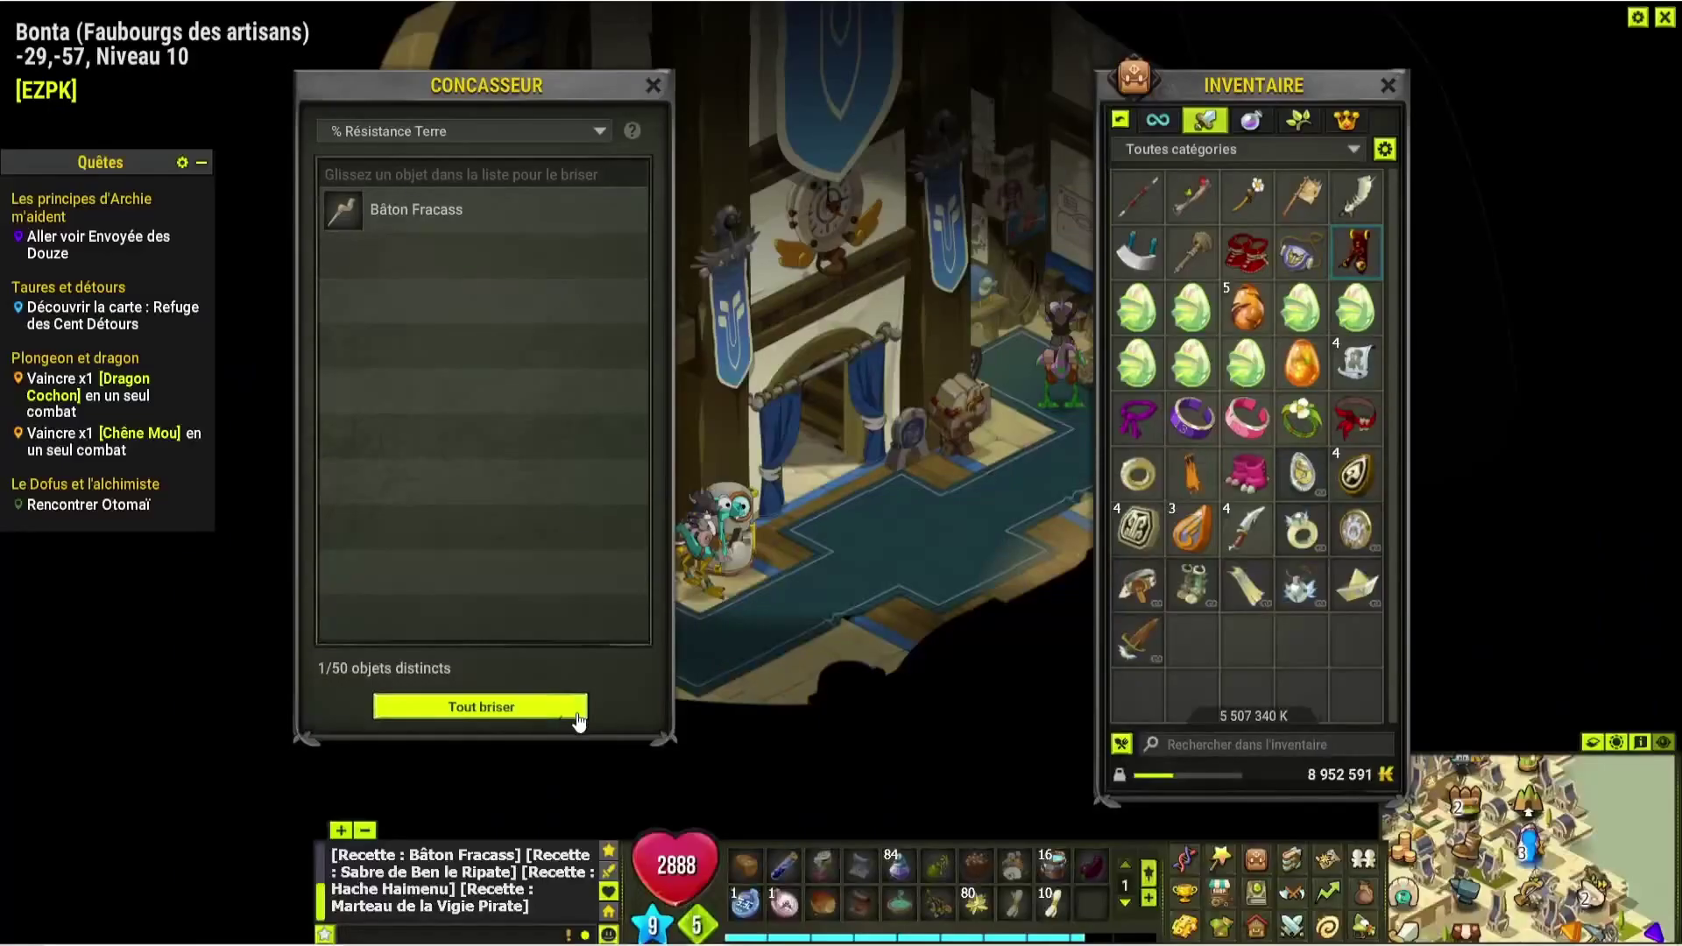
left_click(538, 706)
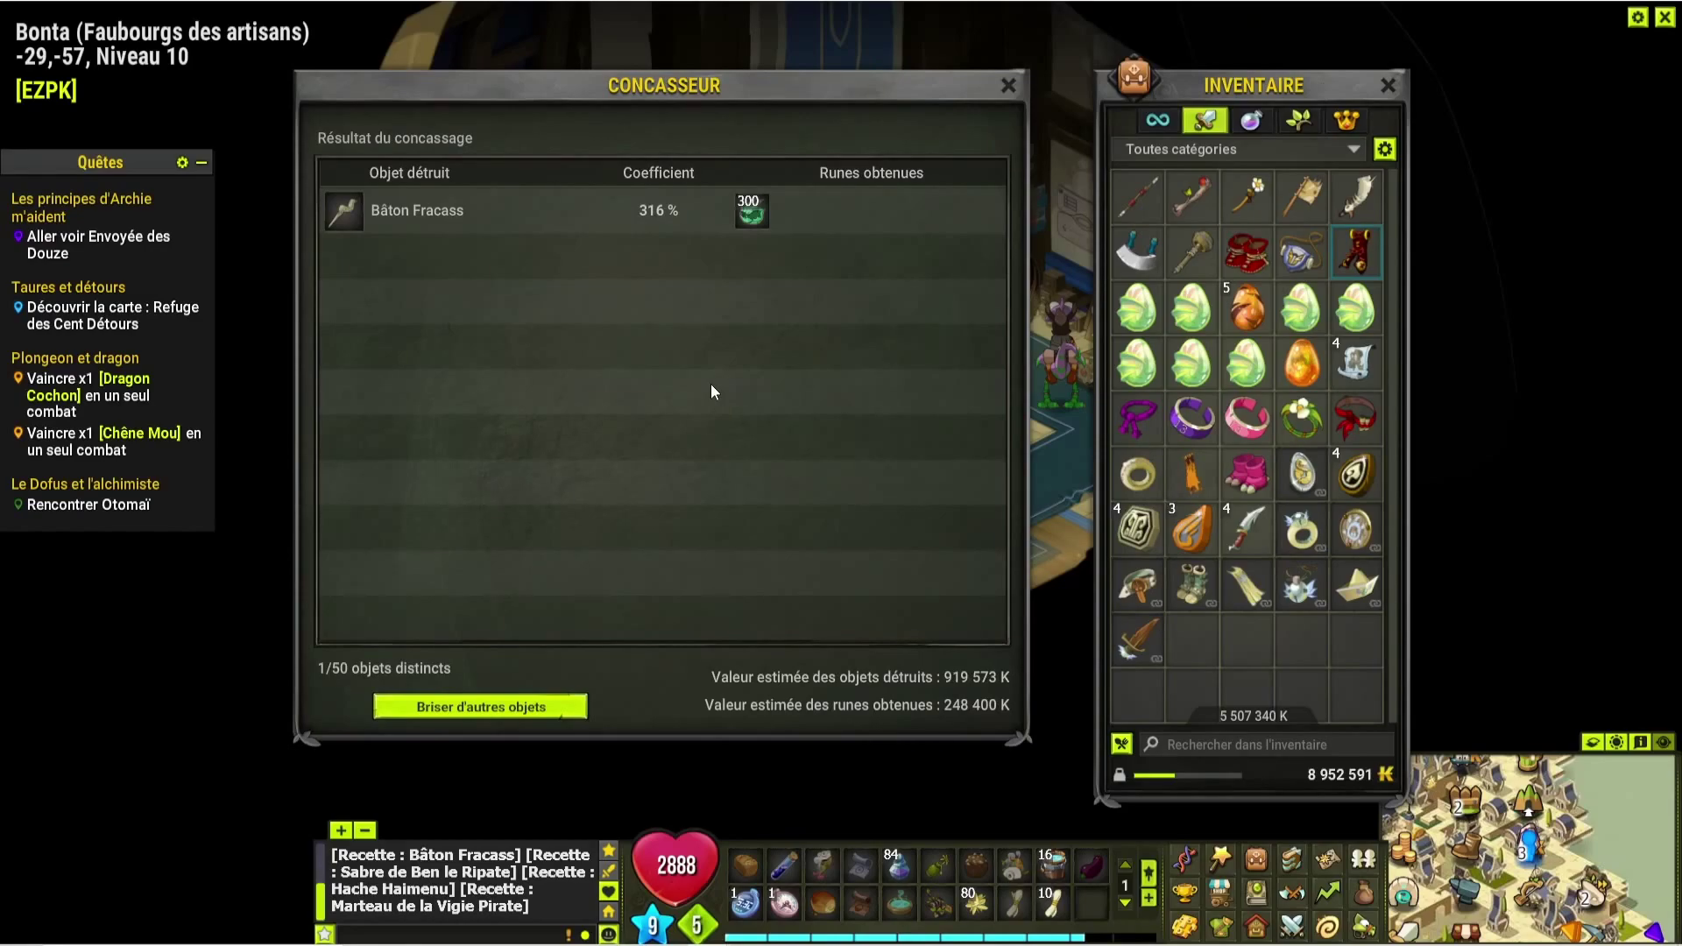
- Record 248 000 as the Bâton Fracass's rune value in F350 of the spreadsheet
key("alt+Tab")
left_click(636, 276)
type("241")
key("BackSpace")
type("8000")
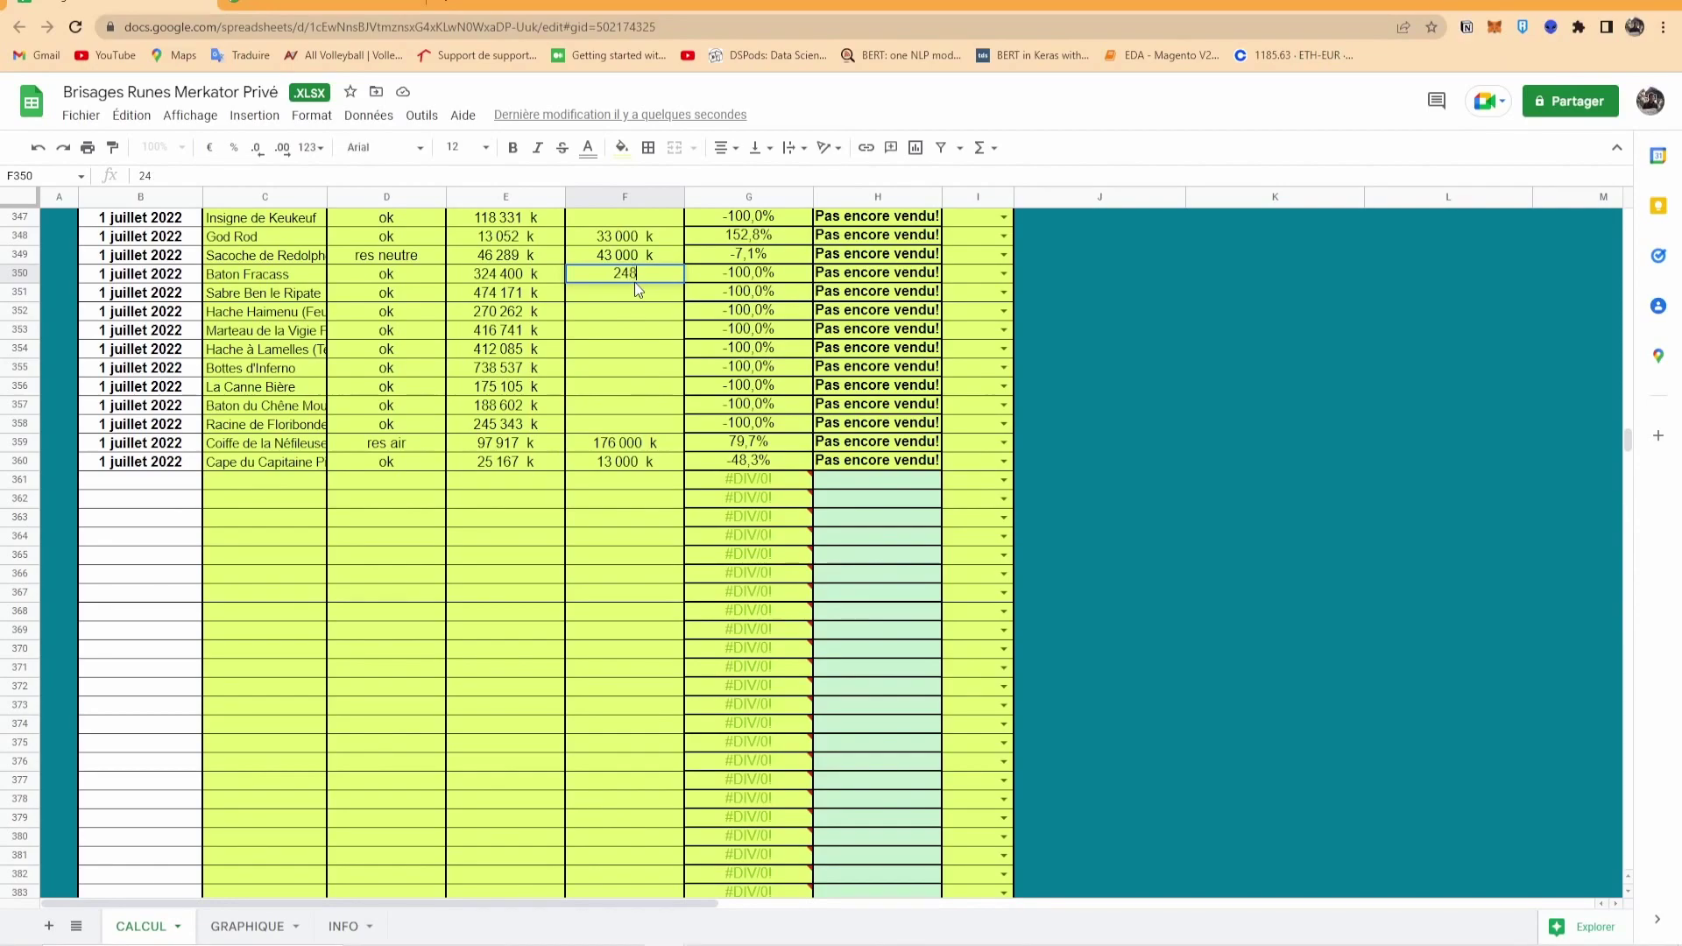
key("Return")
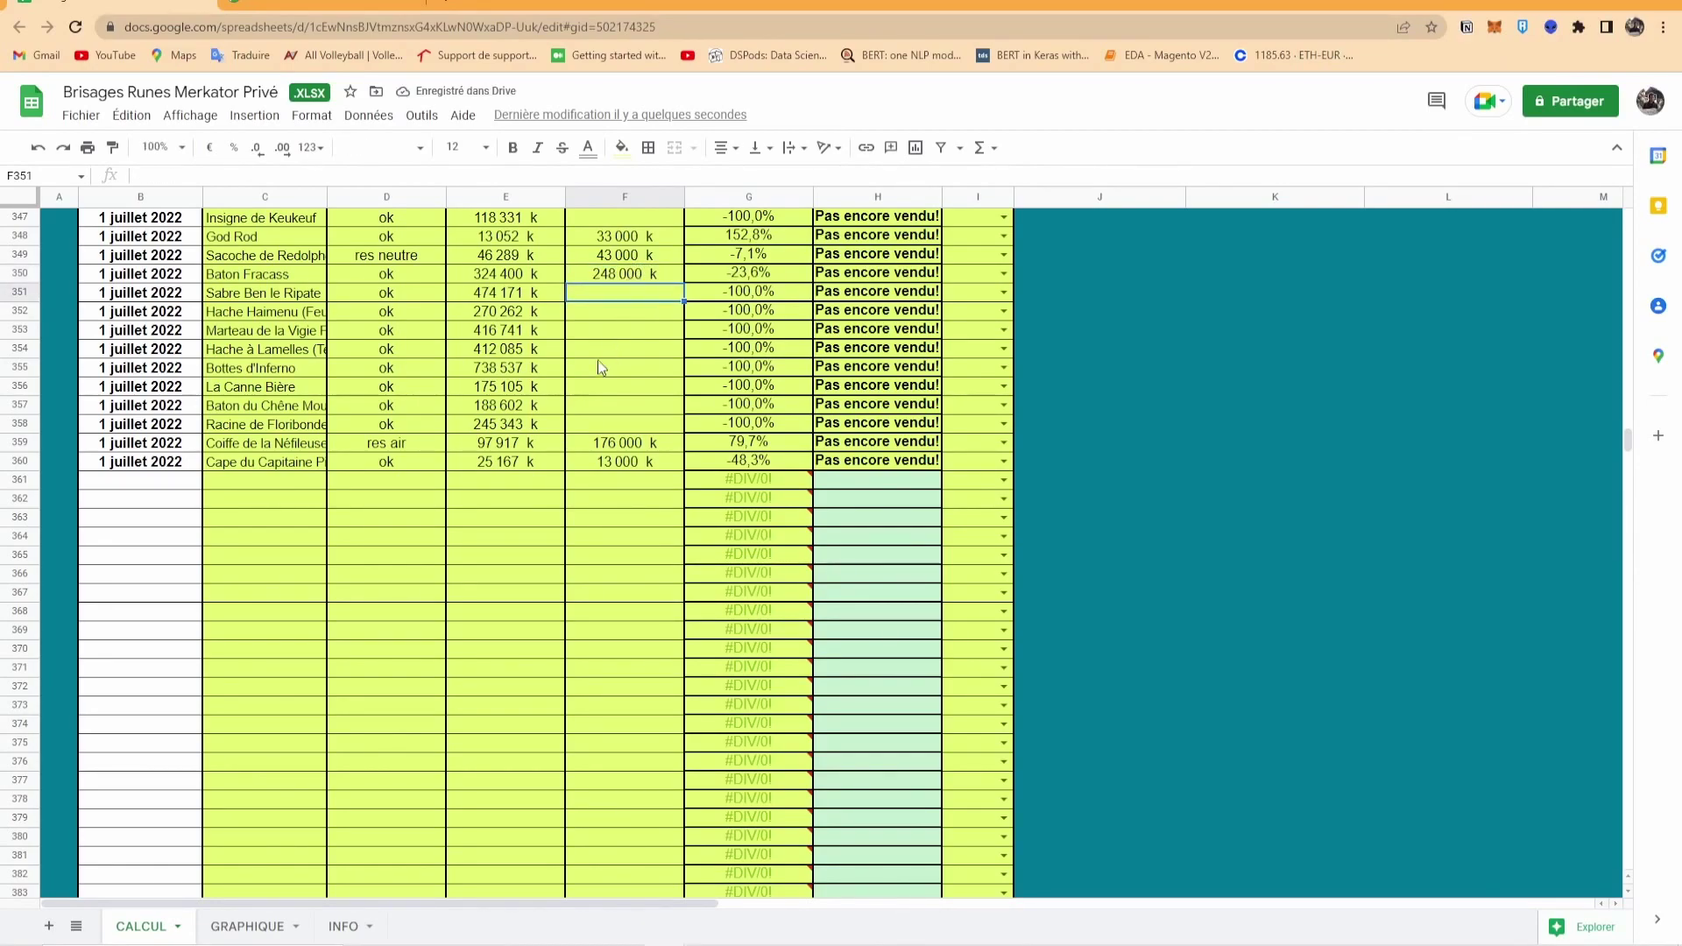
- Start another crushing batch in Dofus and add La Canne Bière to the crusher
key("alt+Tab")
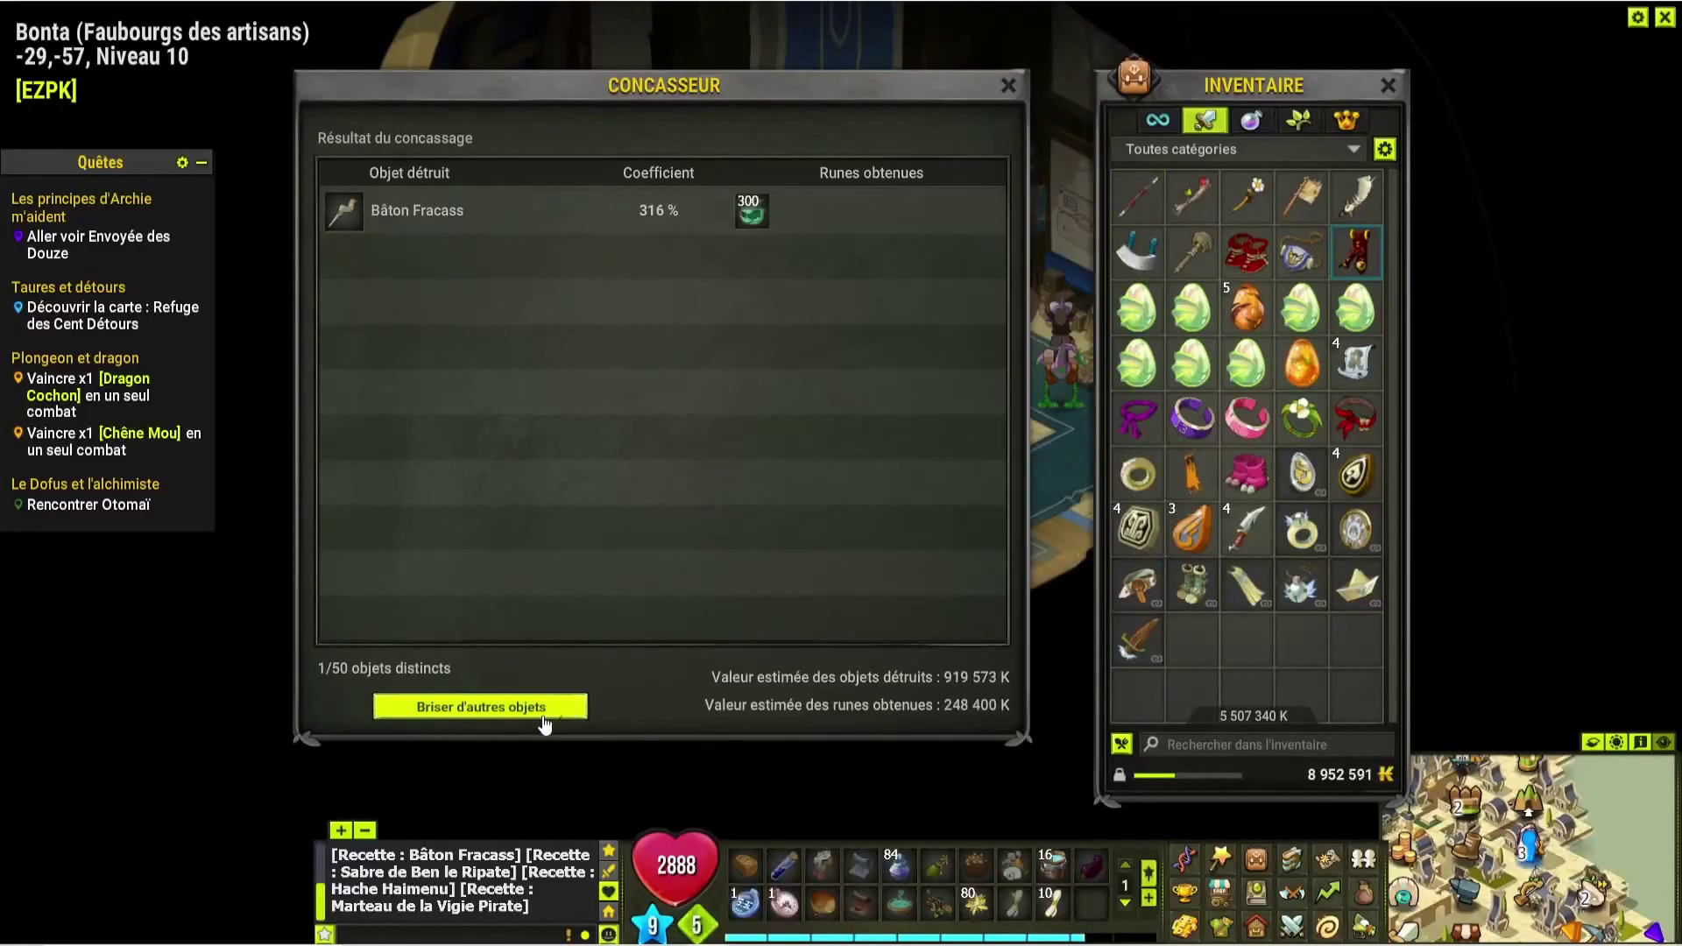
left_click(543, 723)
double_click(1143, 191)
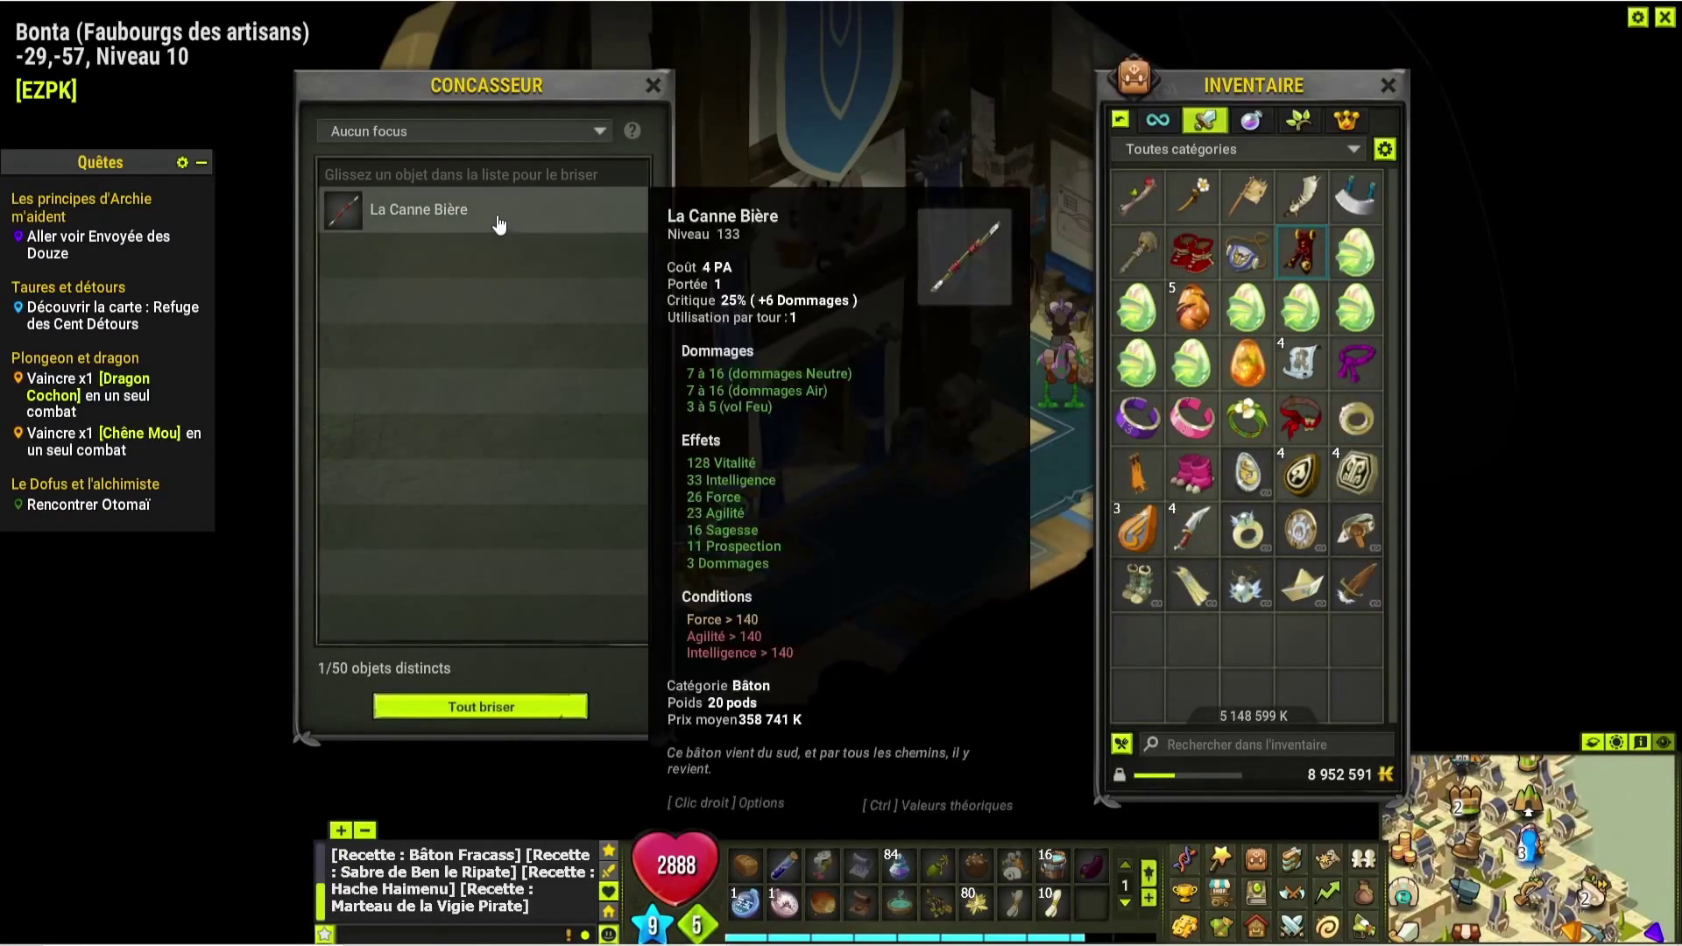
- Look up La Canne Bière on Profus and set its crusher focus to Vitalité in Dofus
key("alt+Tab")
key("ctrl+Tab")
left_click(437, 248)
type("canne")
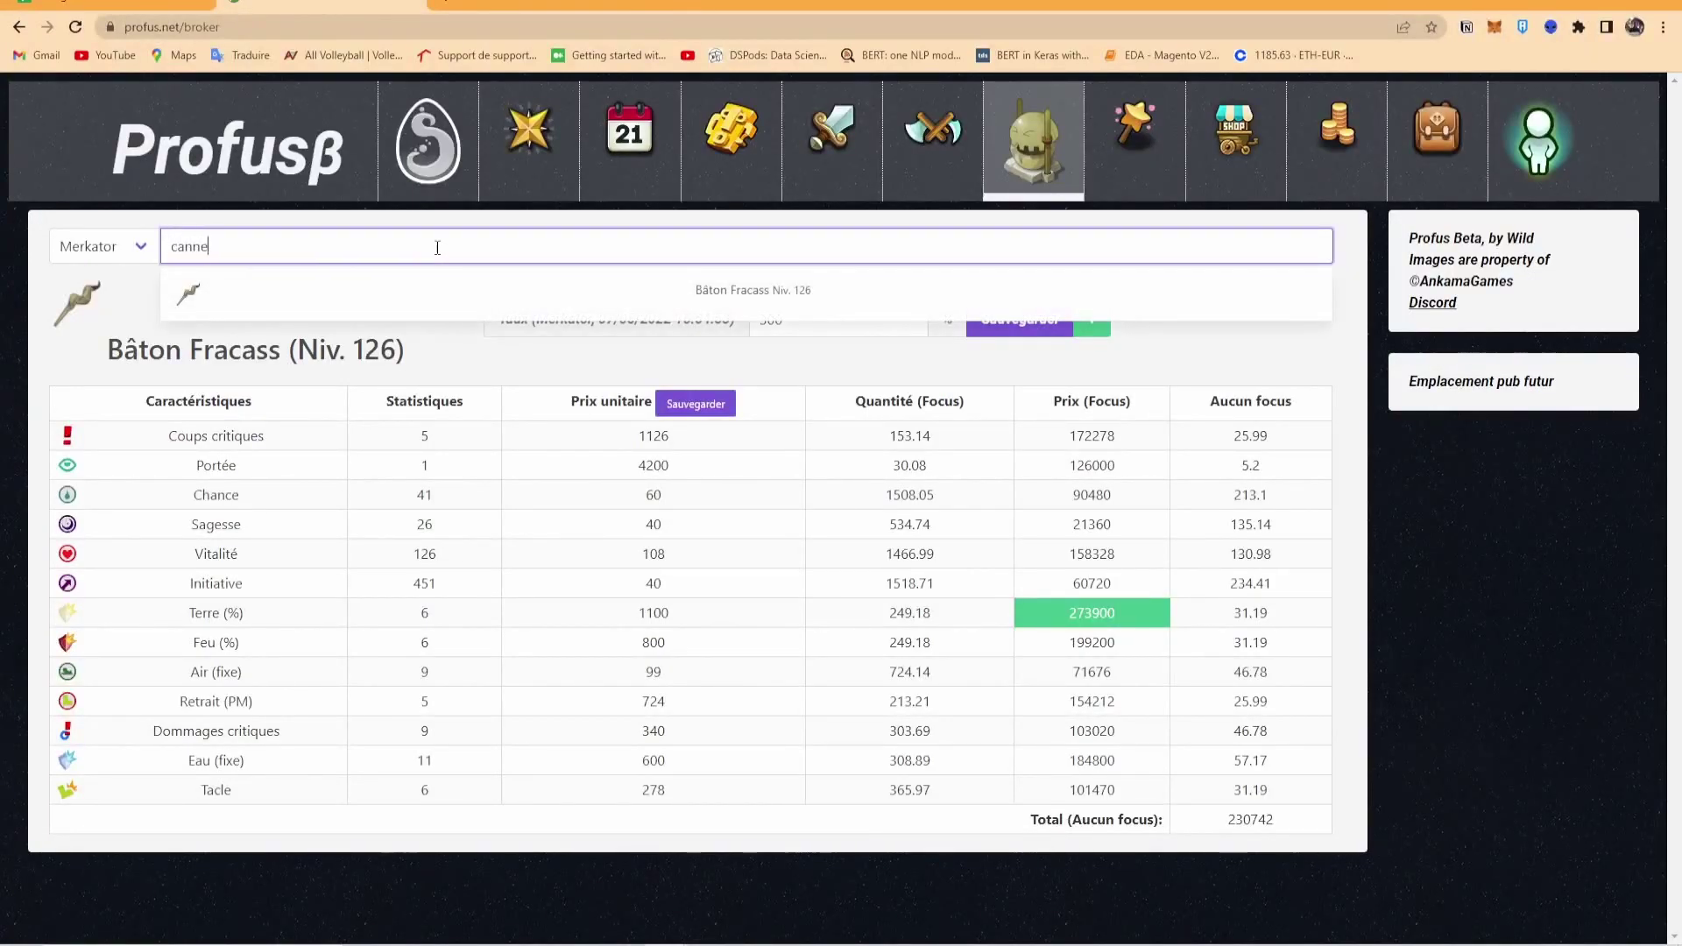
scroll(839, 354, "down", 1)
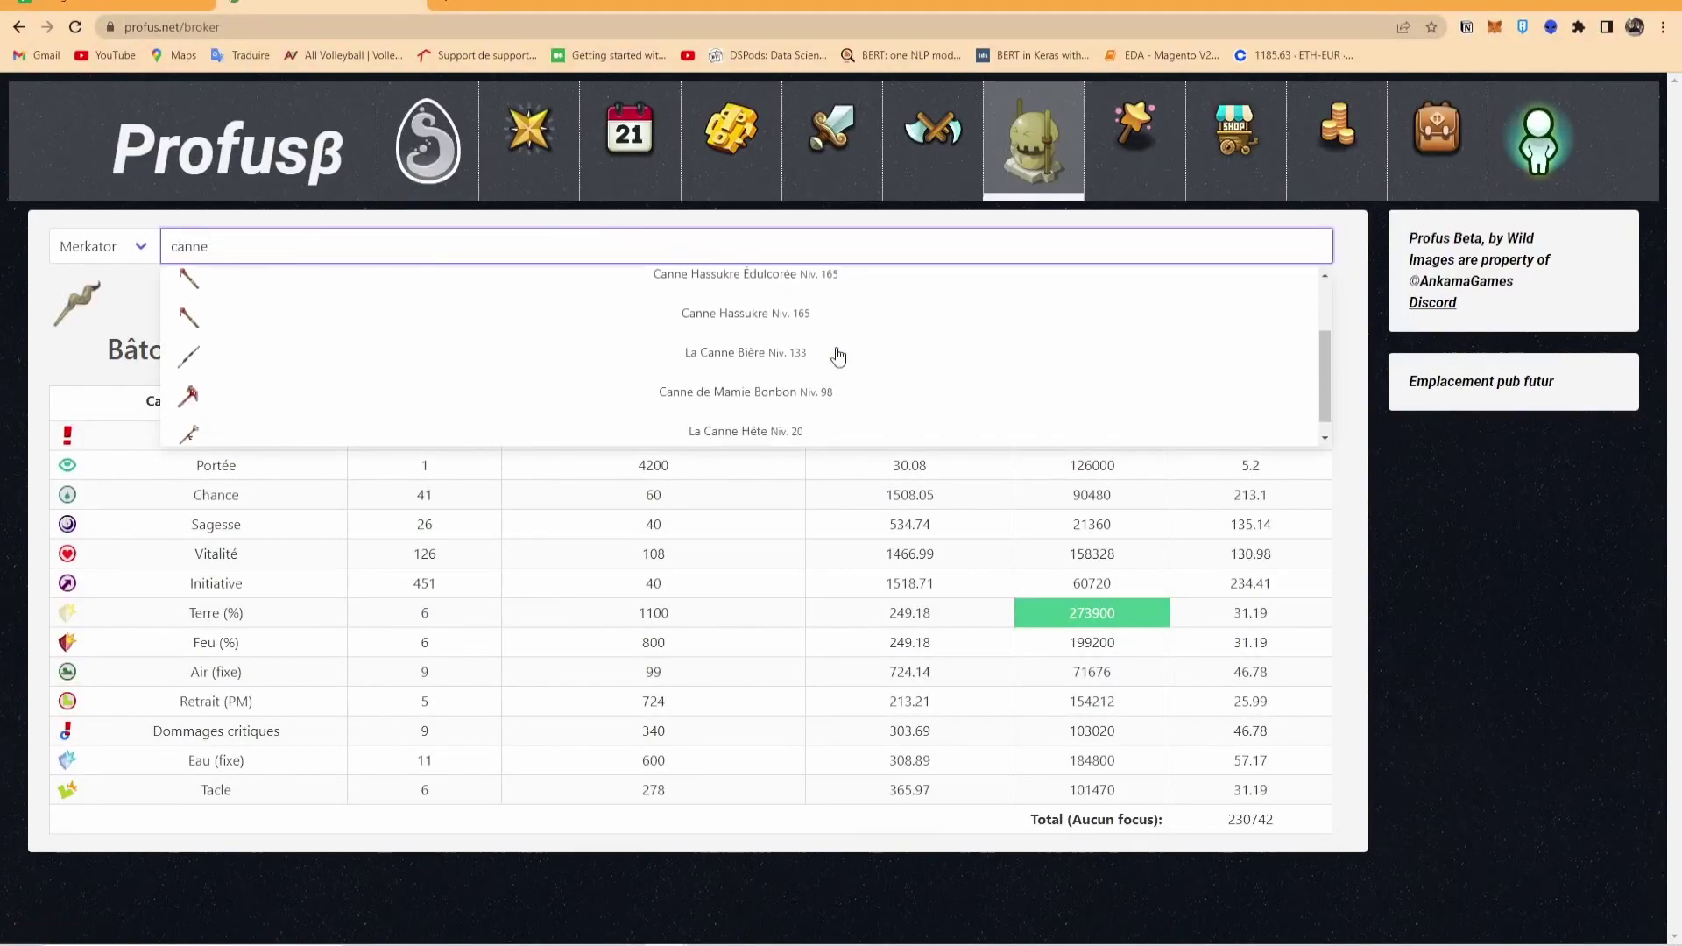
left_click(838, 359)
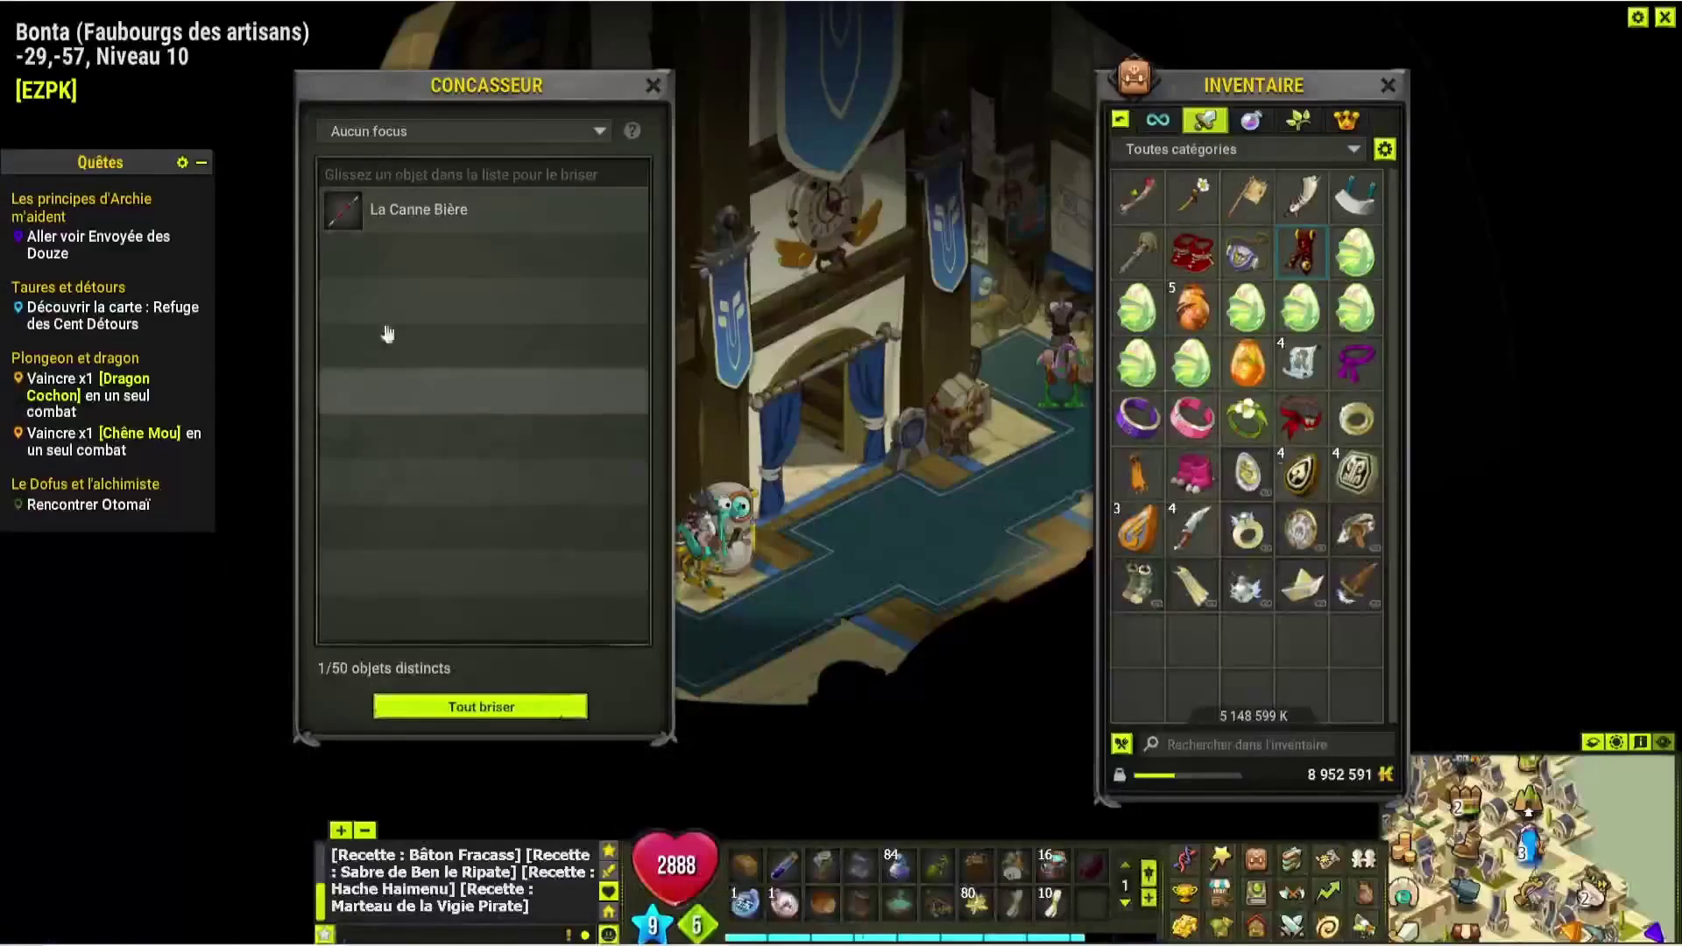
left_click(473, 133)
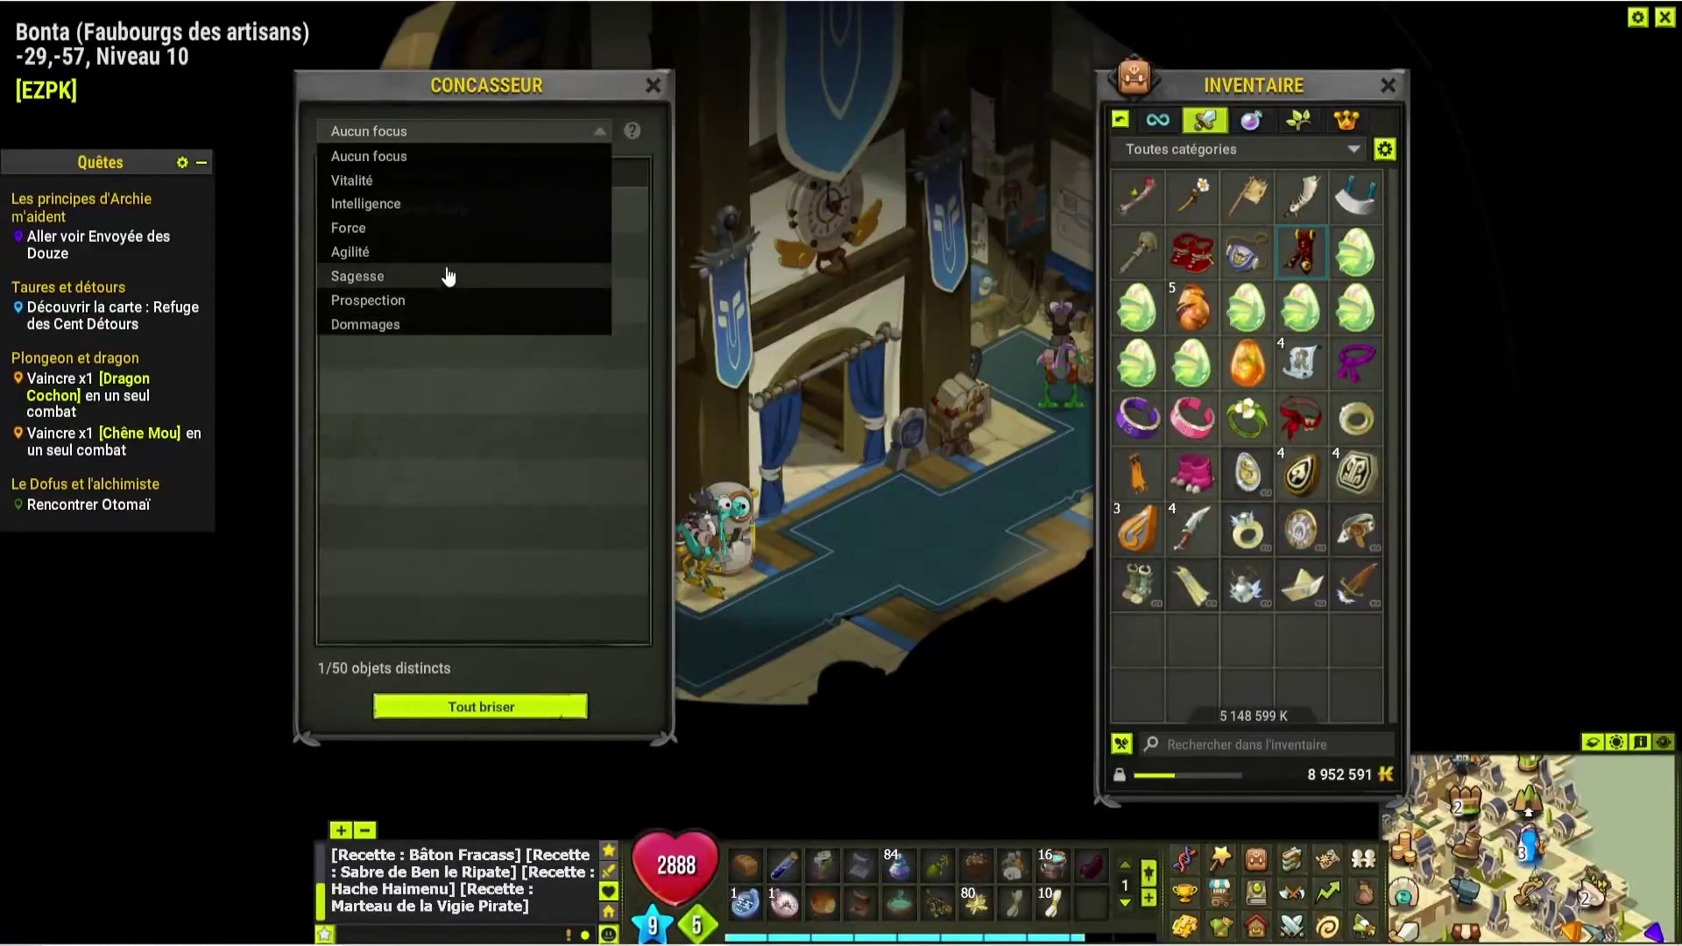
left_click(420, 180)
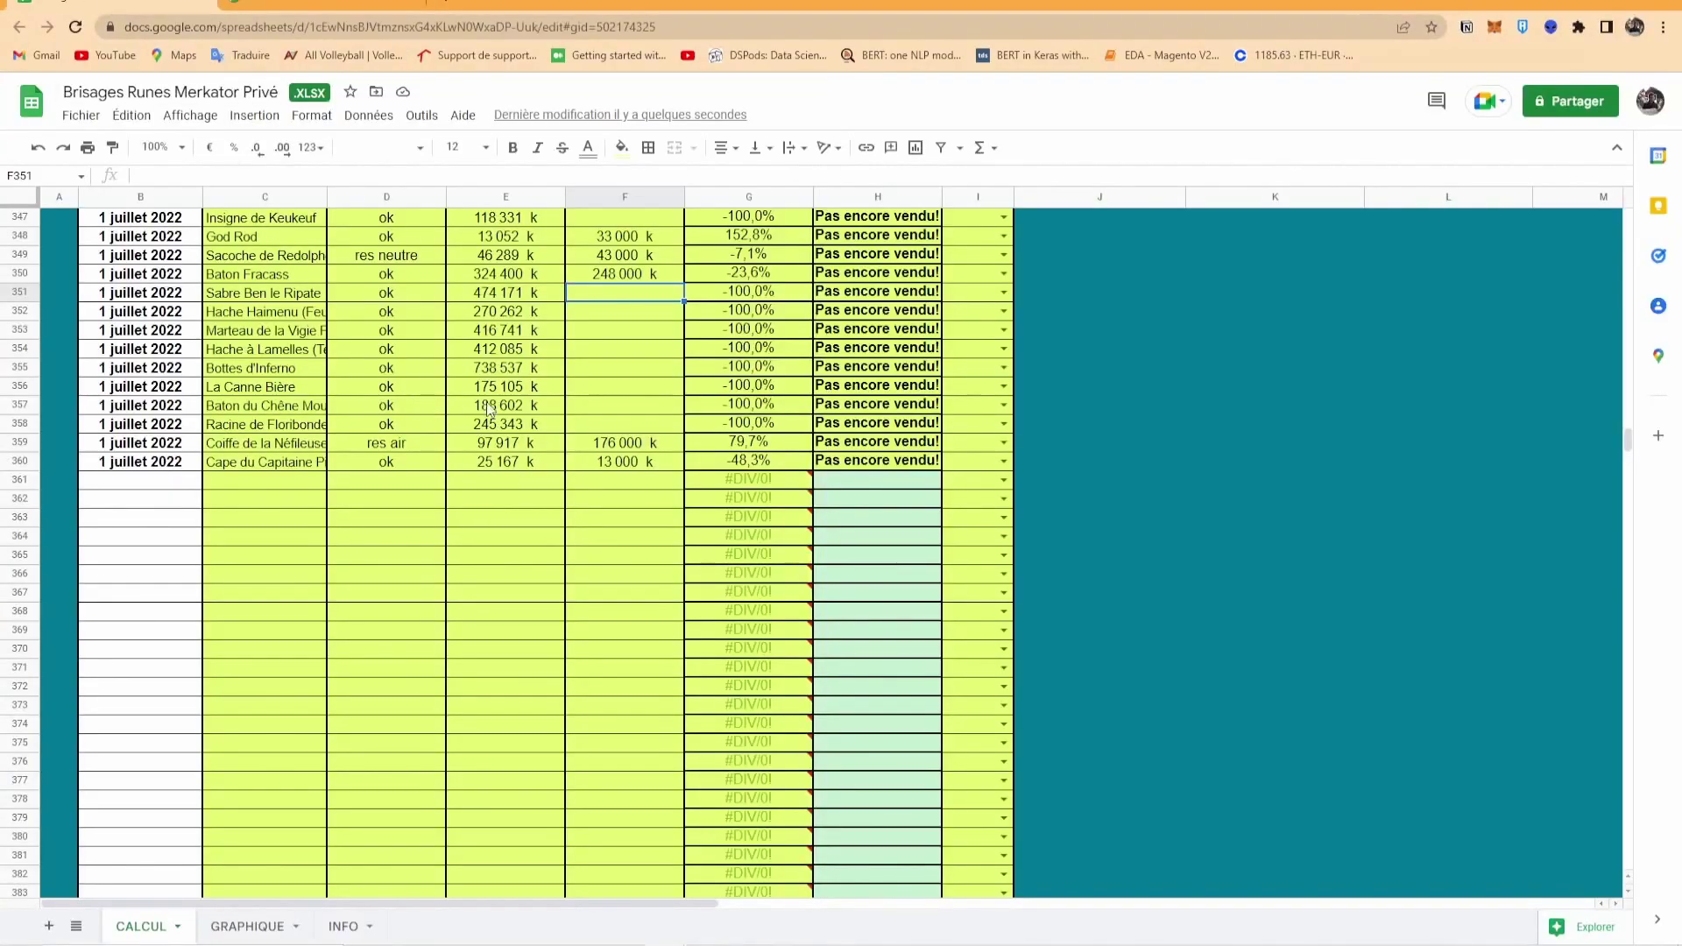
- Record "res air" in D350 of the spreadsheet for the Bâton Fracass
left_click(412, 276)
type("res air")
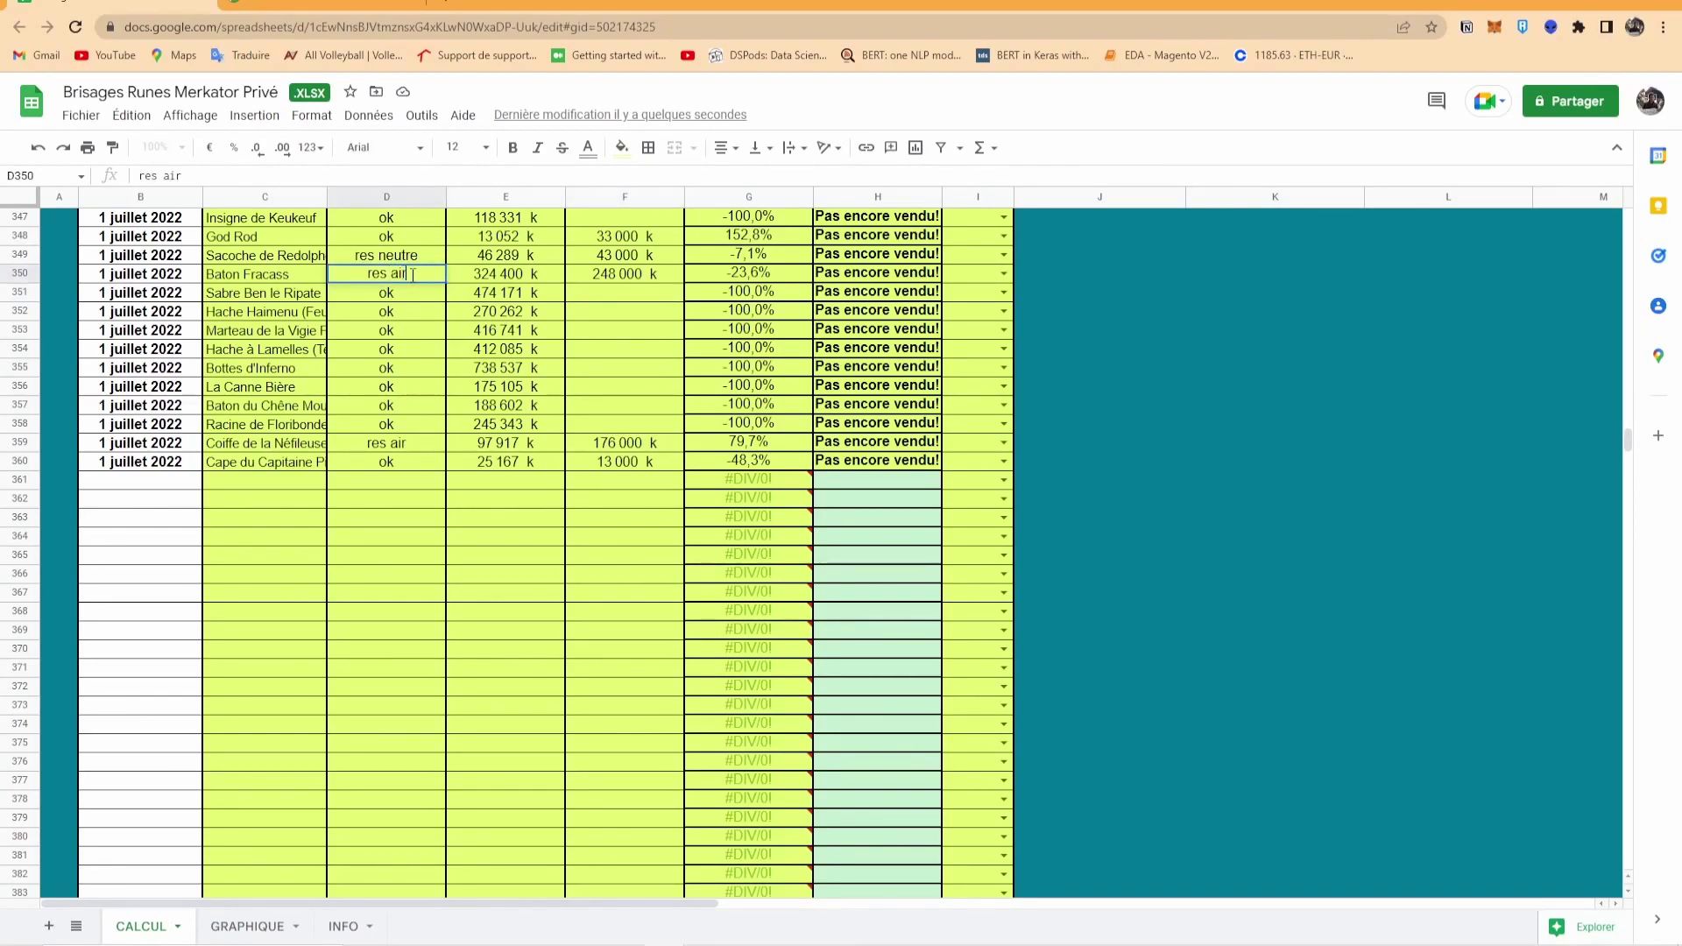
key("Return")
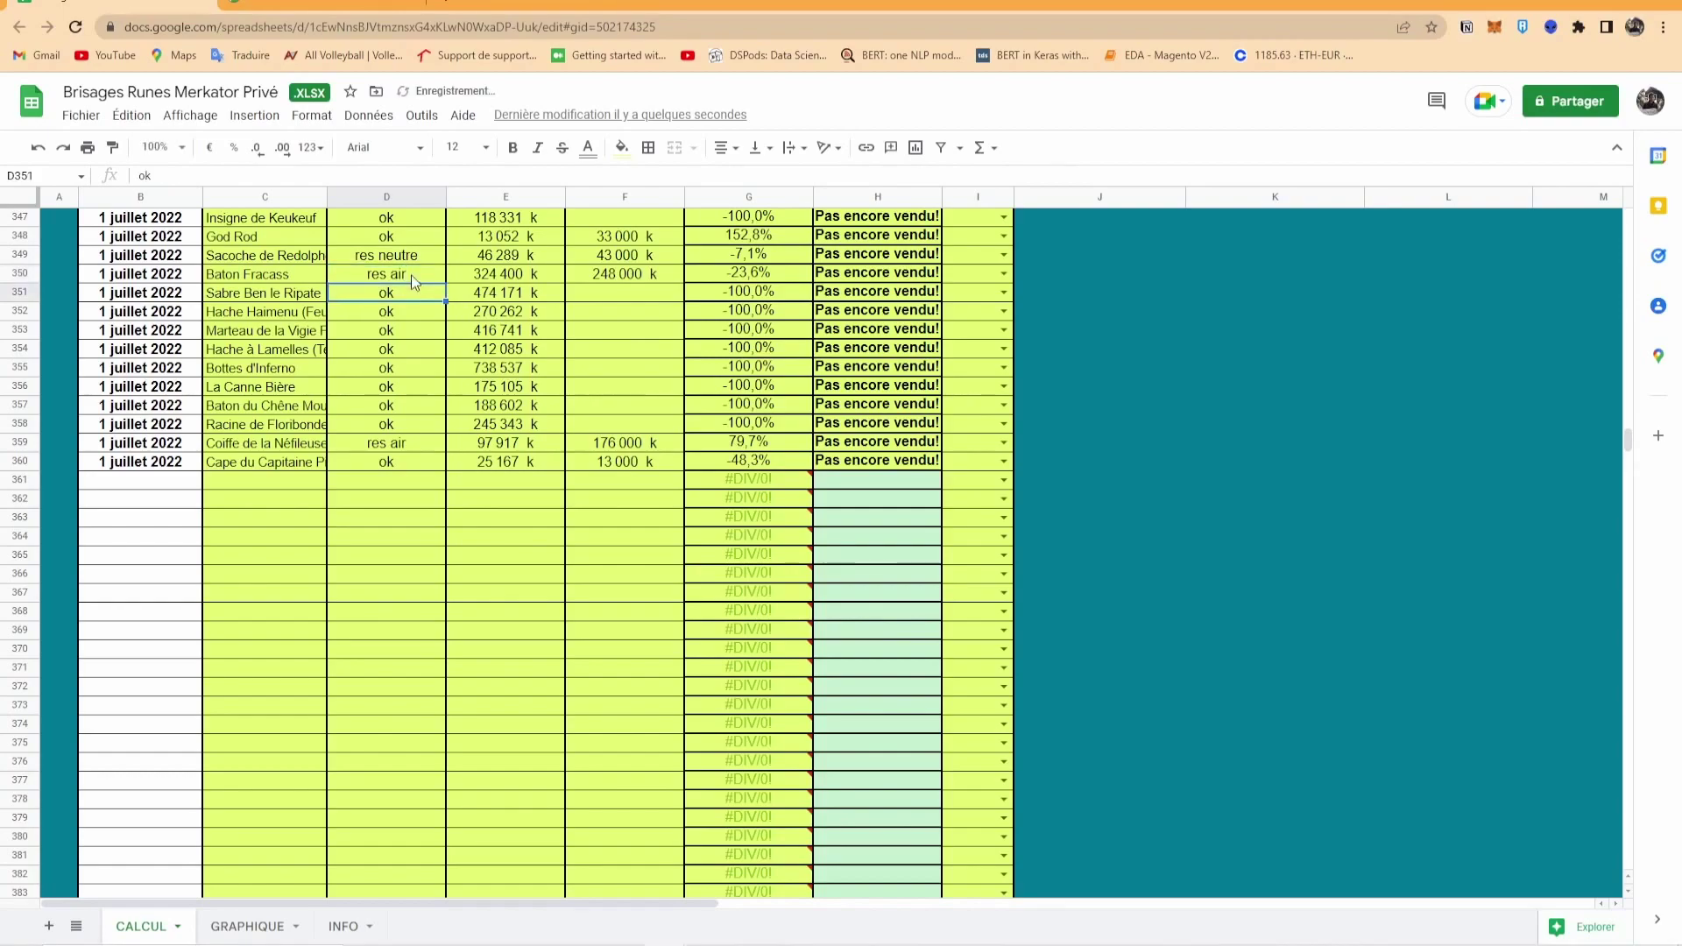
type("vit")
key("BackSpace")
key("BackSpace")
key("BackSpace")
key("Return")
key("Up")
type("ok")
key("Return")
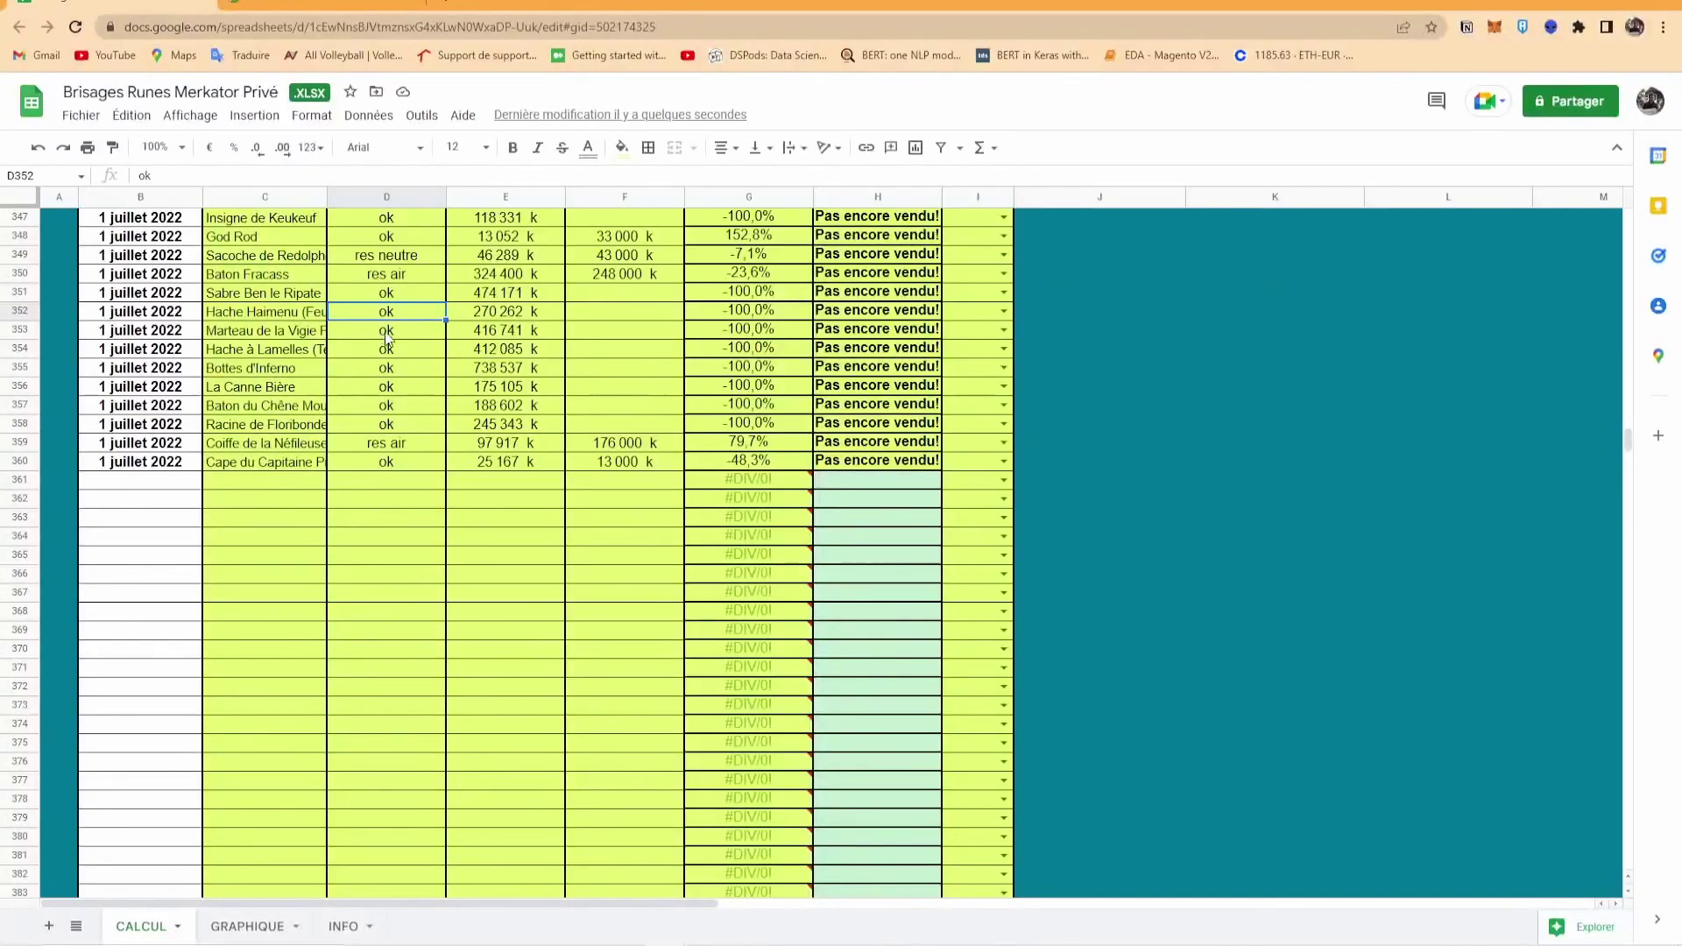
- Record "vita" in D356 of the spreadsheet as La Canne Bière's focus
left_click(394, 385)
type("vita")
key("Return")
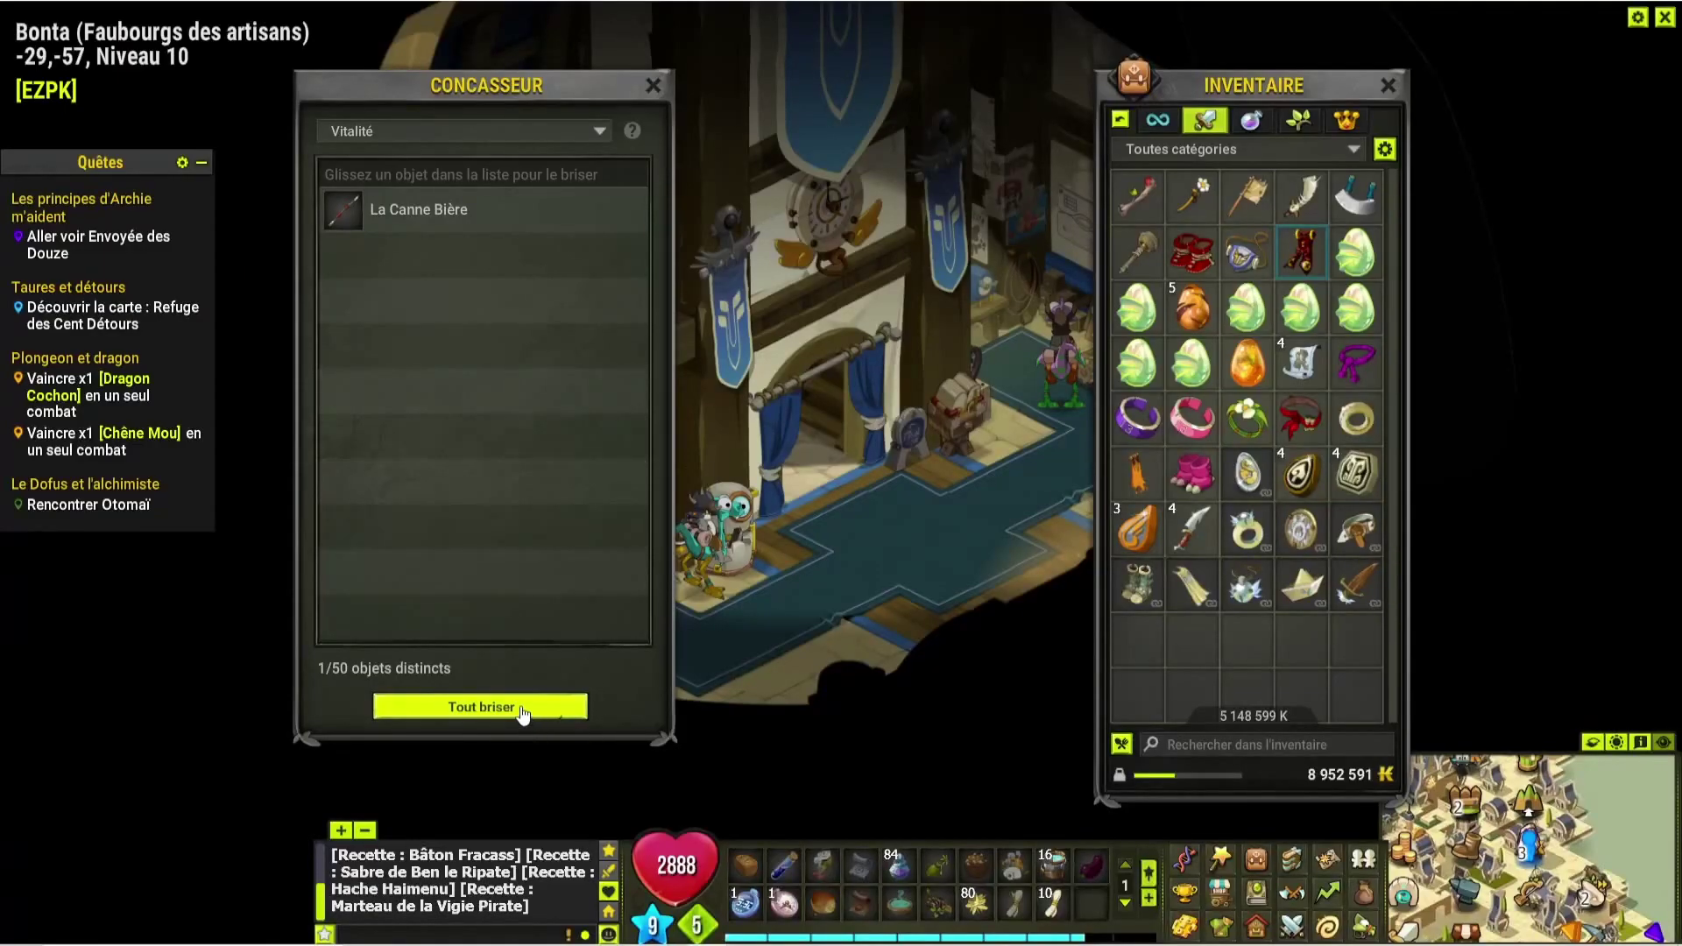
- Crush La Canne Bière in Dofus and record 110 000 as its rune value in F356 of the spreadsheet
left_click(505, 704)
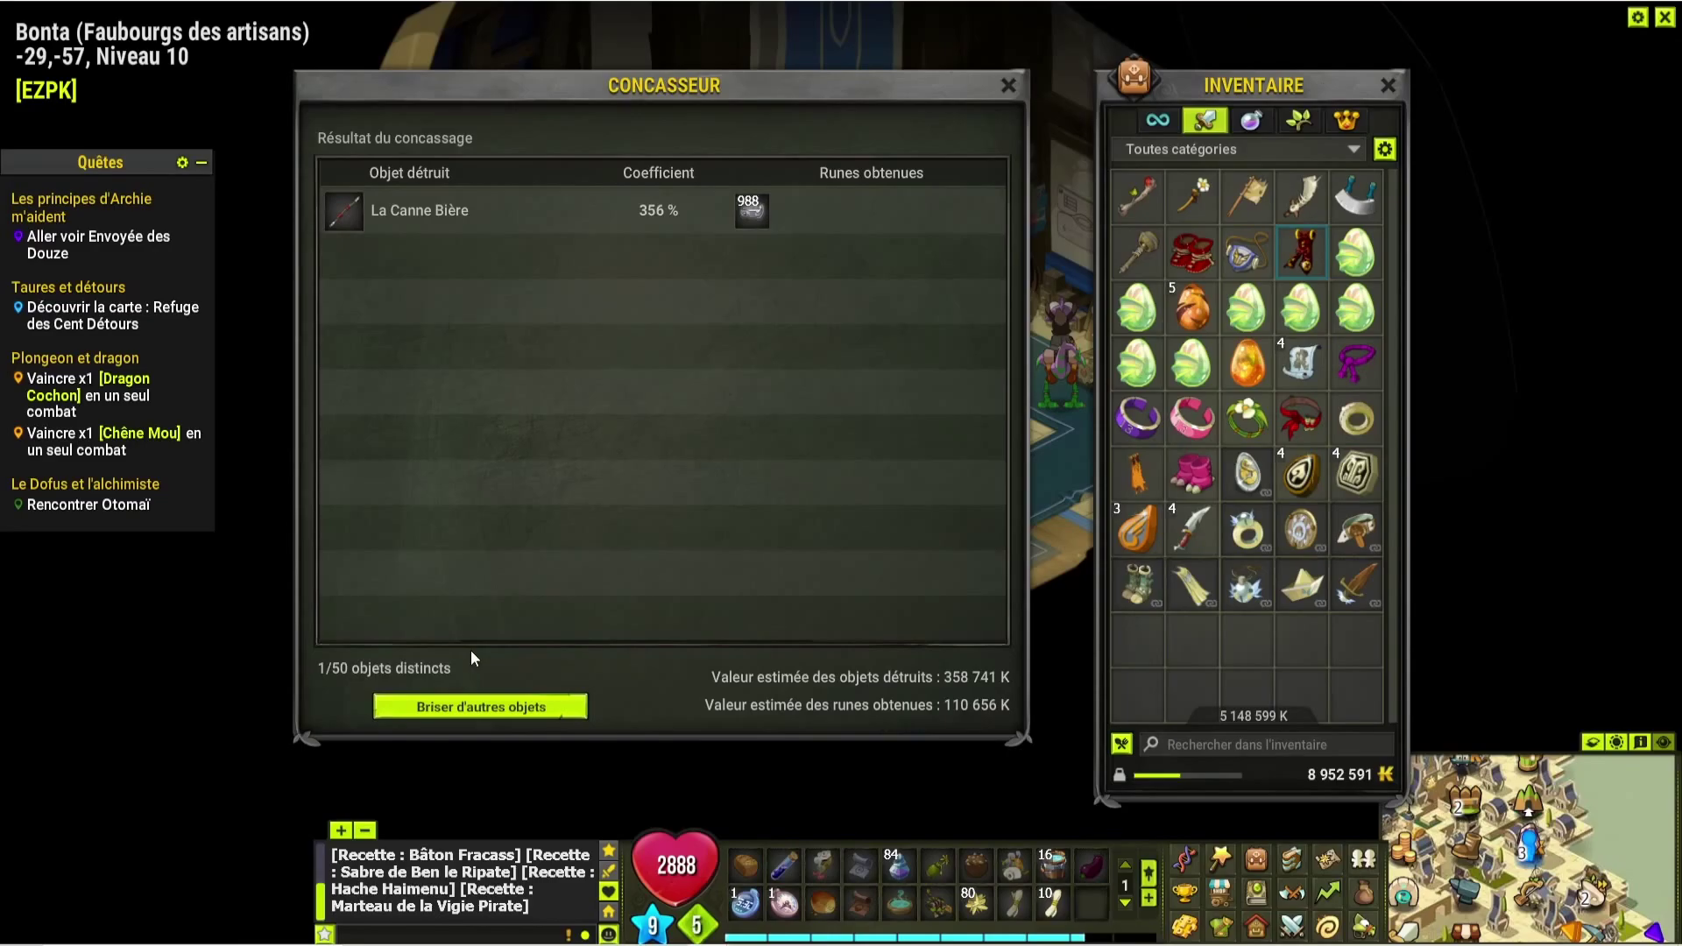
key("alt+Tab")
left_click(636, 388)
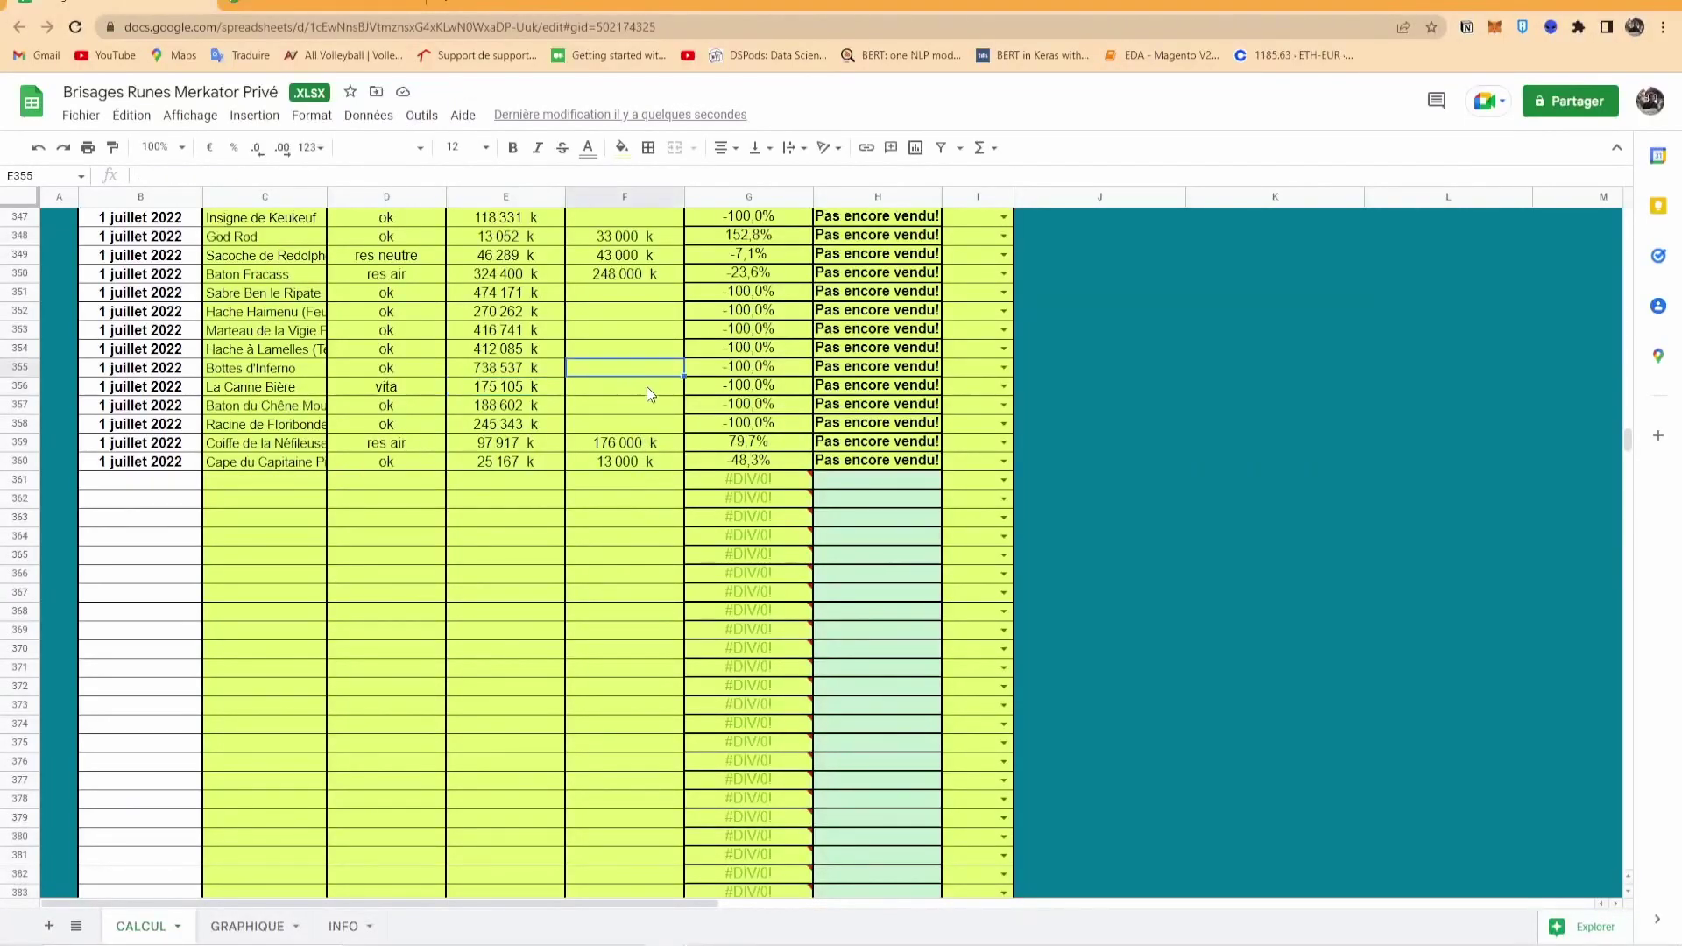
type("11000")
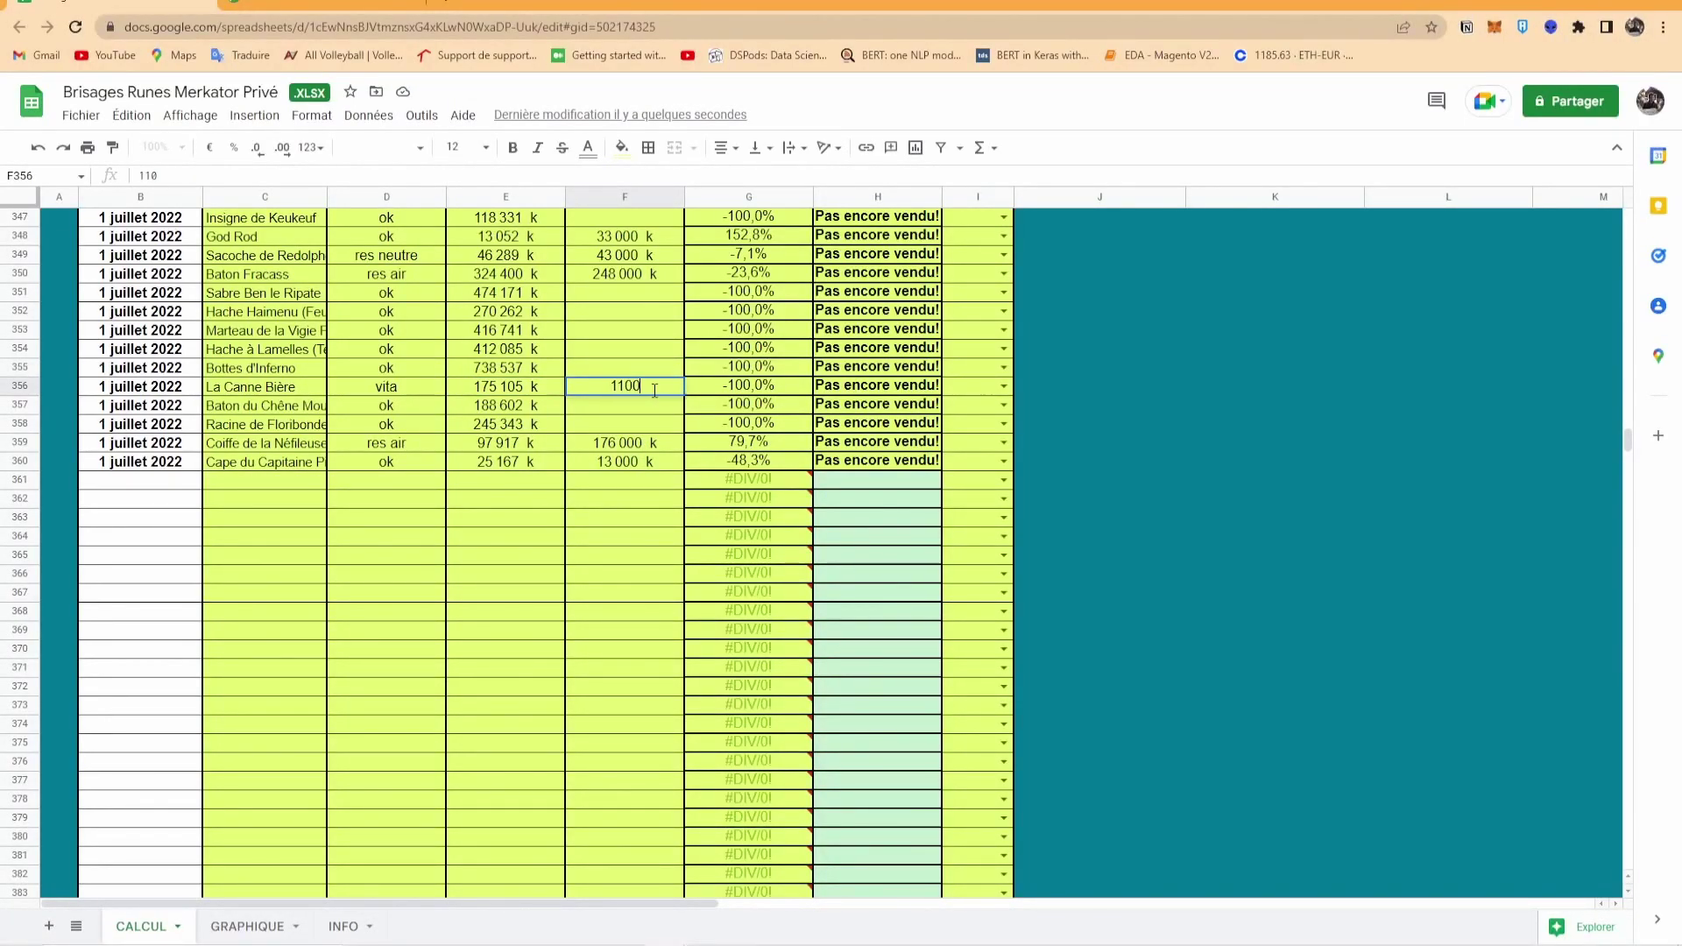
key("Return")
left_click(653, 391)
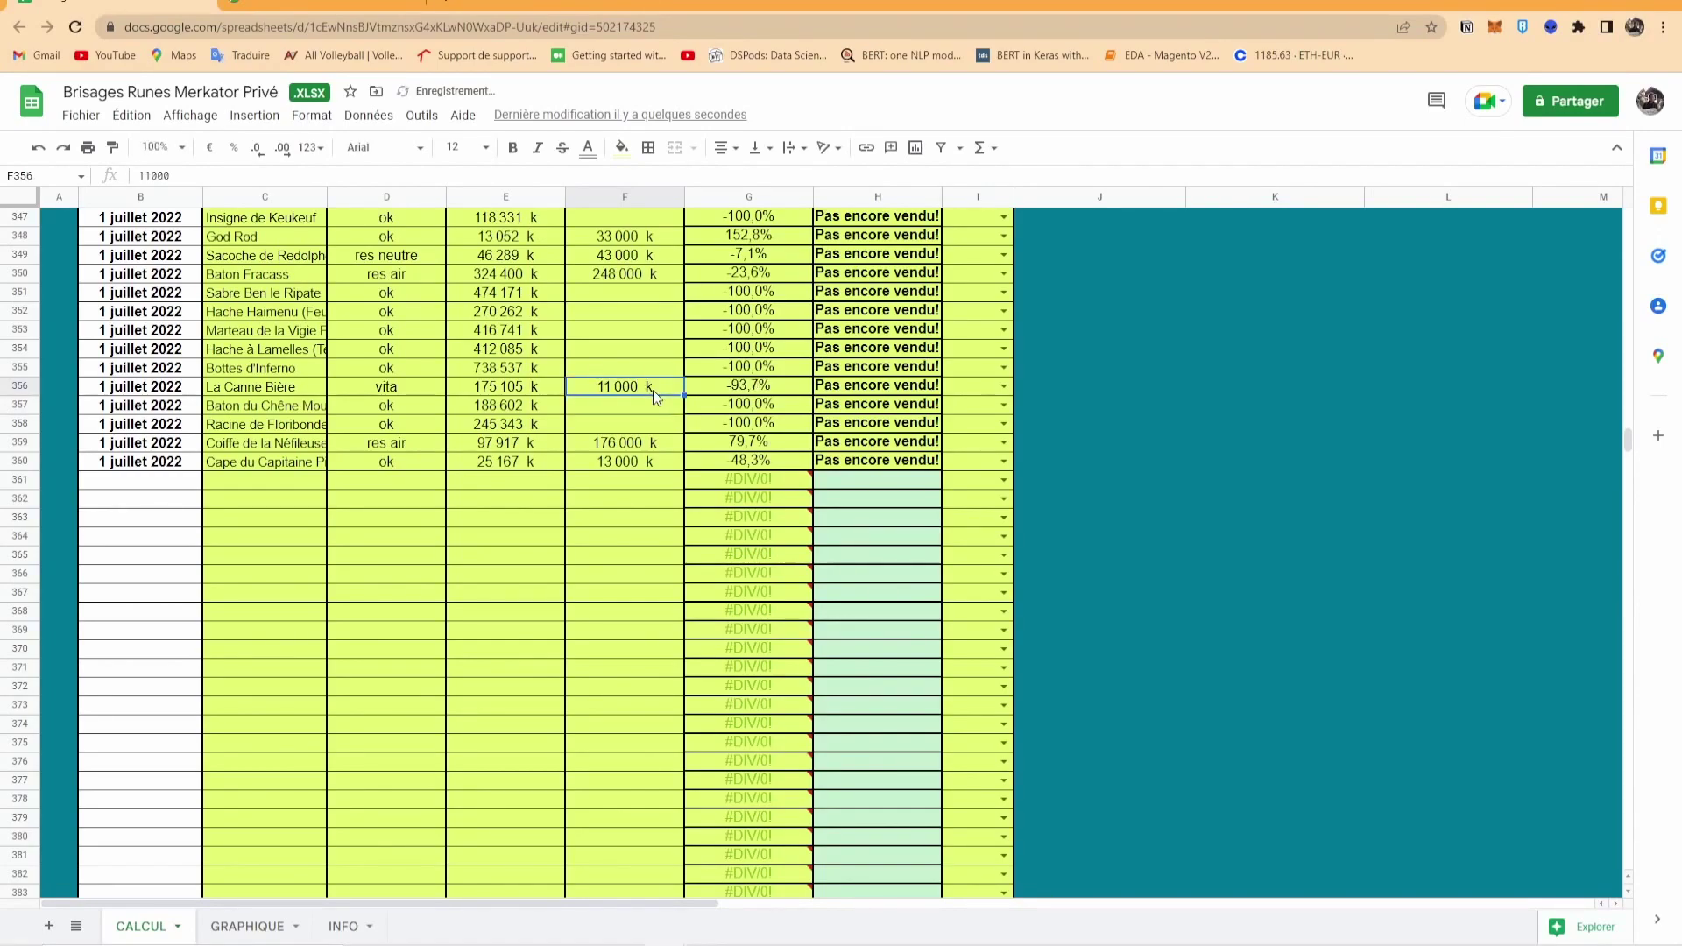
scroll(654, 391, "up", 1)
left_click(308, 175)
type("0")
key("Return")
scroll(302, 209, "down", 1)
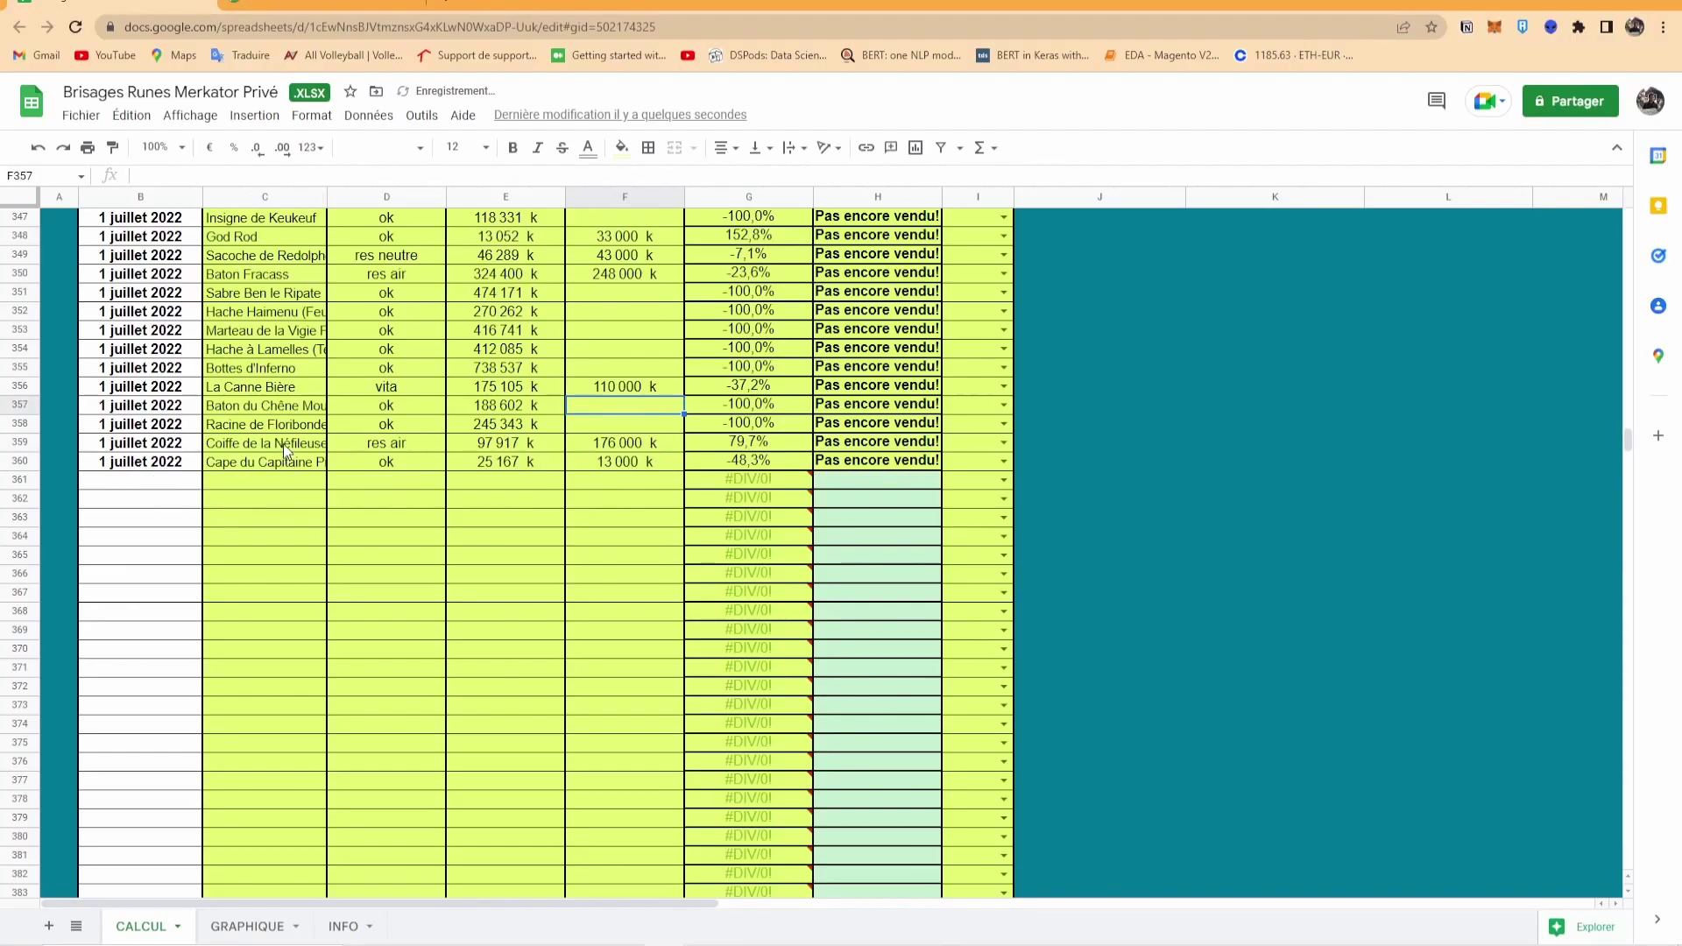
- Start another crushing batch in Dofus and add the Bâton du Chêne Mou to the crusher
key("alt+Tab")
left_click(515, 705)
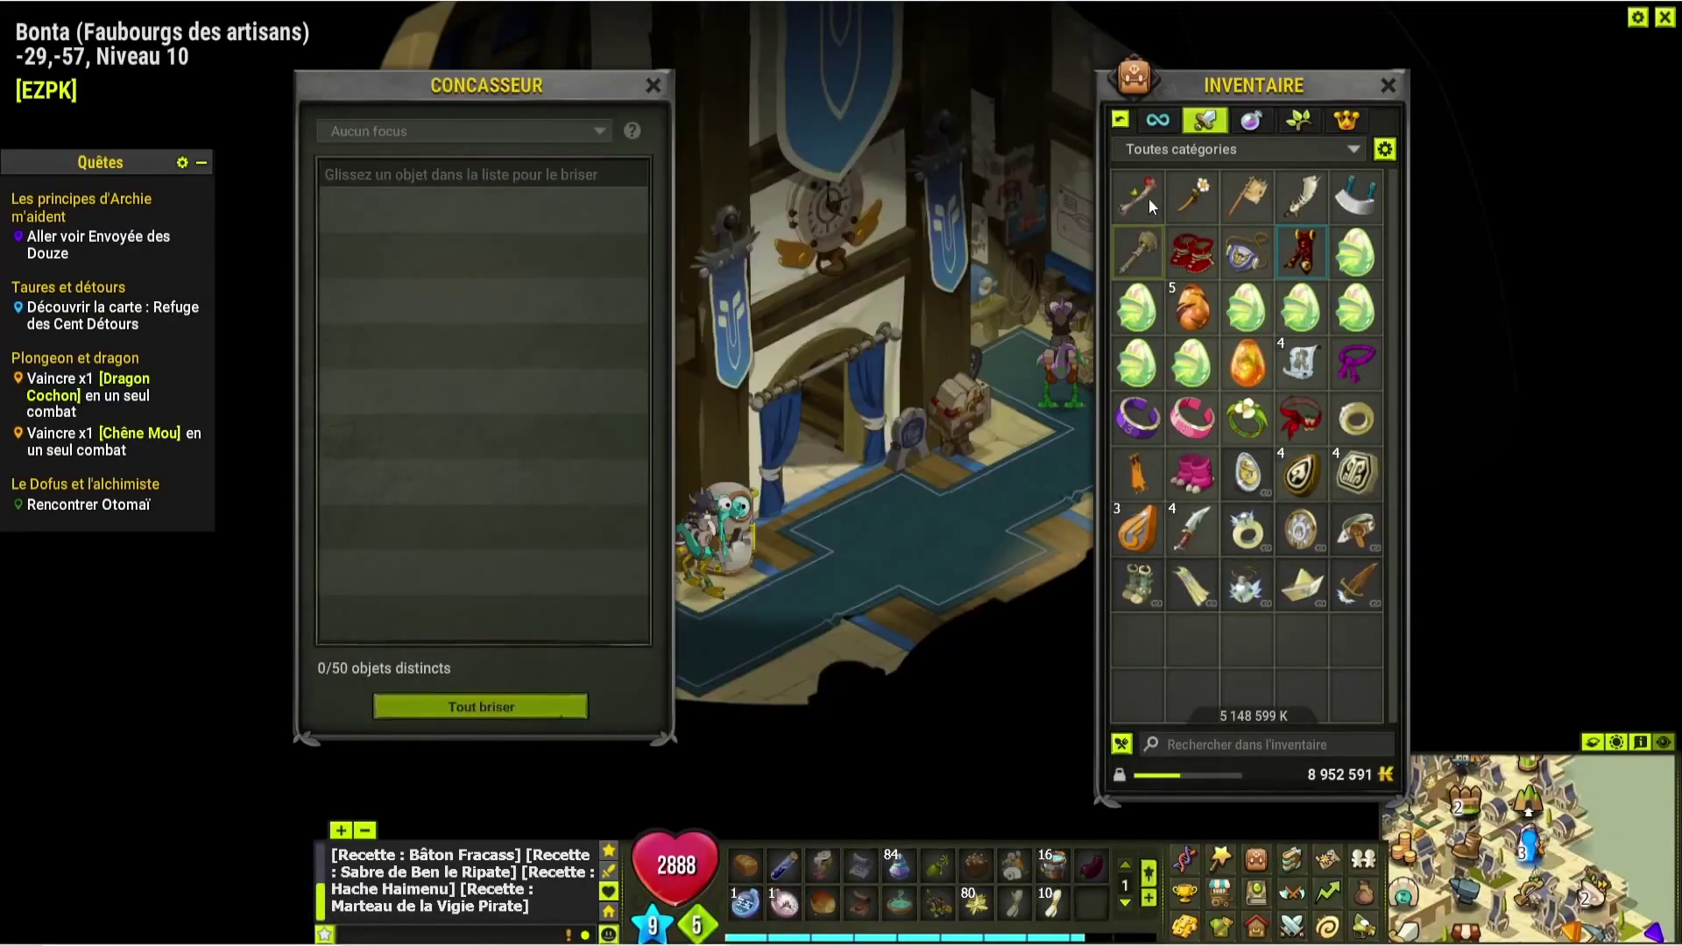
mouse_move(1125, 198)
left_click_drag(1125, 198, 455, 212)
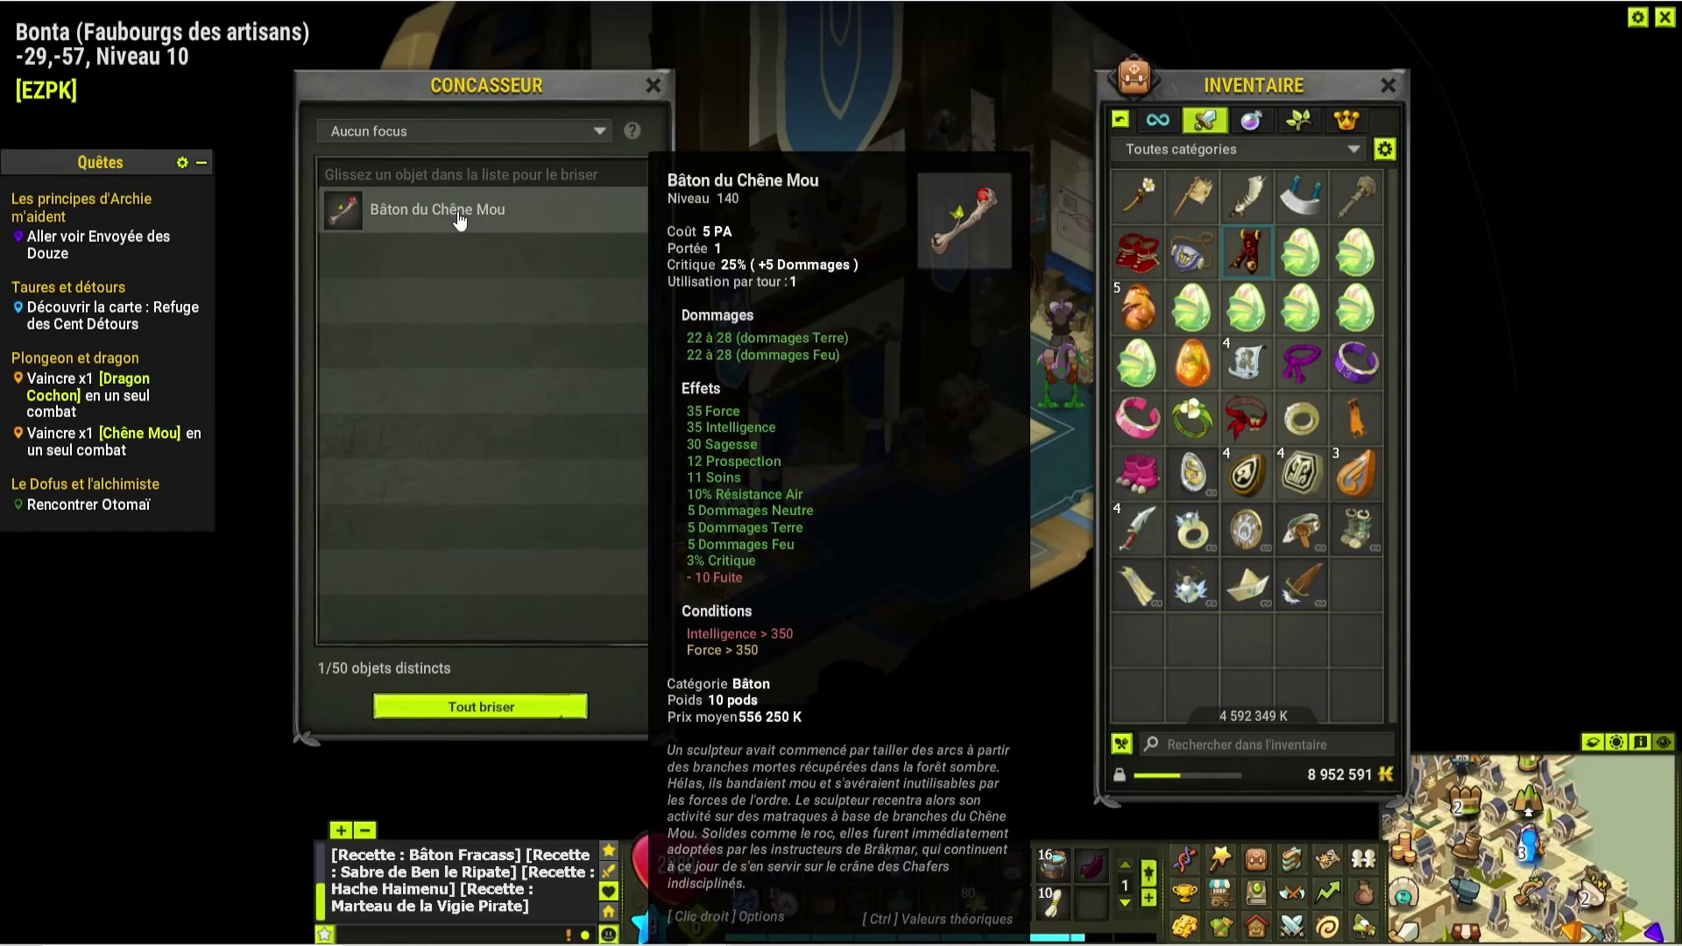
- Look up the Bâton du Chêne Mou on Profus and record "res air" as its focus in D357 of the spreadsheet
key("alt+Tab")
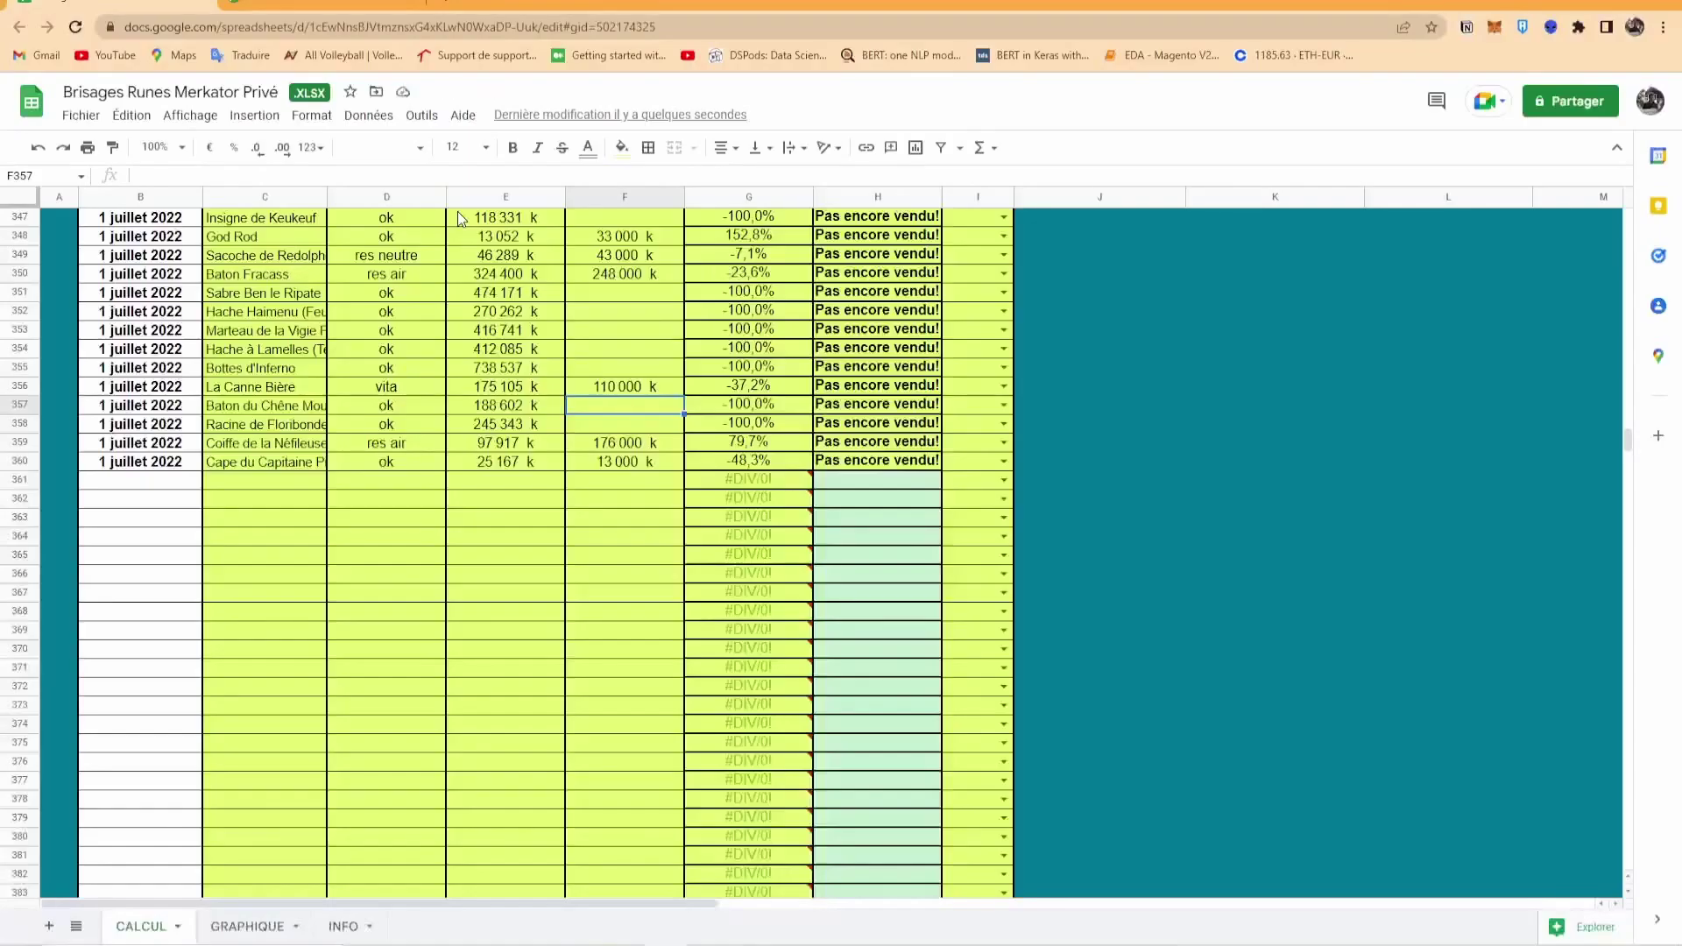
key("ctrl+Tab")
left_click(428, 254)
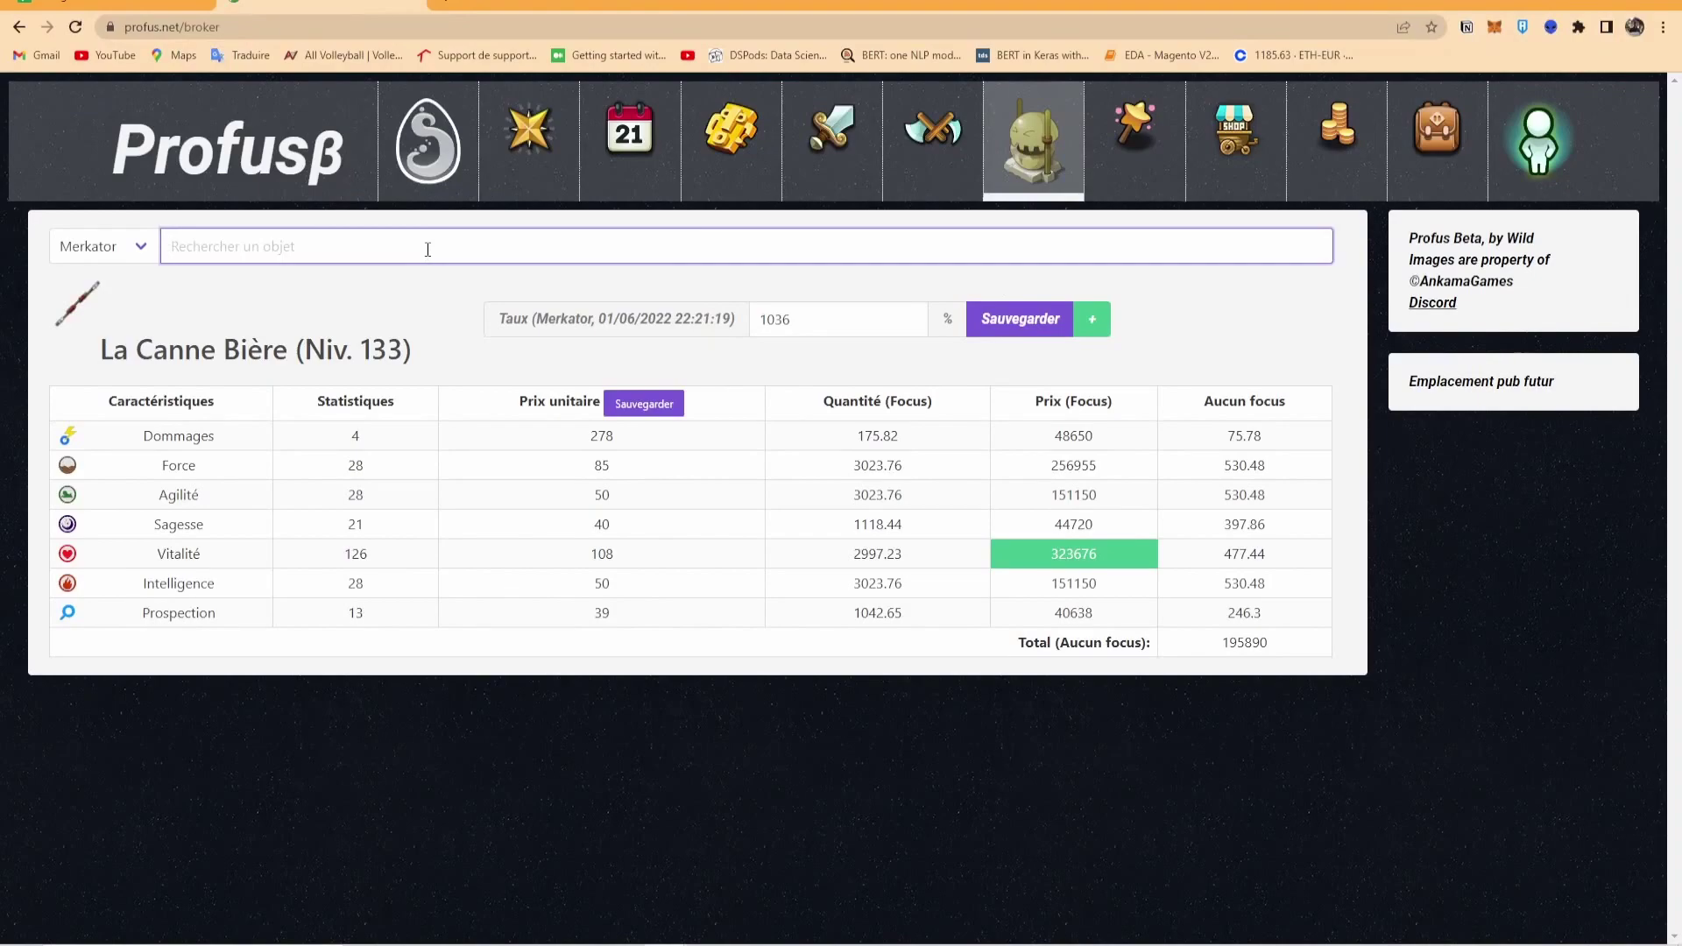
type("mou")
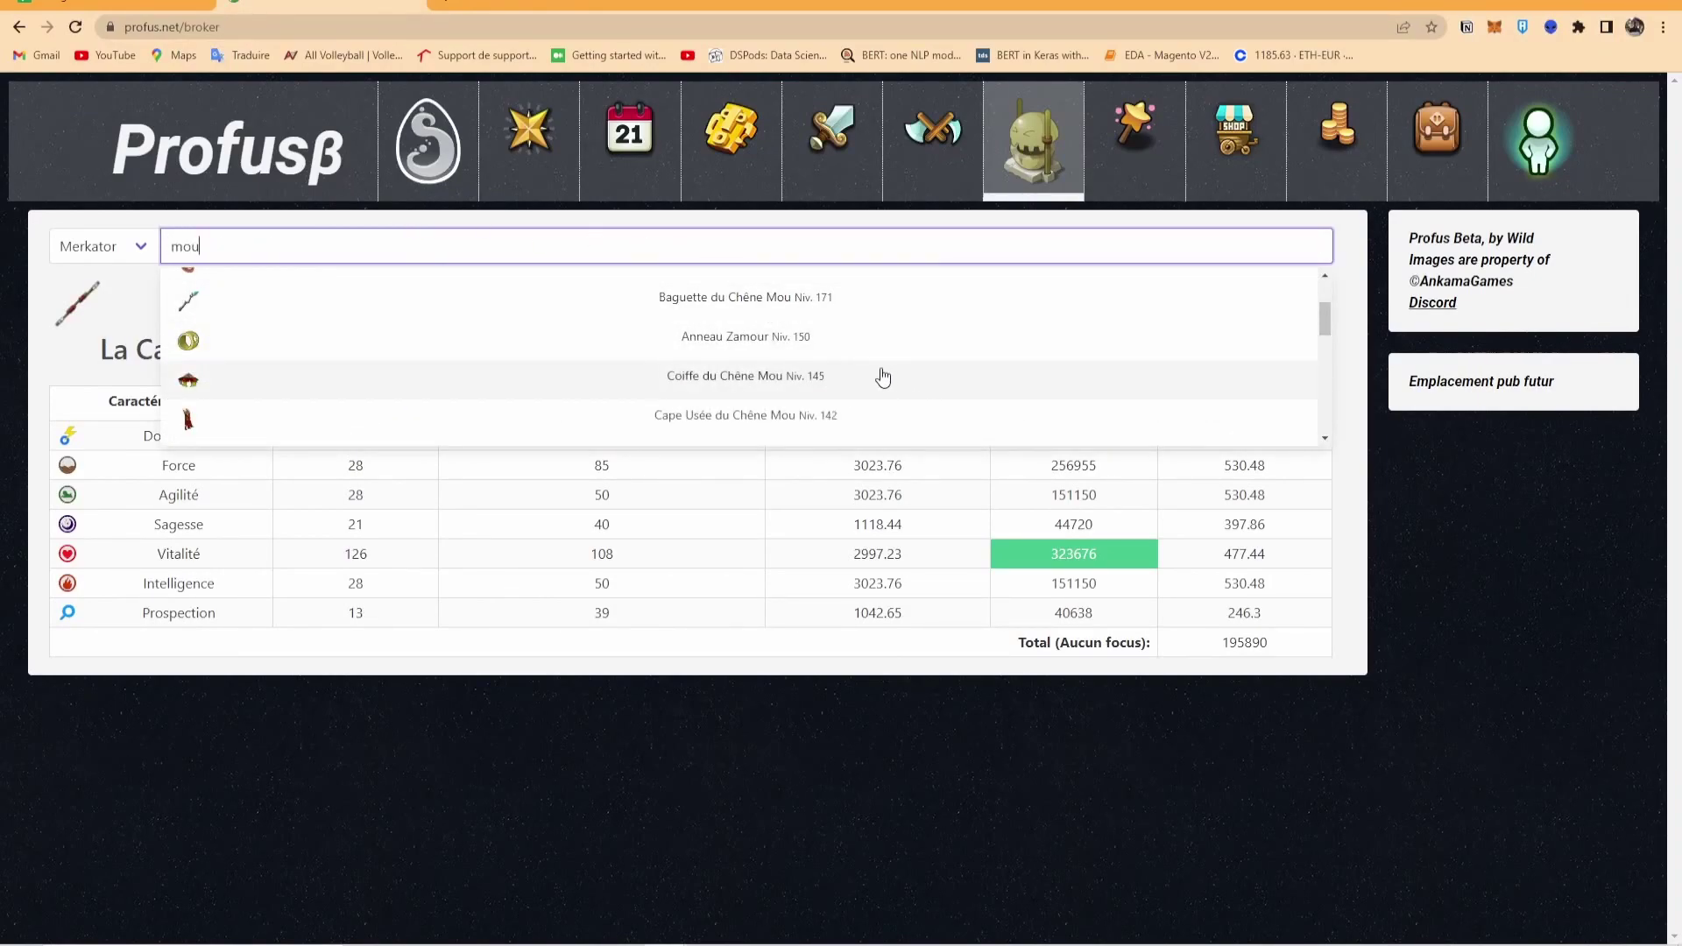
scroll(854, 410, "down", 3)
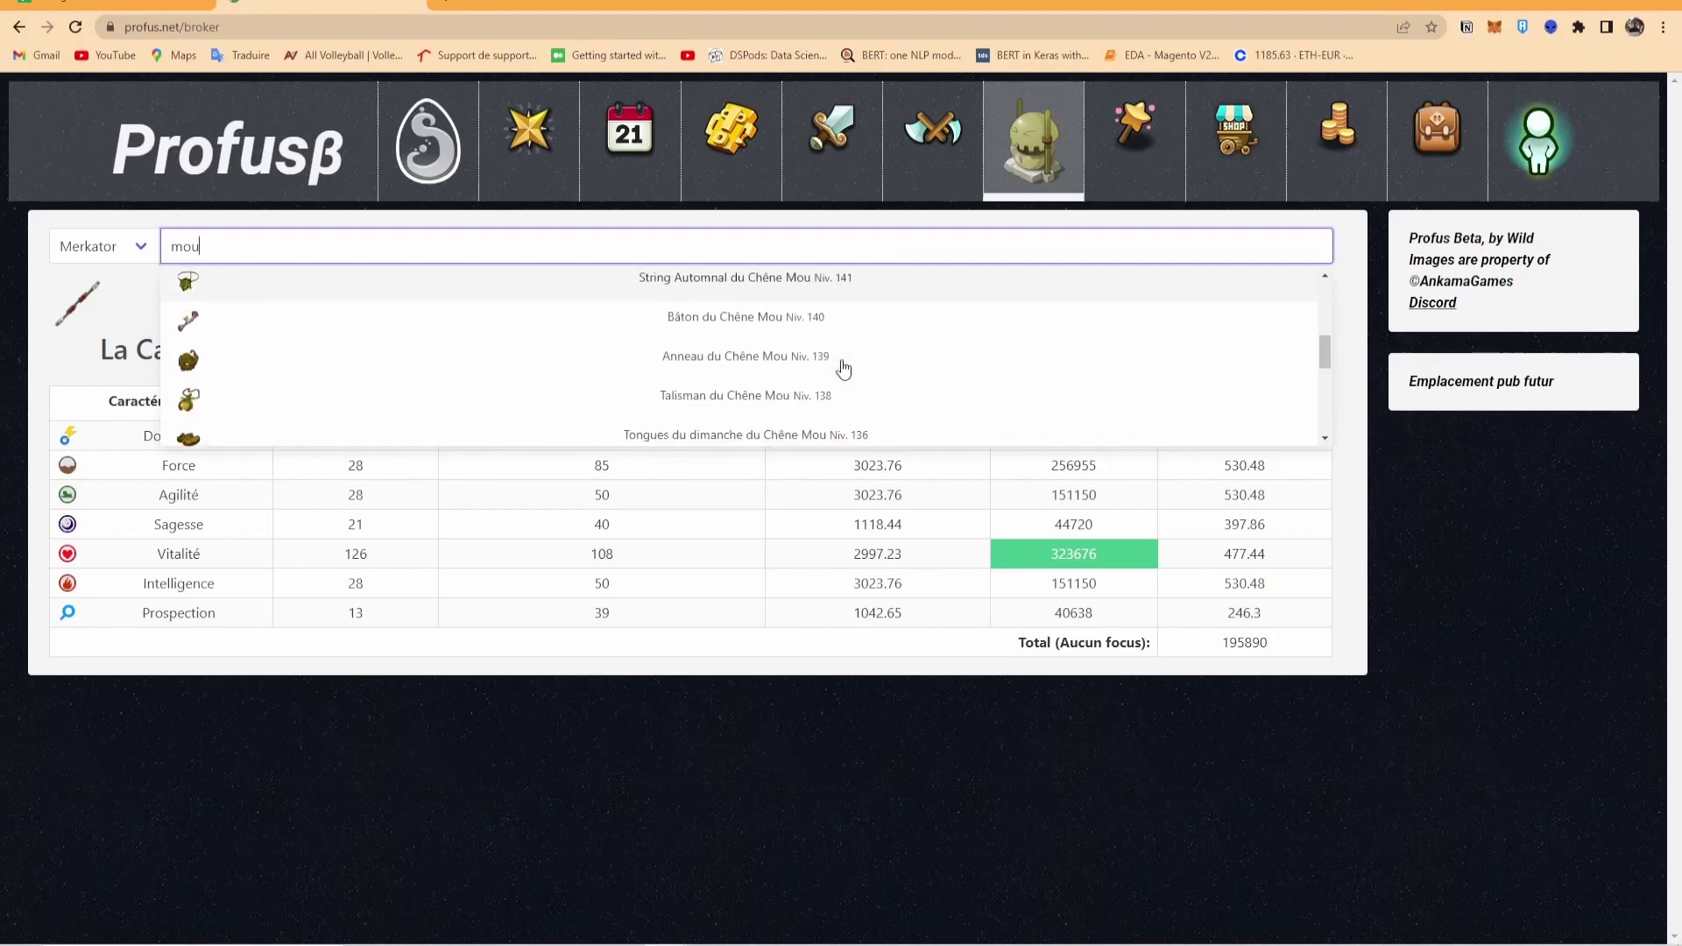
left_click(829, 325)
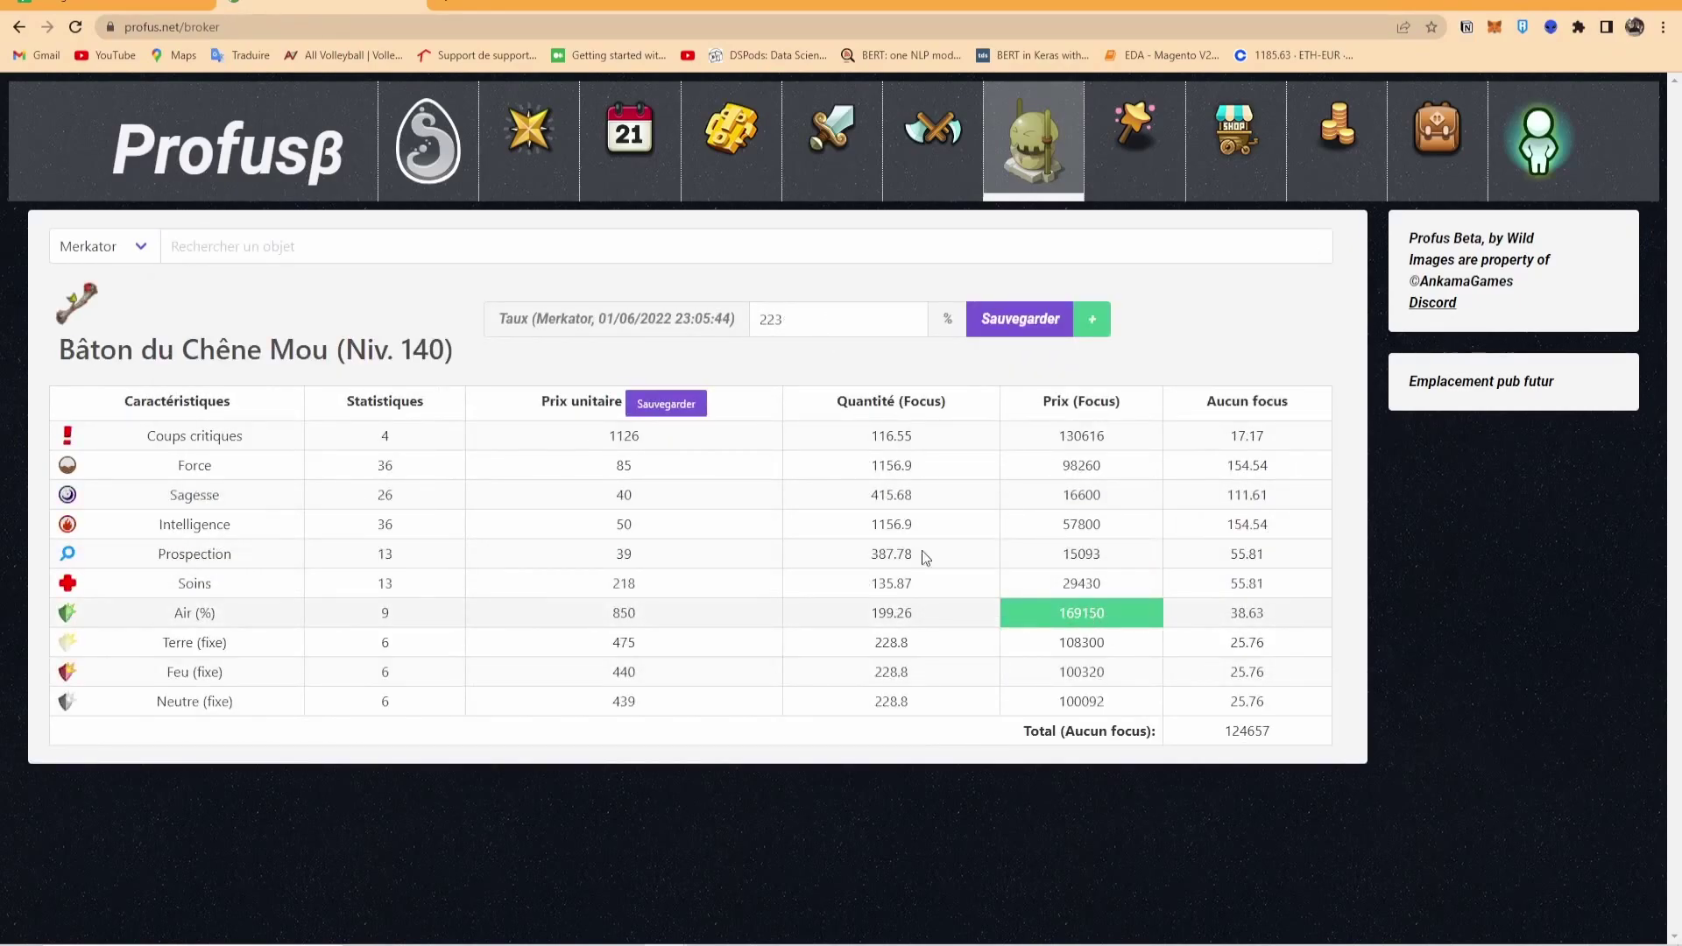
left_click(113, 5)
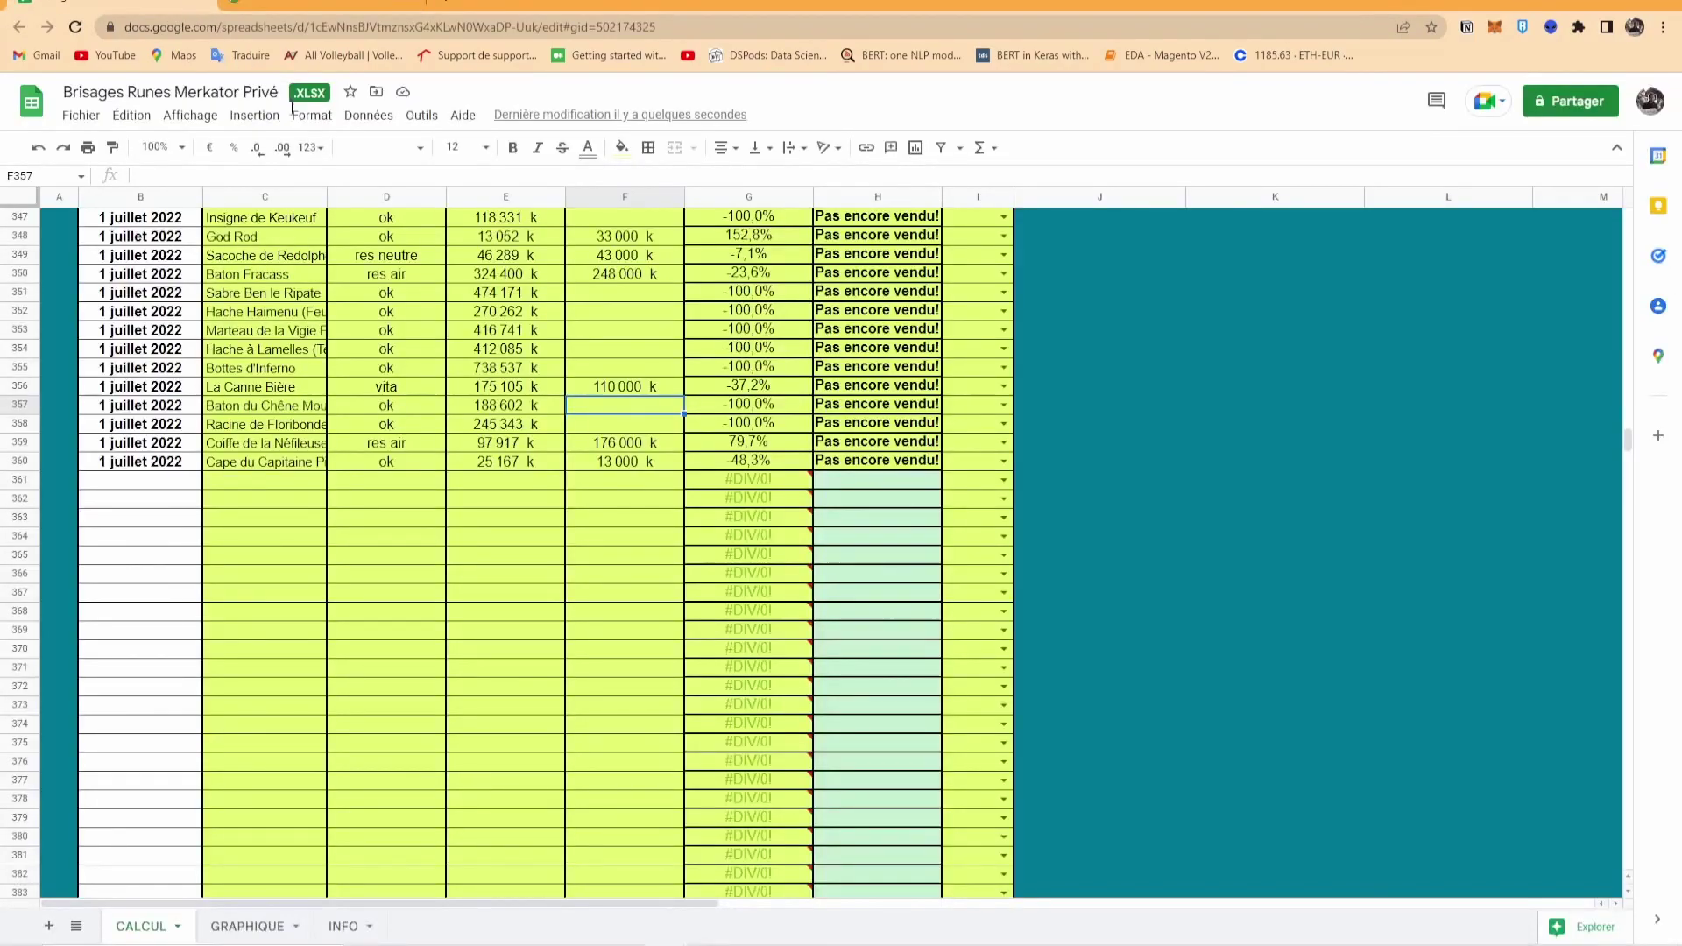
left_click(406, 410)
type("res air")
key("Return")
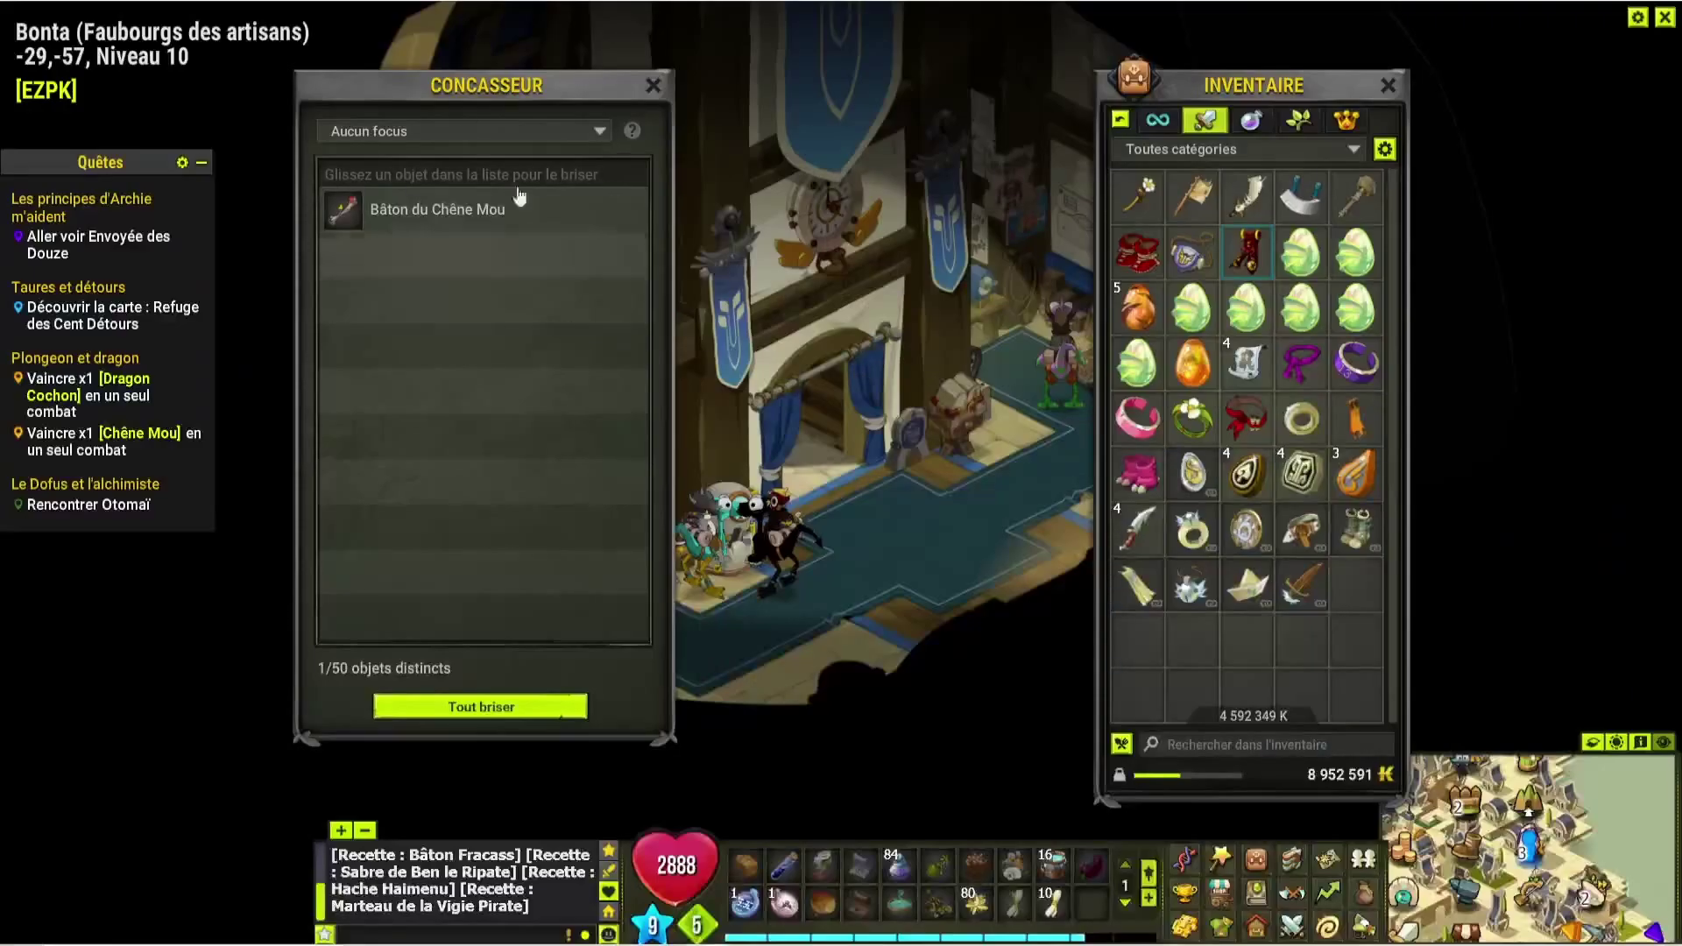
- Set the crusher focus to % Résistance Air in Dofus and crush the Bâton du Chêne Mou
left_click(470, 133)
left_click(465, 300)
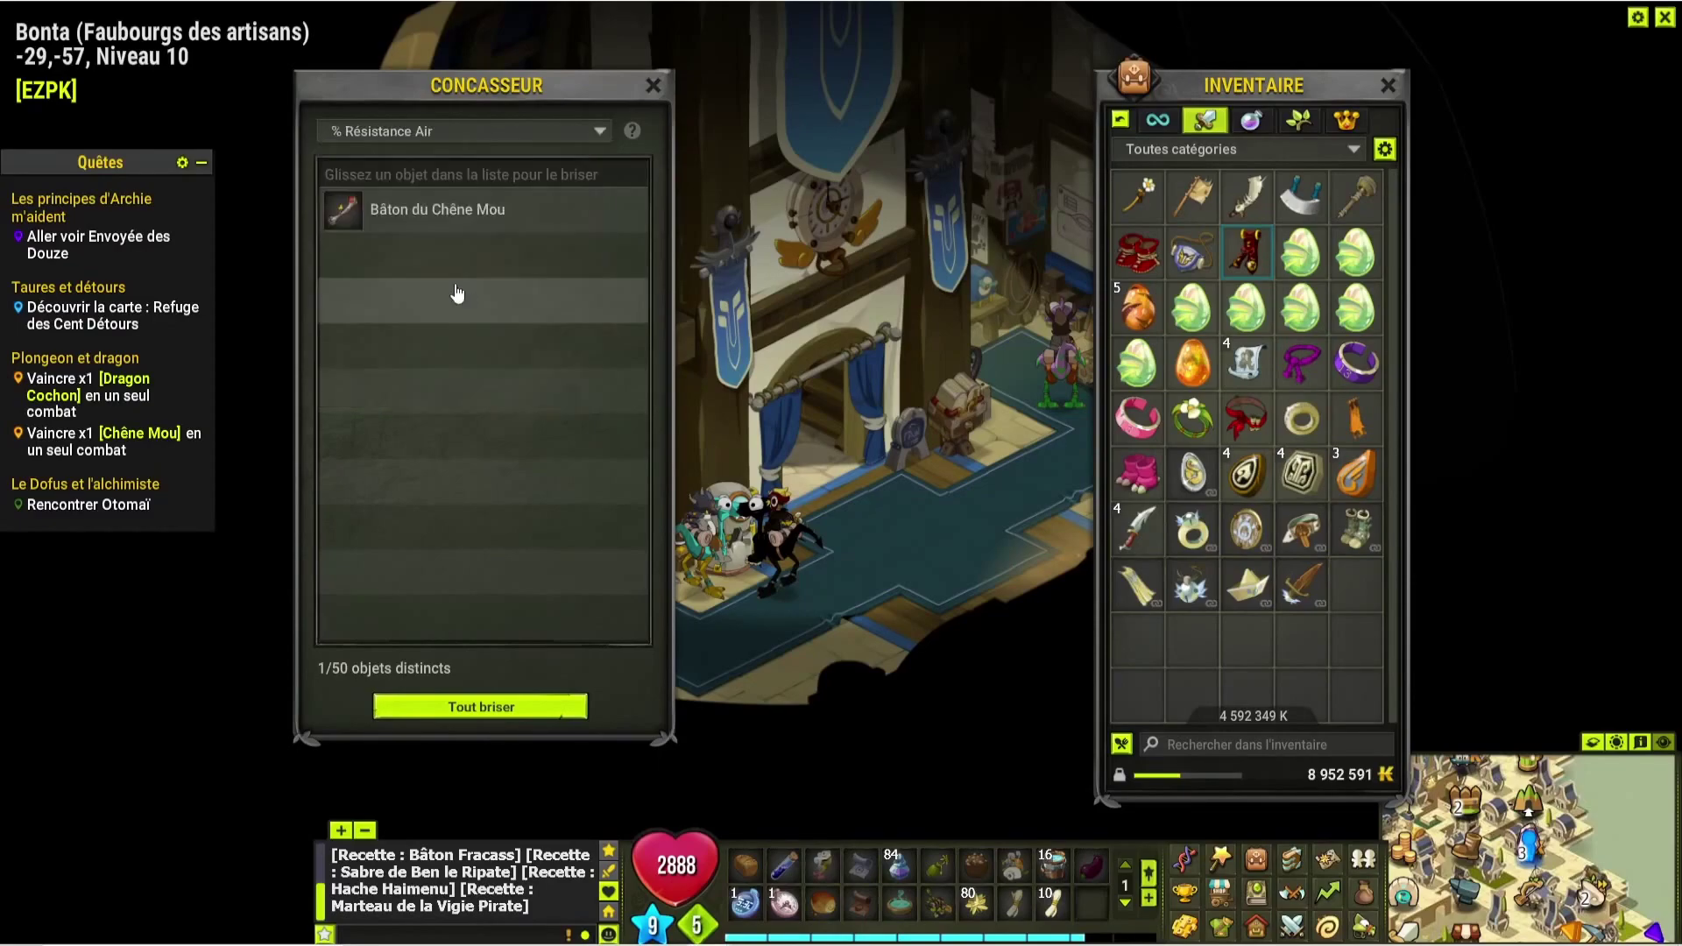
mouse_move(346, 217)
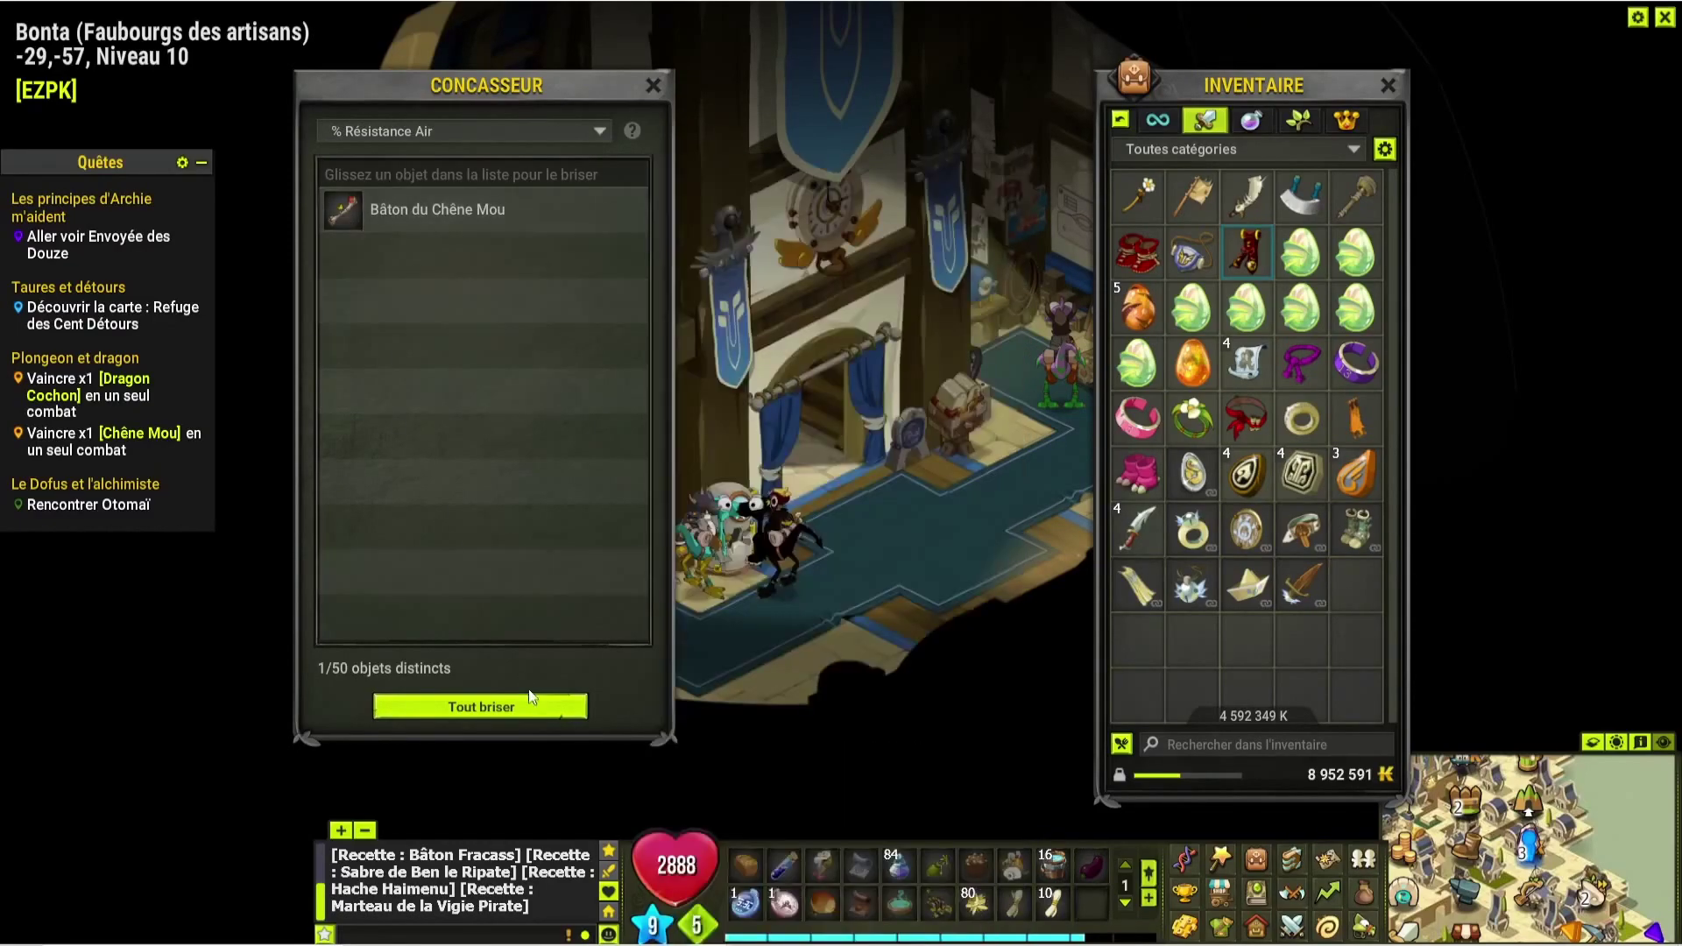
left_click(480, 706)
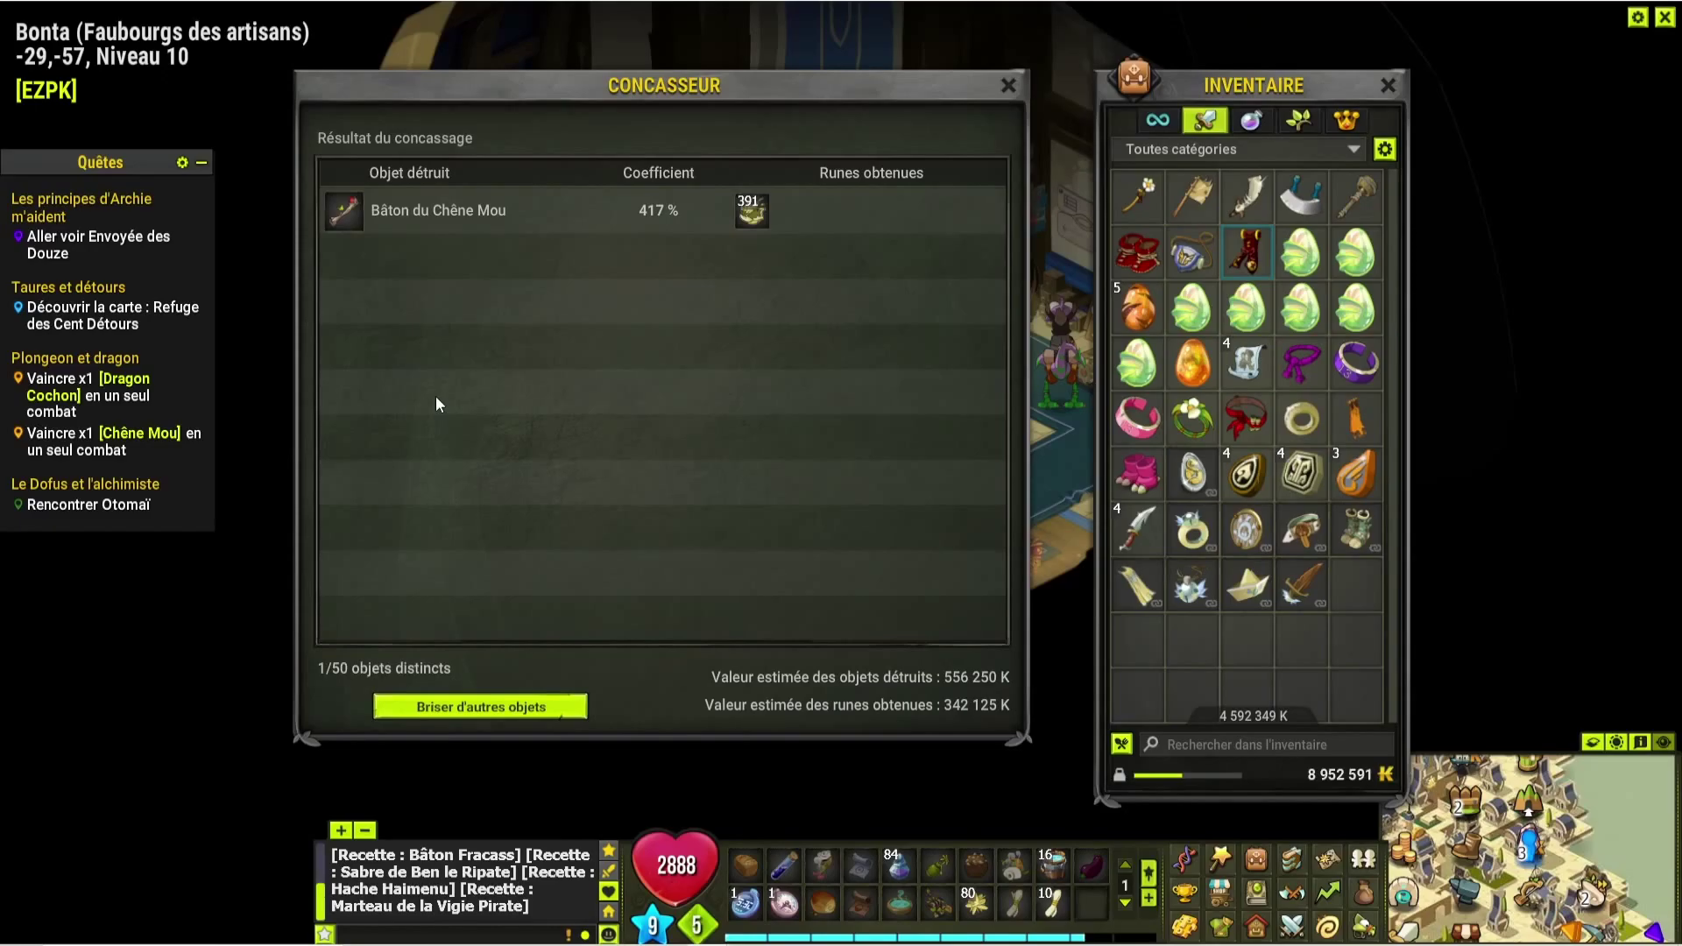
- Record 342 000 as the Bâton du Chêne Mou's rune value in F357 of the spreadsheet
key("alt+Tab")
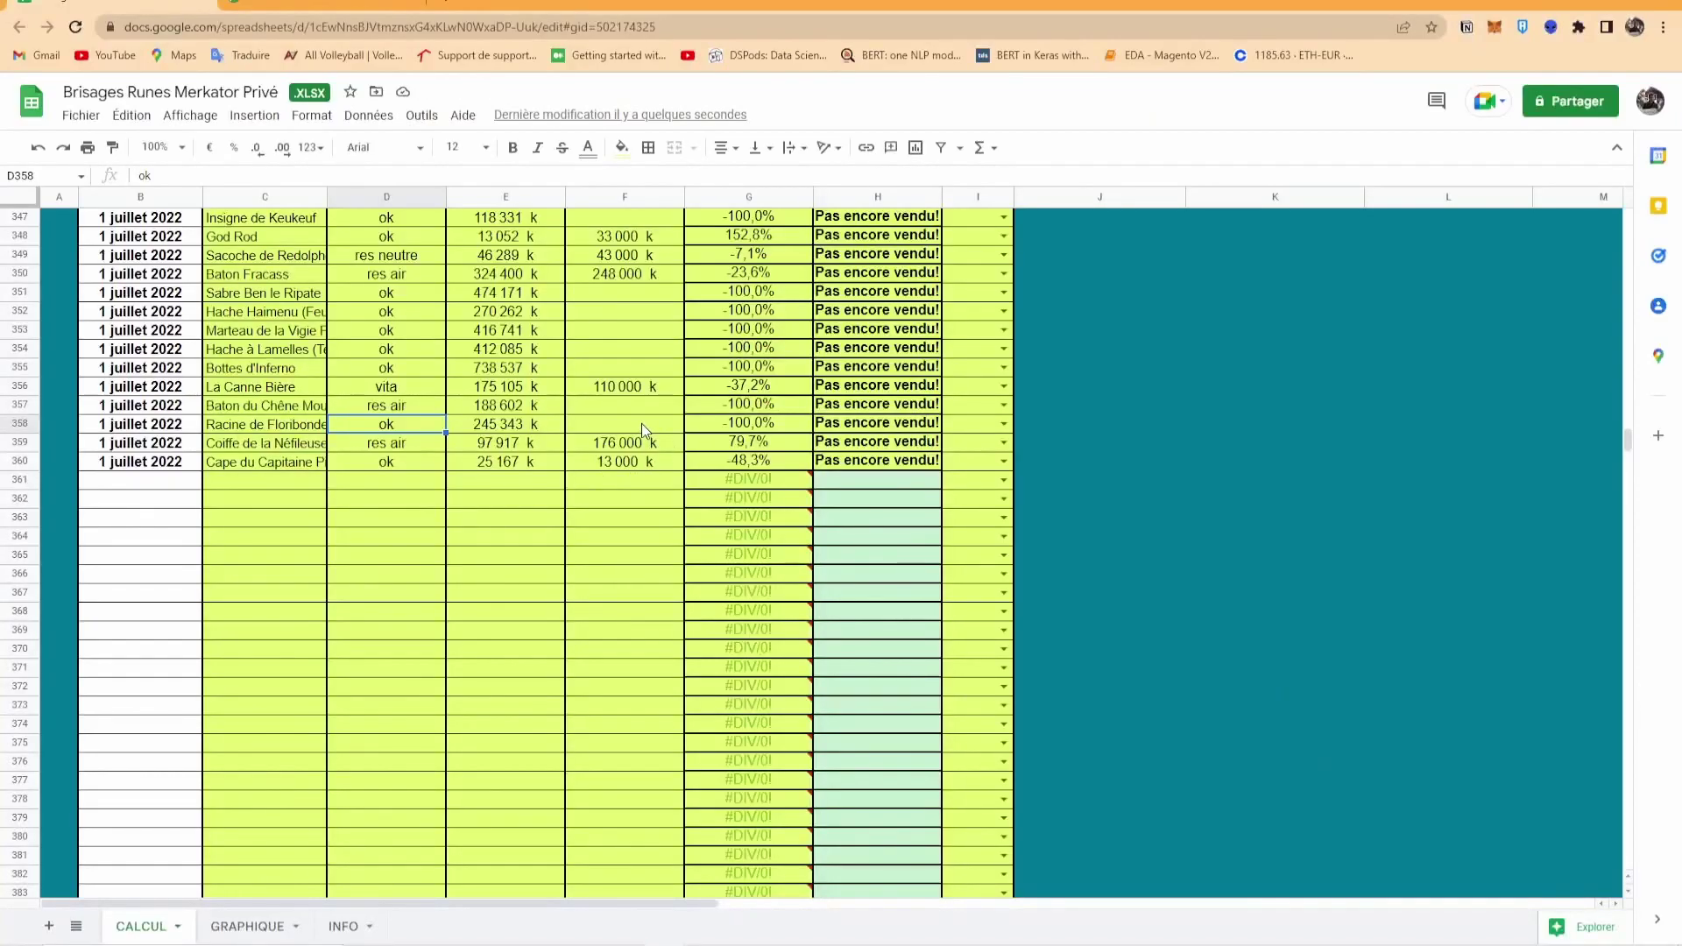
left_click(615, 405)
type("342000")
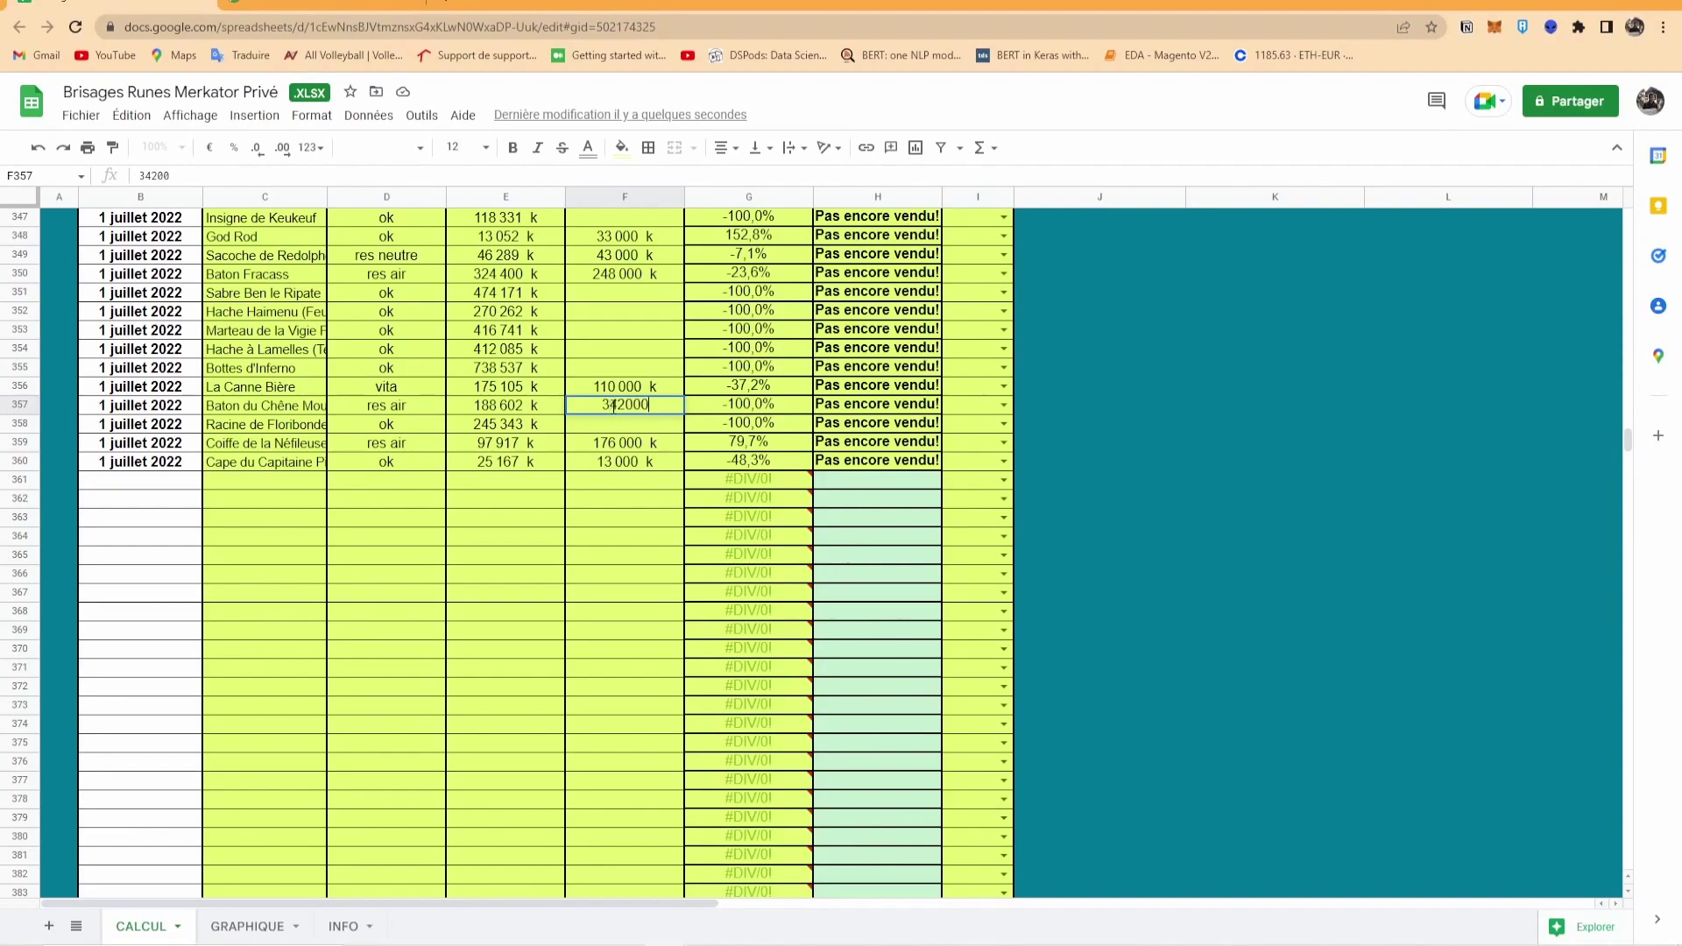
key("Return")
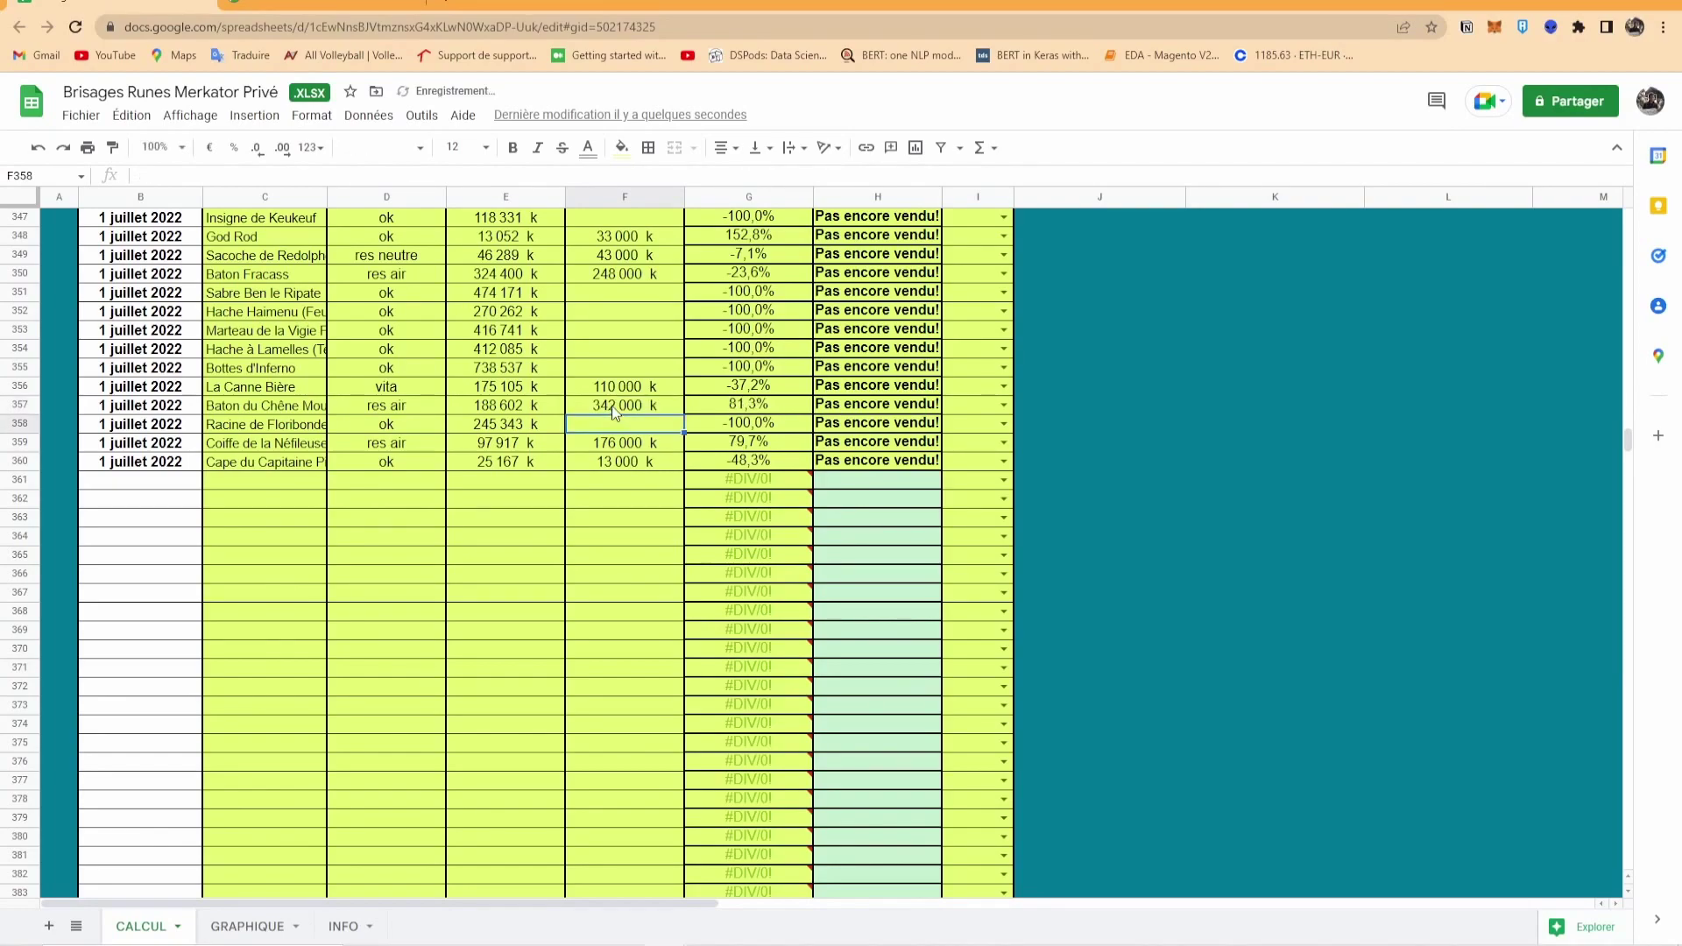
key("Up")
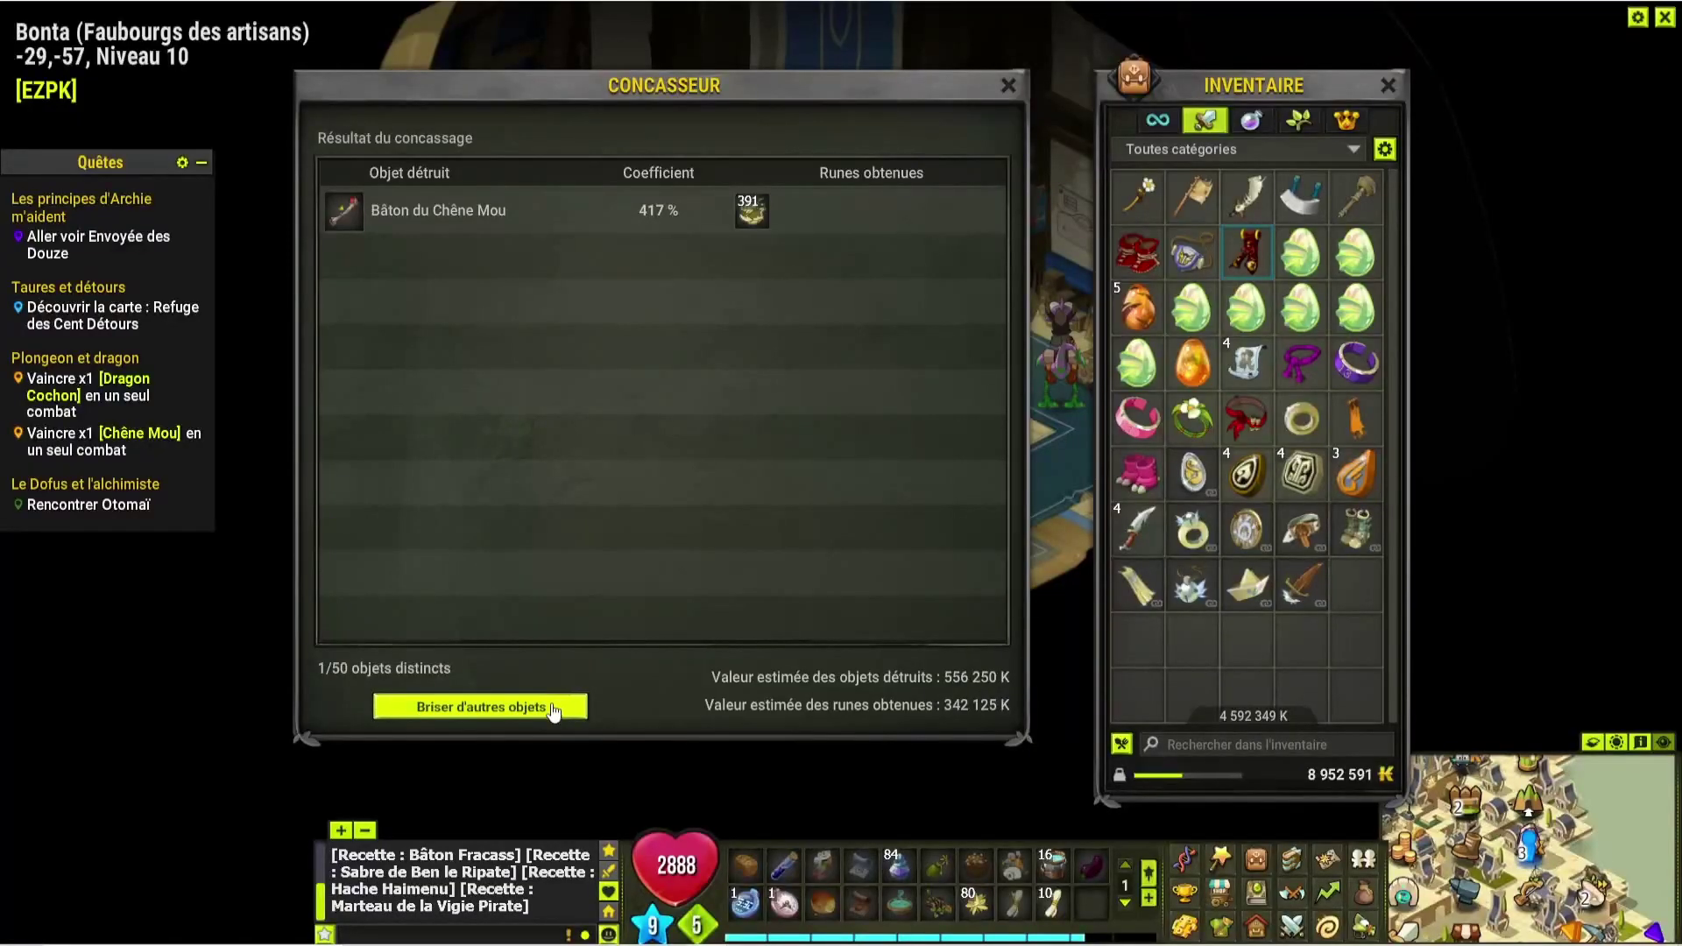
- Add the Racine de Floribonde to a new crushing batch in Dofus and look it up on Profus
left_click(557, 702)
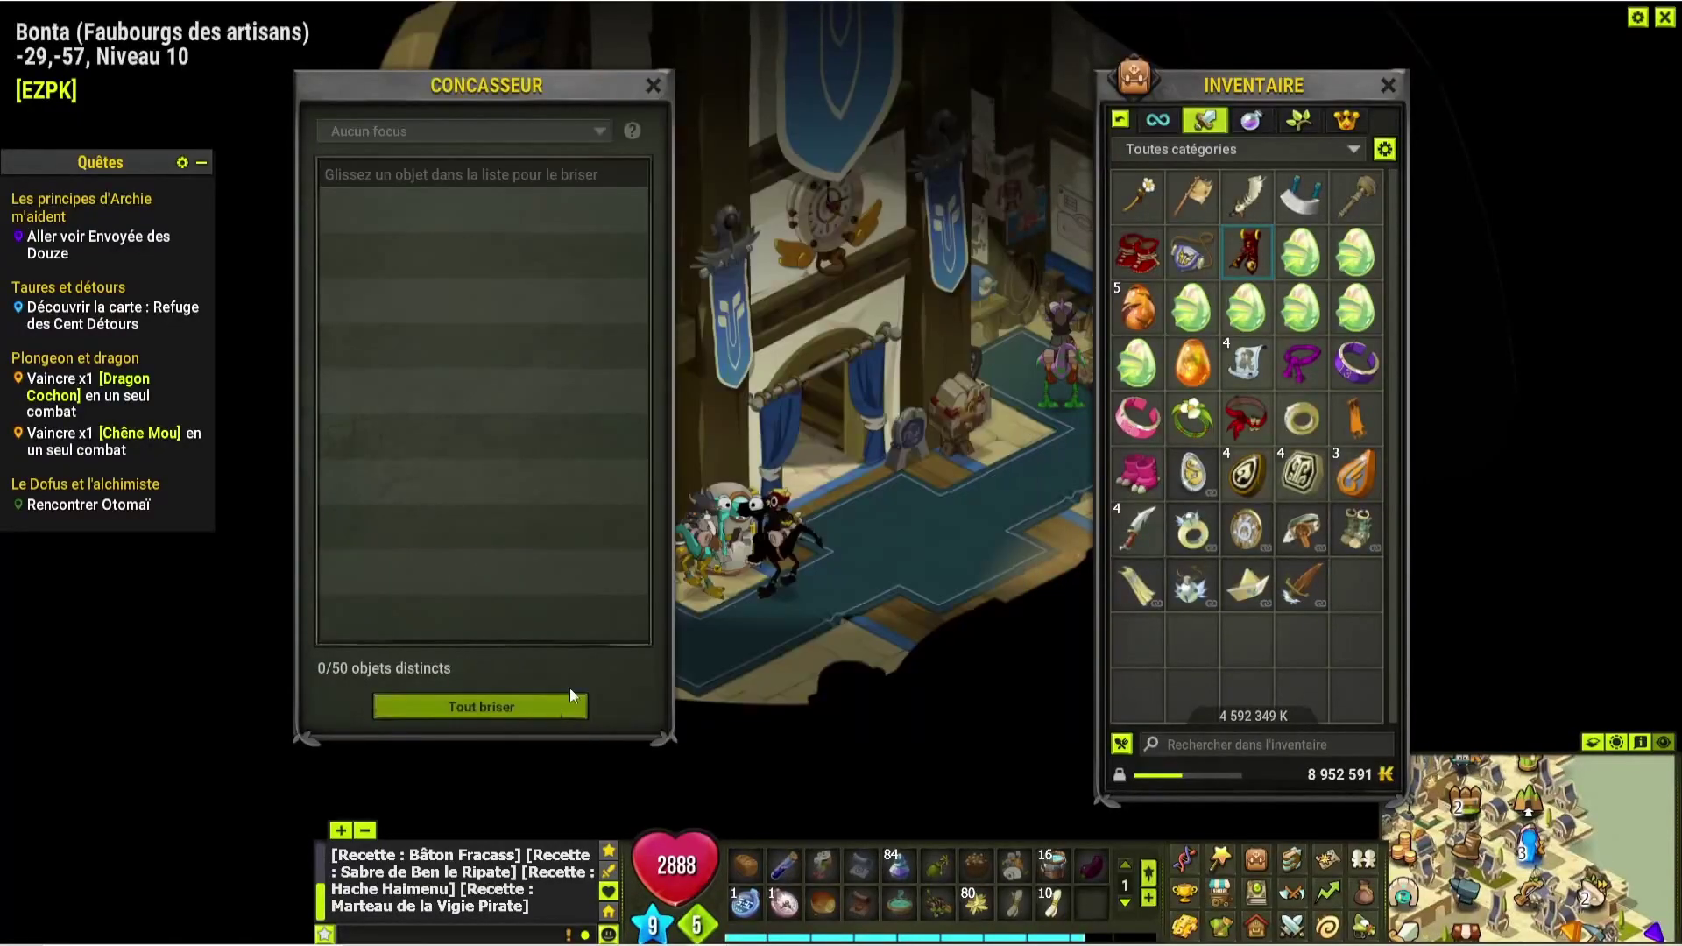
double_click(1130, 197)
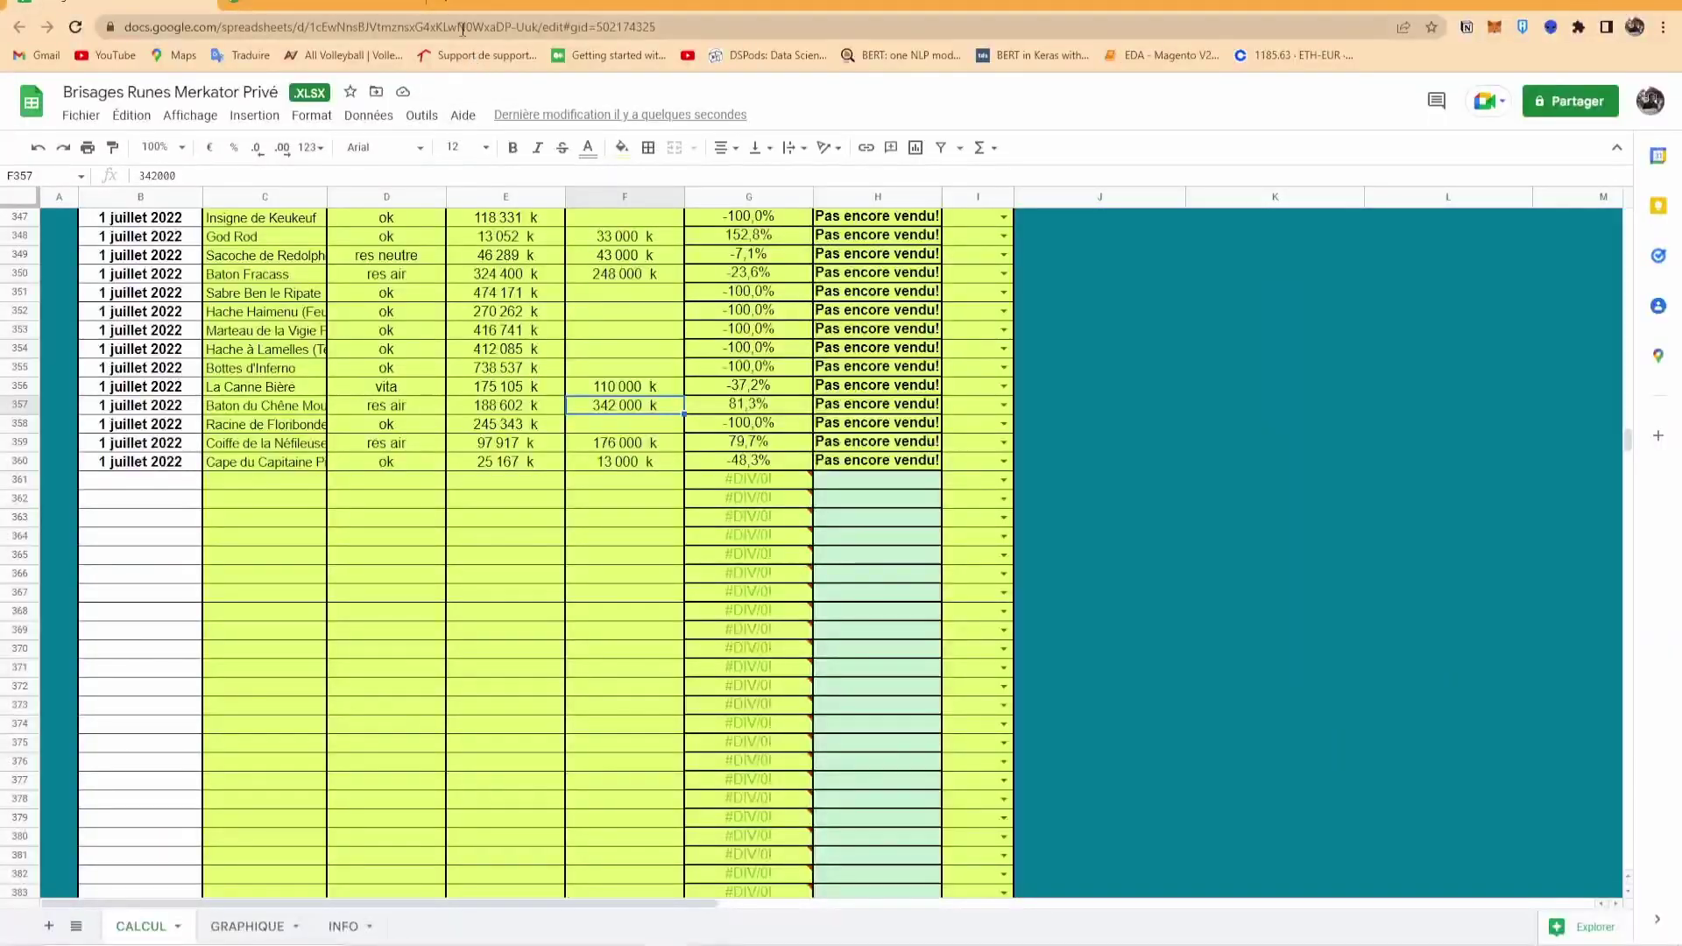
left_click(387, 4)
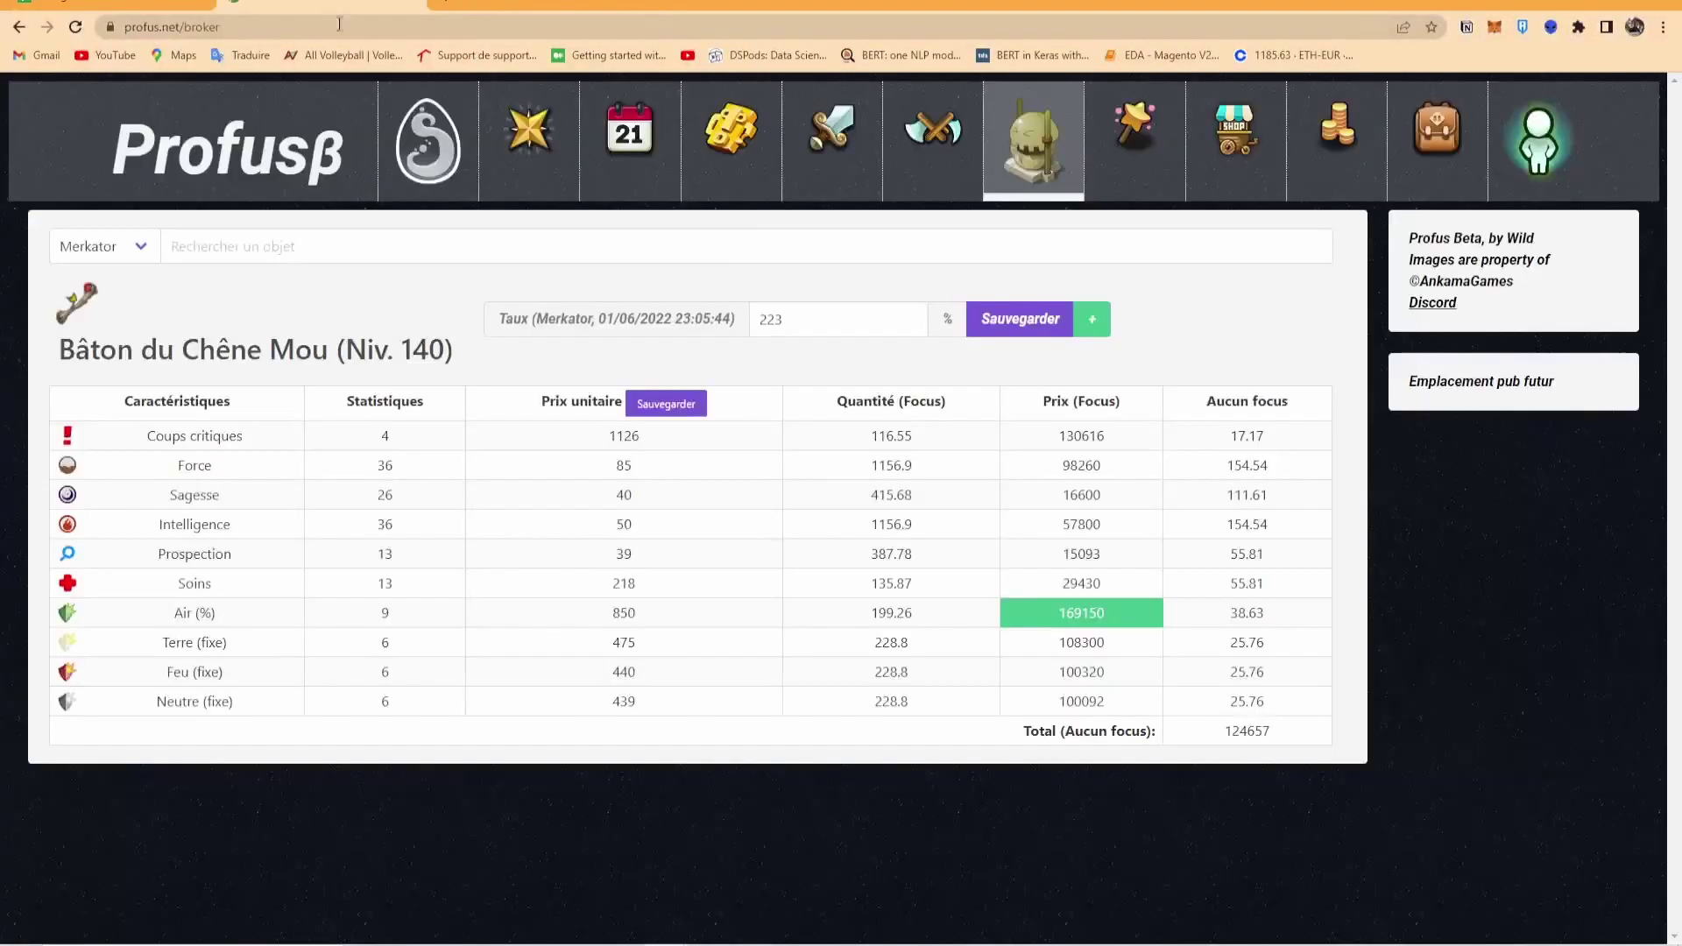
left_click(511, 234)
type("floribond")
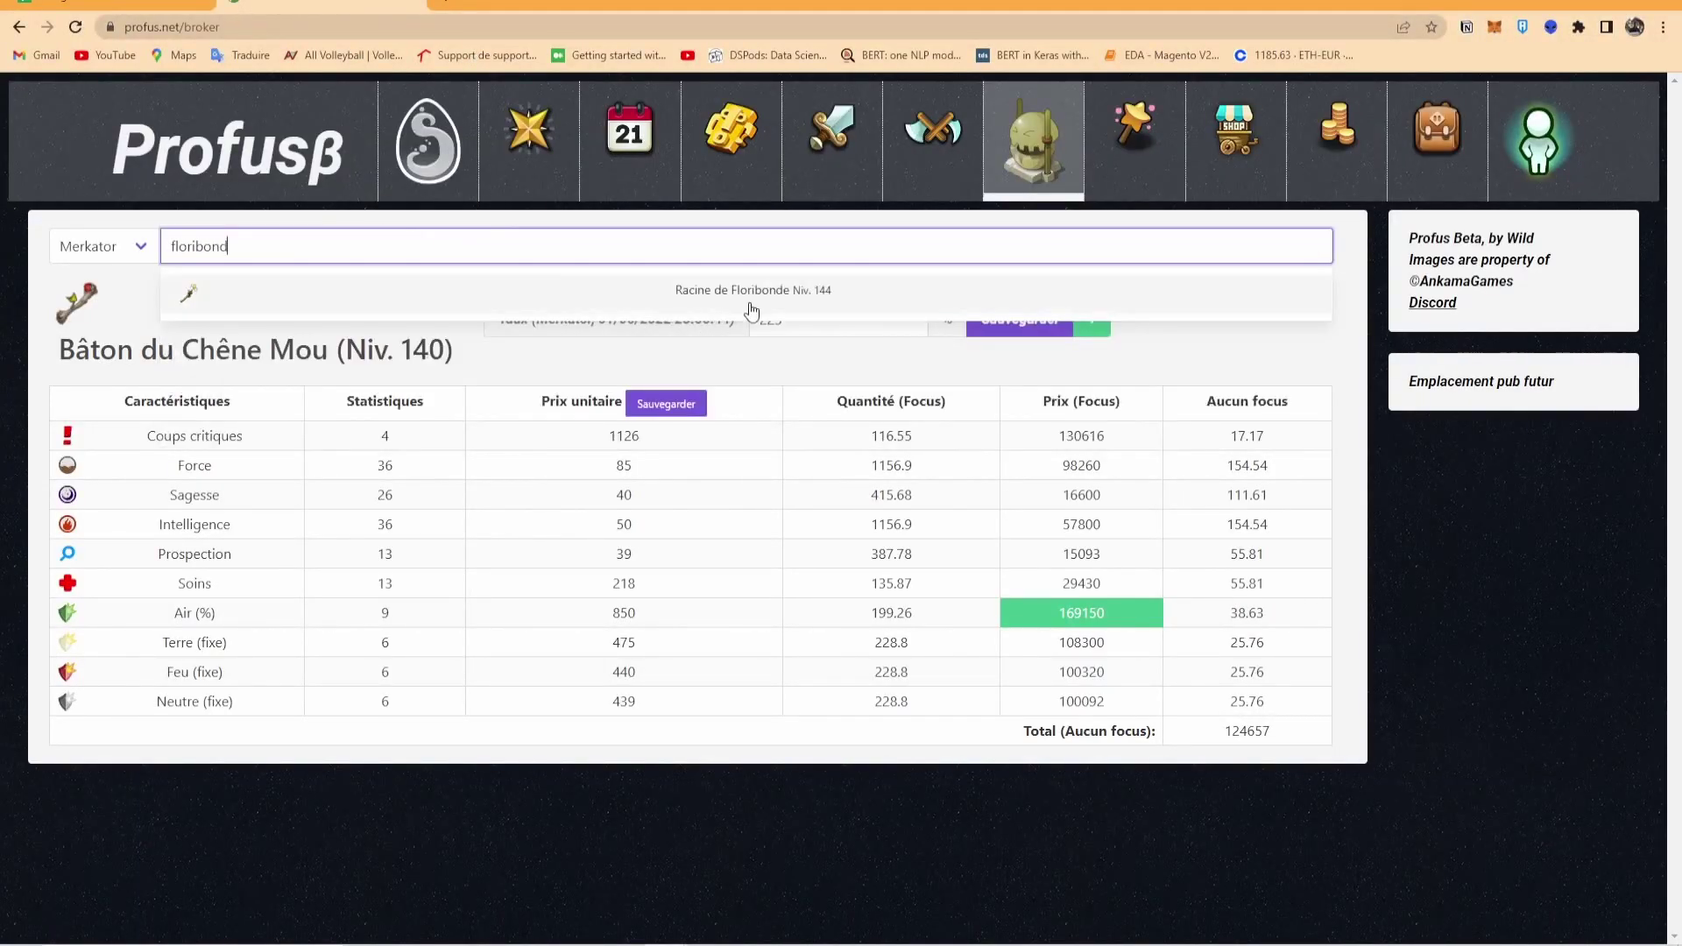
left_click(744, 308)
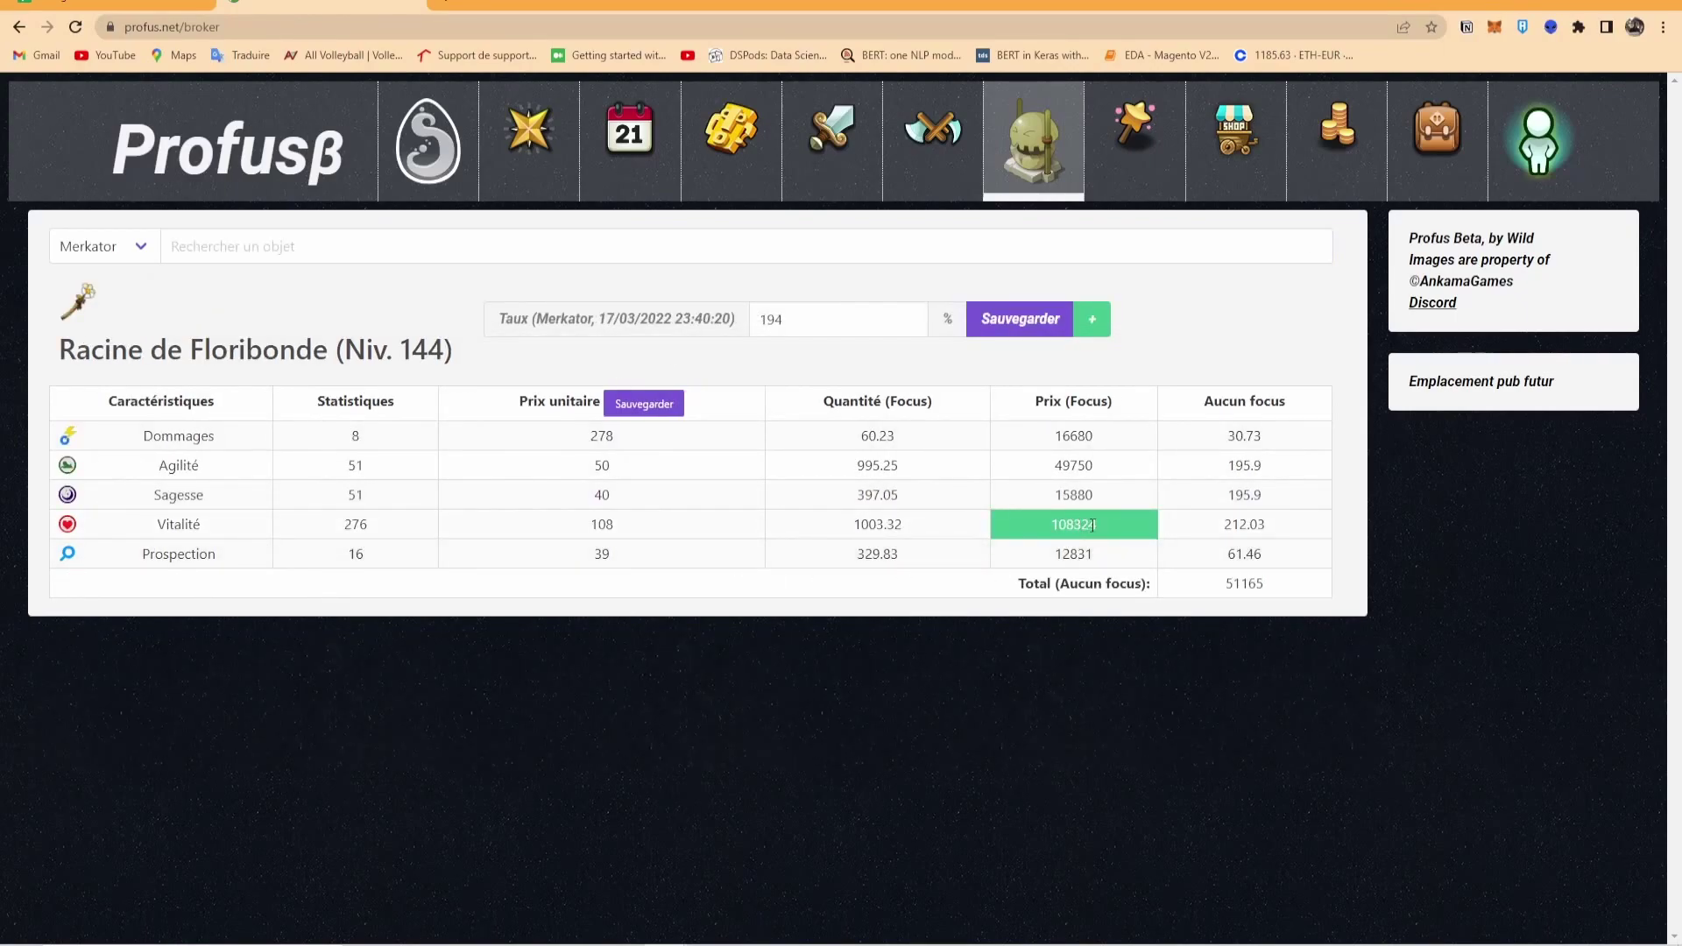
- Record "vita" in D358 of the spreadsheet as the Racine de Floribonde's focus
left_click(113, 5)
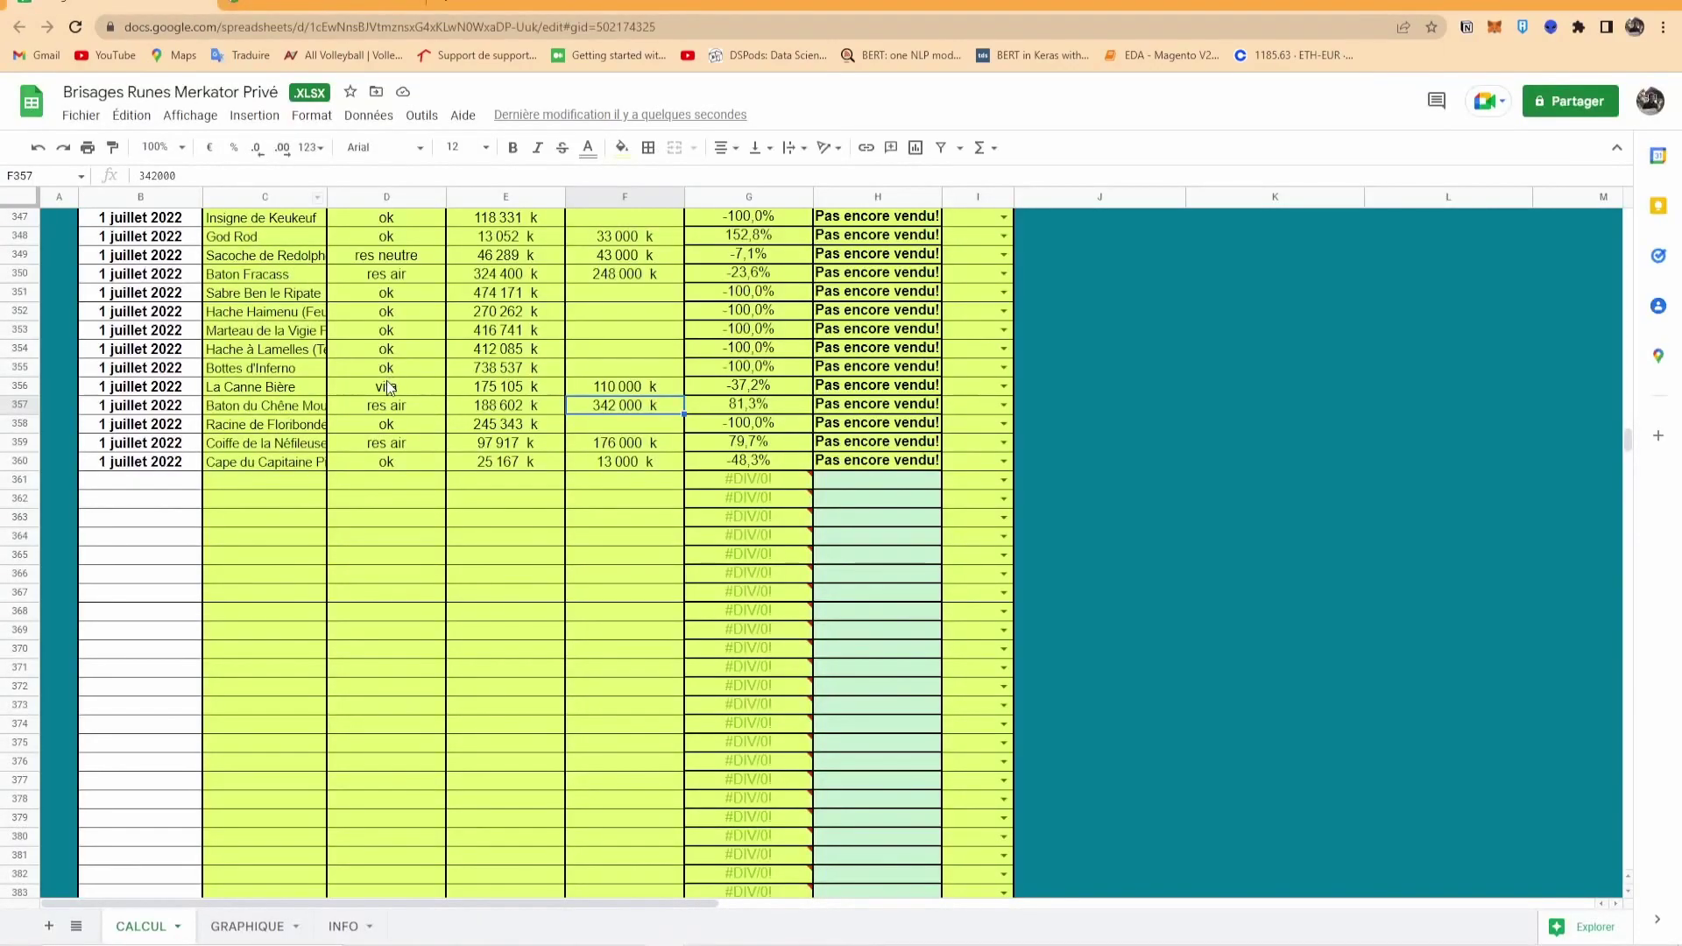
left_click(402, 423)
type("vita")
- Set the crusher focus to Vitalité in Dofus and crush the Racine de Floribonde
key("alt+Tab")
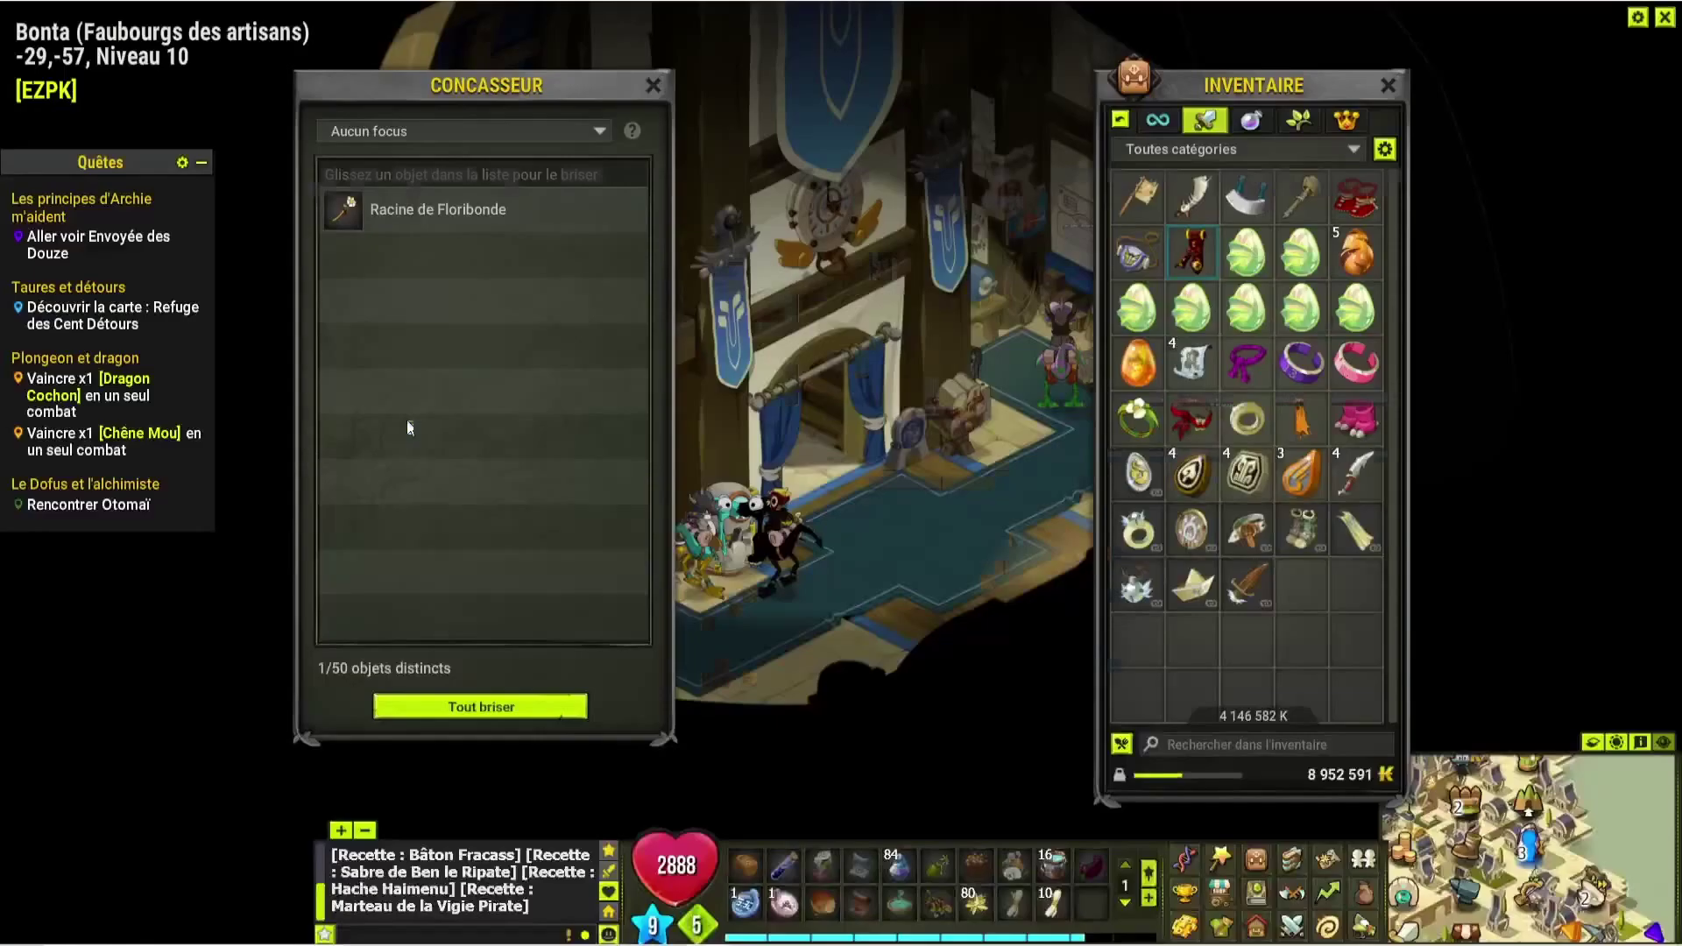
left_click(544, 133)
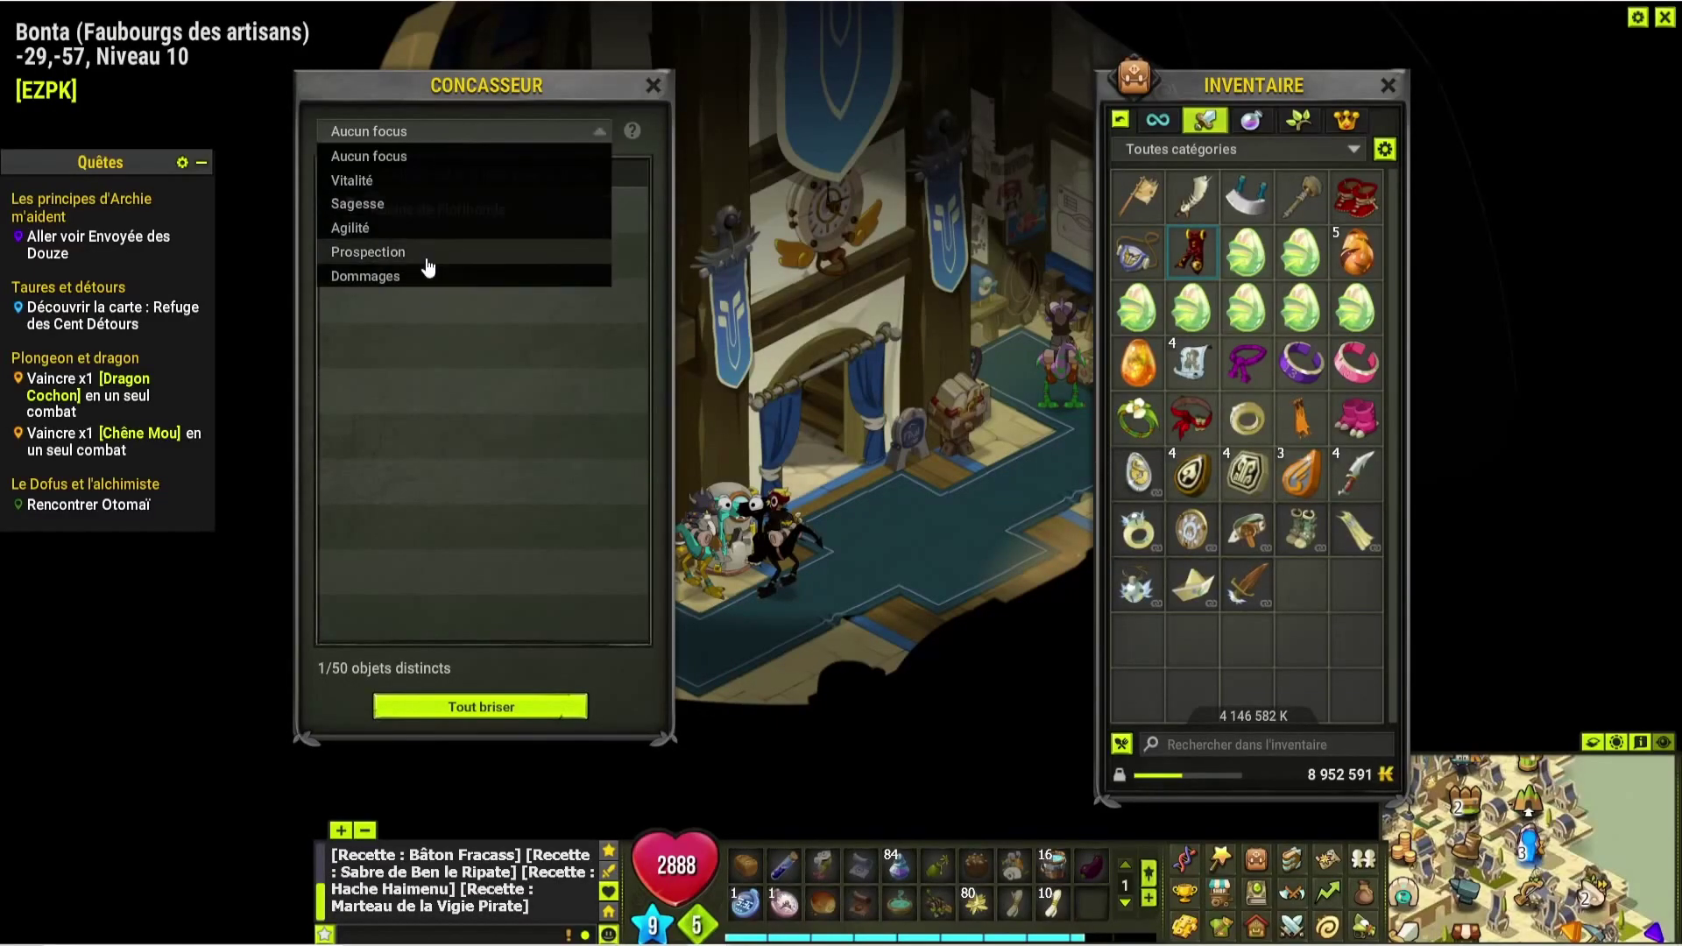
left_click(407, 180)
left_click(530, 711)
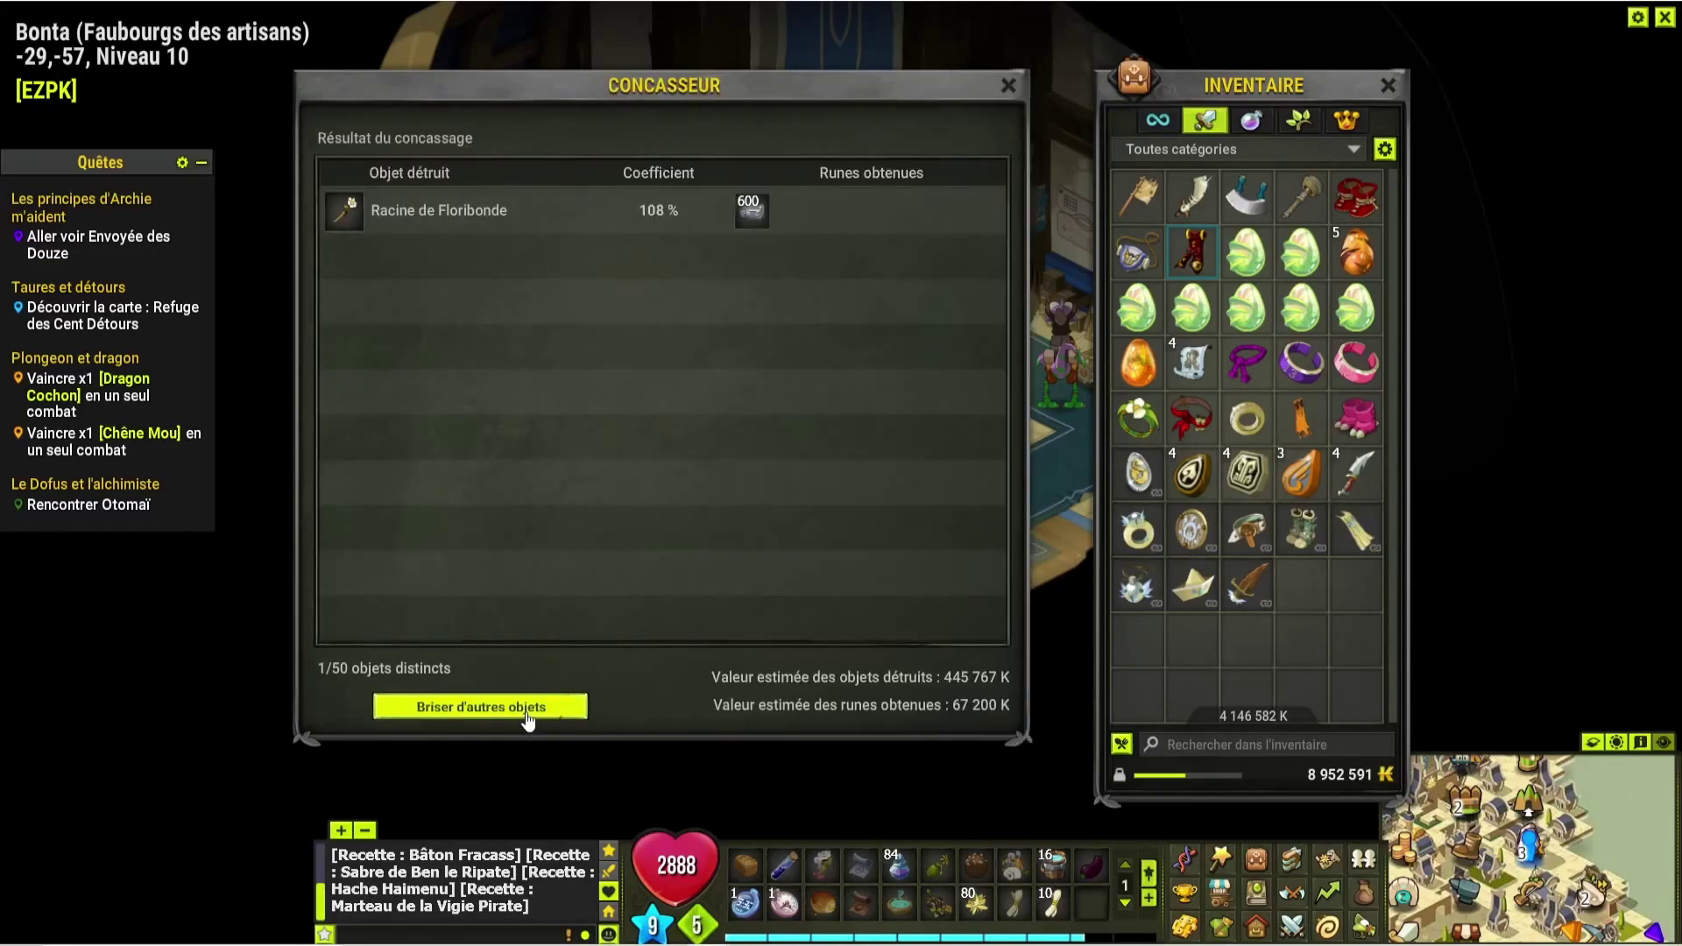
- Record 67 000 as the Racine de Floribonde's rune value in F358 of the spreadsheet
key("alt+Tab")
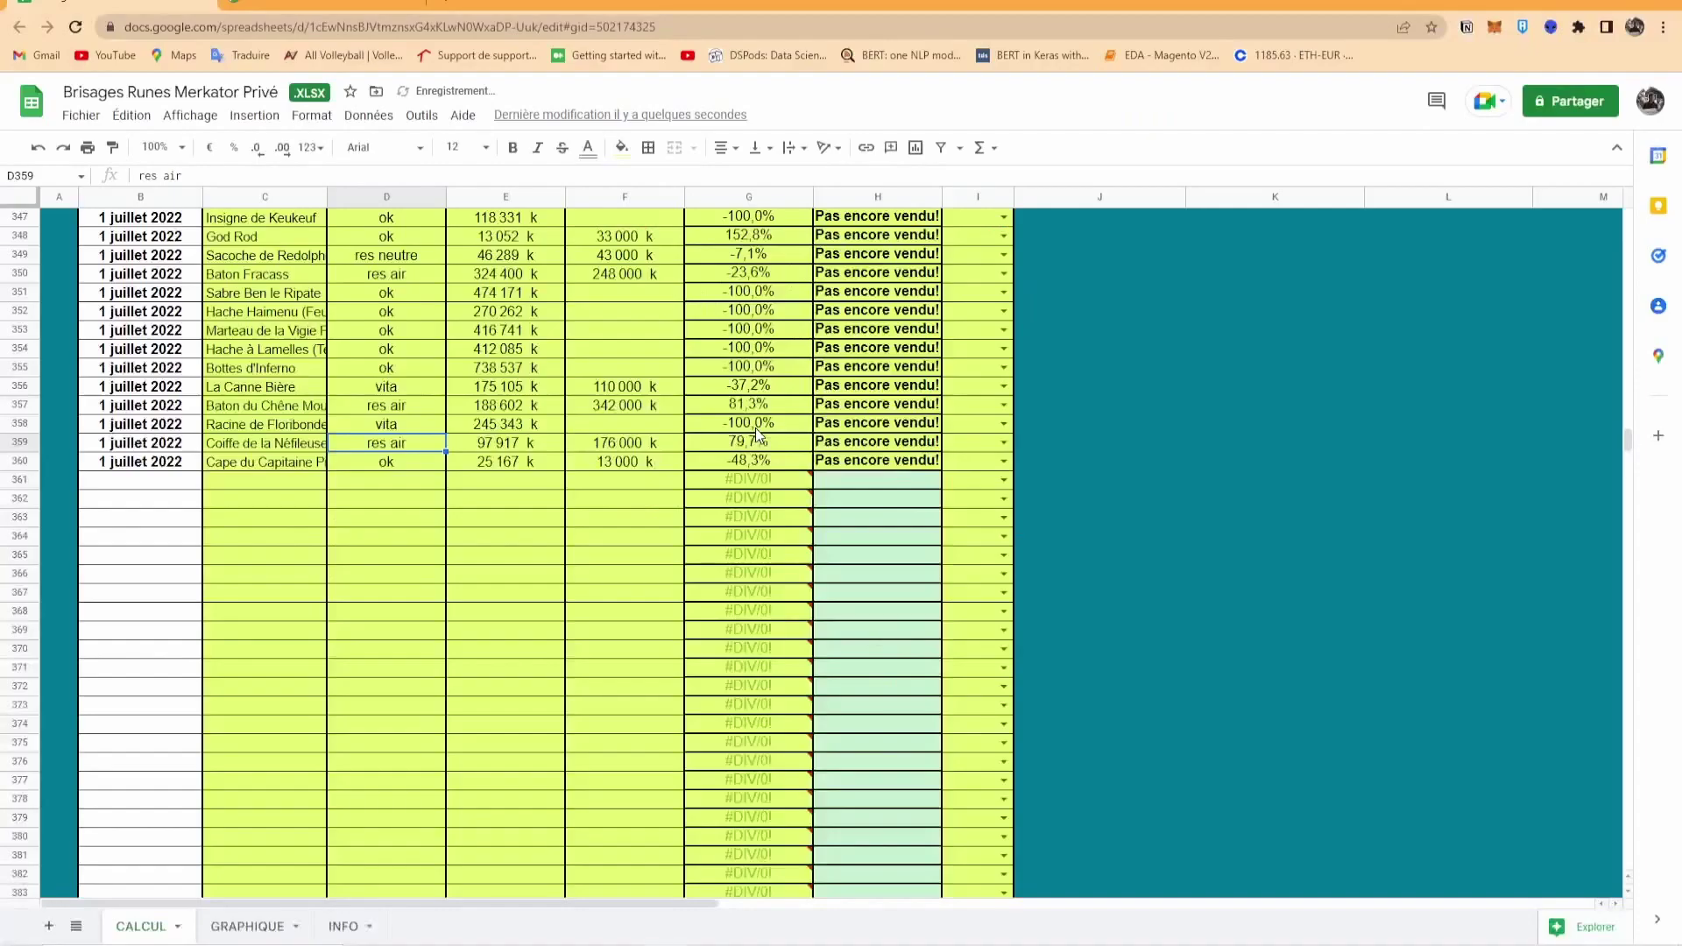
left_click(617, 409)
left_click(625, 421)
type("67000")
key("Return")
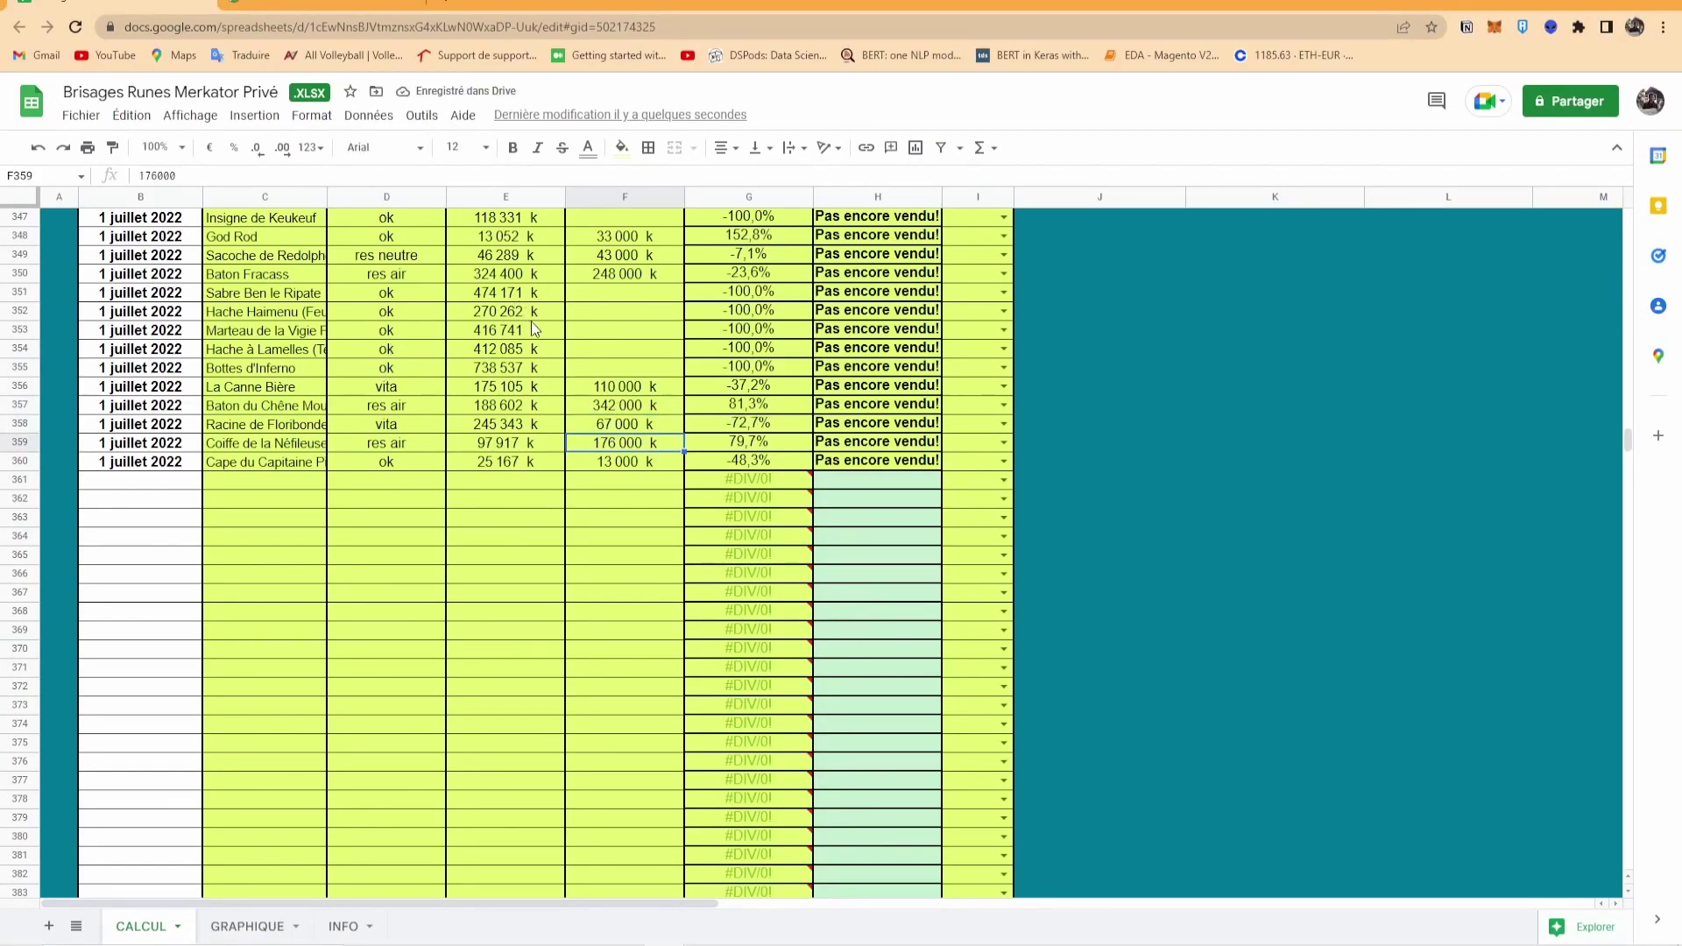
scroll(537, 331, "up", 1)
scroll(528, 349, "down", 1)
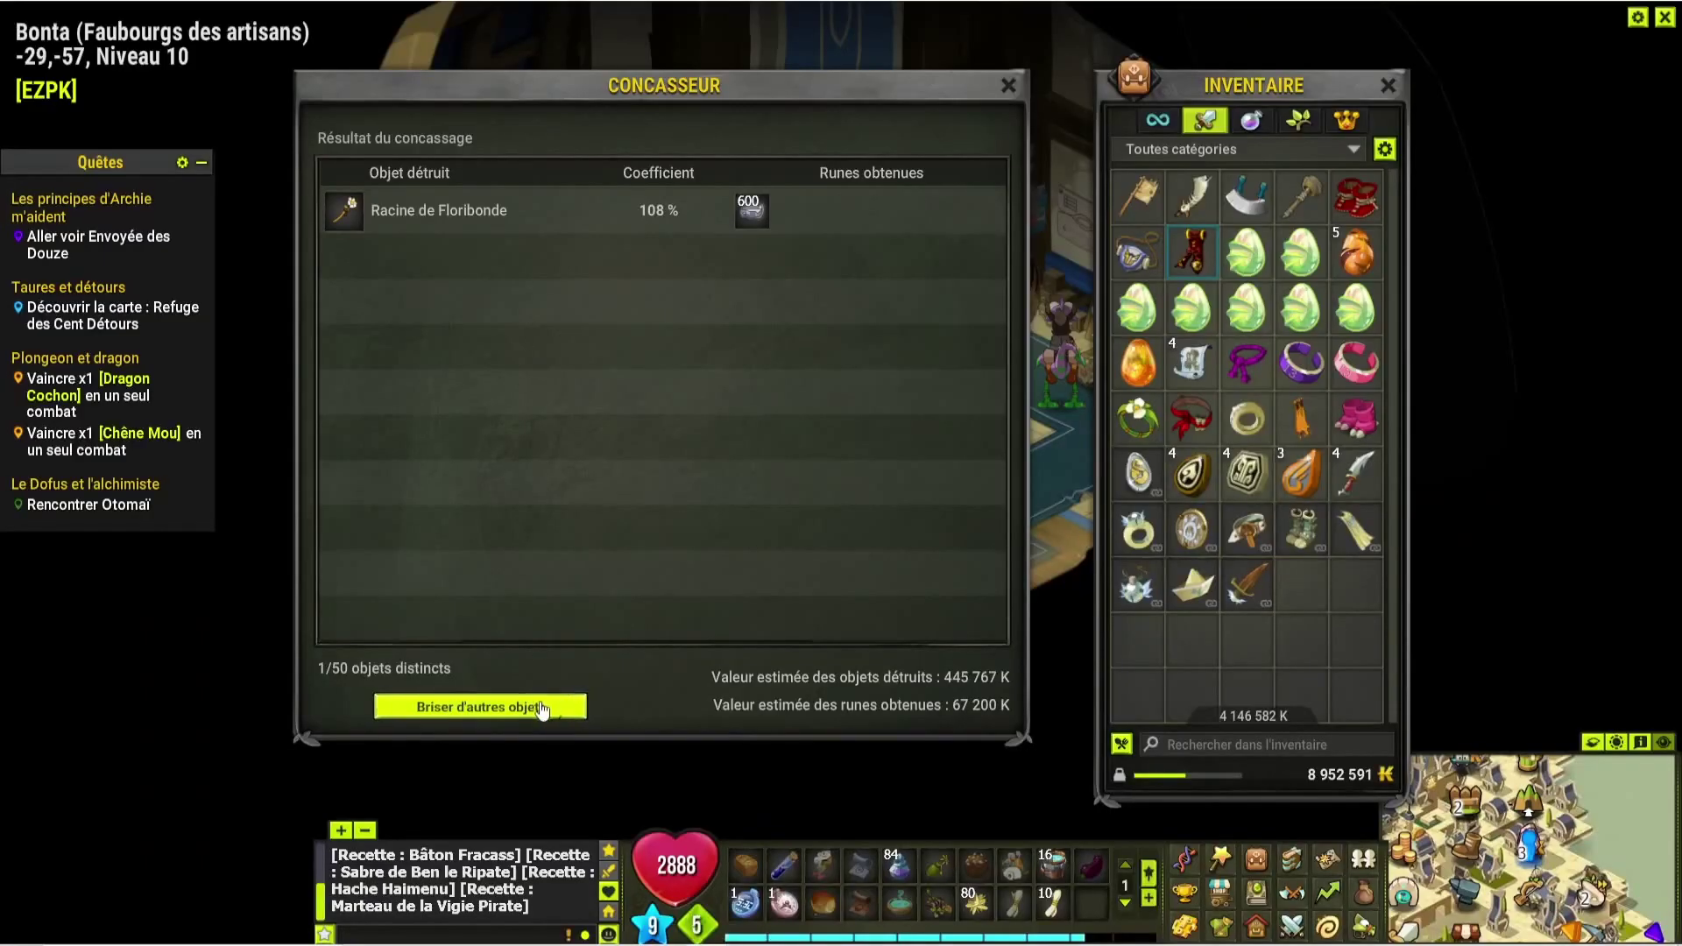
- Add the Hache à Lamelles to a new crushing batch in Dofus and look it up on Profus
left_click(540, 708)
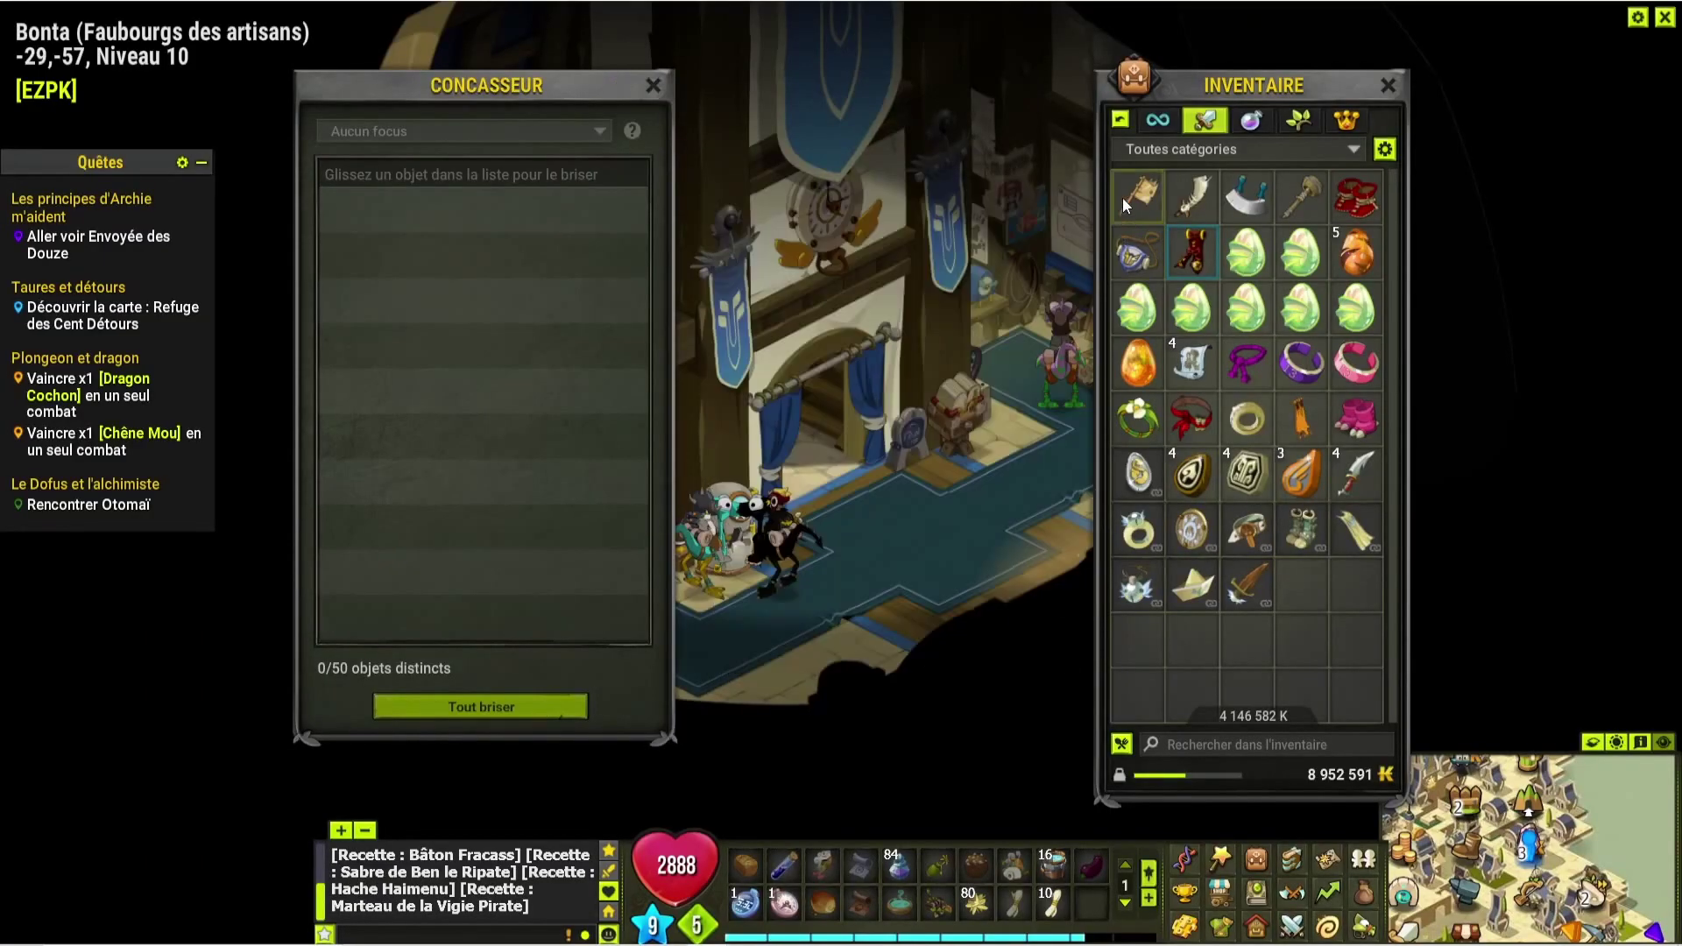
left_click_drag(1126, 197, 450, 218)
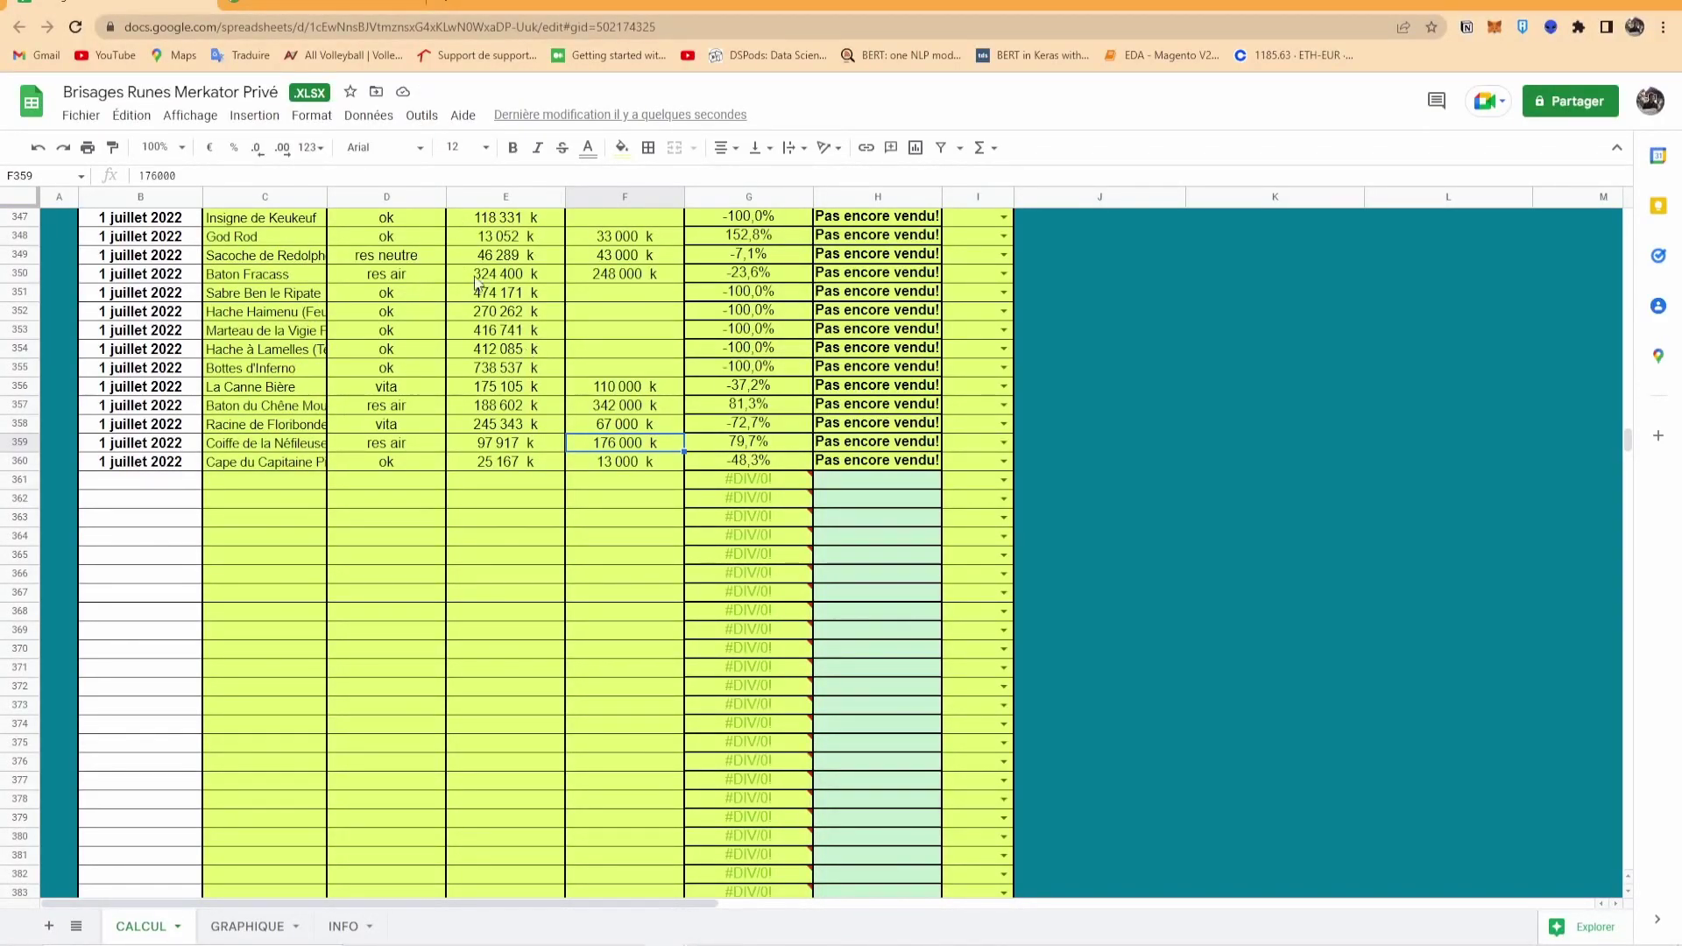
key("ctrl+Tab")
type("lam")
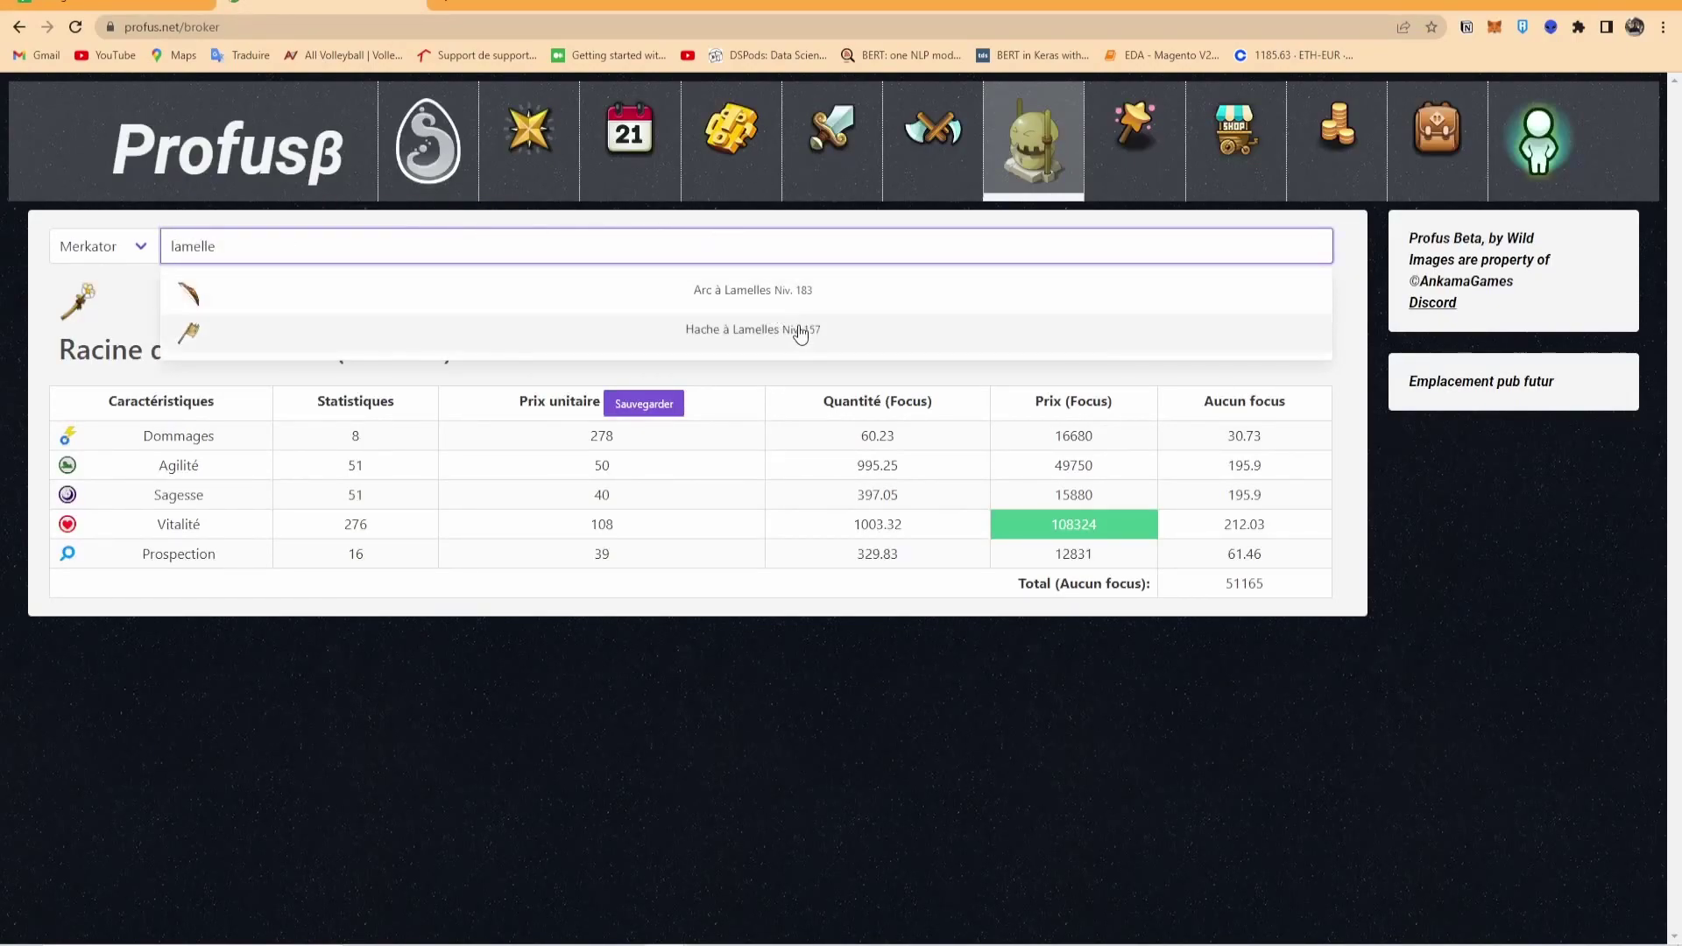
left_click(814, 332)
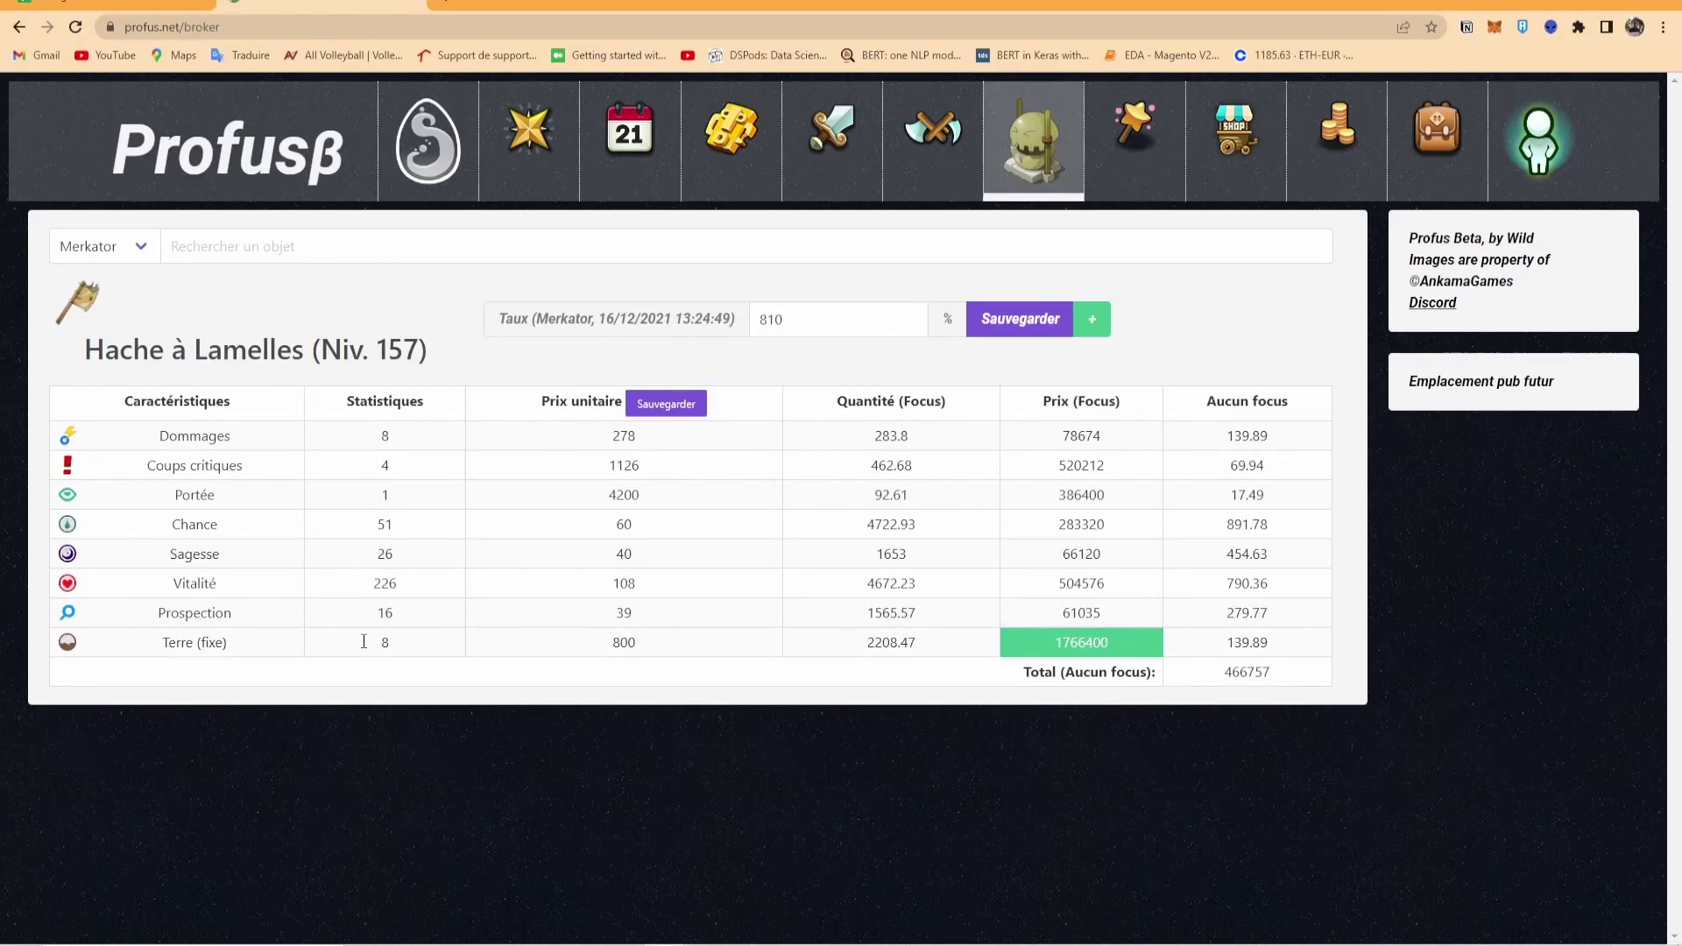
- Switch to Dofus and set the crusher focus to Résistances Terre for the Hache à Lamelles
key("alt+Tab")
left_click(435, 132)
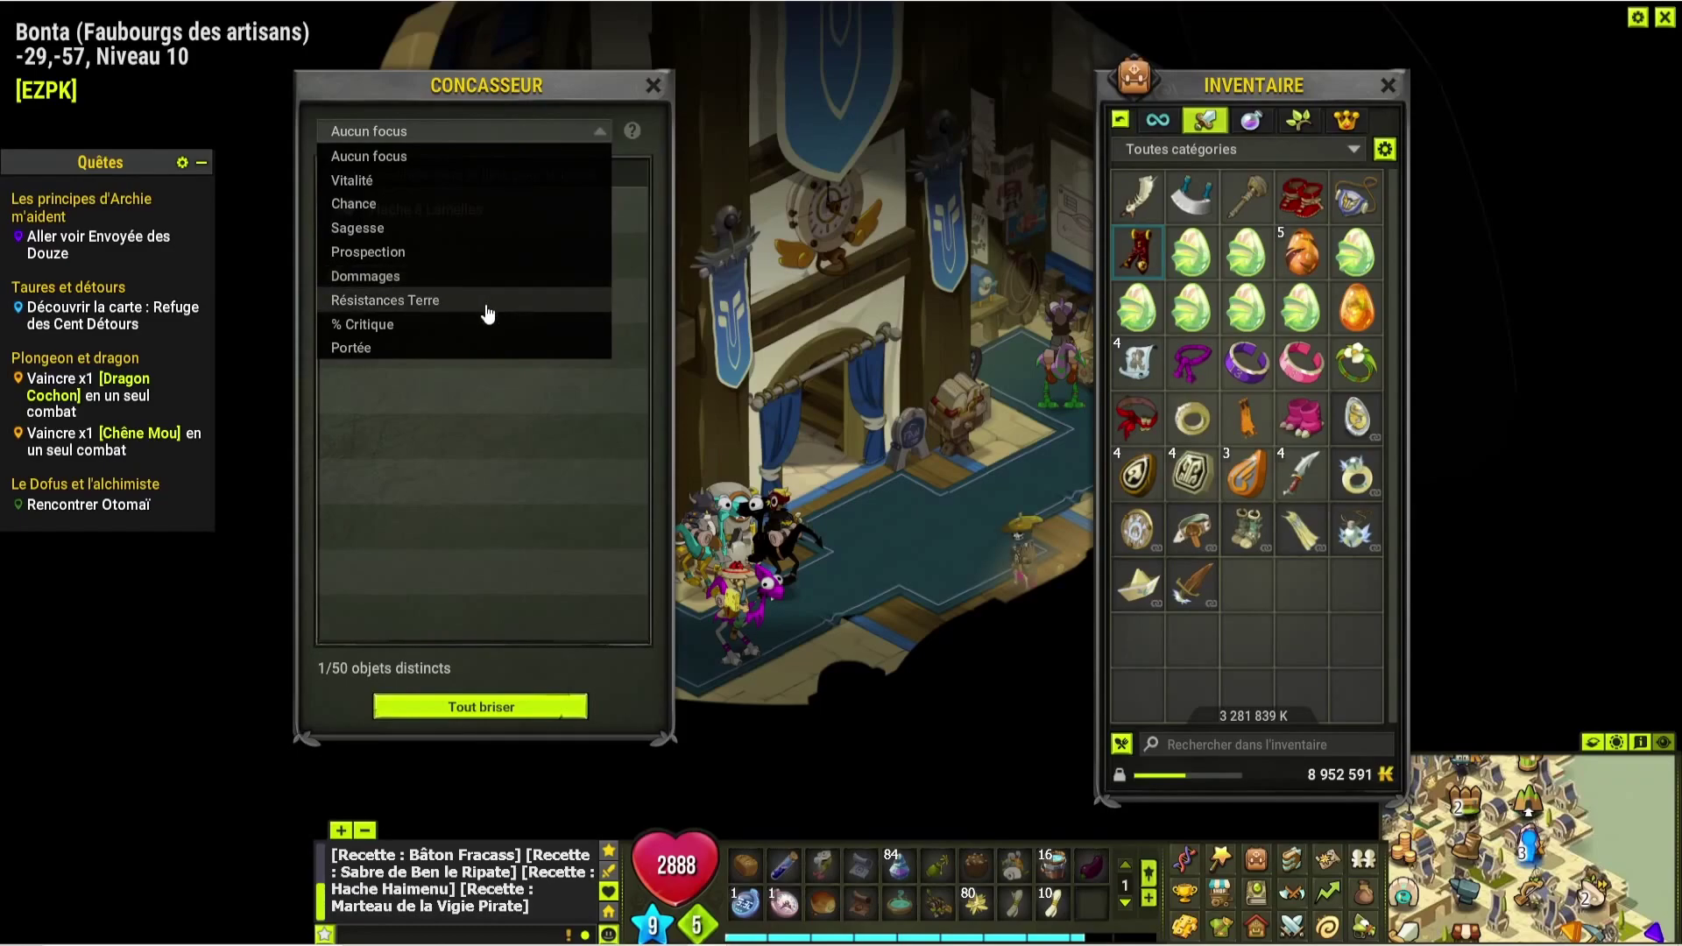
left_click(480, 313)
mouse_move(344, 218)
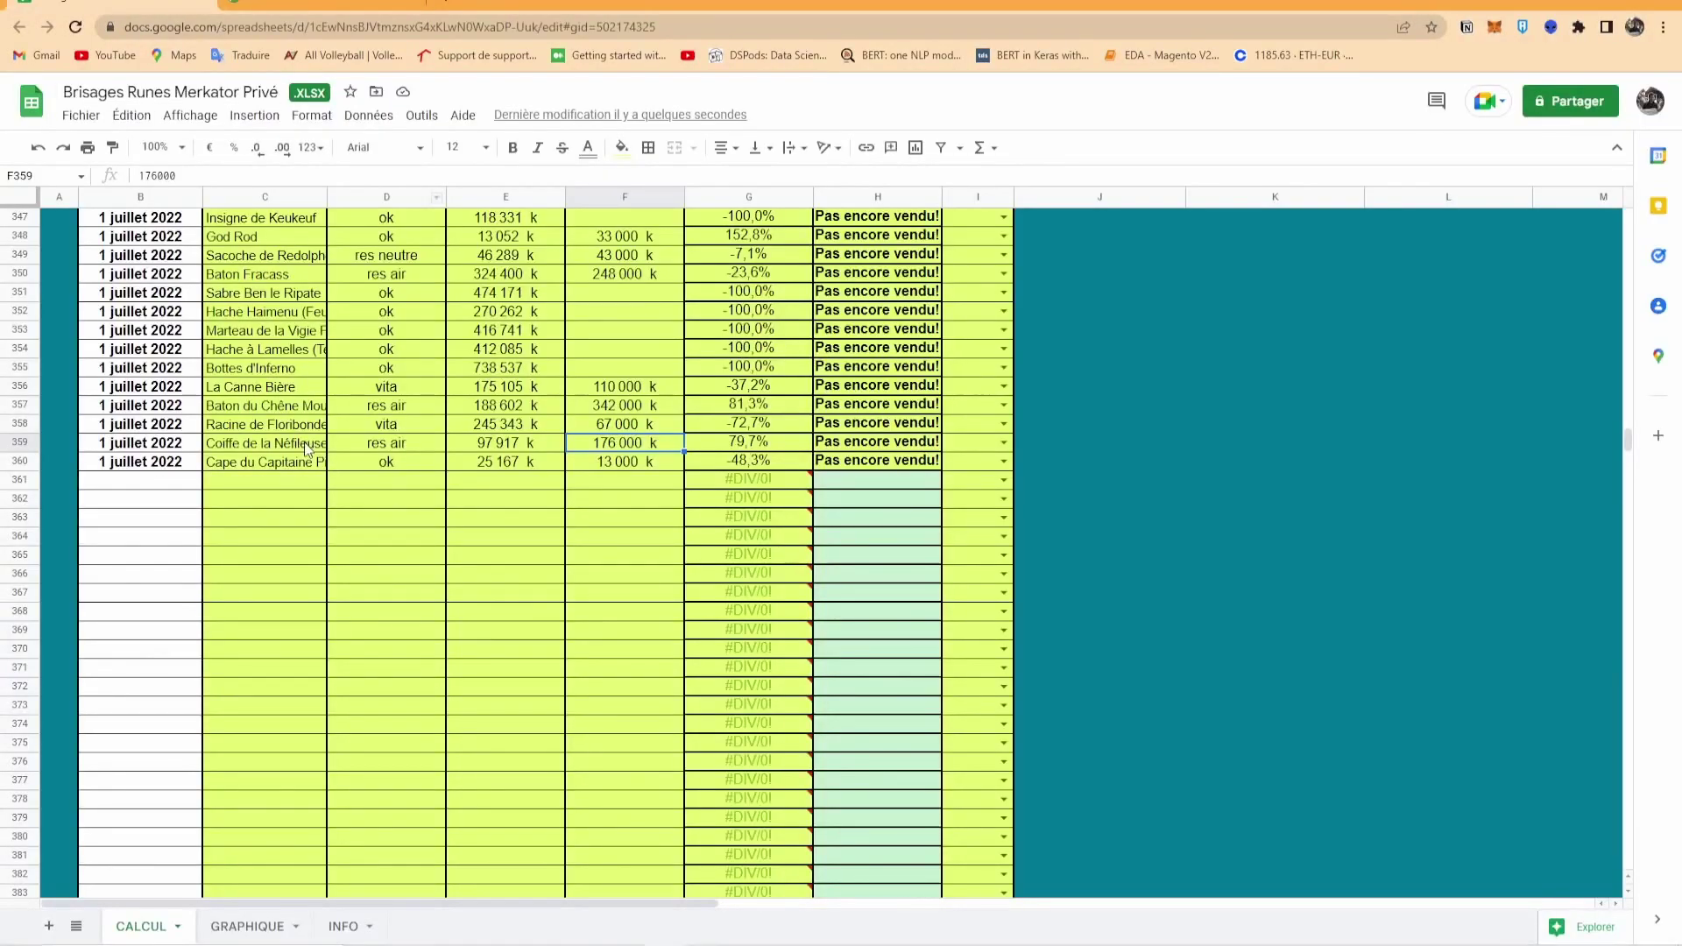
- Record "res terre fixe" in D354 of the spreadsheet as the Hache à Lamelles' focus
left_click(275, 348)
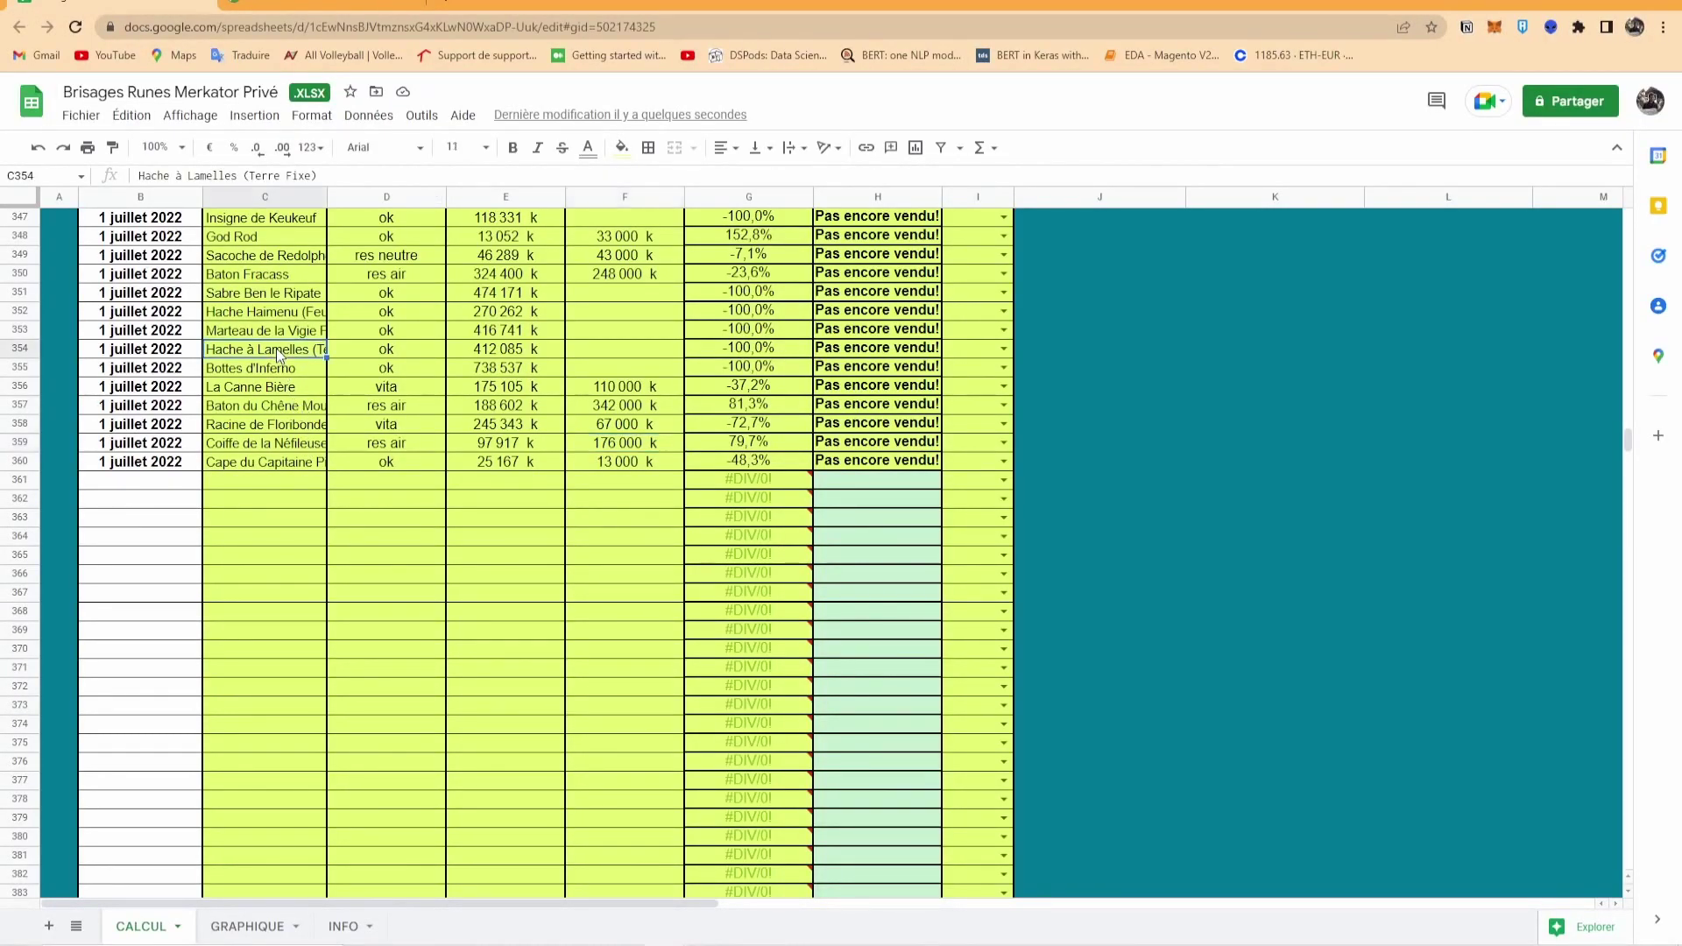
left_click(407, 350)
type("res terre")
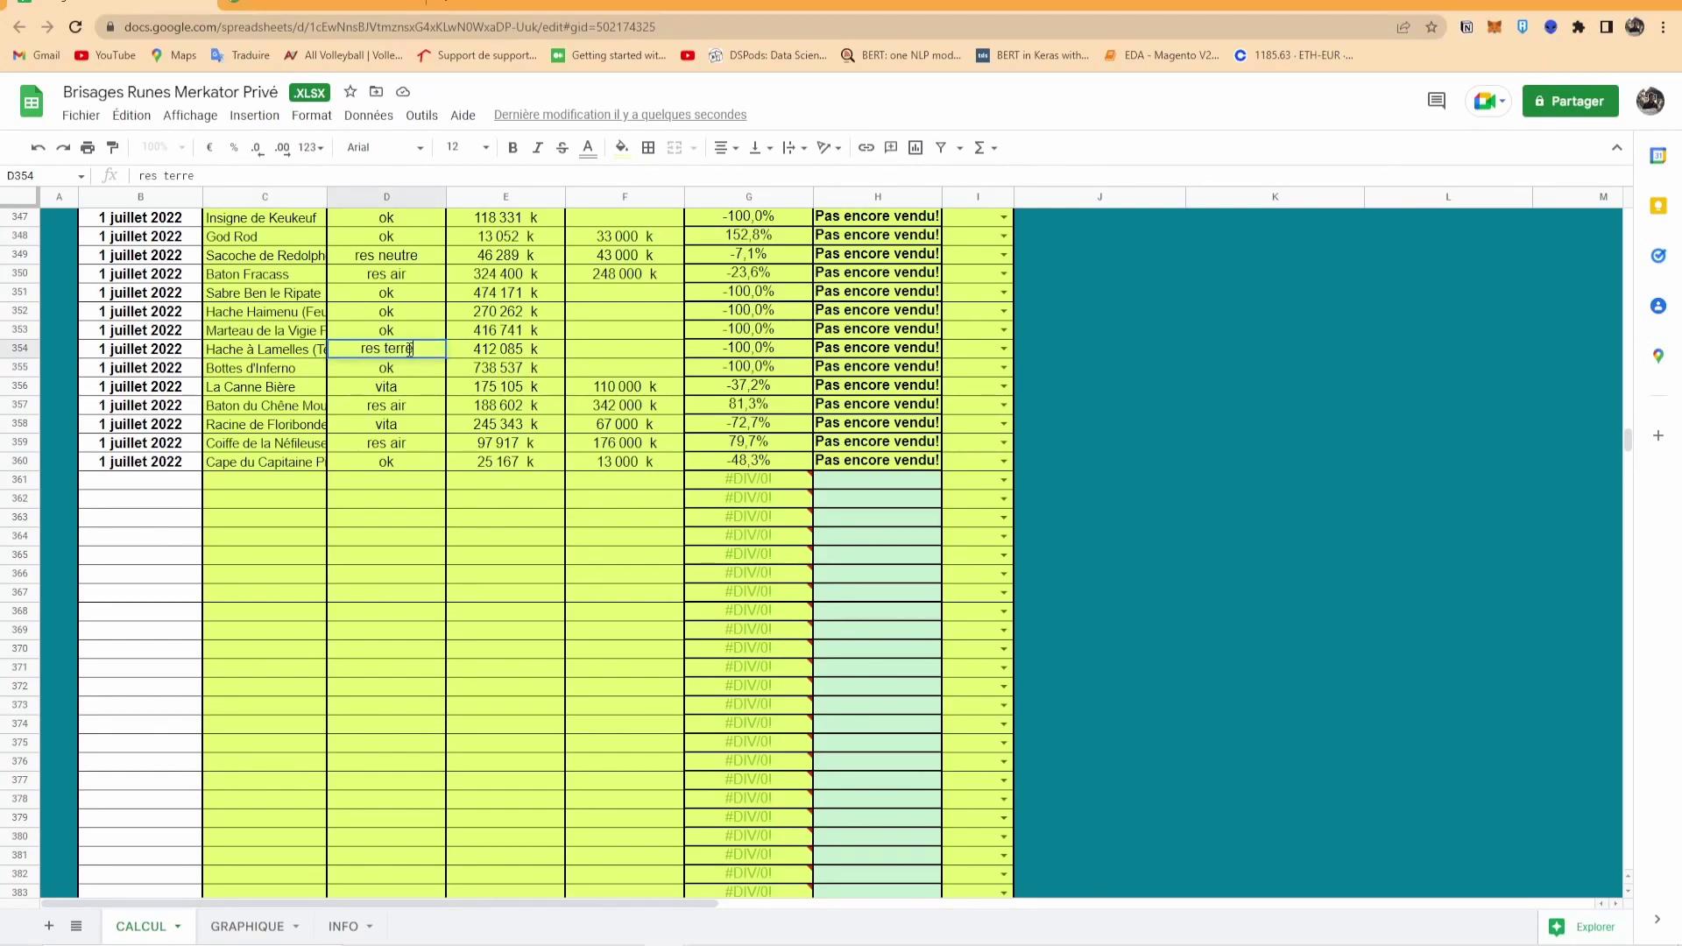
type(" fixe")
key("Return")
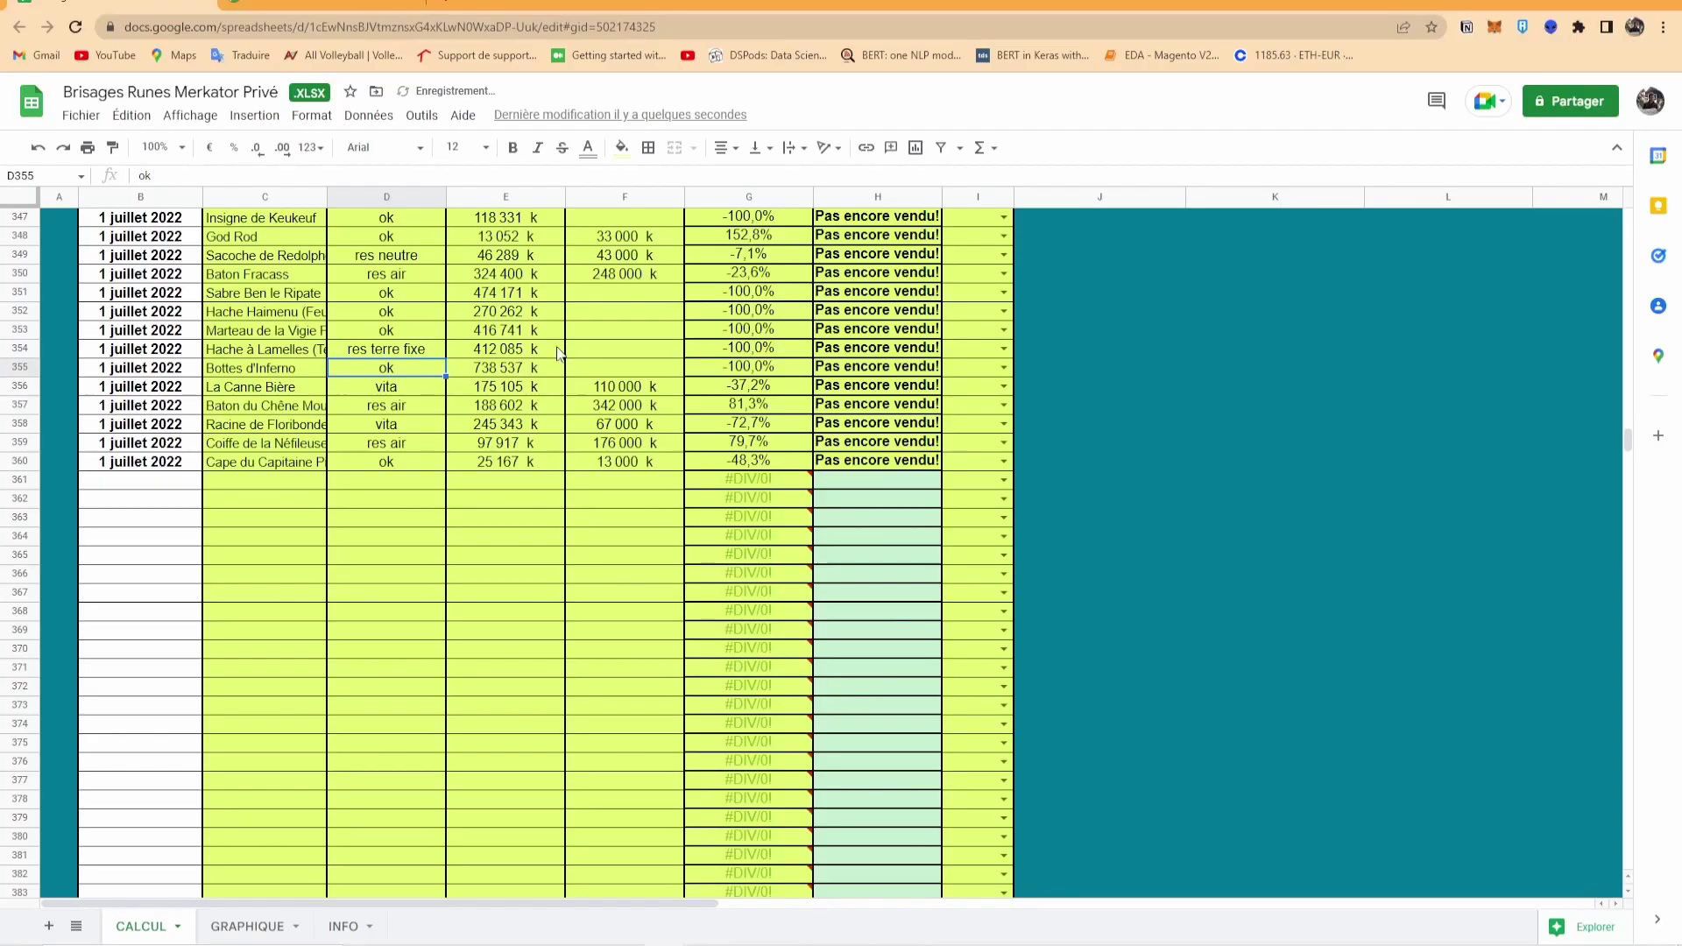
- Crush the Hache à Lamelles in Dofus and inspect the details of the obtained runes
key("alt+Tab")
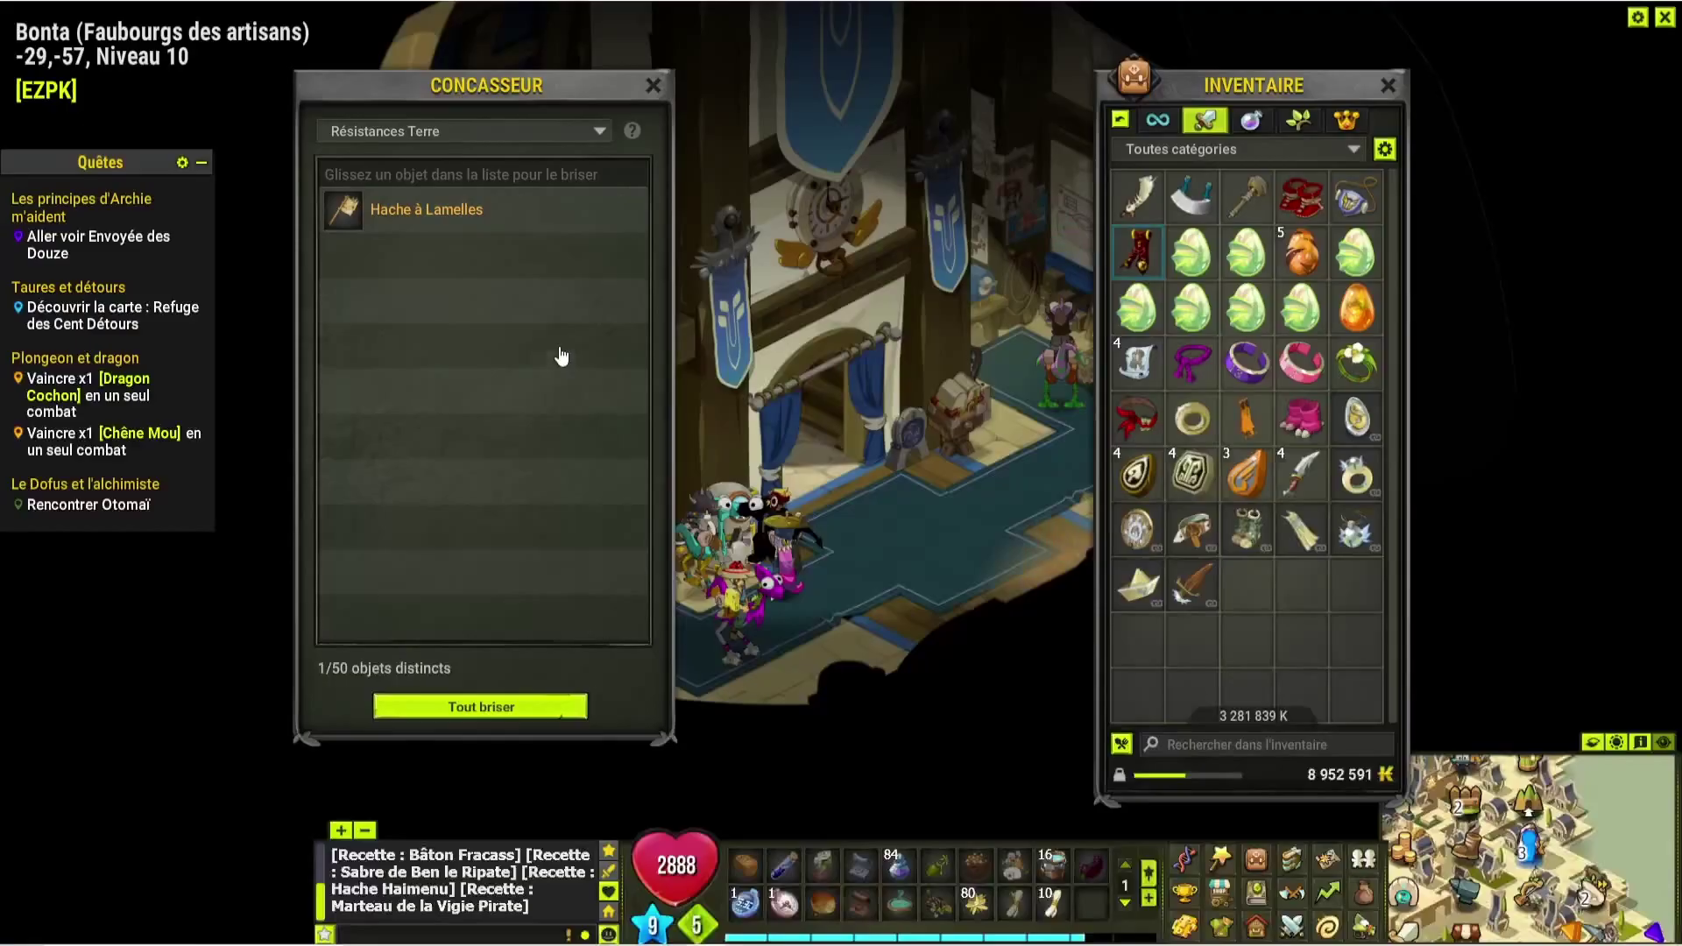
left_click(533, 717)
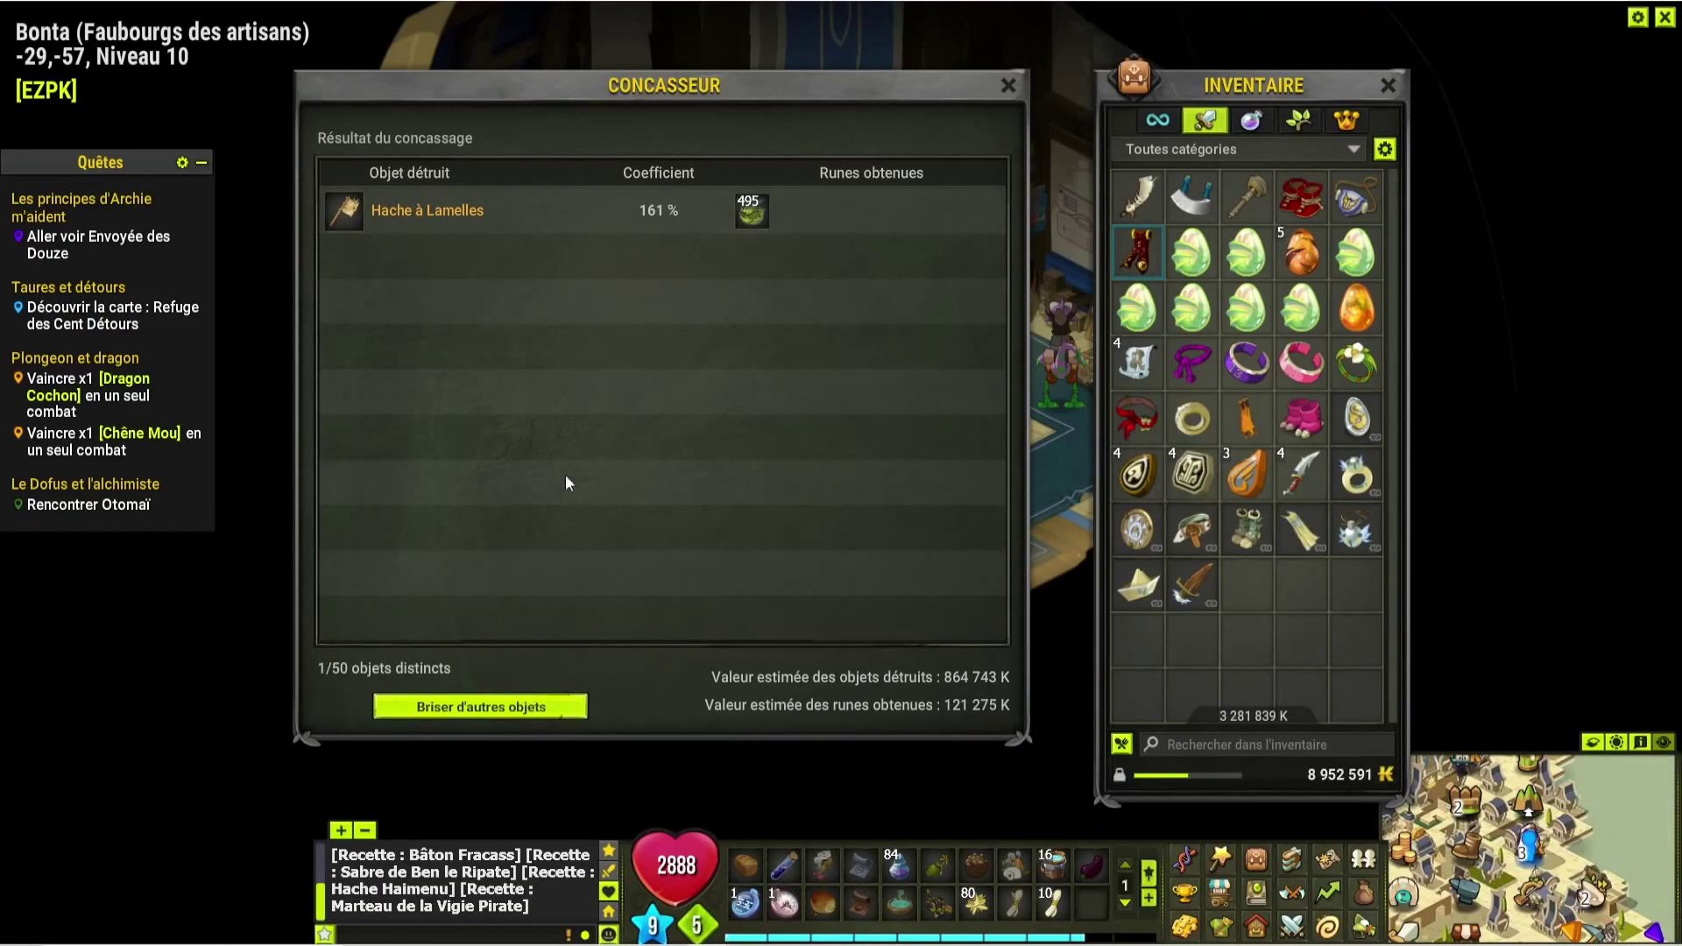
mouse_move(749, 213)
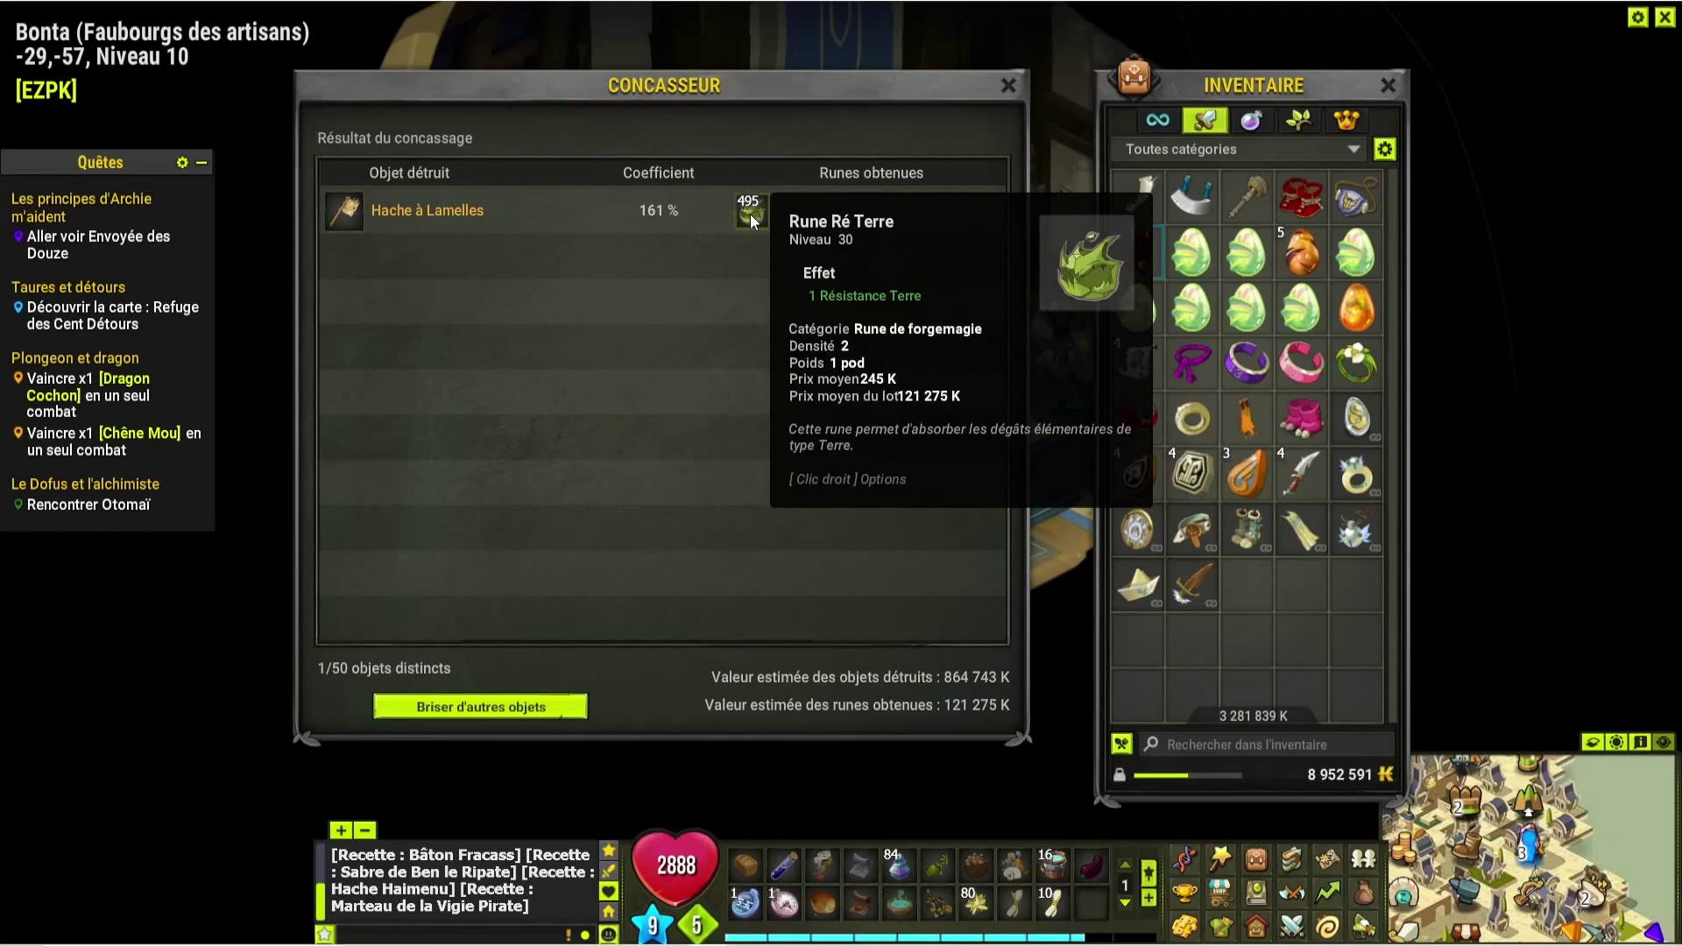
- Record 121 000 as the Hache à Lamelles' rune value in F354 of the spreadsheet
key("alt+Tab")
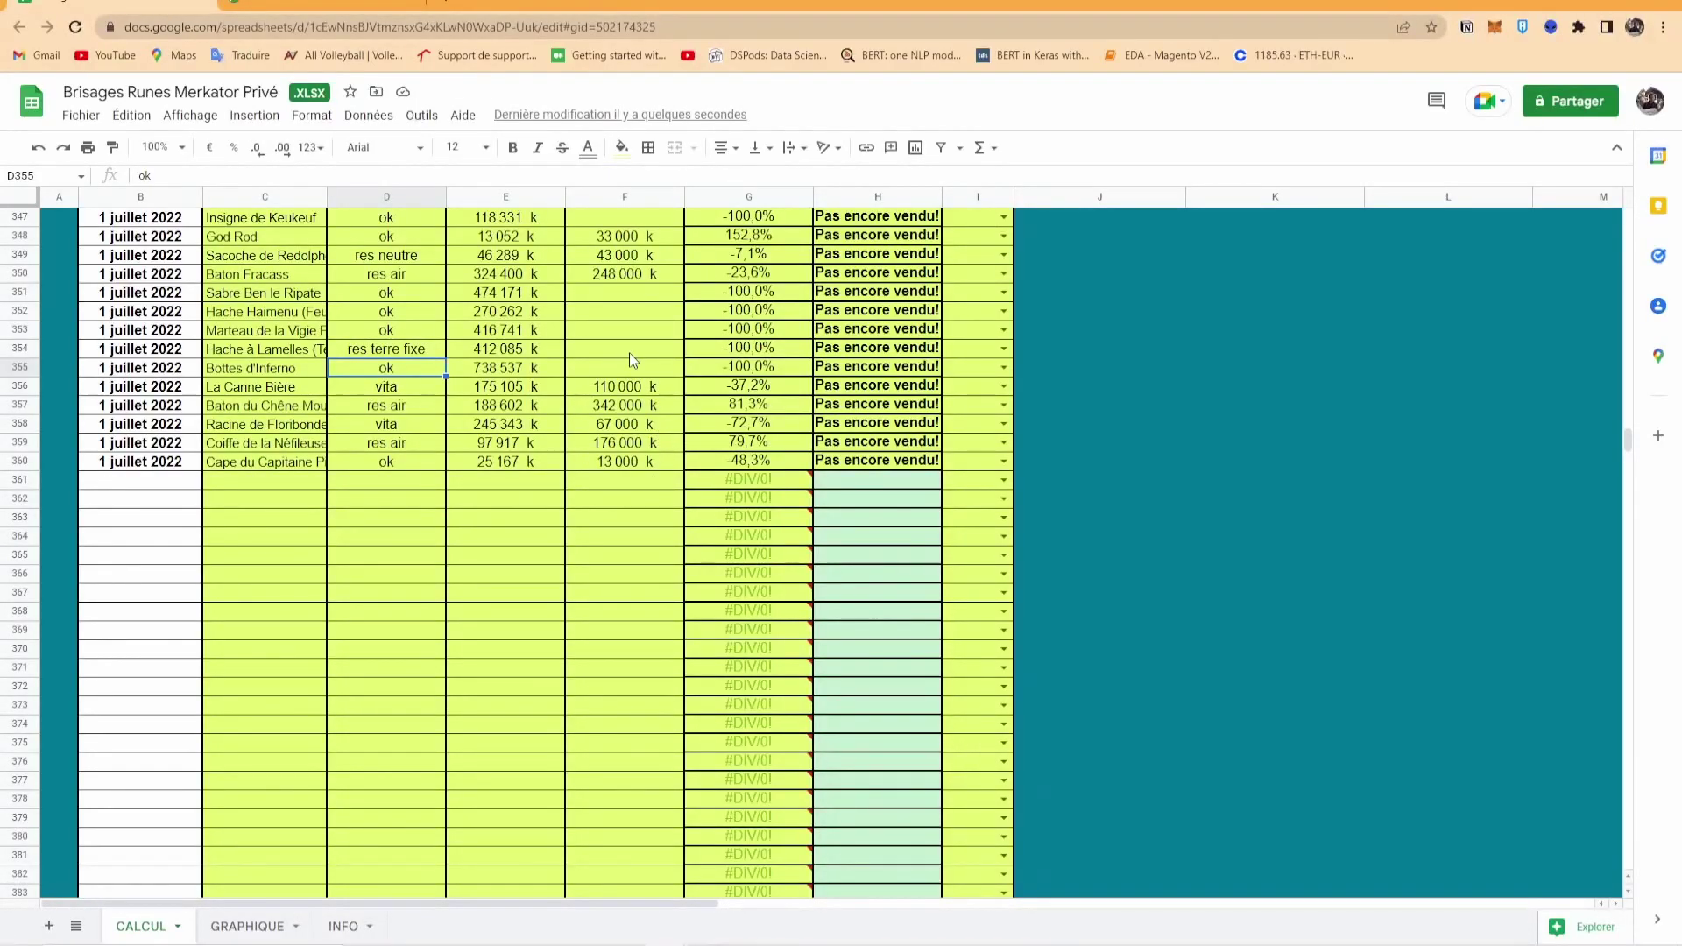
left_click(623, 347)
type("12100")
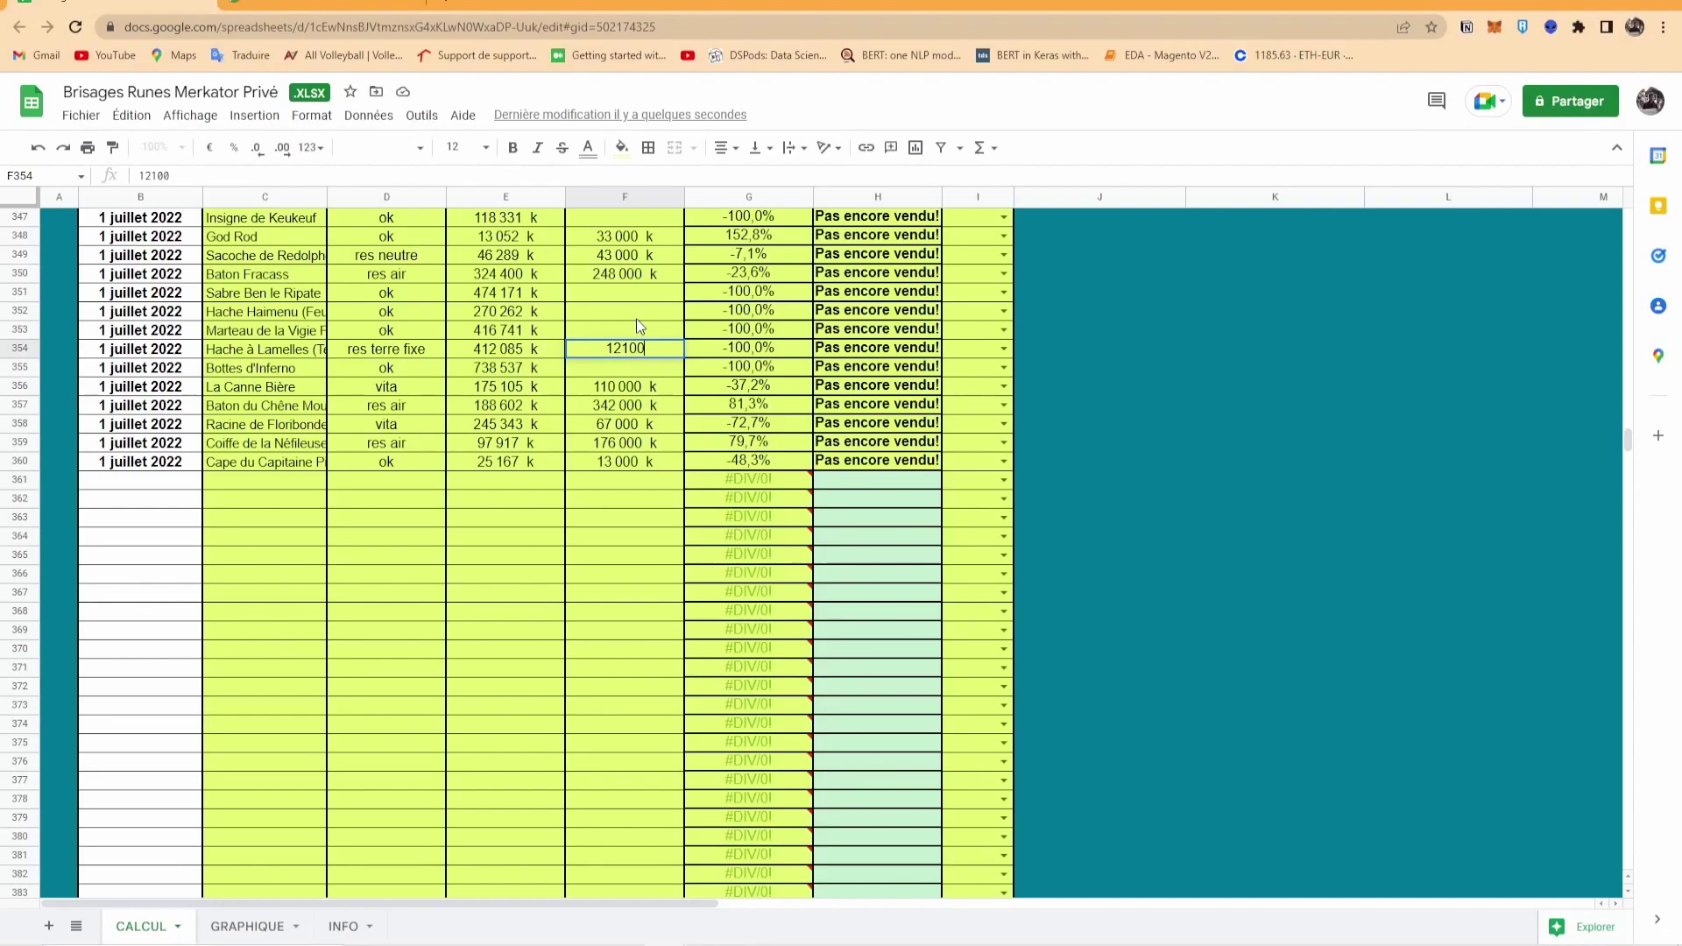
key("Return")
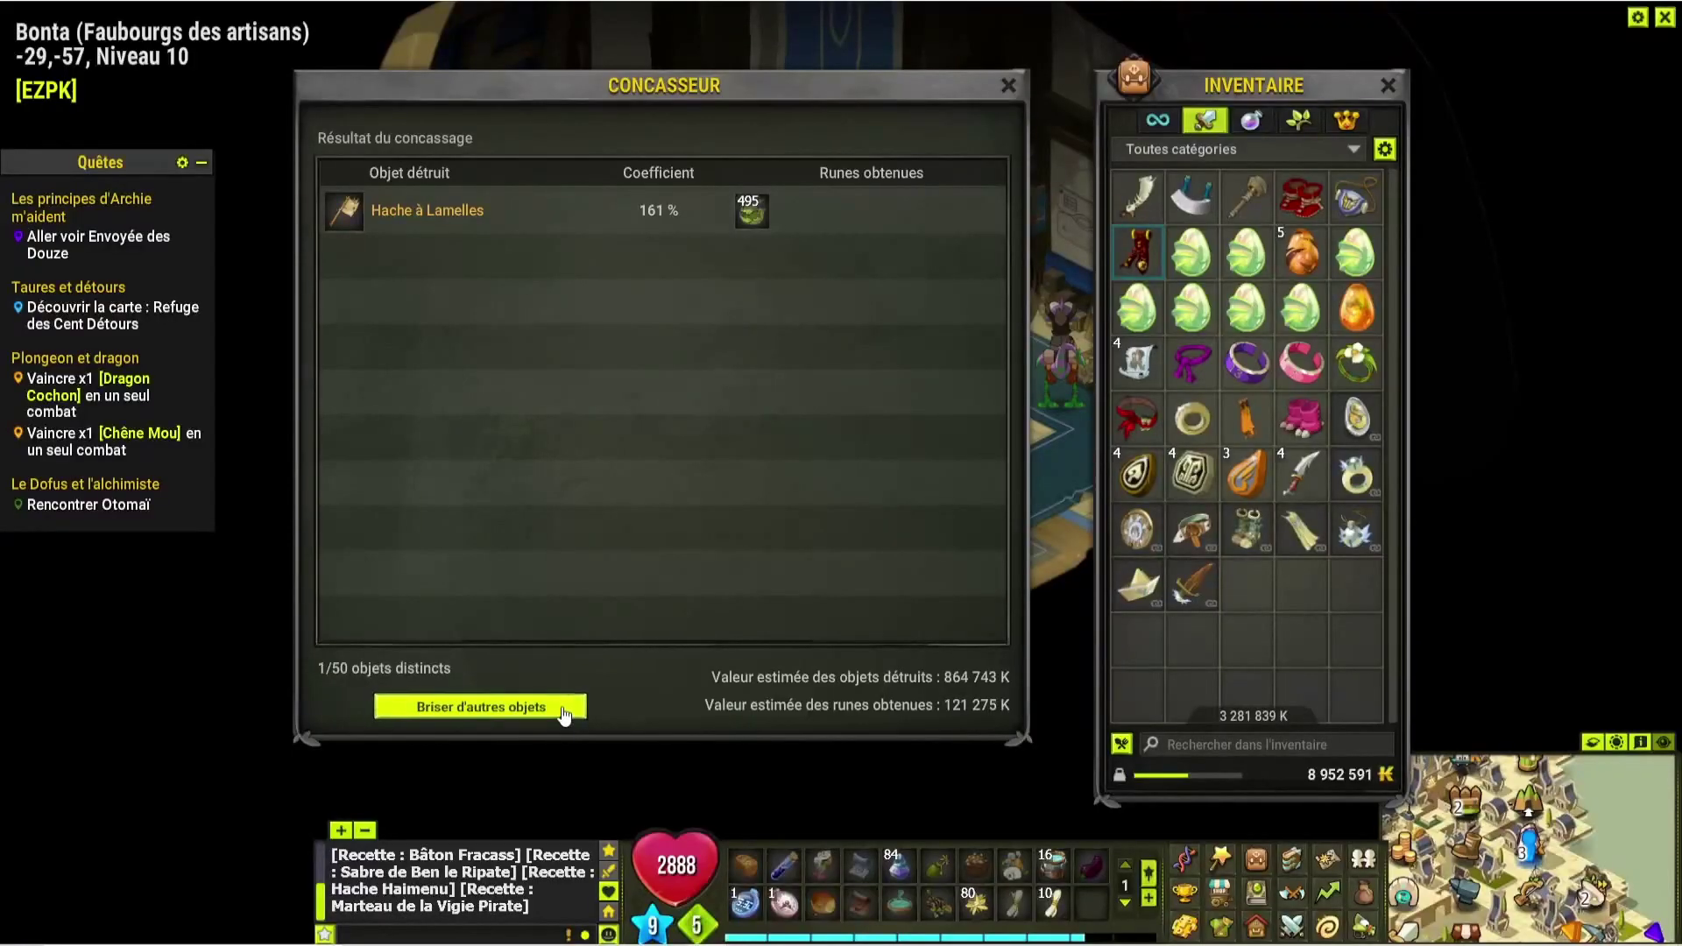
- Add the Sabre de Ben le Ripate to a new crushing batch in Dofus and look it up on Profus
left_click(569, 706)
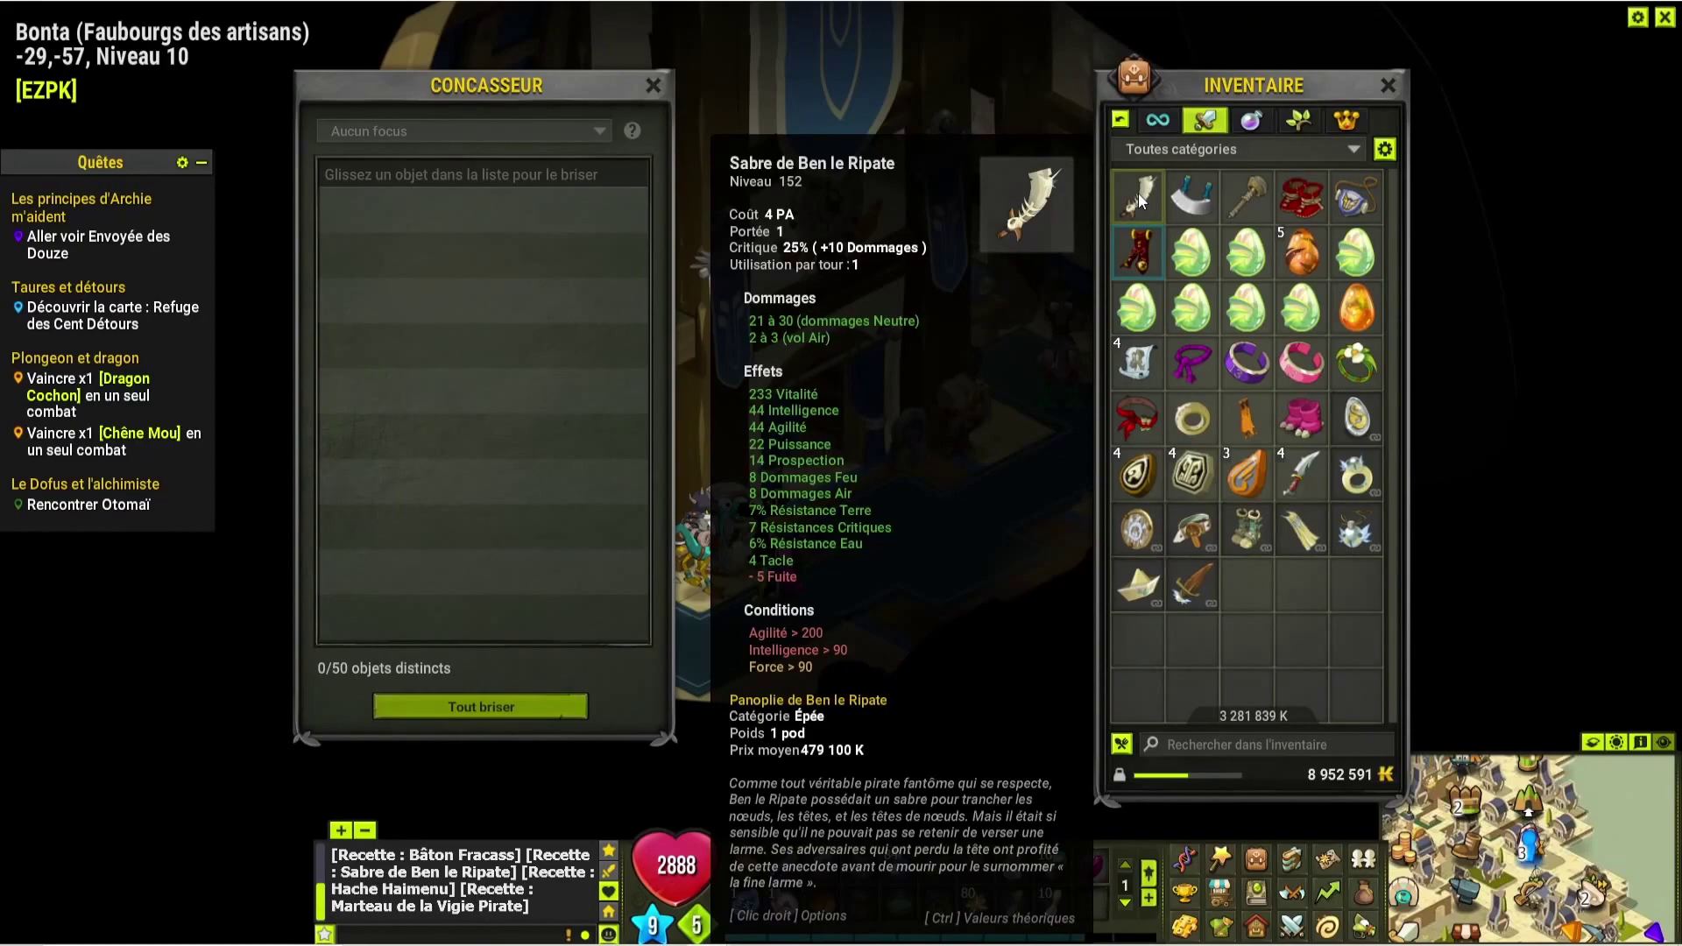
left_click_drag(1138, 193, 480, 217)
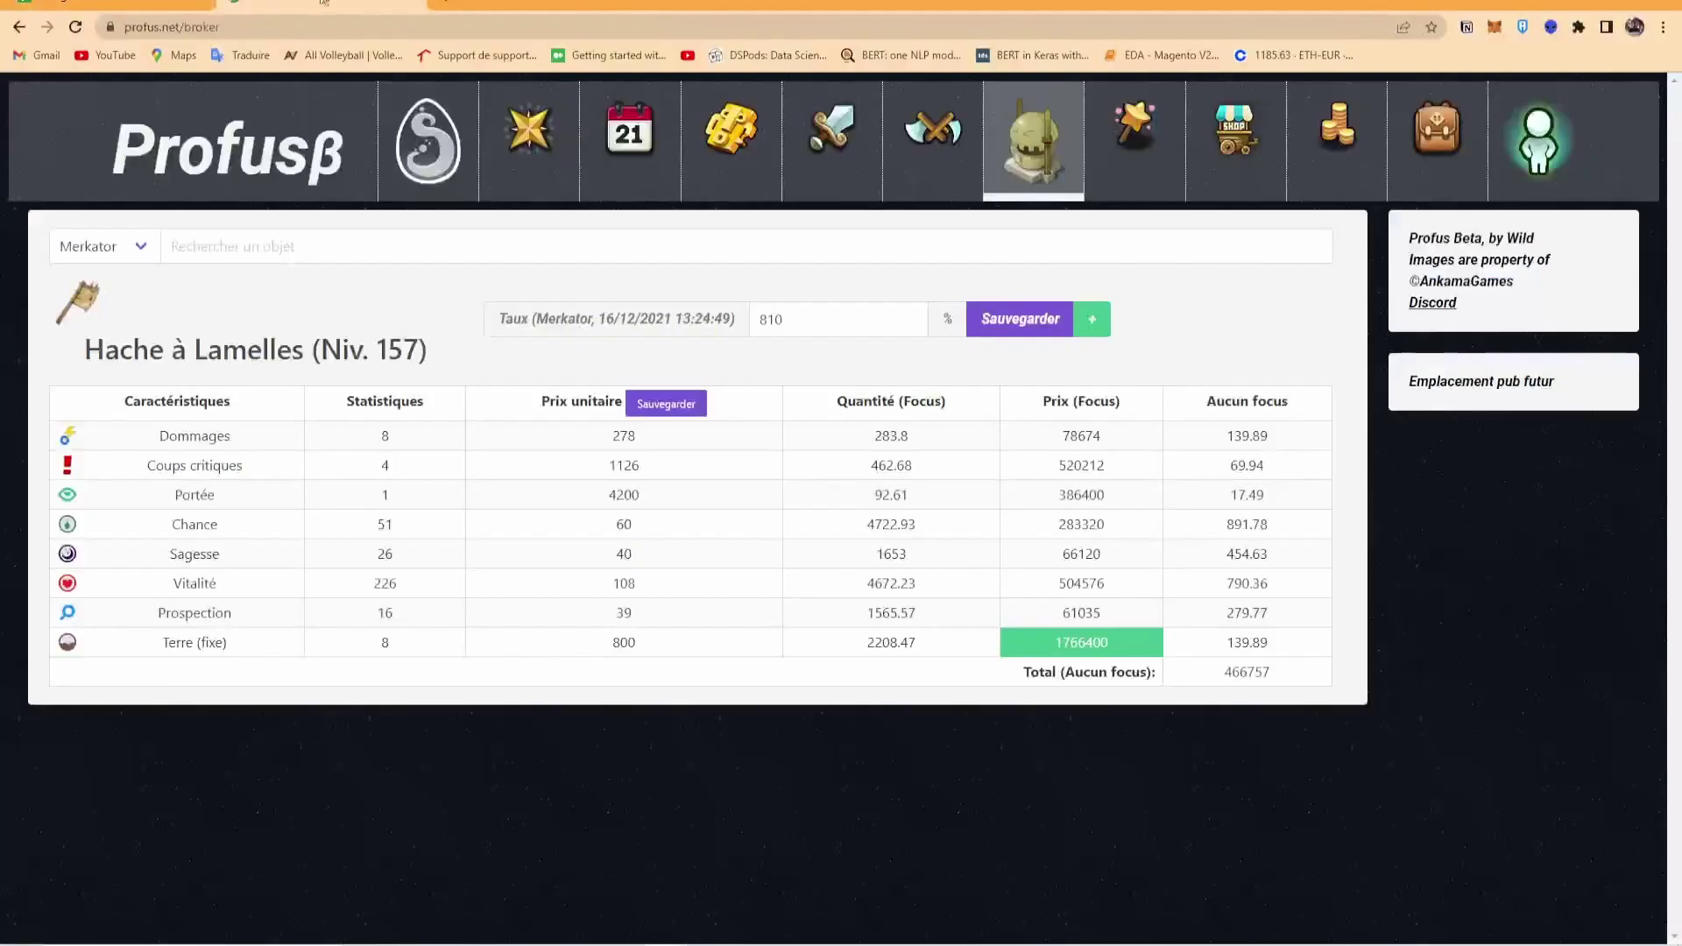
left_click(515, 234)
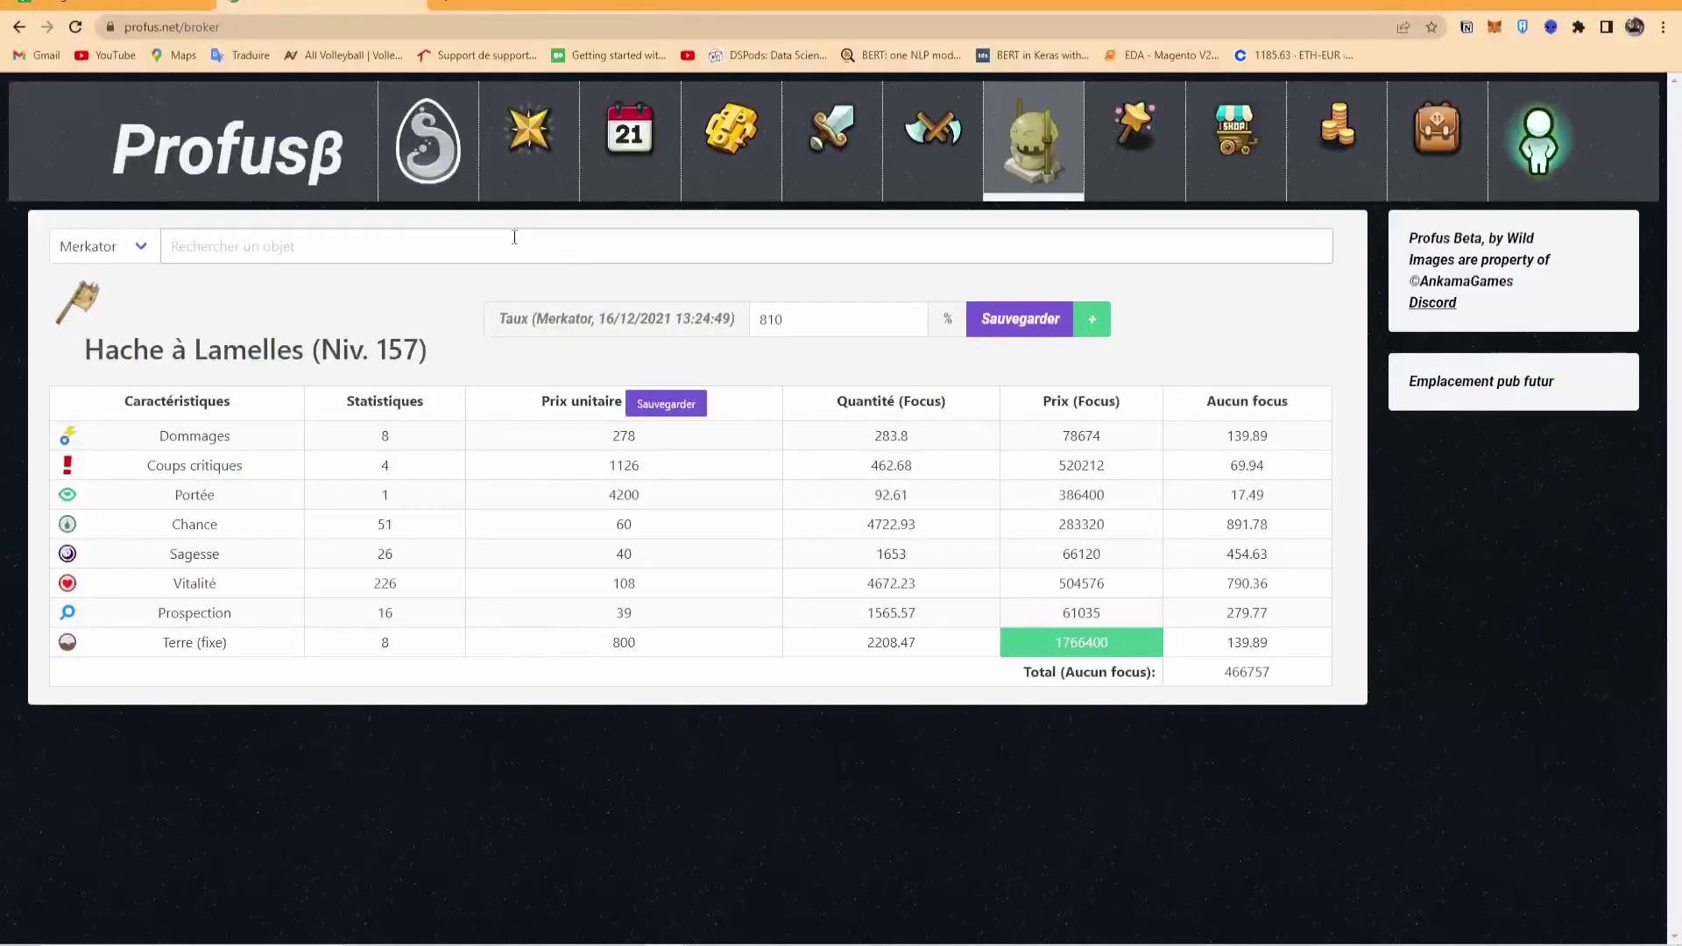
type("ben le ri")
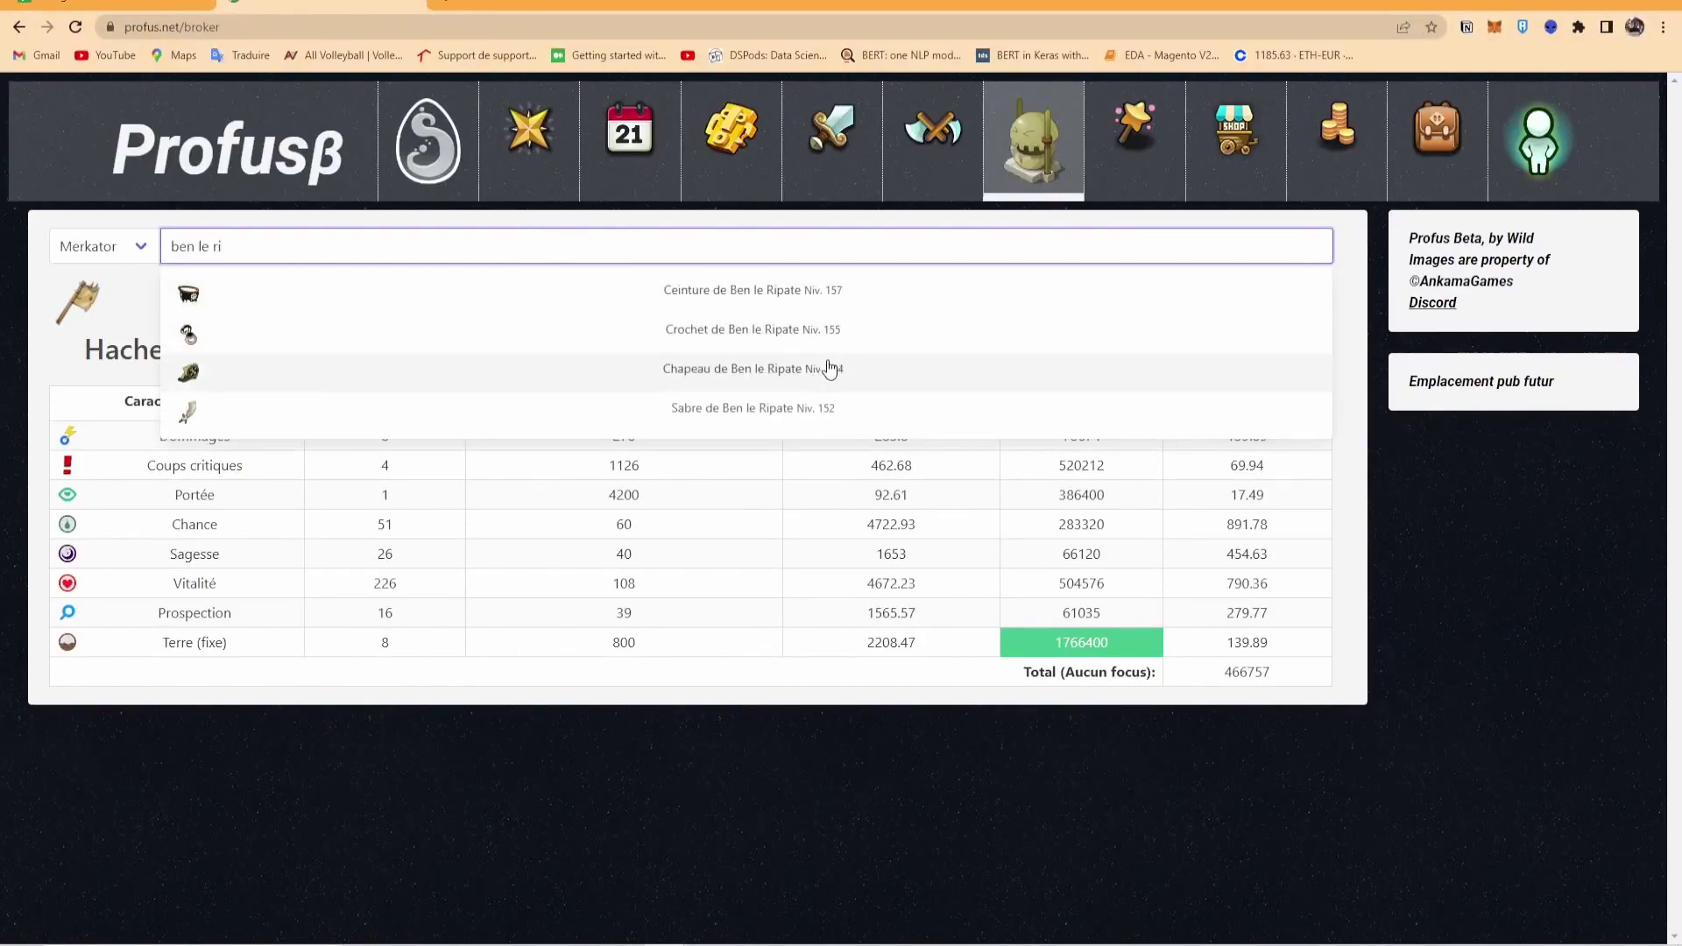
left_click(816, 408)
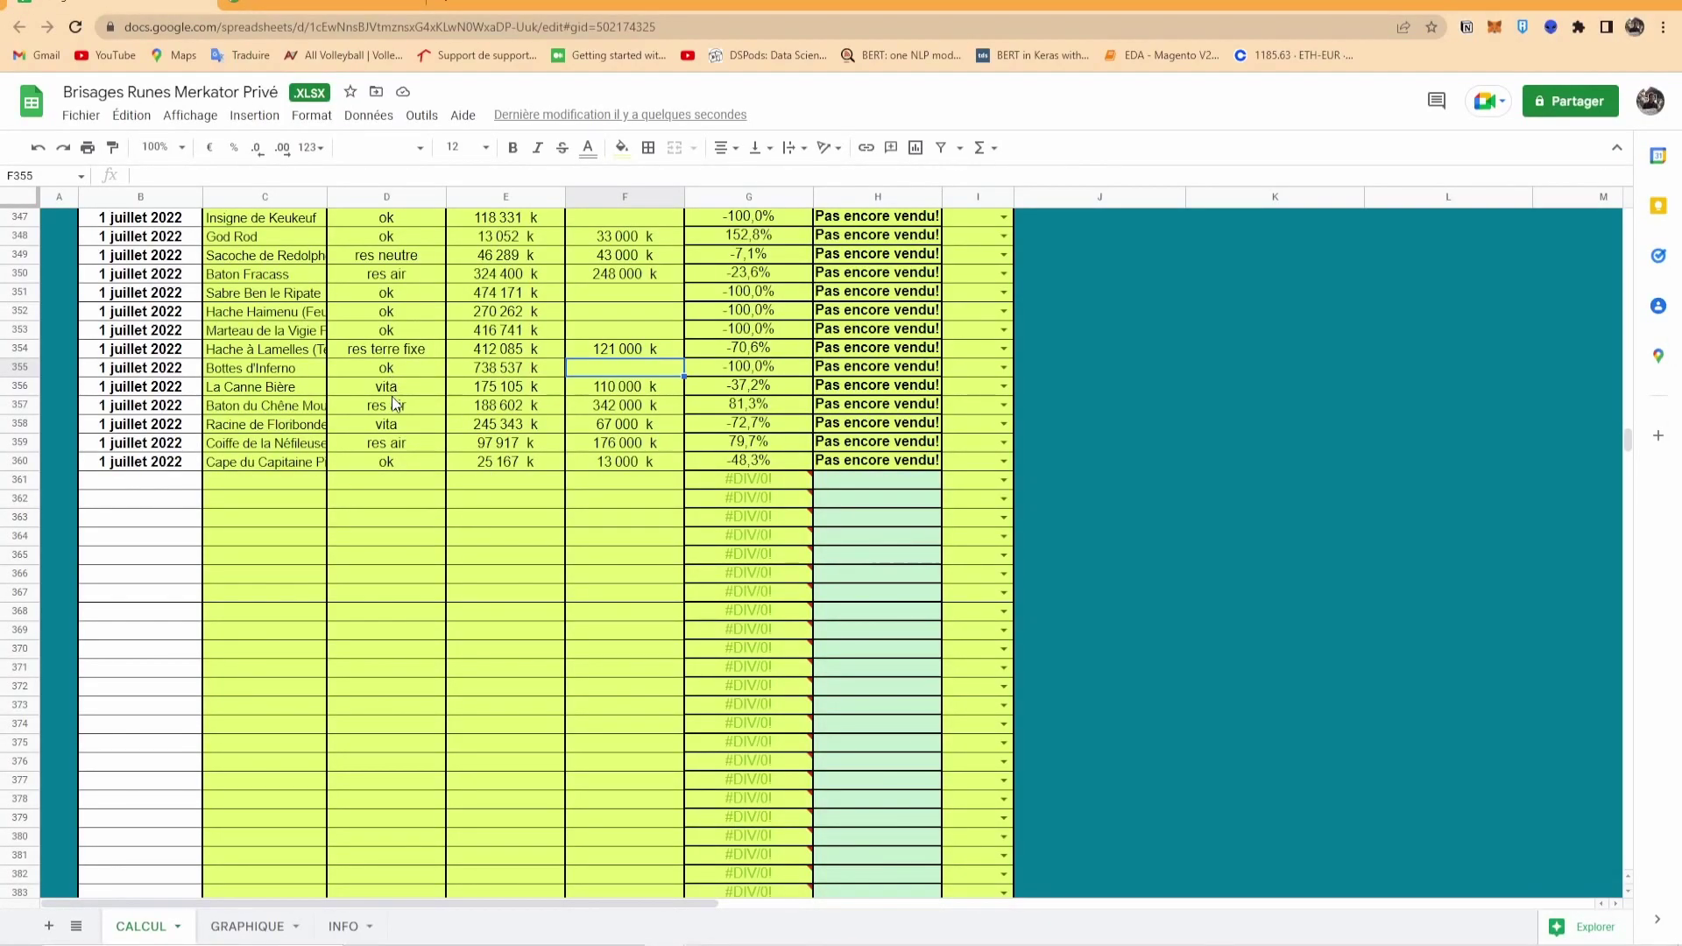
- Record "res eau" in D351 of the spreadsheet as the Sabre de Ben le Ripate's focus
left_click(402, 293)
type("res eau")
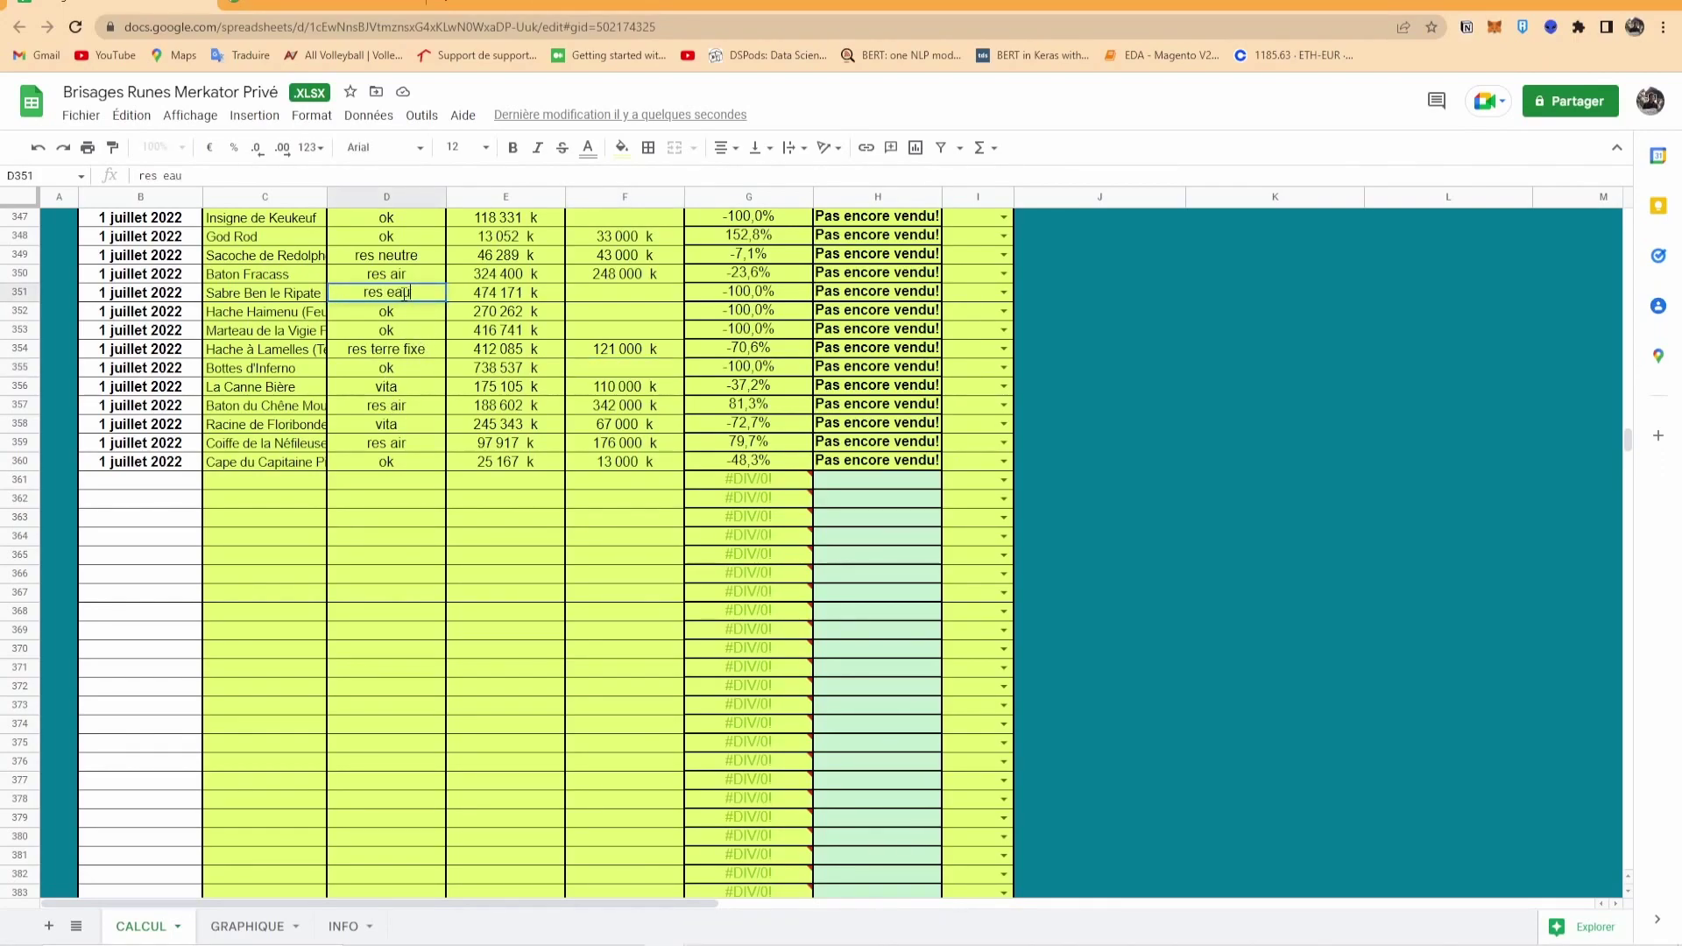
key("Return")
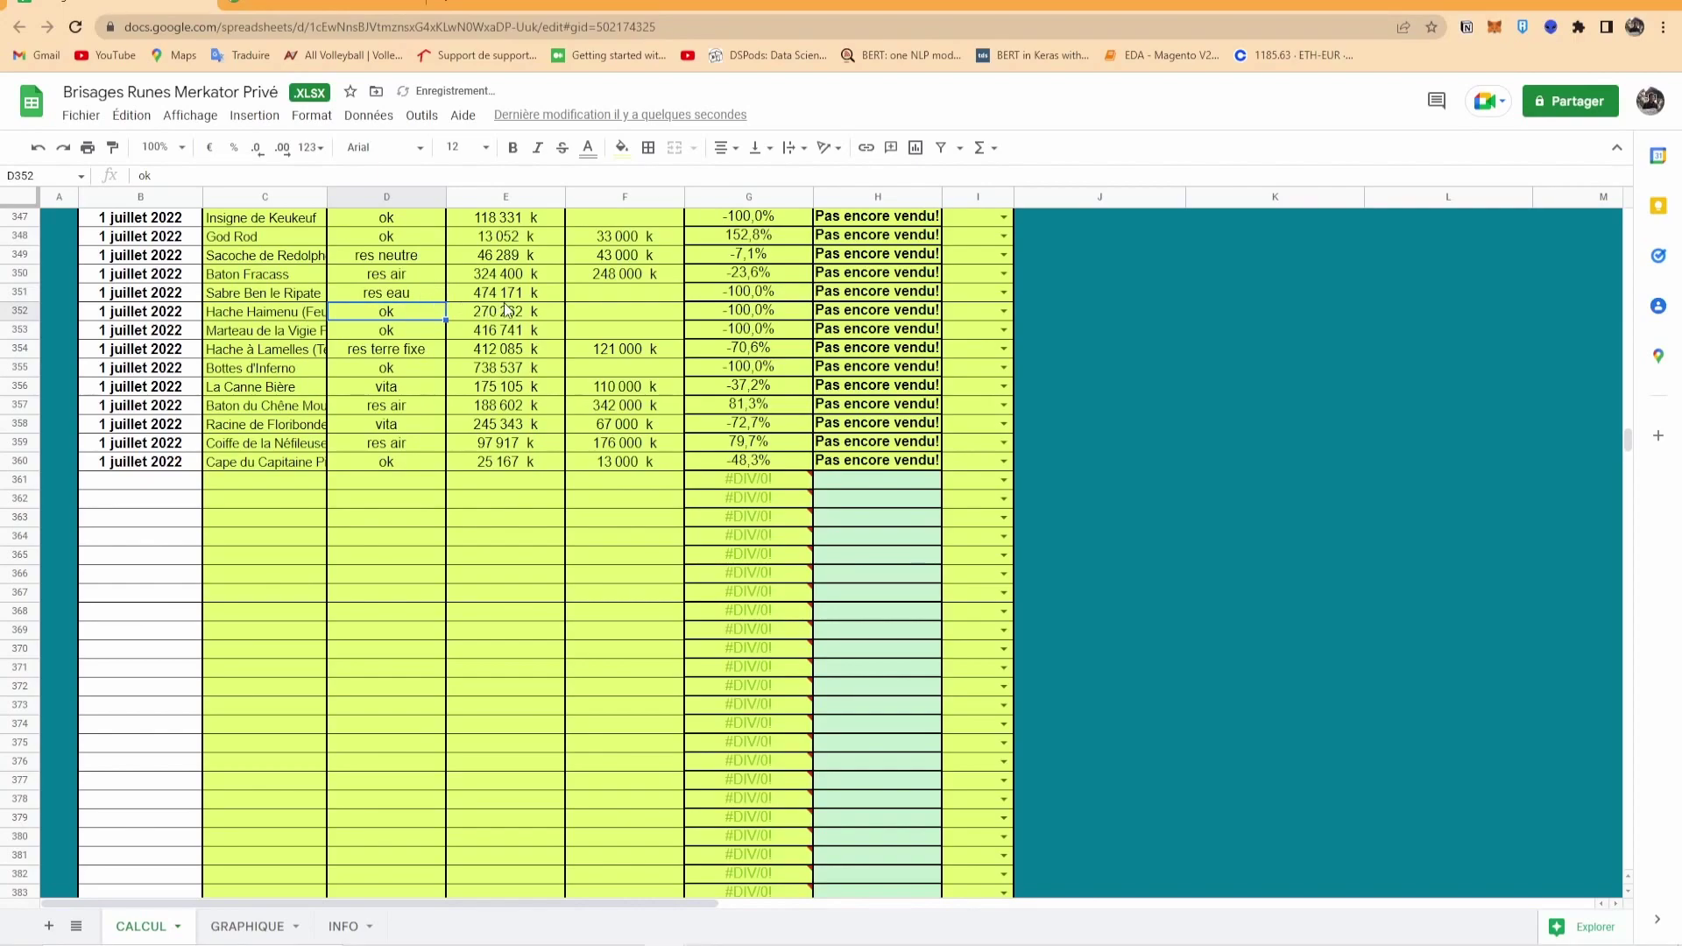
- Set the crusher focus to % Résistance Eau in Dofus and crush the Sabre de Ben le Ripate
key("alt+Tab")
left_click(436, 133)
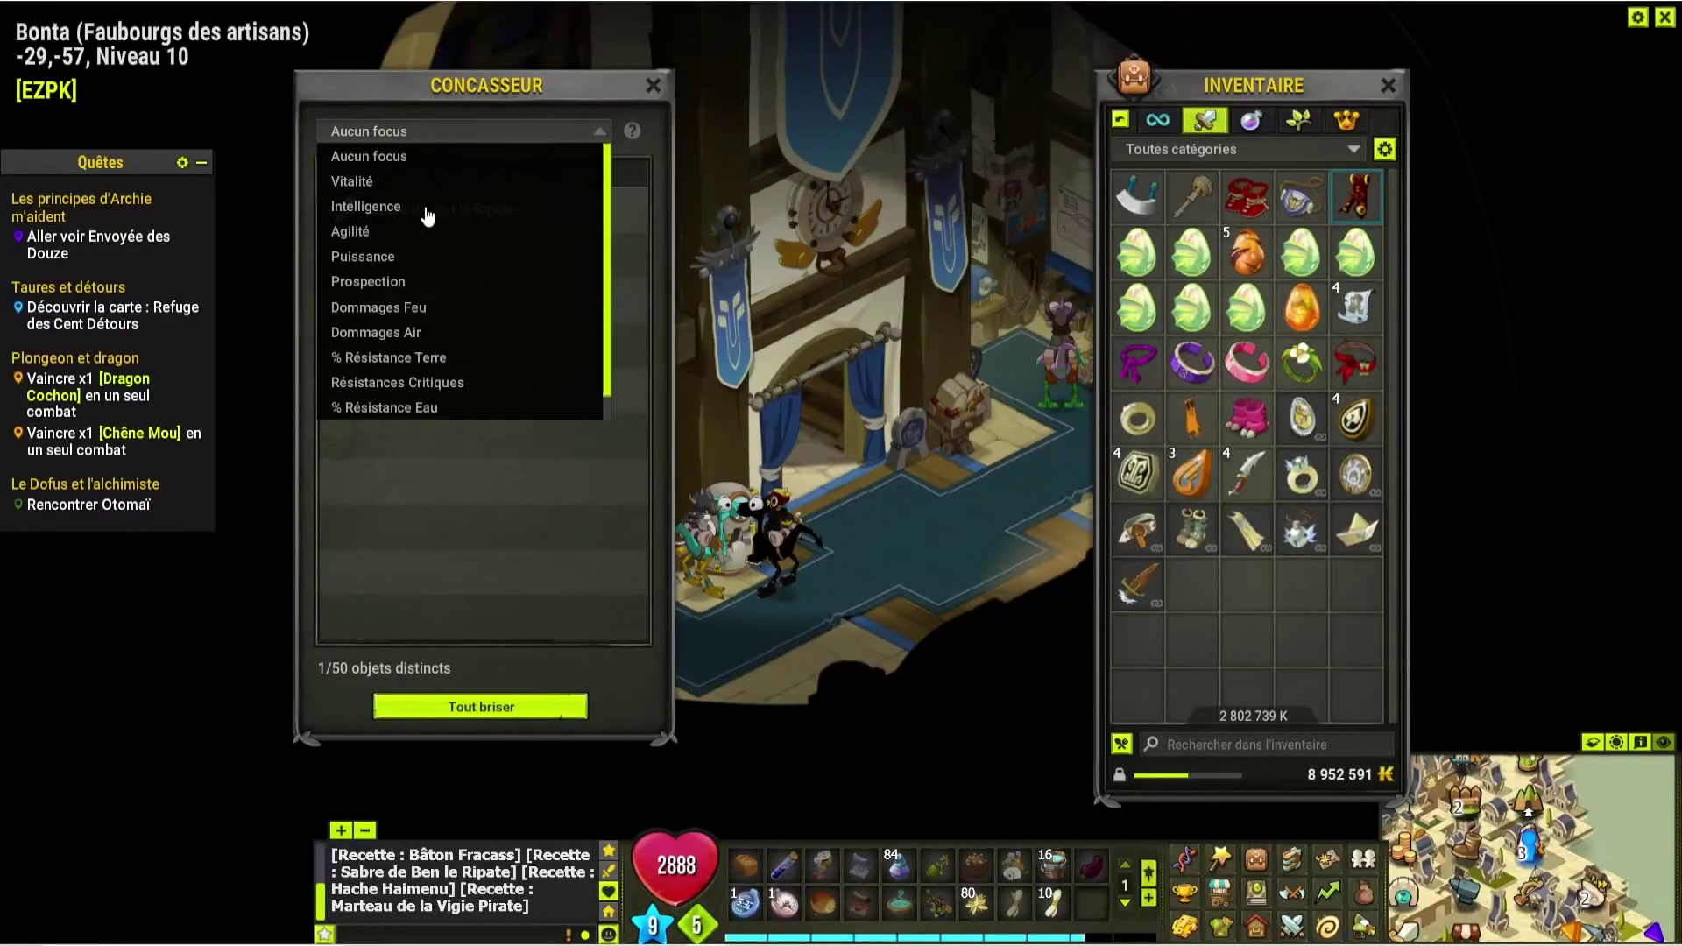
left_click(499, 410)
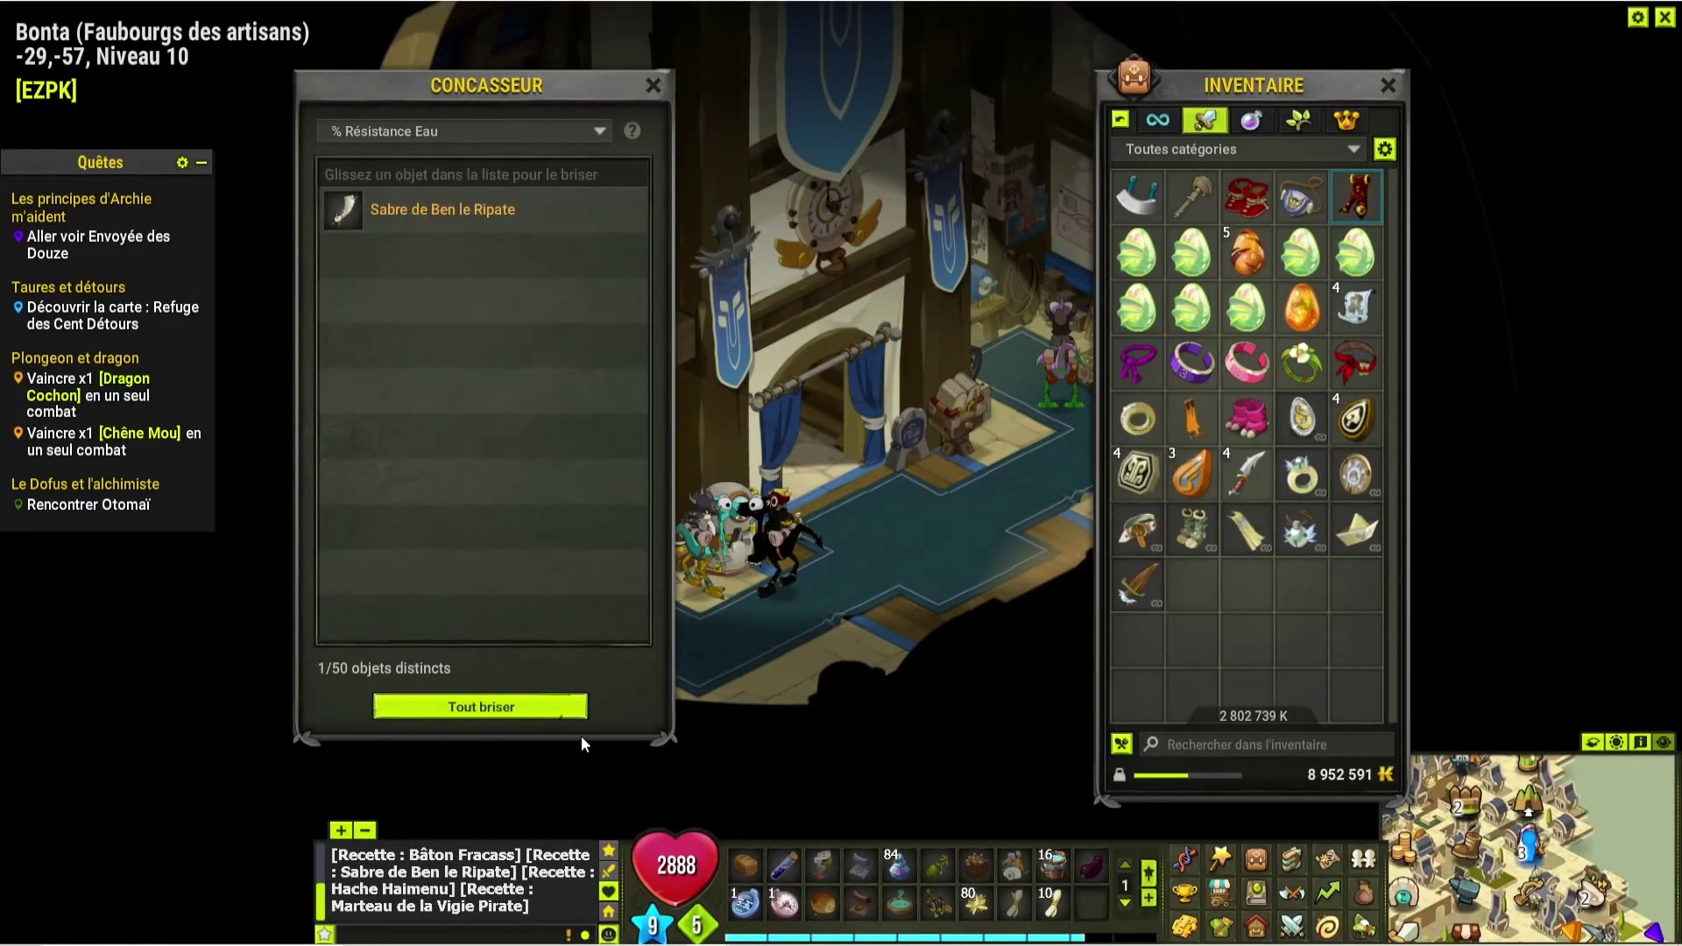
left_click(541, 708)
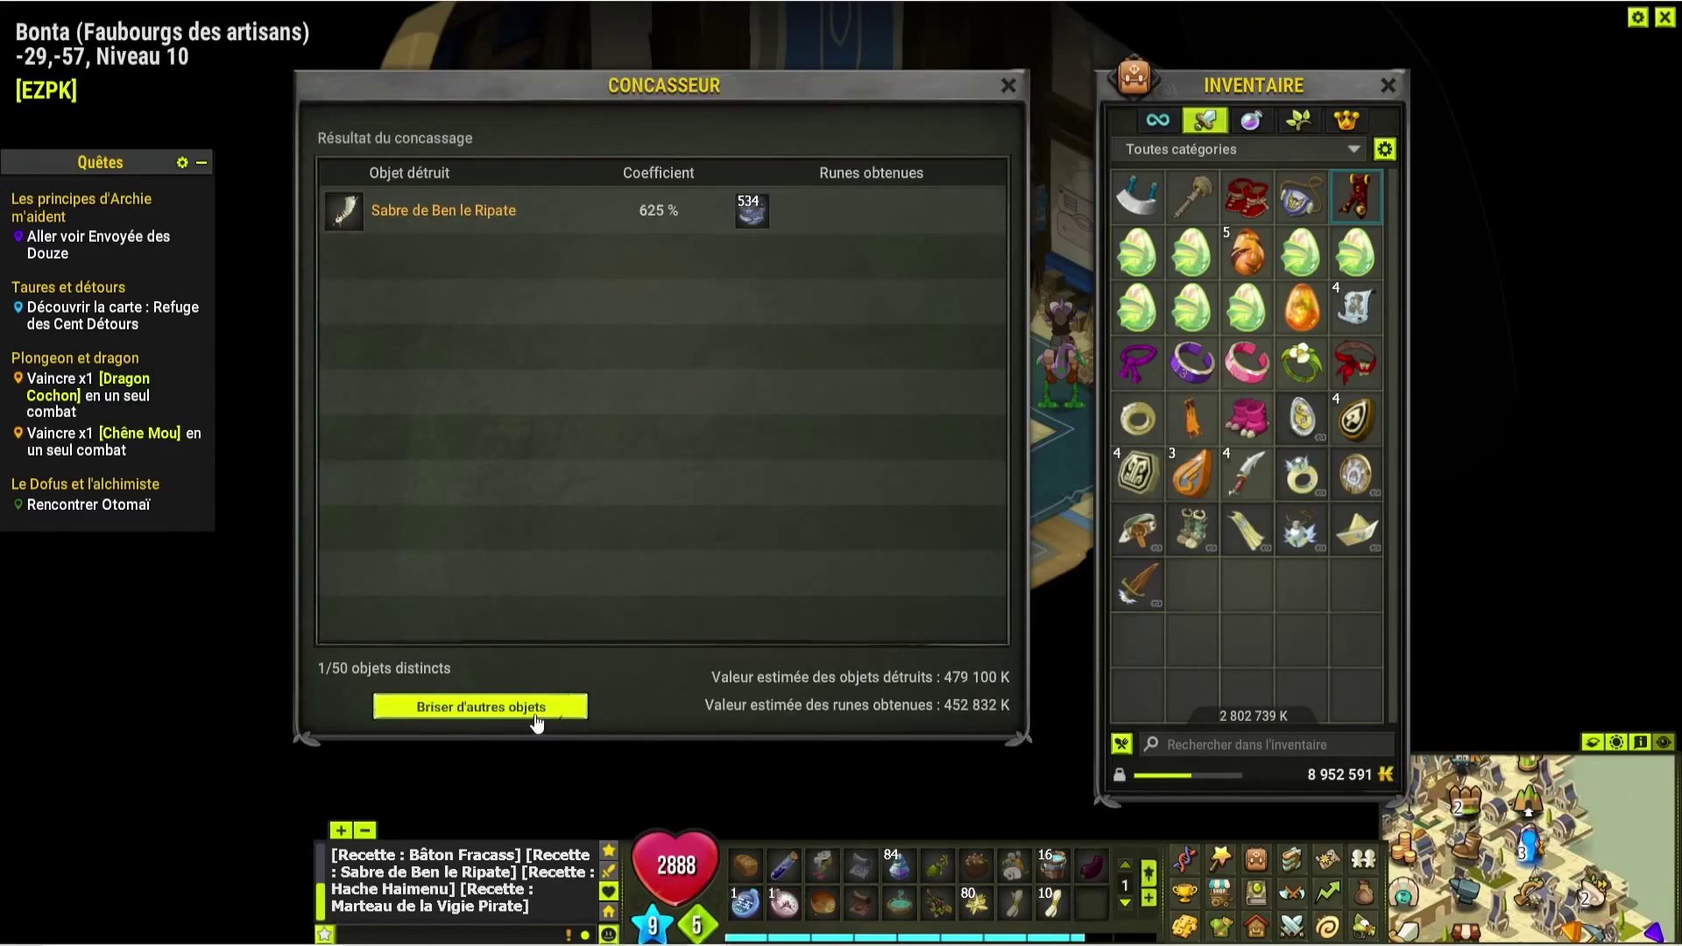
- Record 452 000 as the Sabre de Ben le Ripate's rune value in F351 of the spreadsheet
key("alt+Tab")
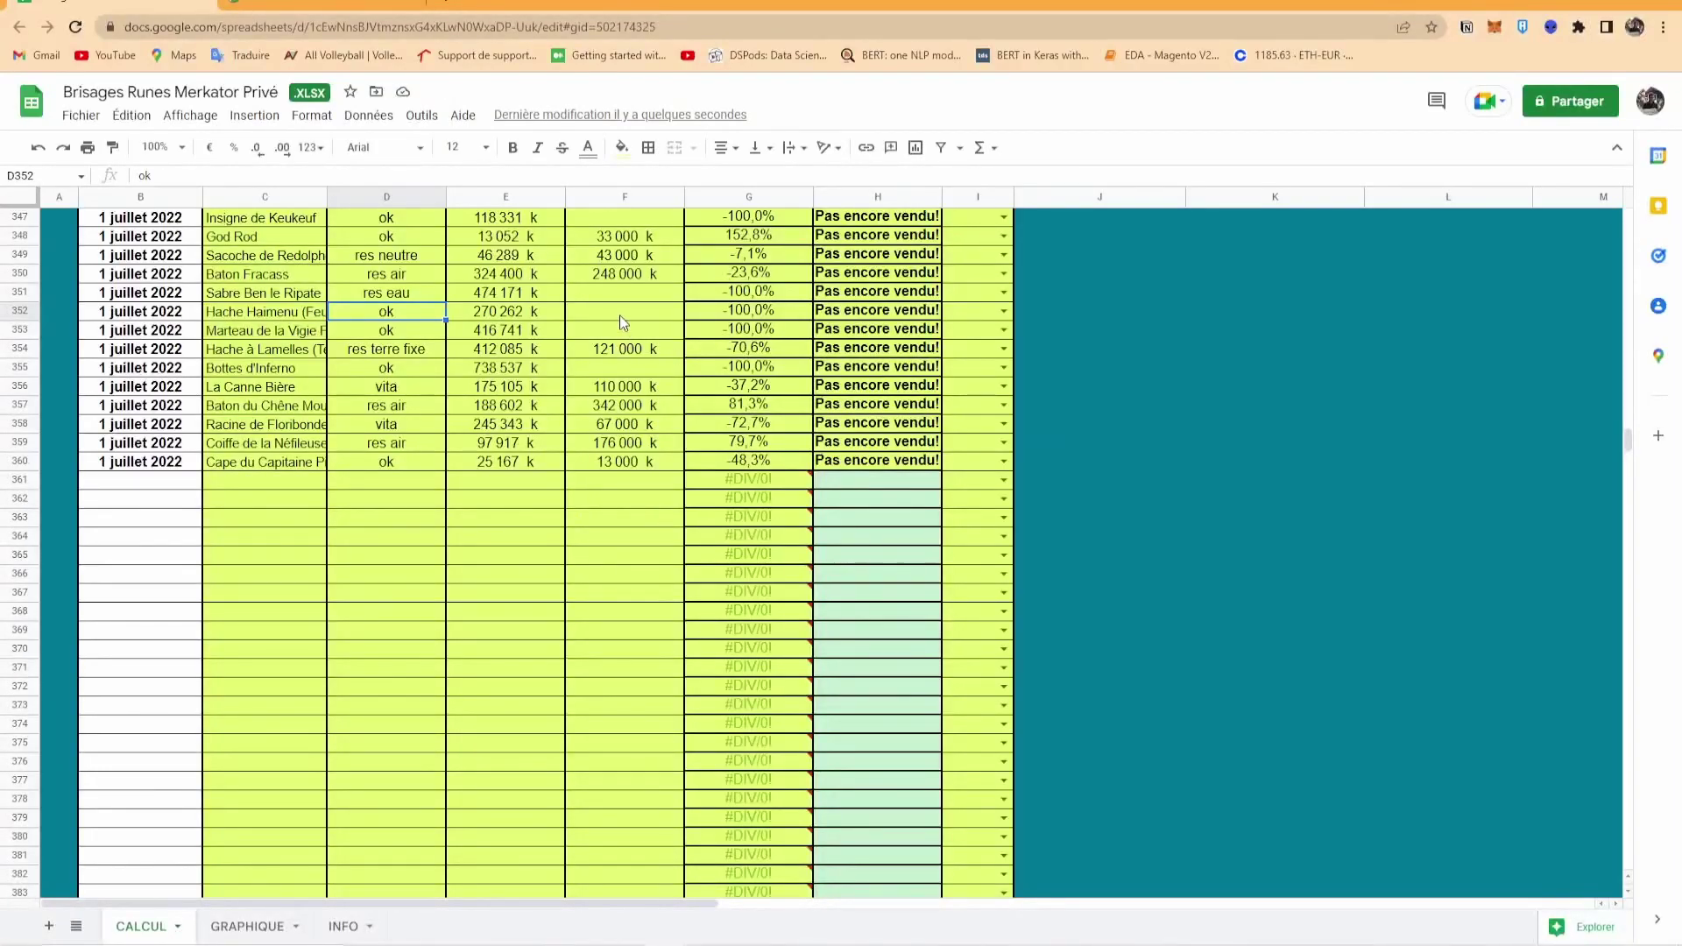
left_click(634, 291)
type("452")
type("832")
key("Return")
- Add the Hache Haimenu to a new crushing batch in Dofus and look it up on Profus
key("alt+Tab")
left_click(517, 701)
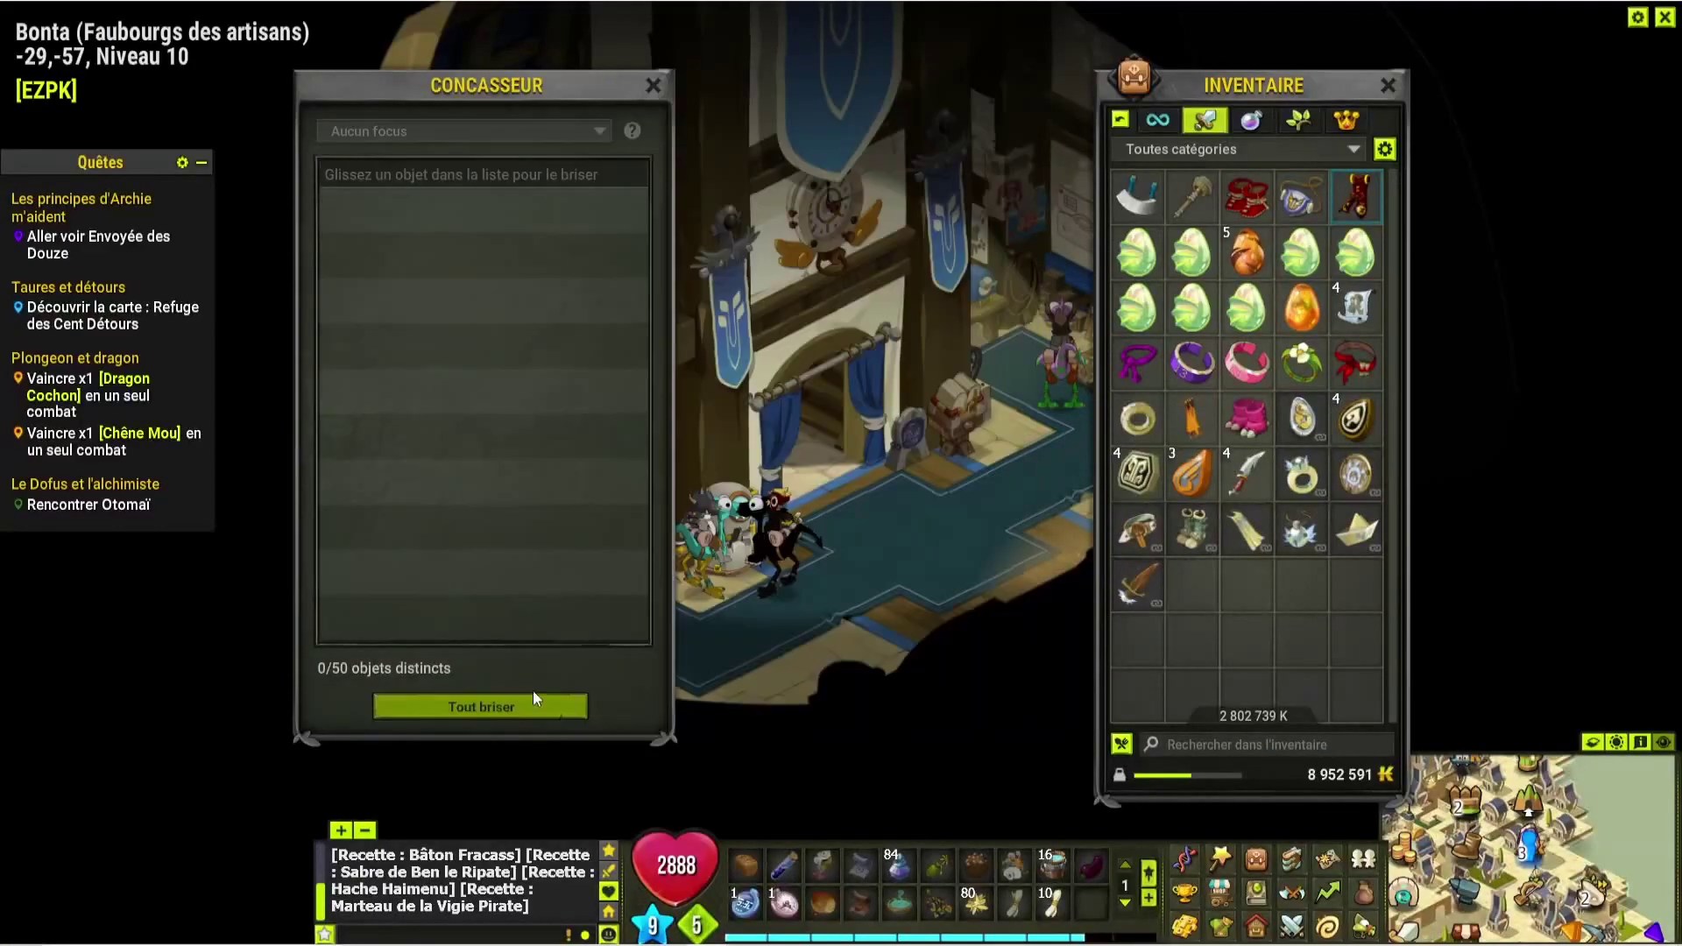
double_click(1144, 202)
key("alt+Tab")
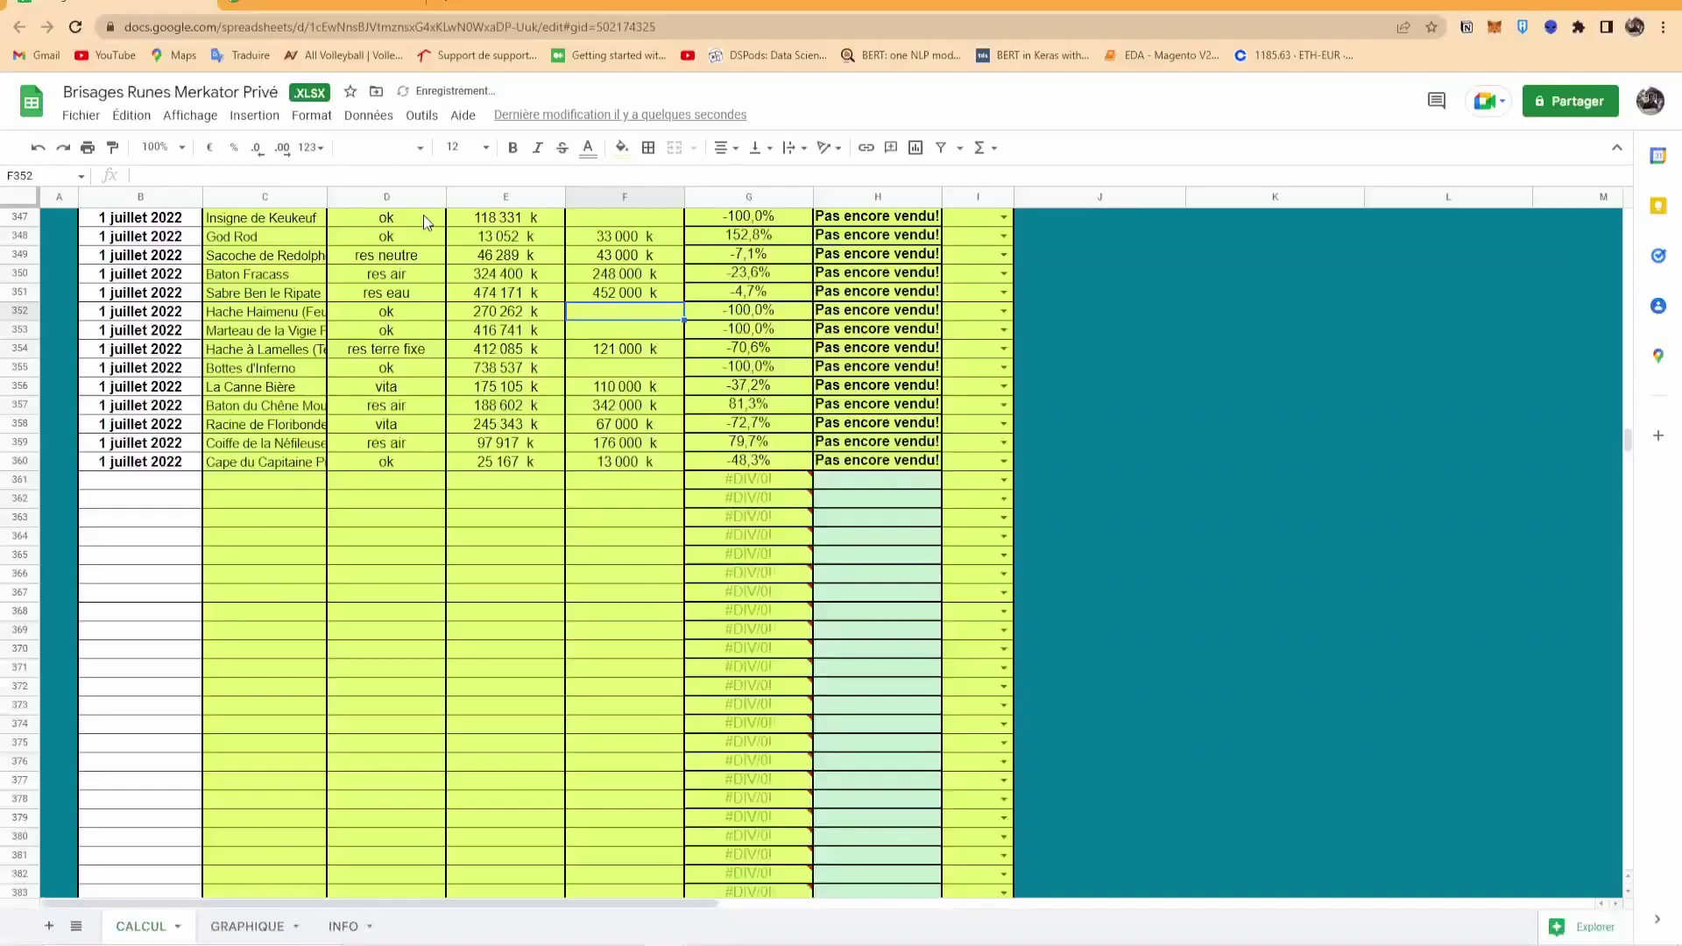
left_click(315, 6)
left_click(572, 252)
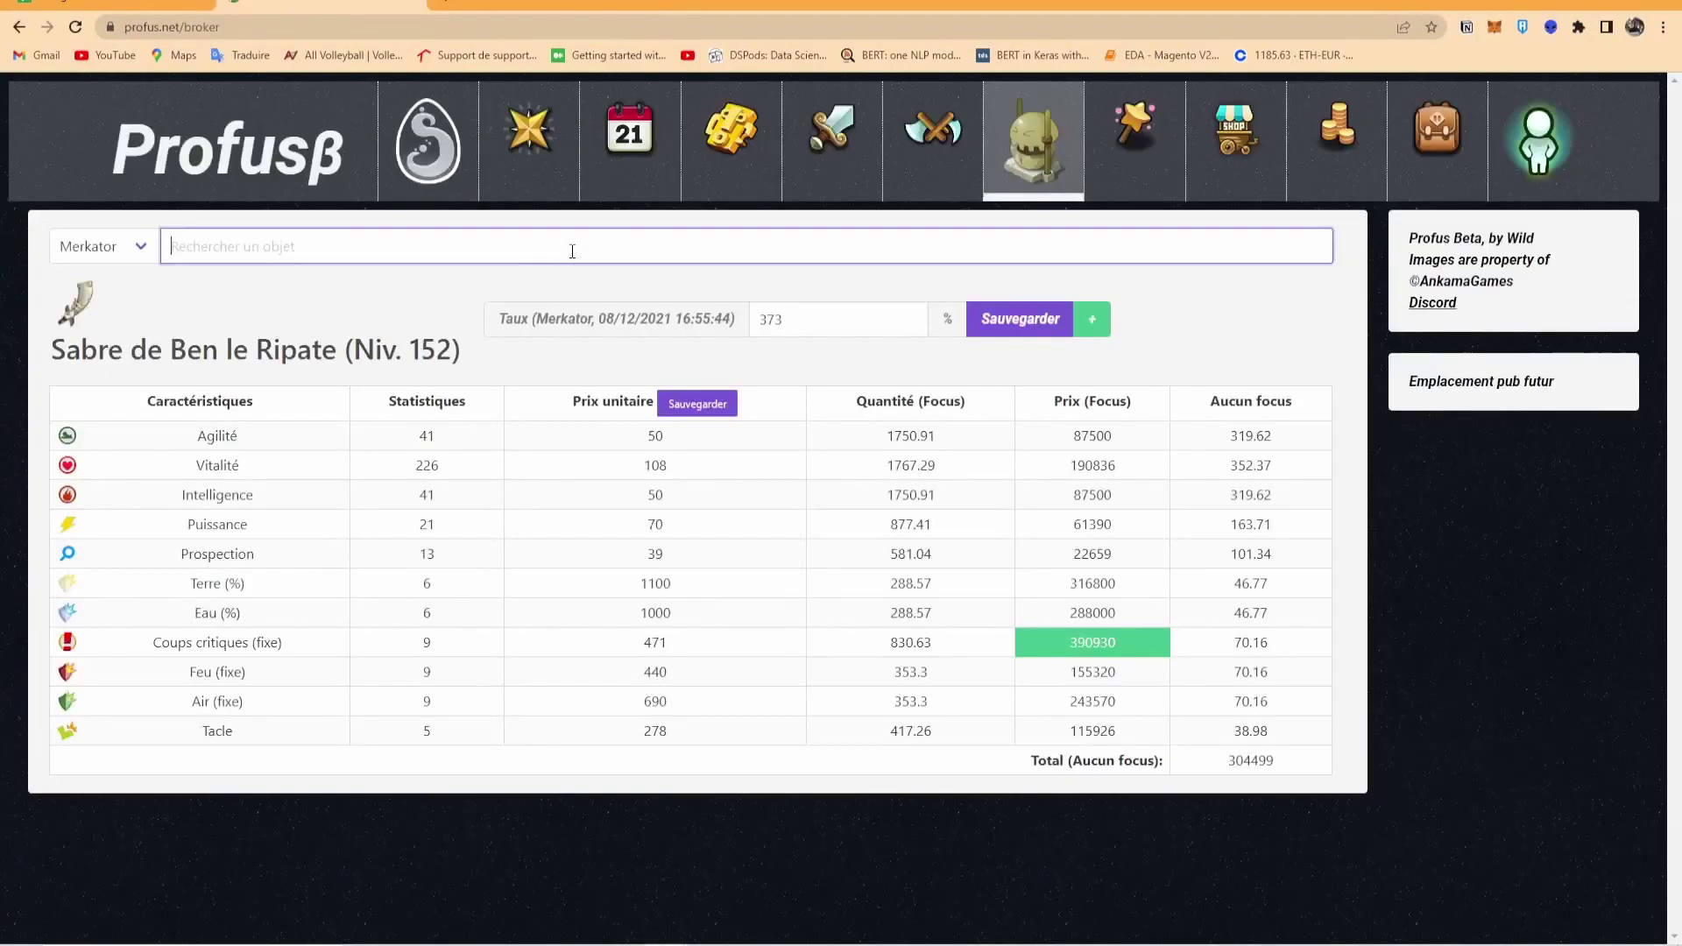
type("haimùe")
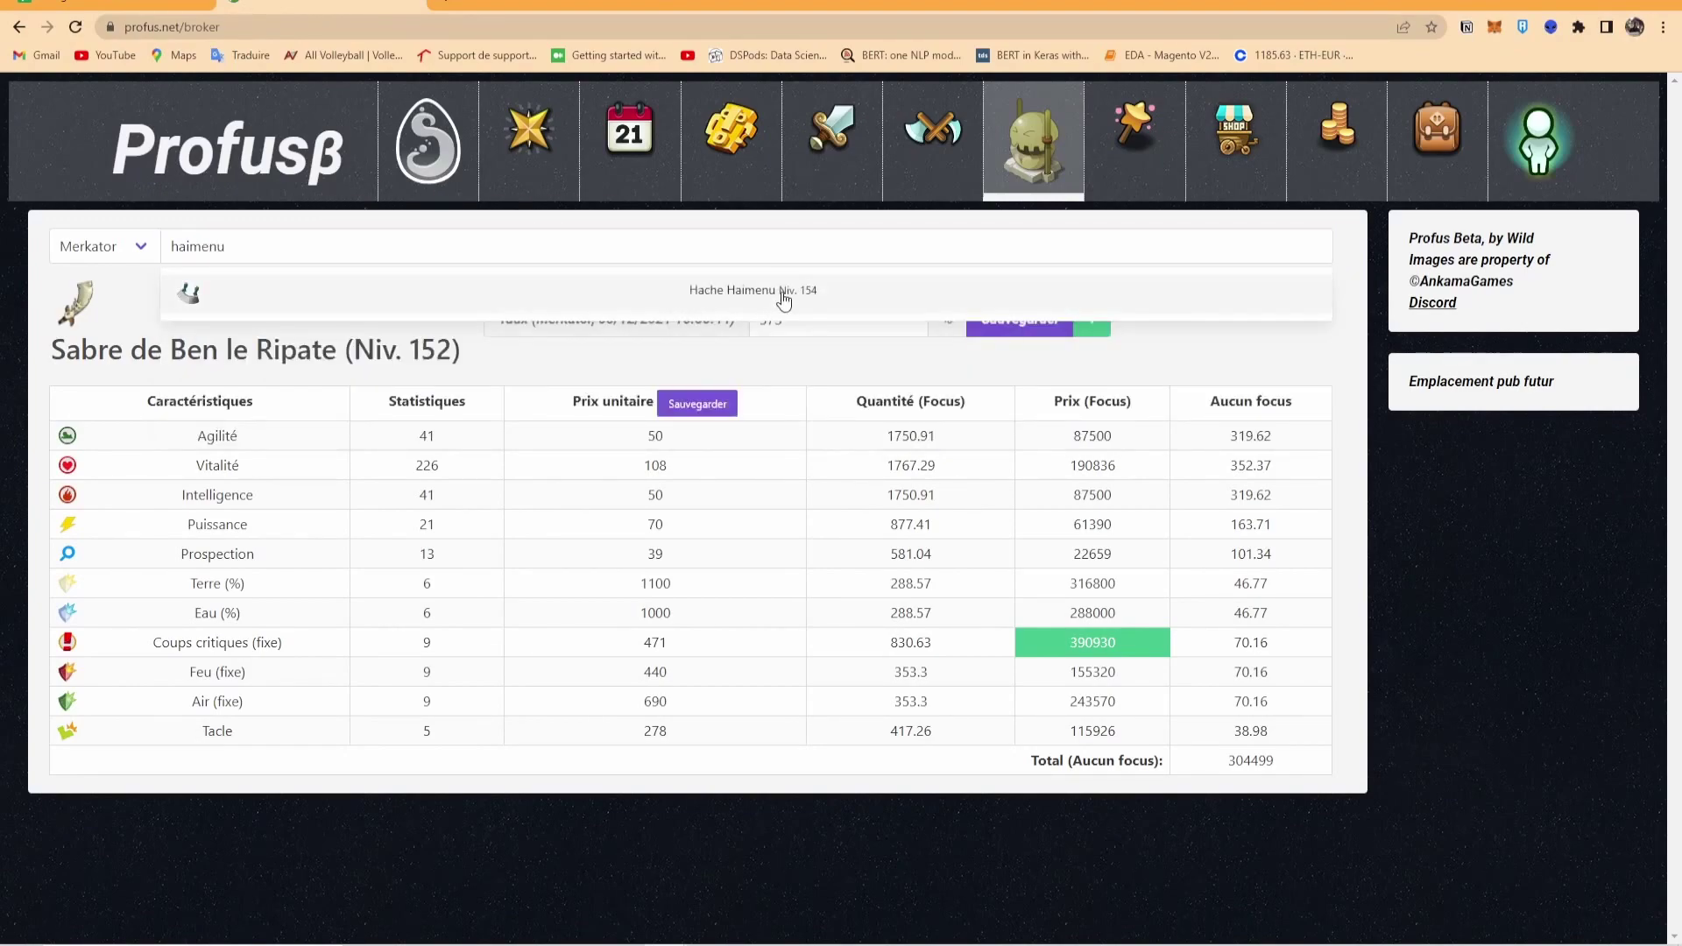
left_click(782, 293)
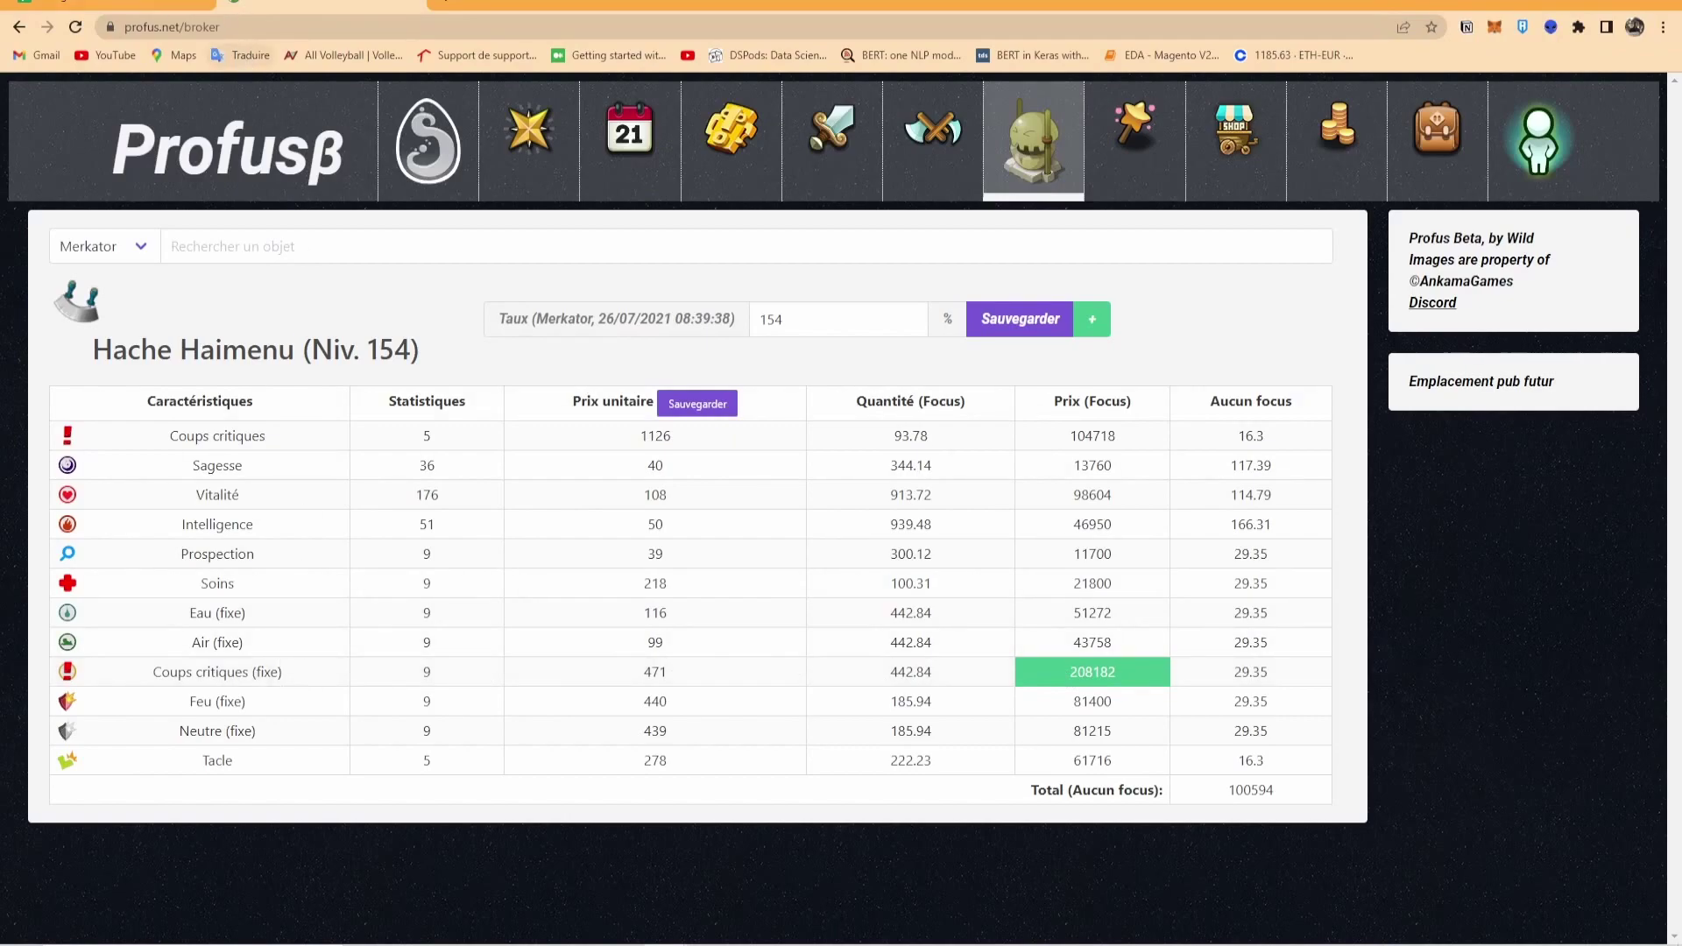
- Record the Hache Haimenu's critical-hit focus in D352 of the spreadsheet
left_click(98, 6)
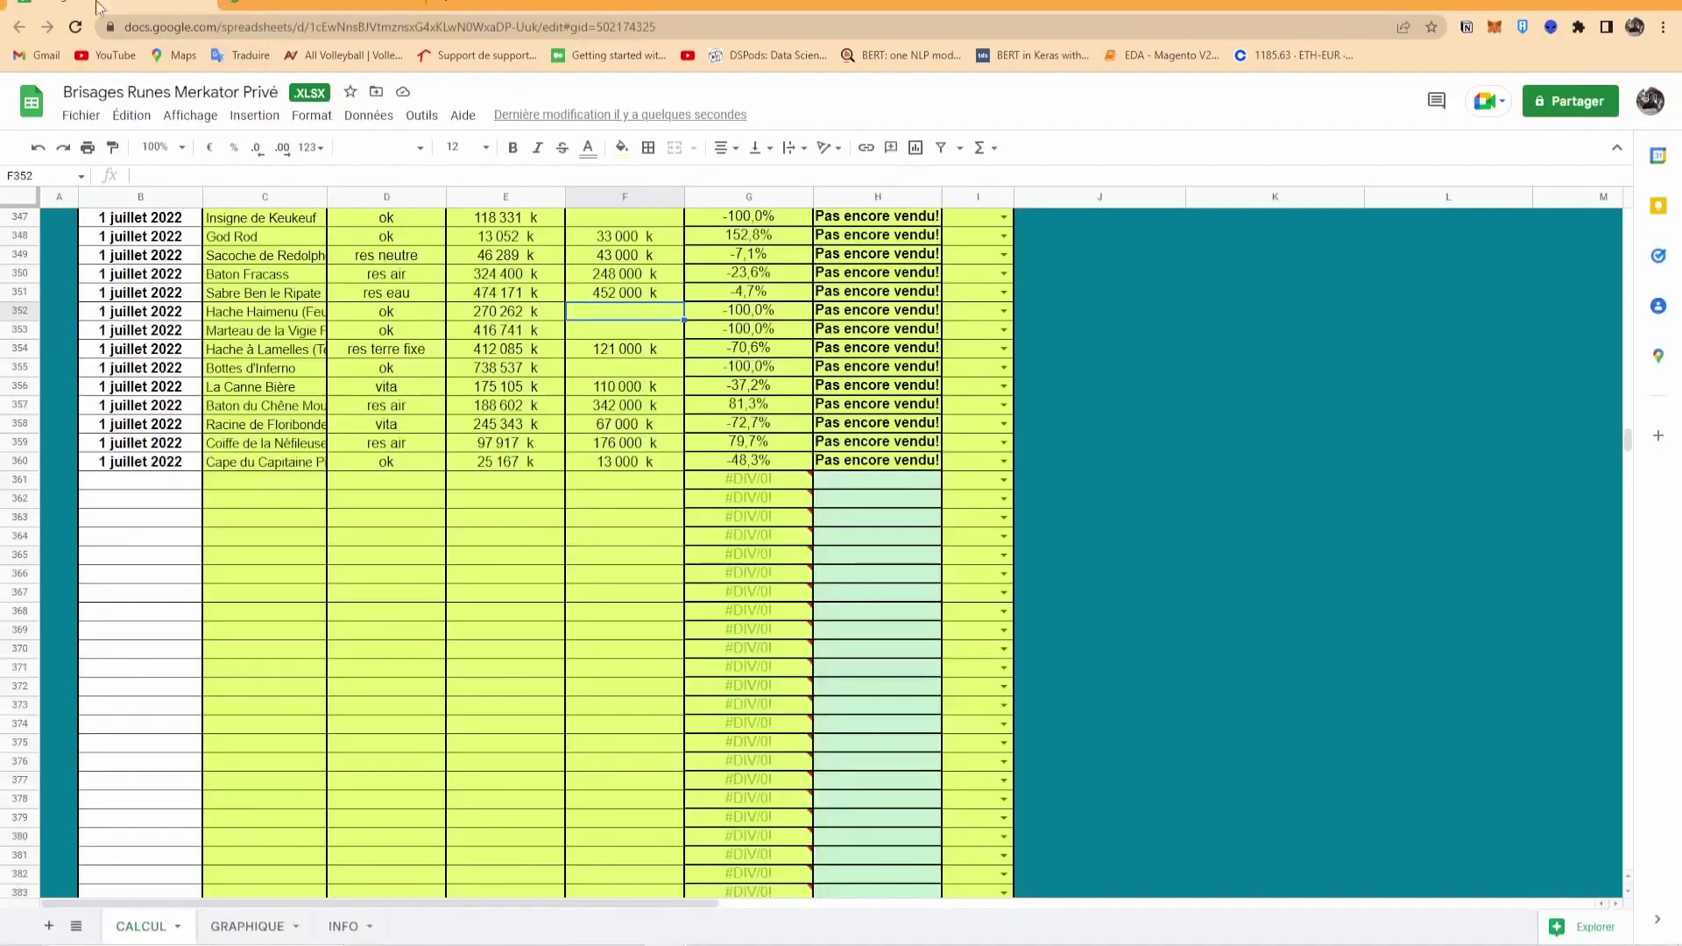
left_click(391, 311)
type("c")
key("Return")
- Set the crusher focus to % Critique in Dofus and crush the Hache Haimenu
key("alt+Tab")
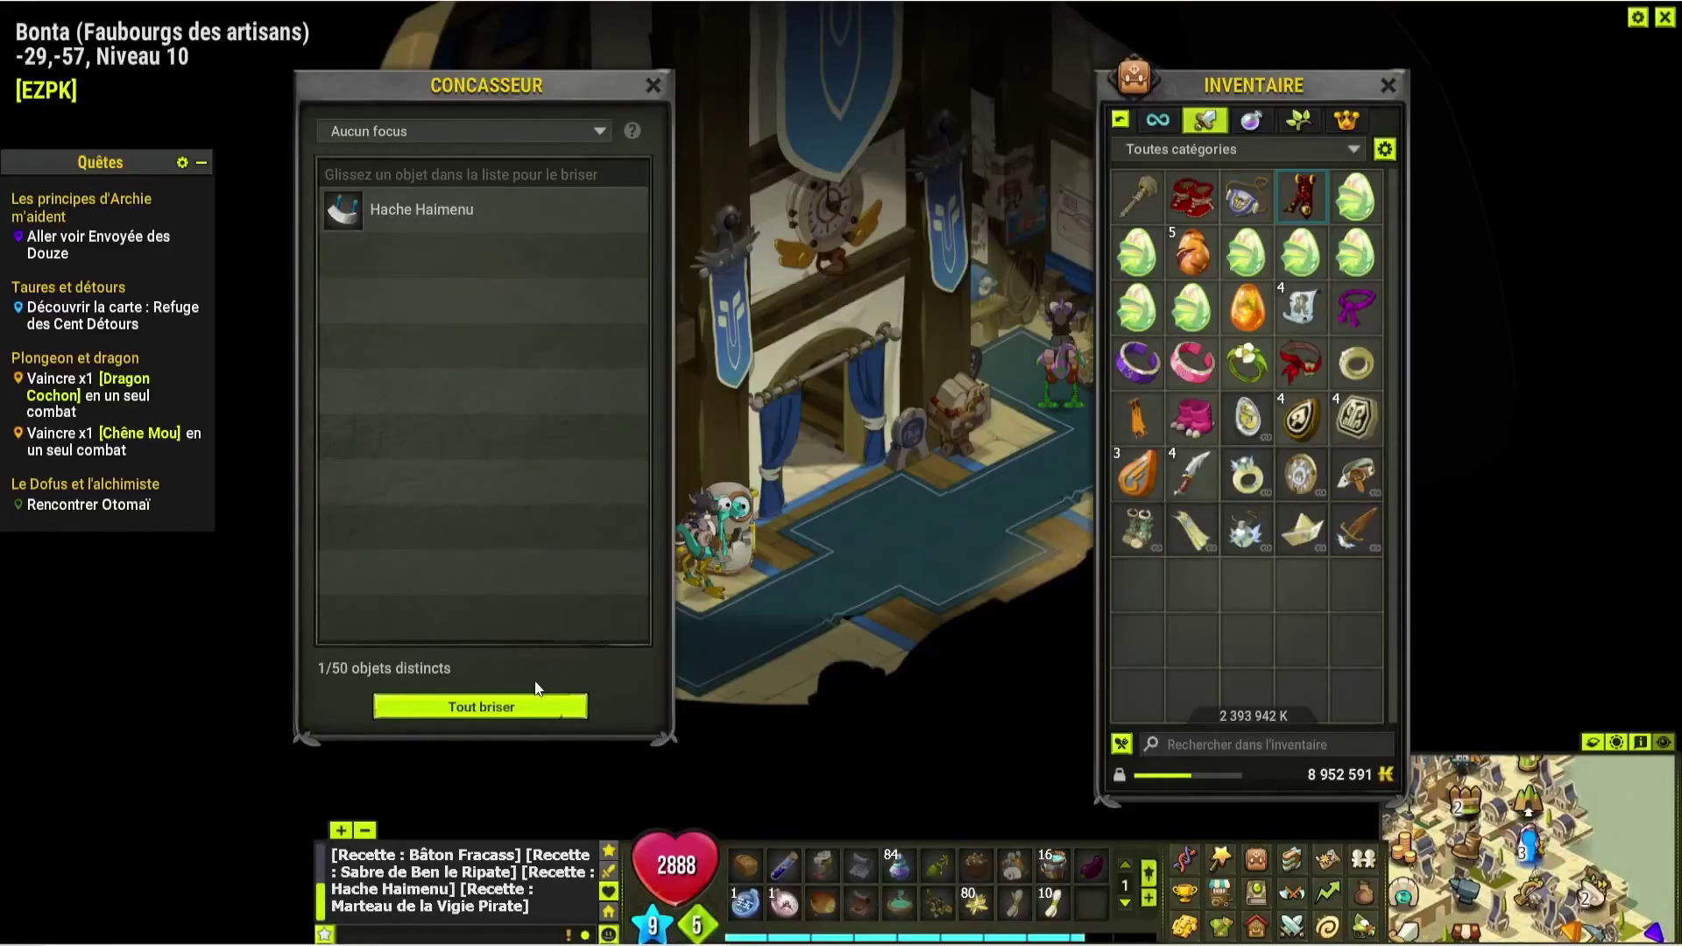
left_click(454, 132)
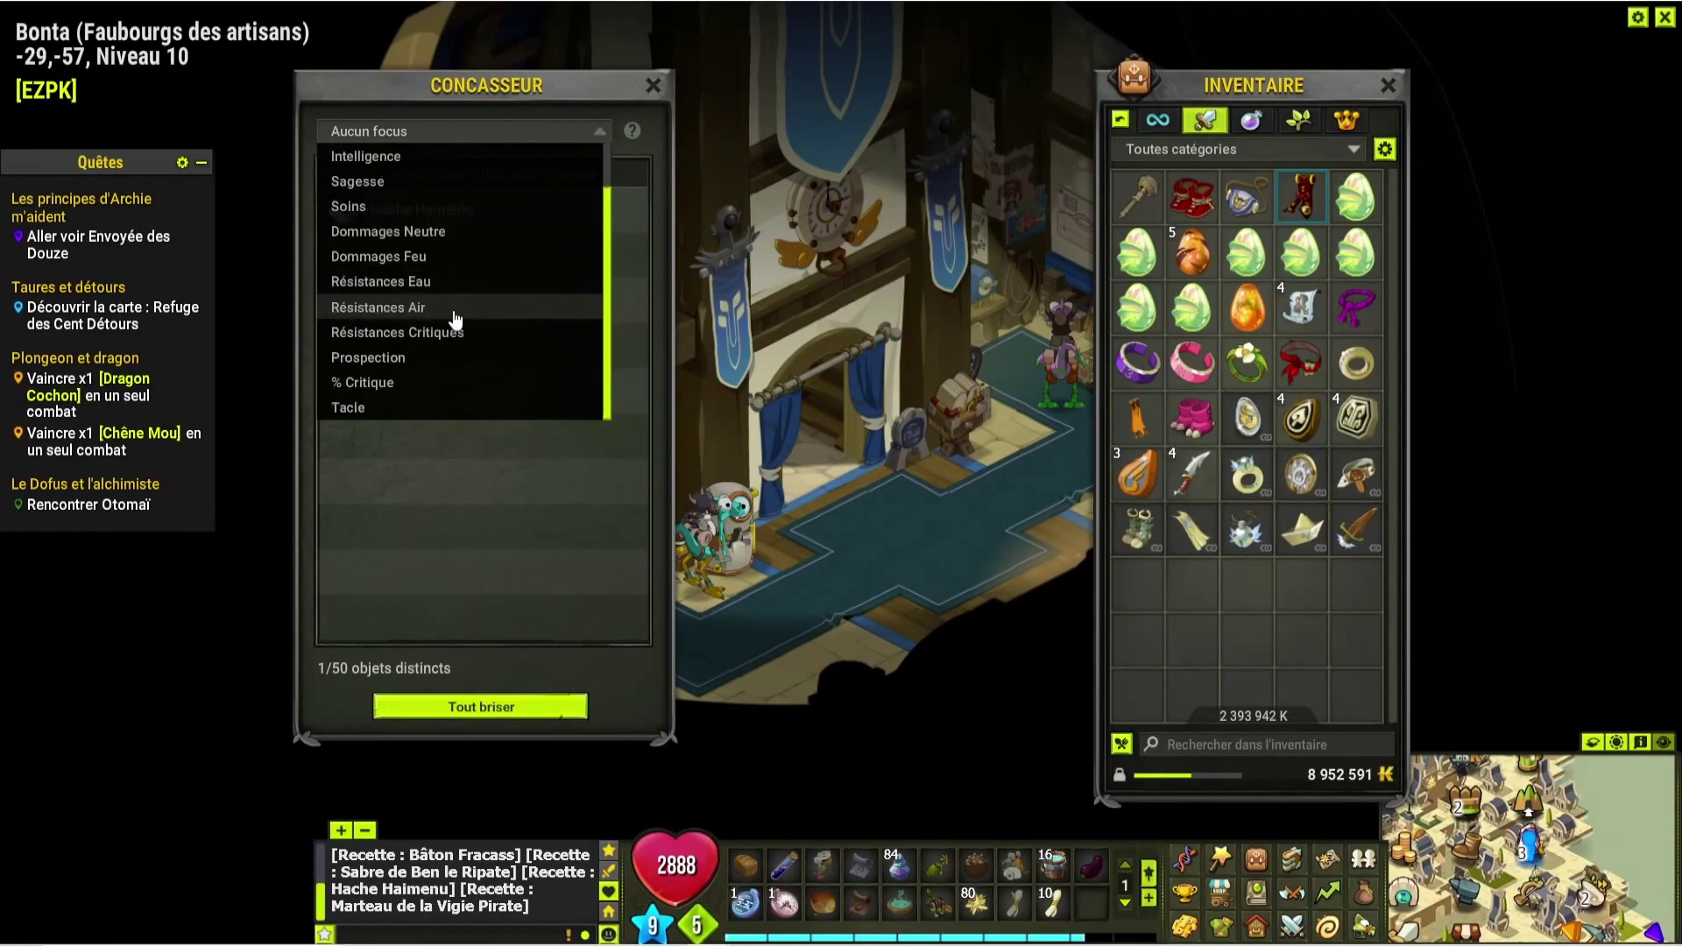
left_click(442, 382)
left_click(536, 705)
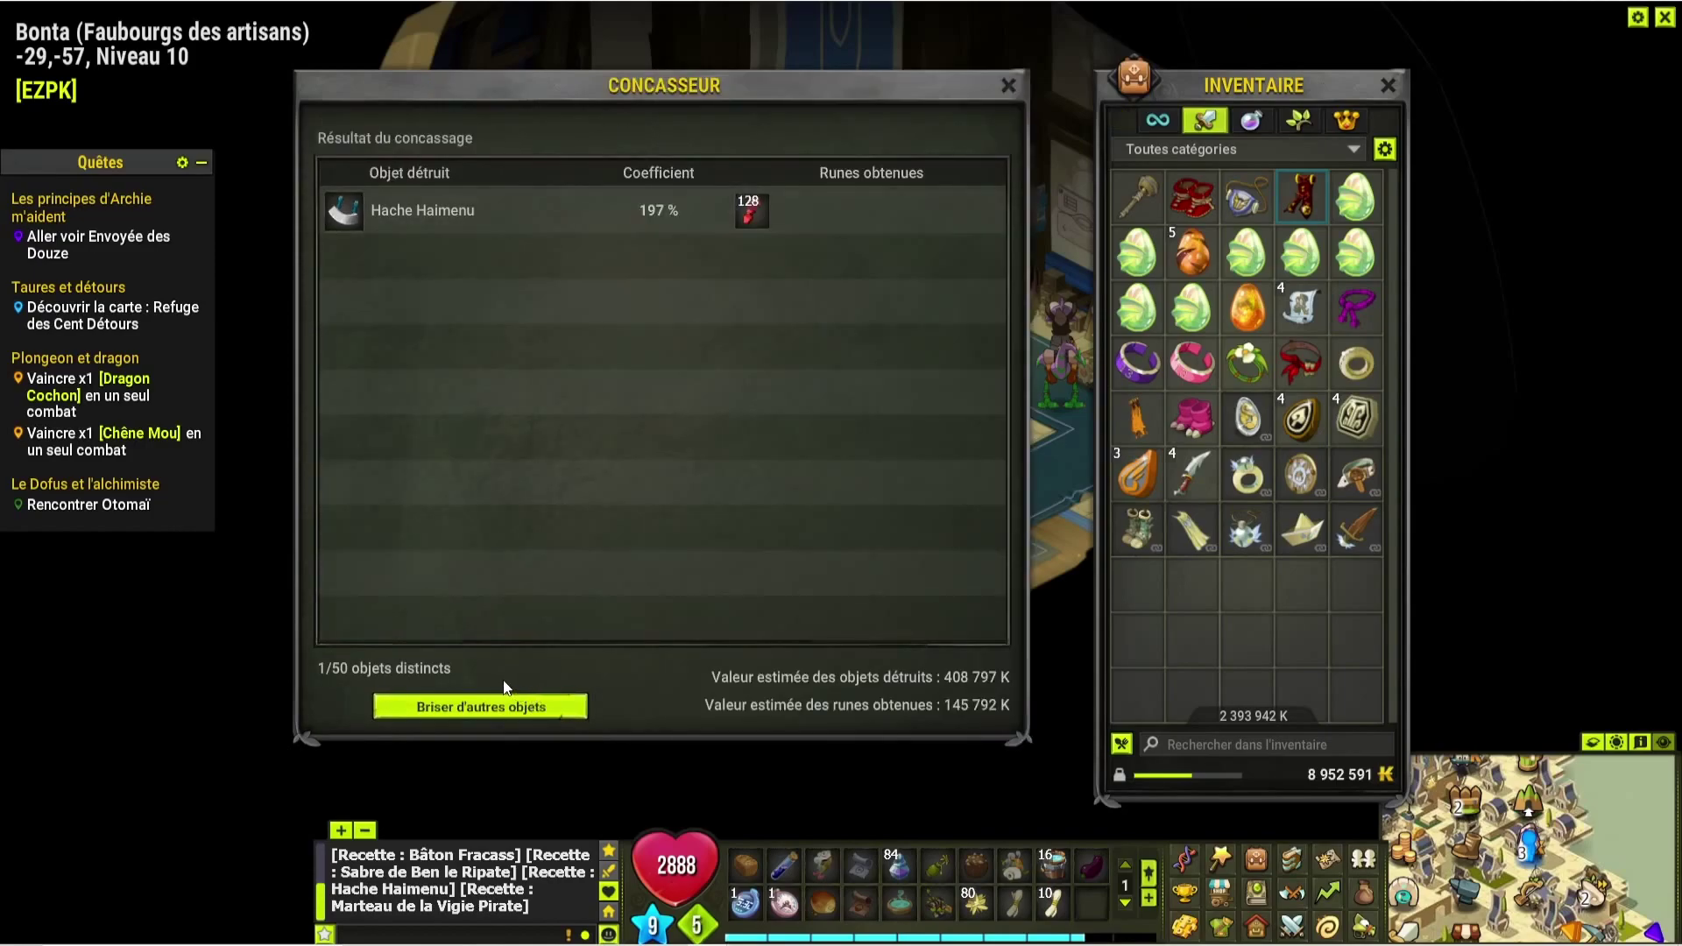
- Record 145 000 as the Hache Haimenu's rune value in F352 of the spreadsheet
key("alt+Tab")
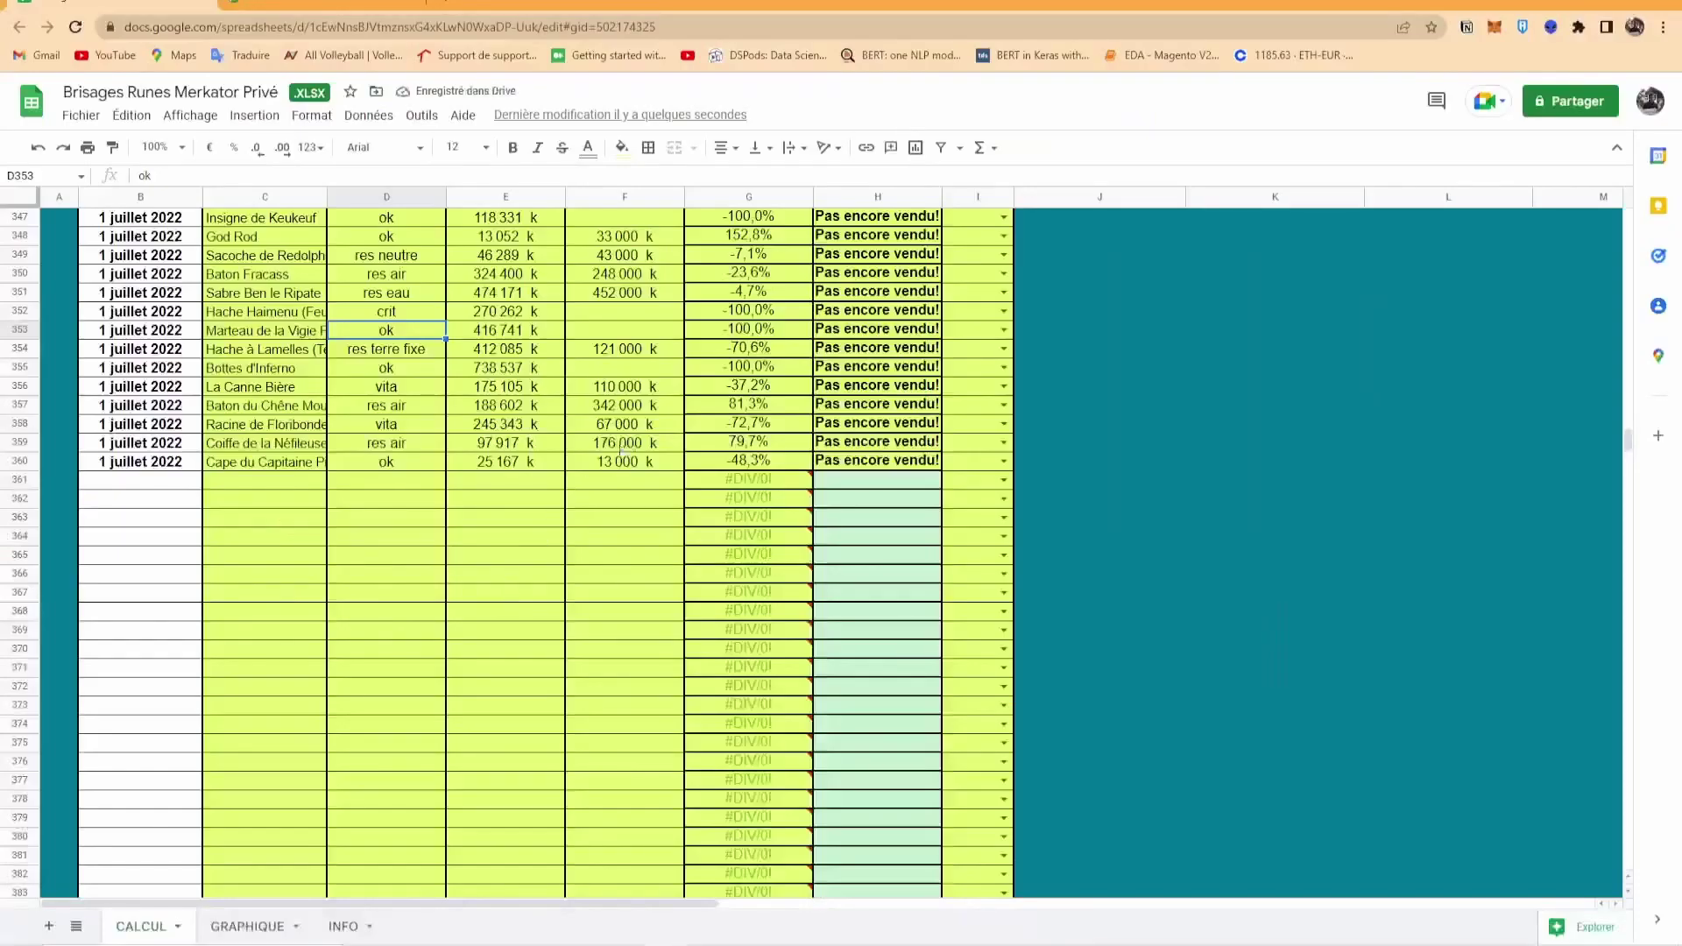
left_click(627, 310)
type("14")
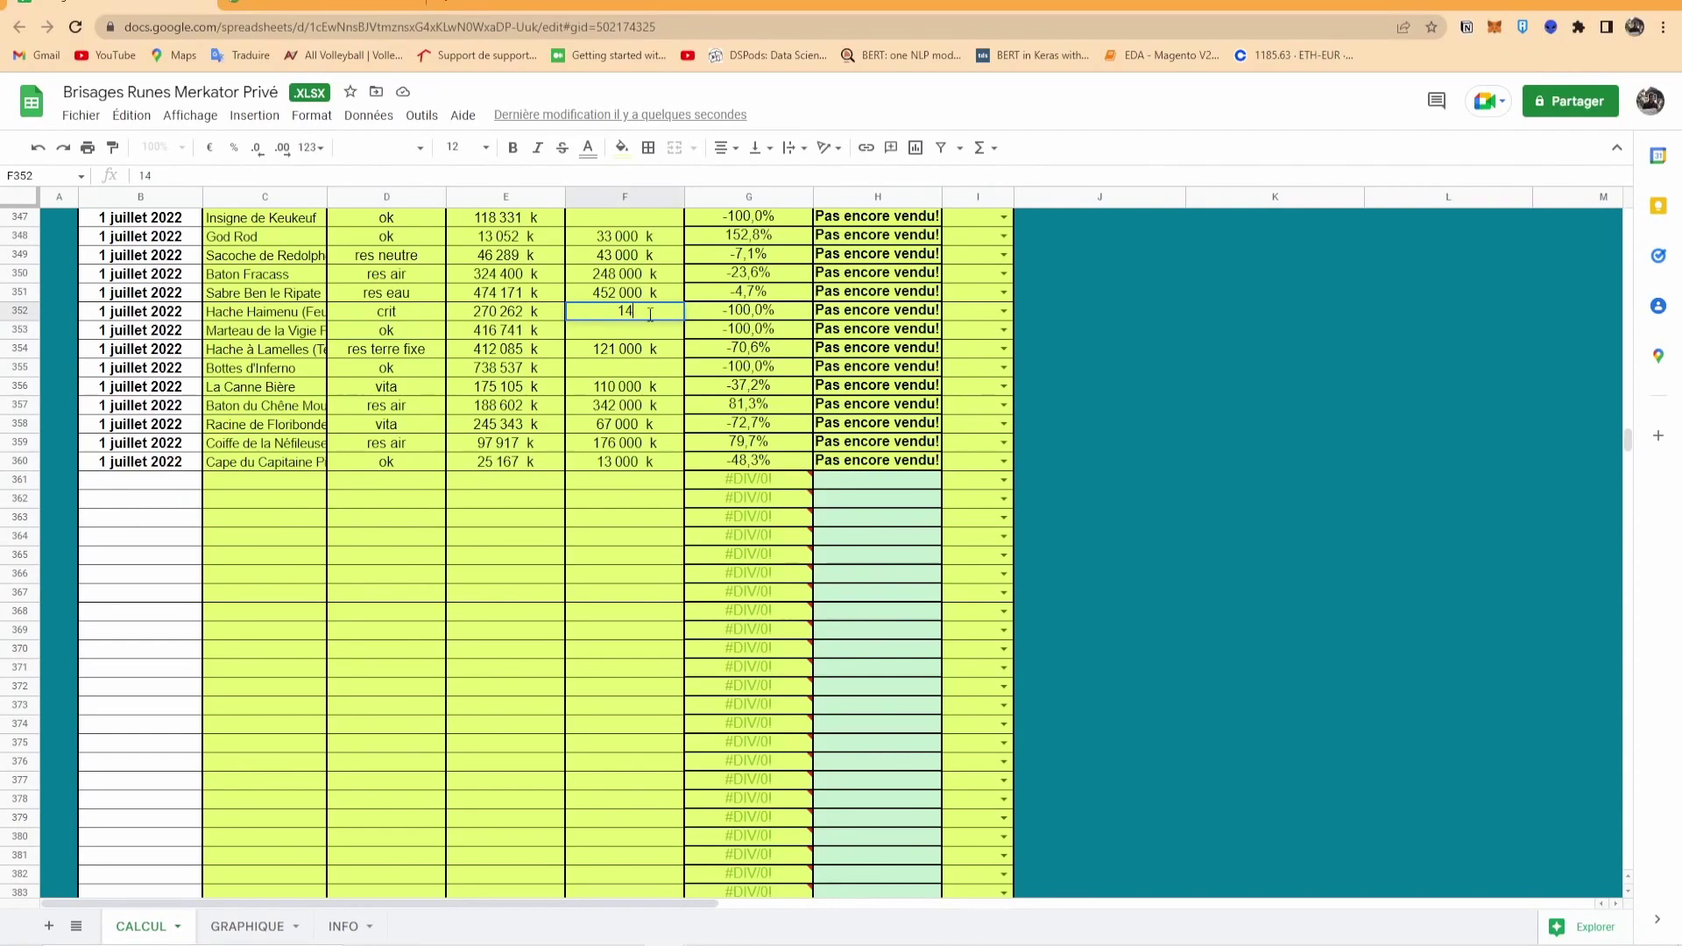
type("5 000")
key("Return")
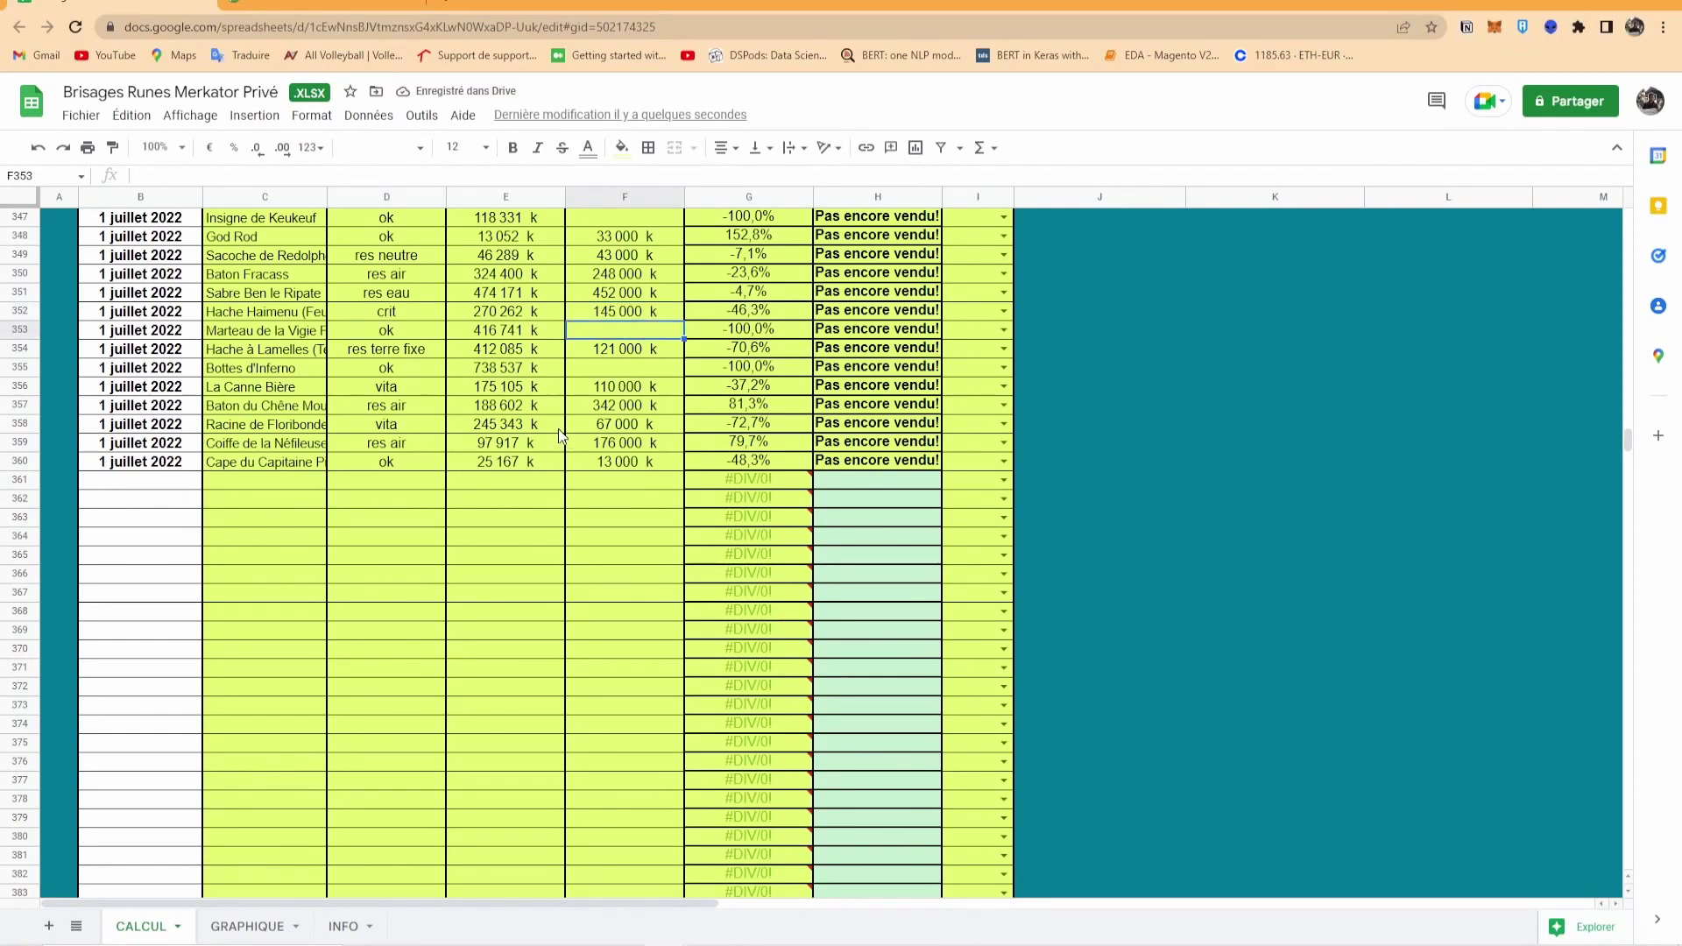
- Add the Insigne de Keukeuf to a new crushing batch in Dofus and look it up on Profus
key("alt+Tab")
left_click(530, 708)
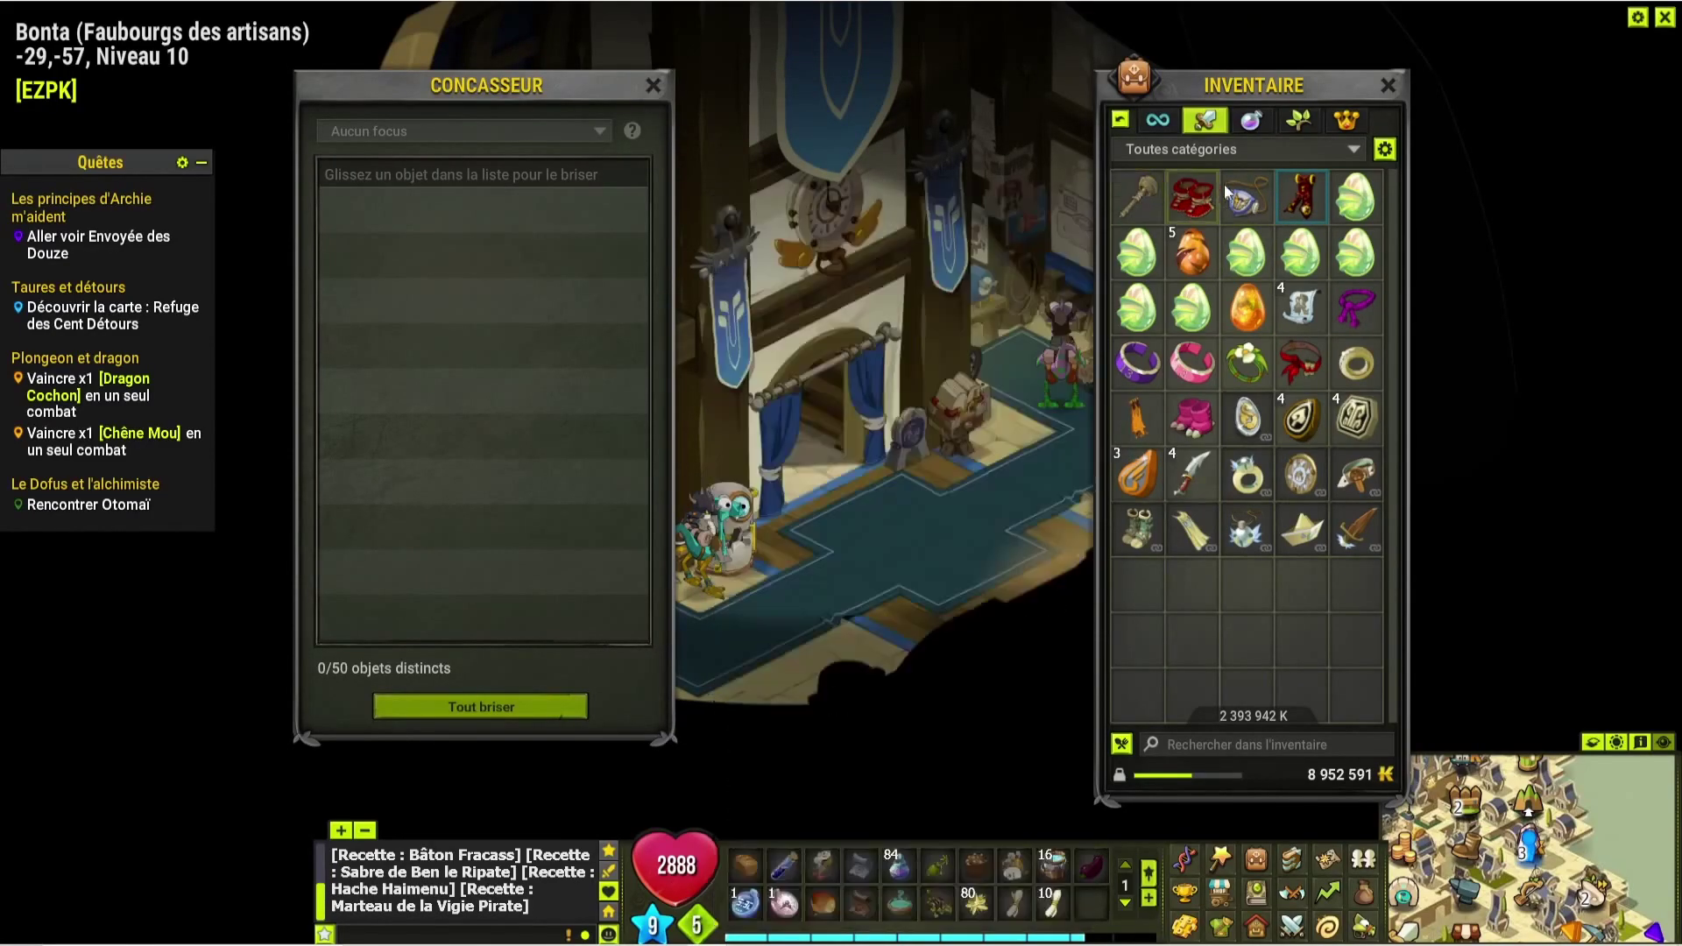
left_click_drag(1242, 198, 599, 251)
key("alt+Tab")
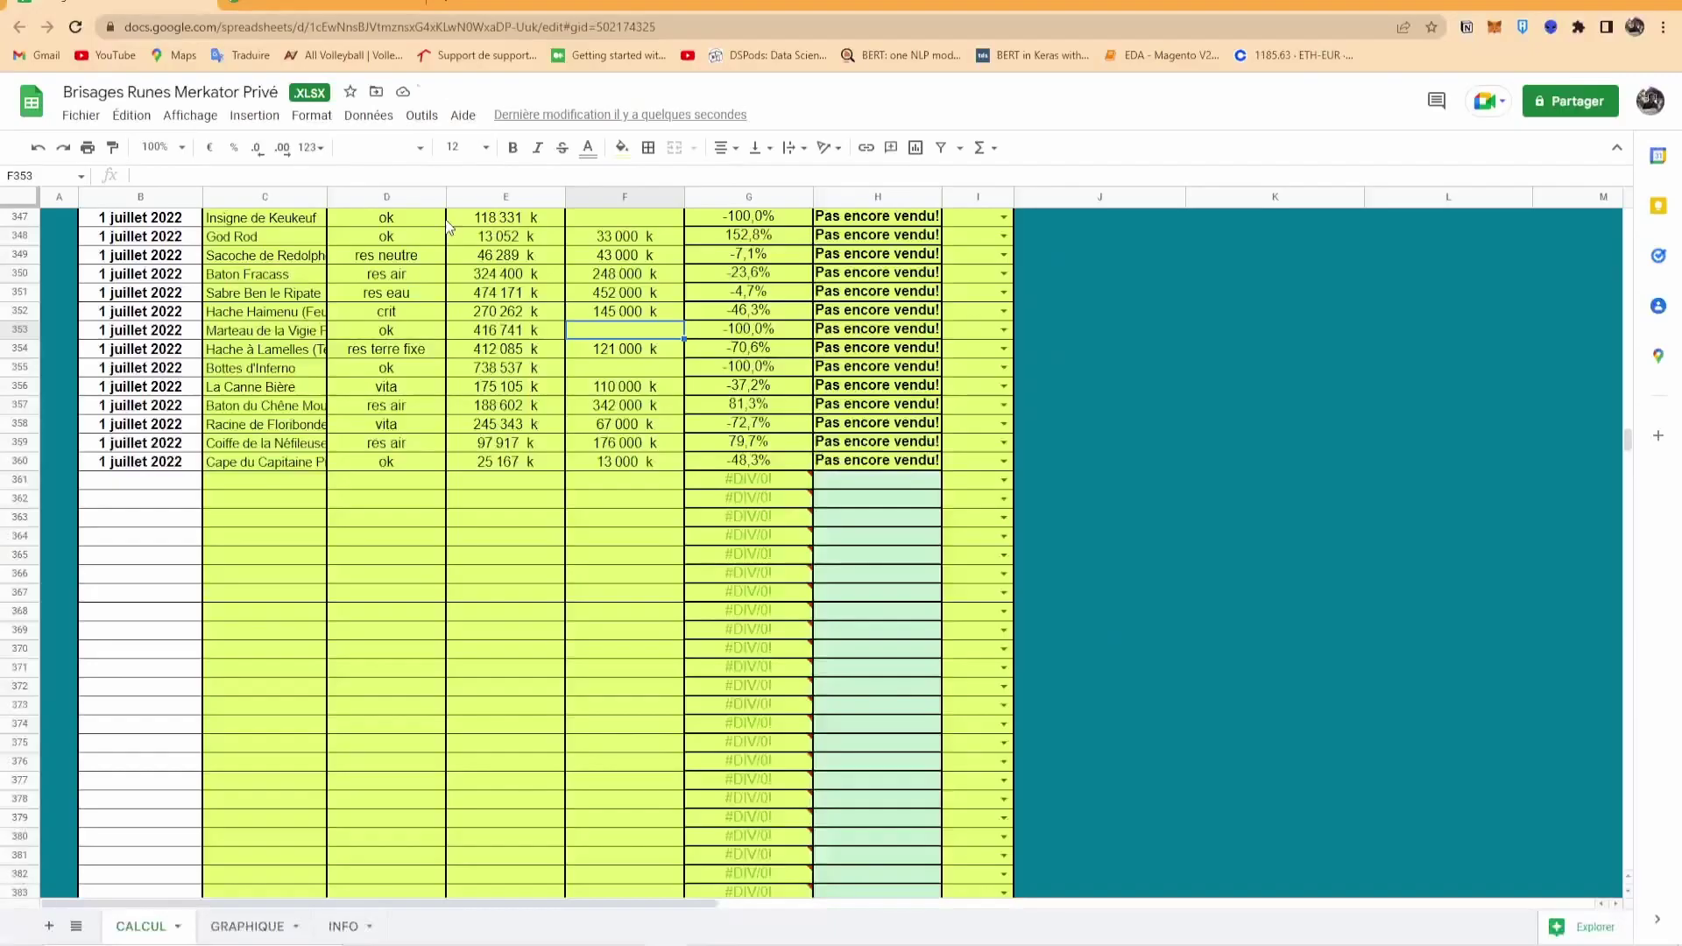
left_click(350, 6)
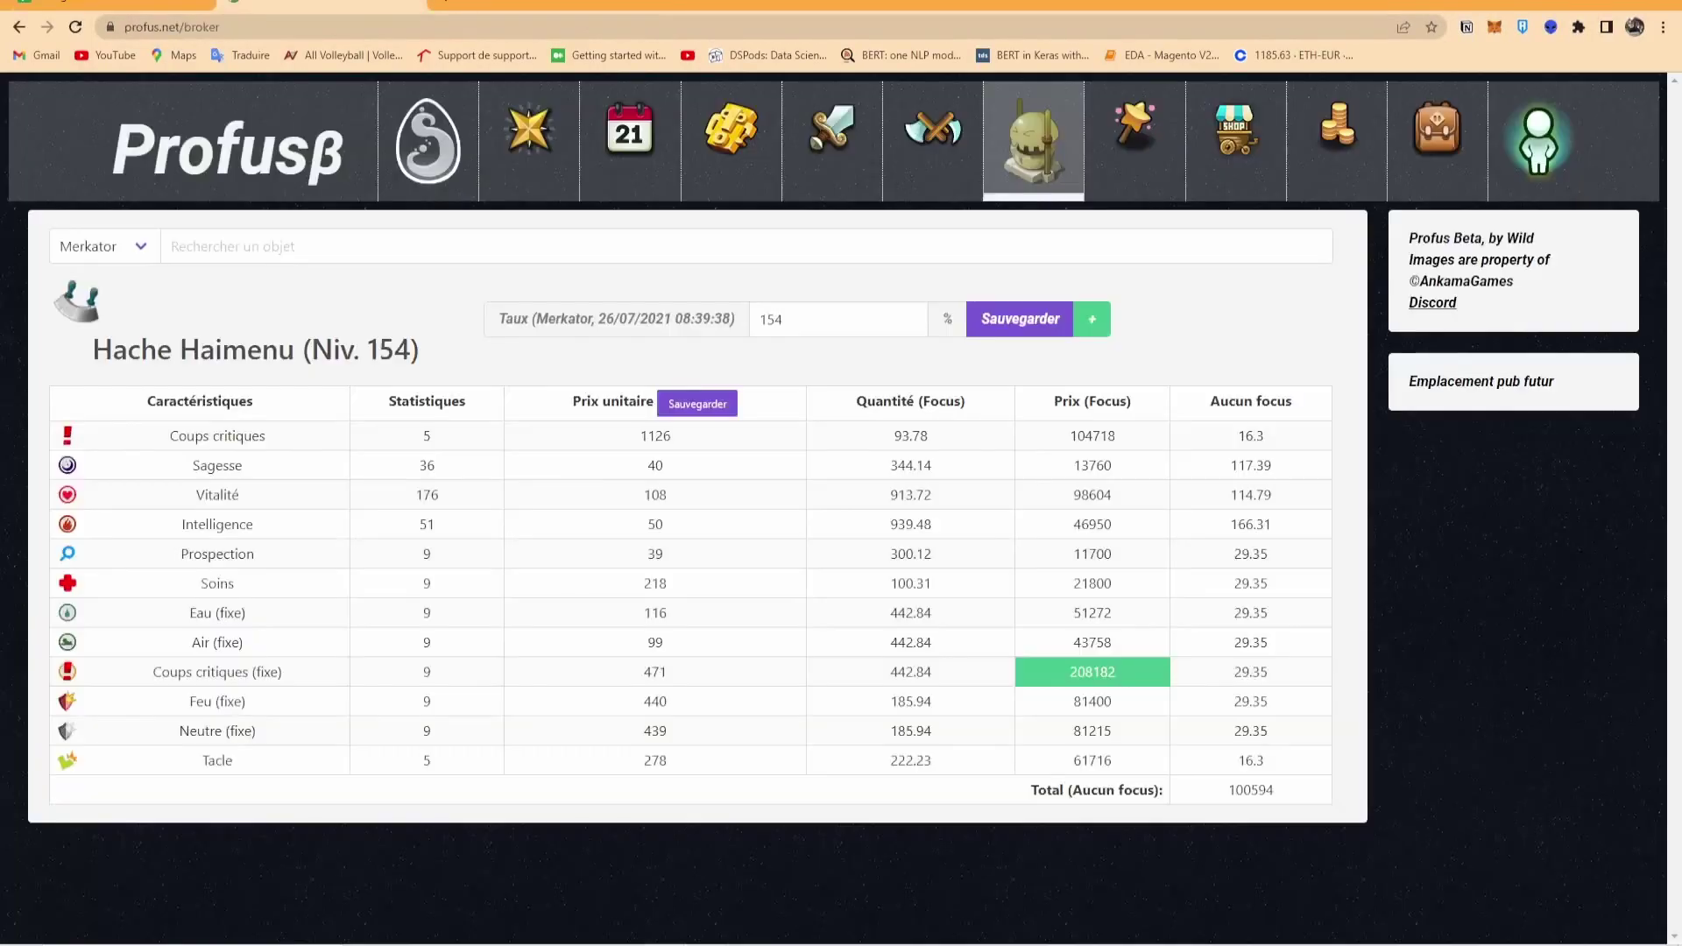
left_click(633, 245)
type("keukeuf")
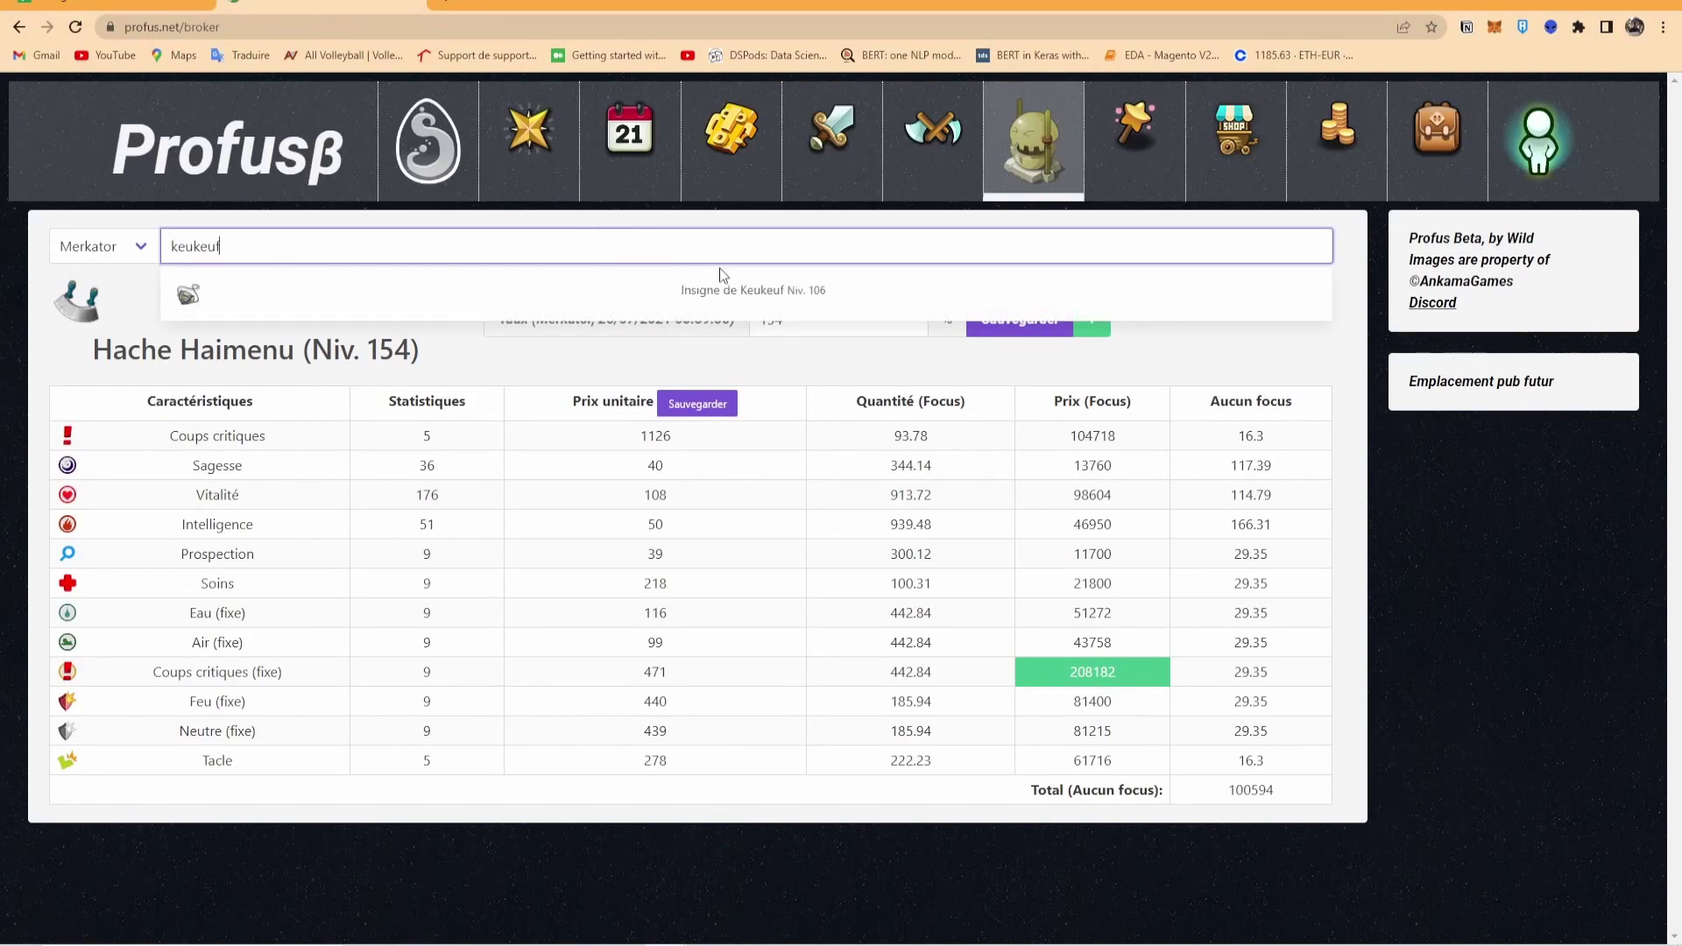
left_click(740, 282)
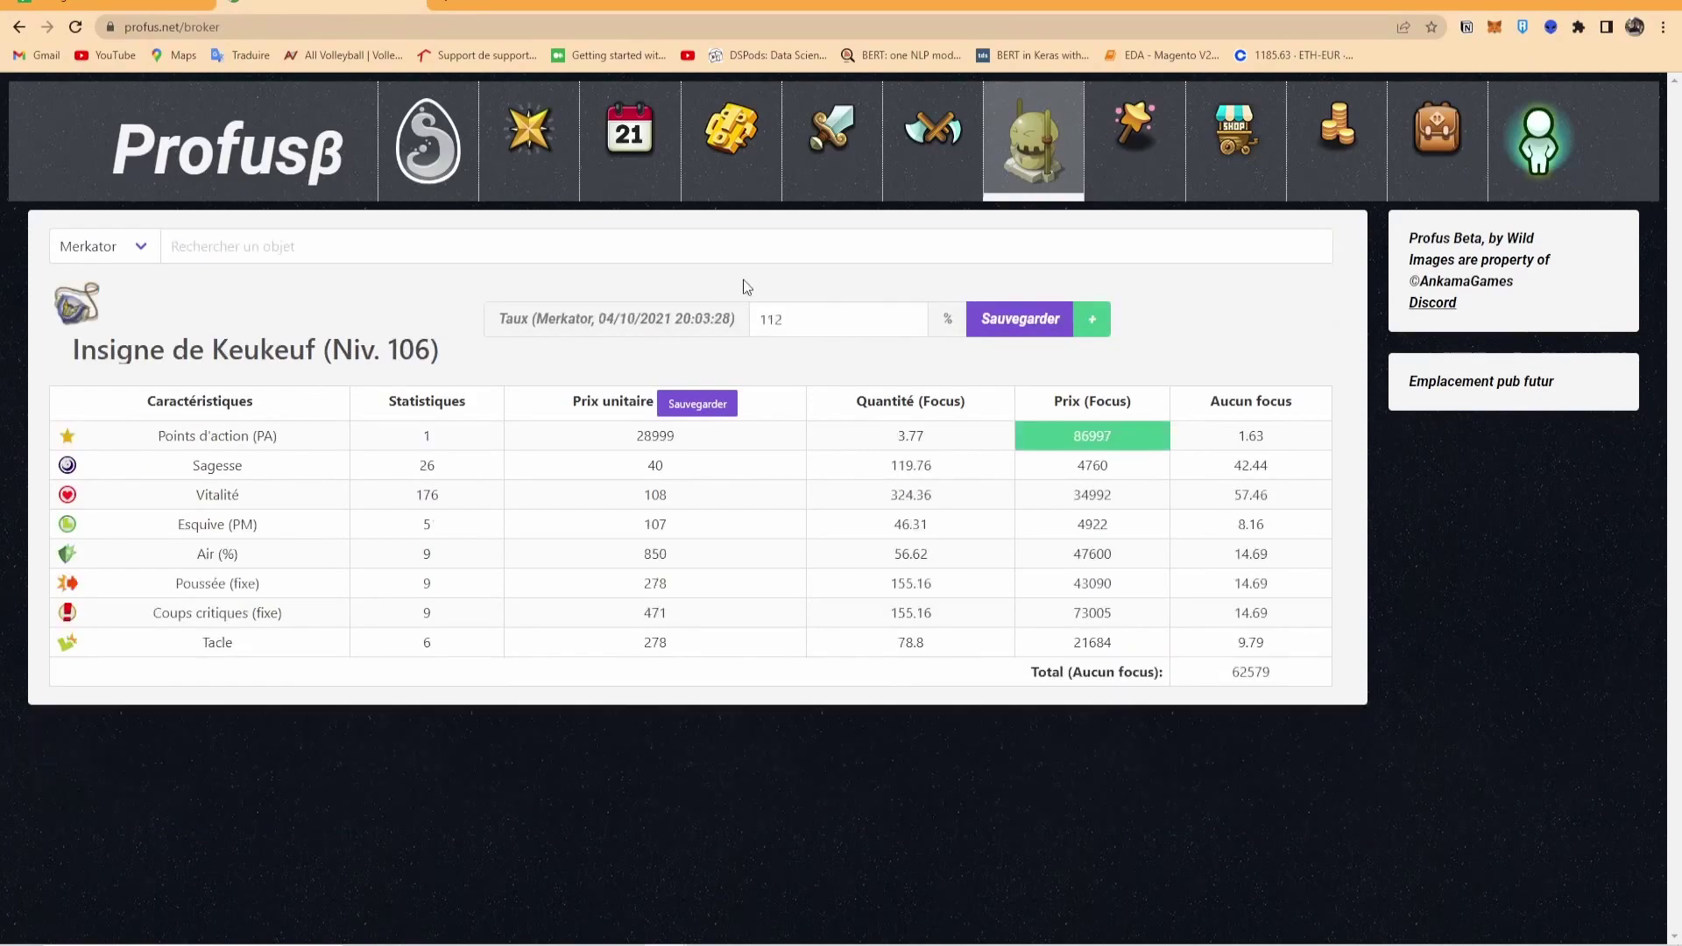
- Set the crusher focus to PA in Dofus for the Insigne de Keukeuf
key("alt+Tab")
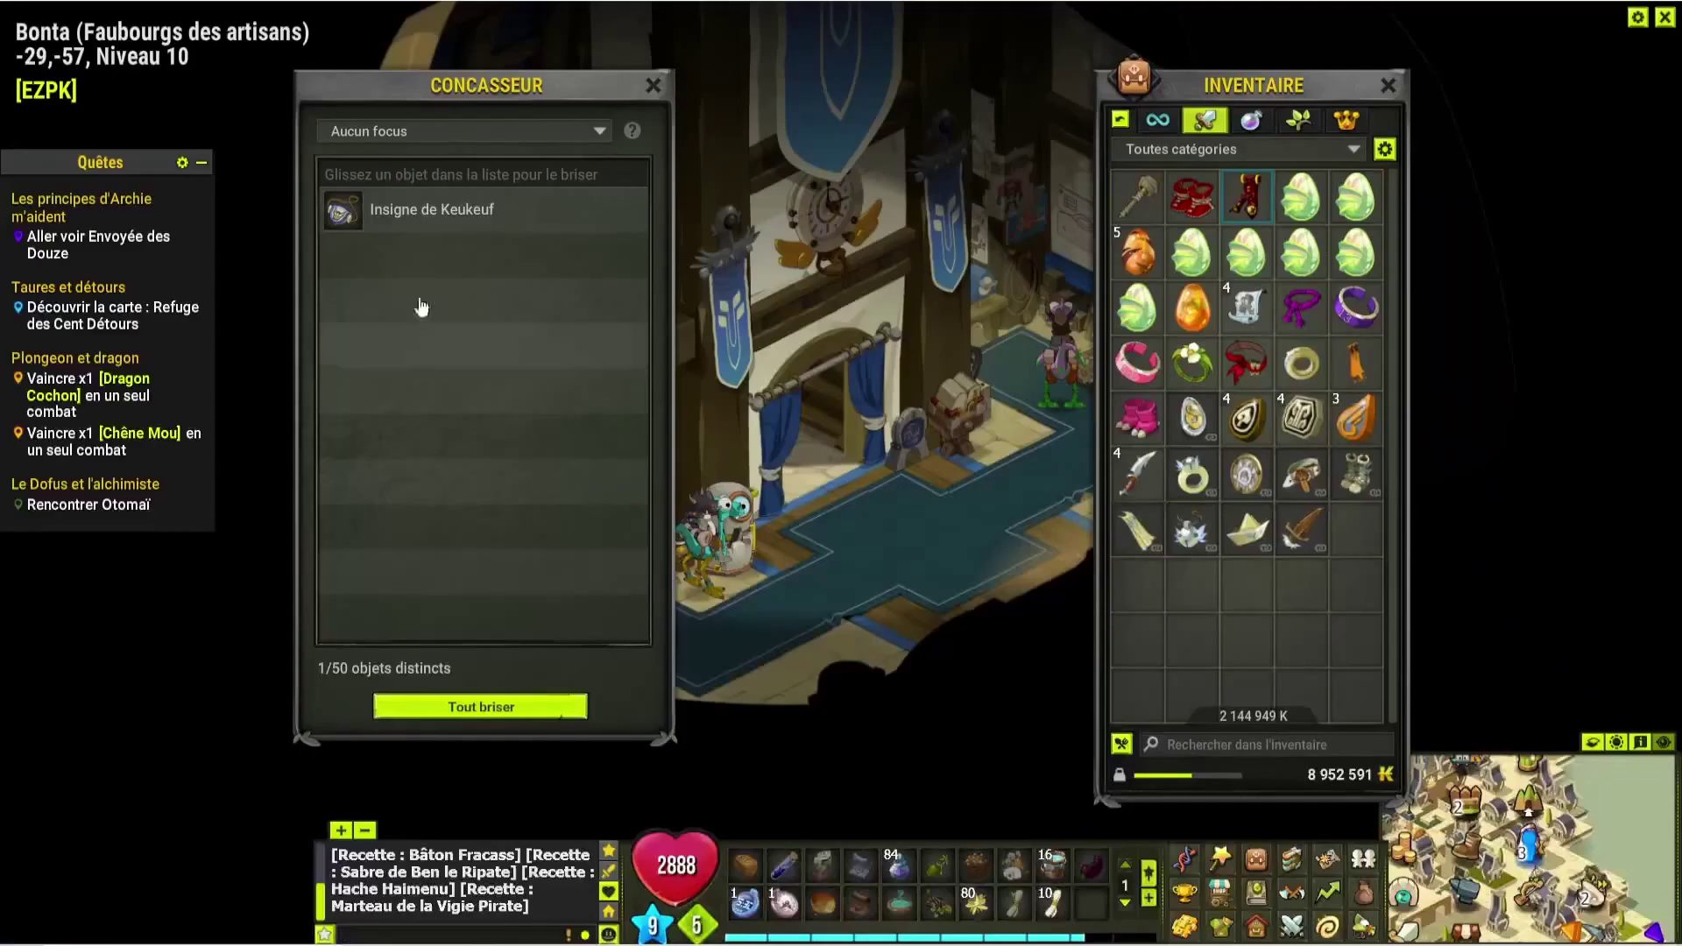
left_click(599, 131)
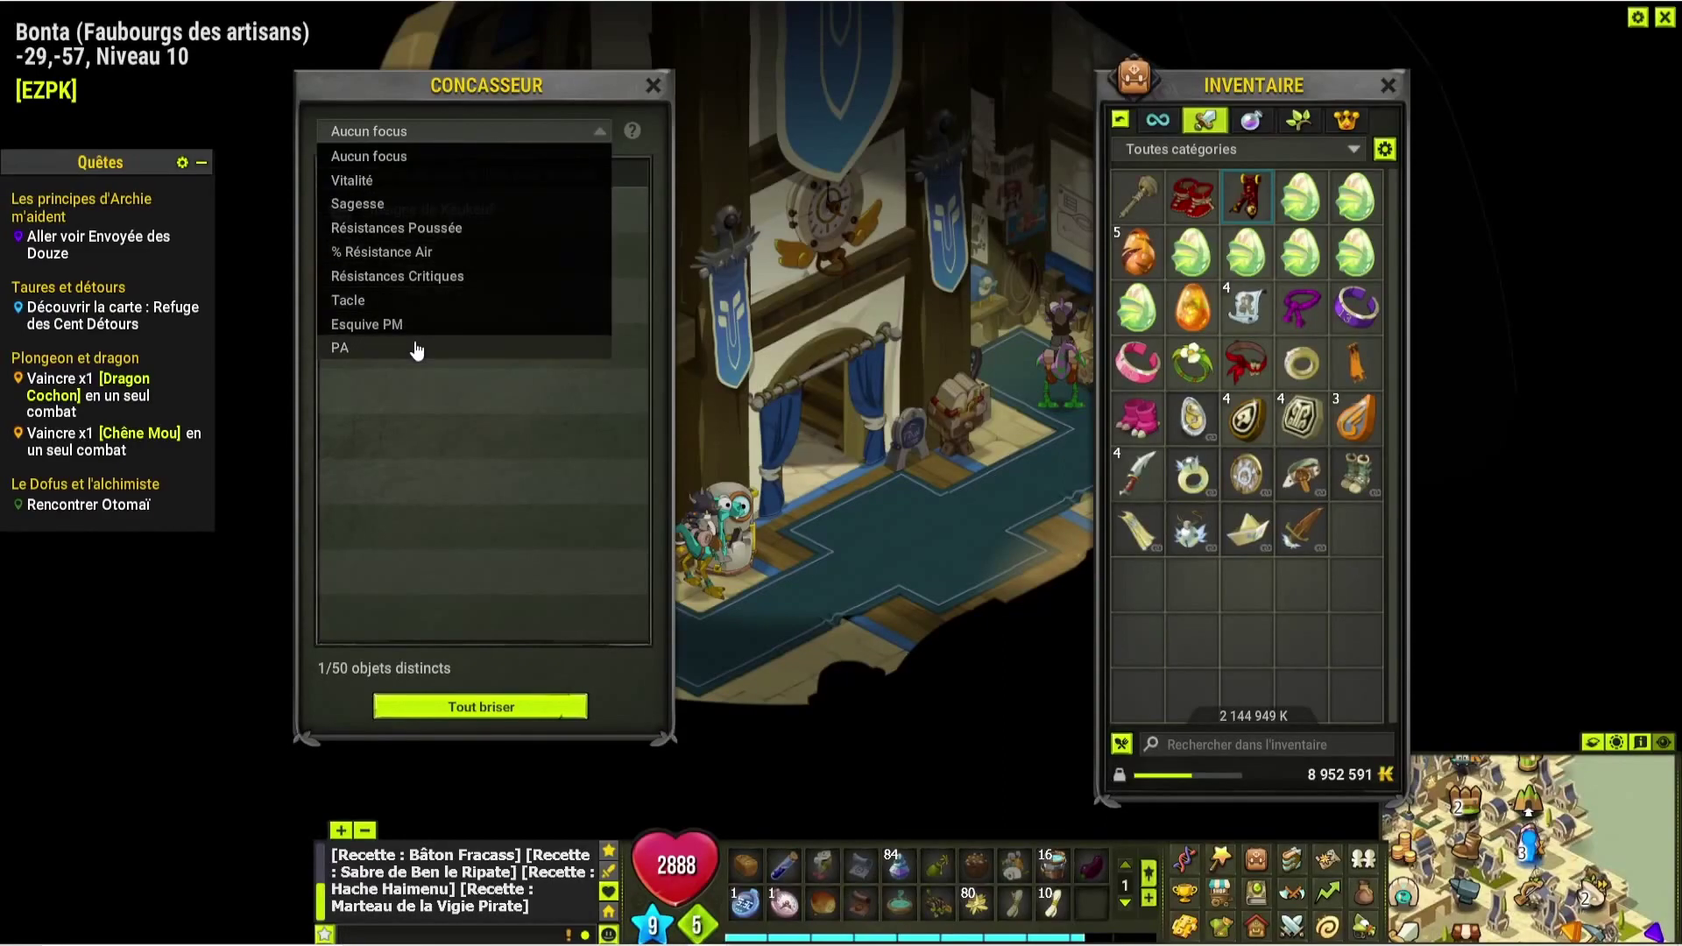
left_click(512, 347)
- Record pa as the focus of the Insigne de Keukeuf and the God Rod in D347 and D348 of the spreadsheet
key("alt+Tab")
key("ctrl+Tab")
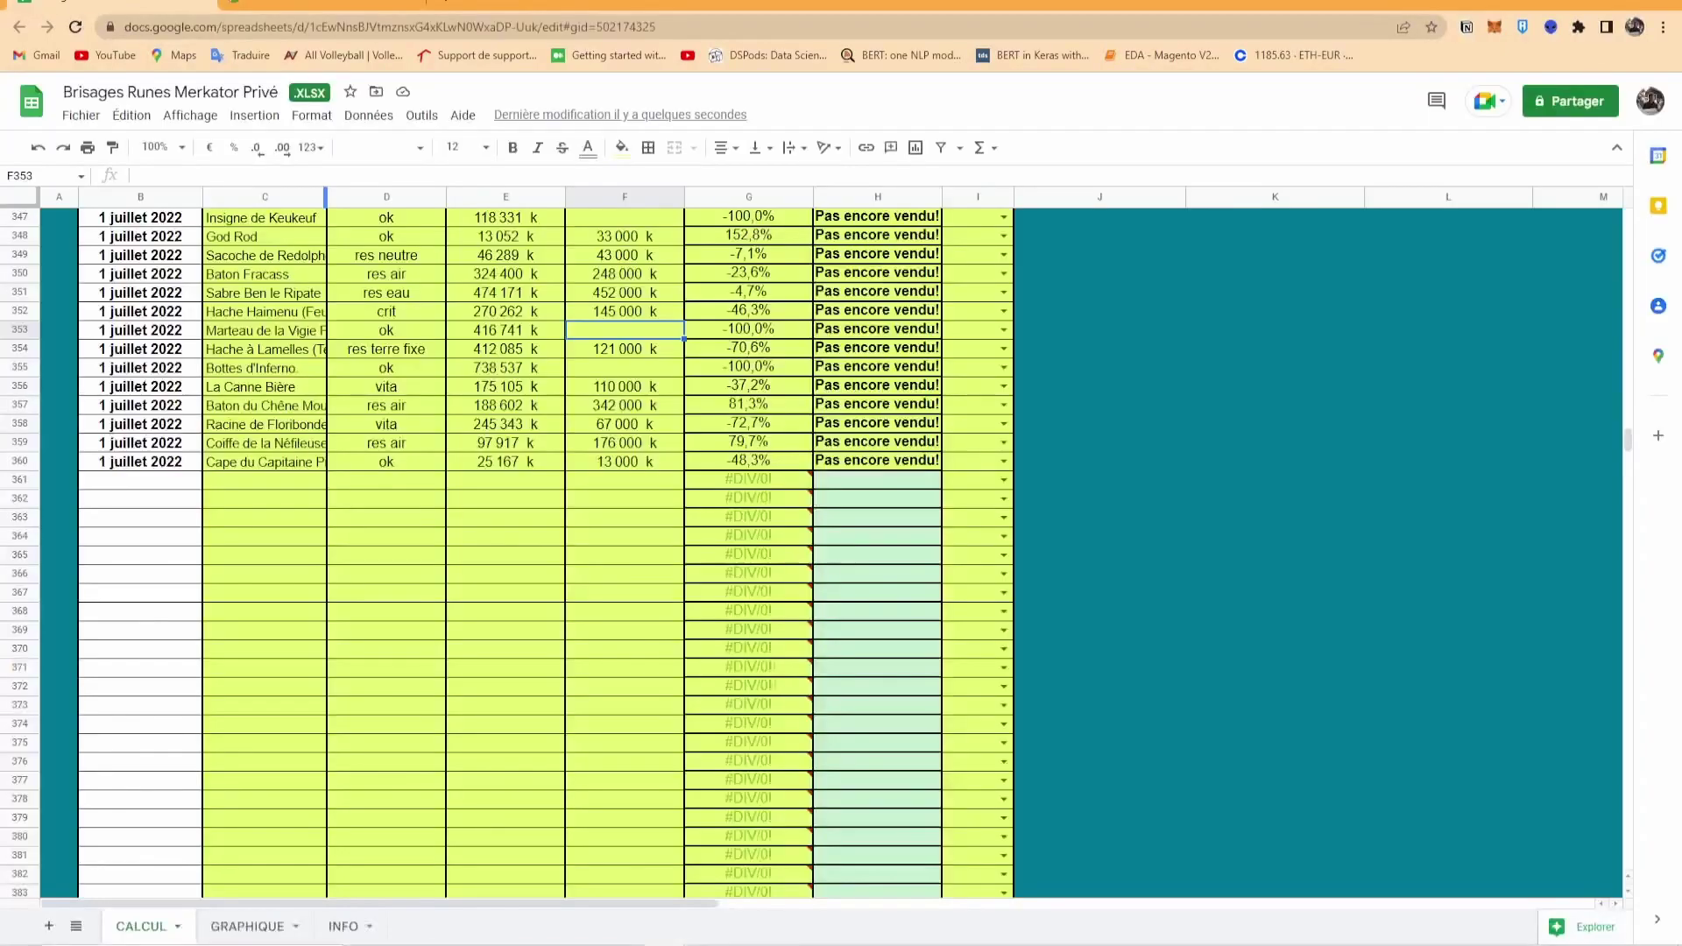
left_click(401, 216)
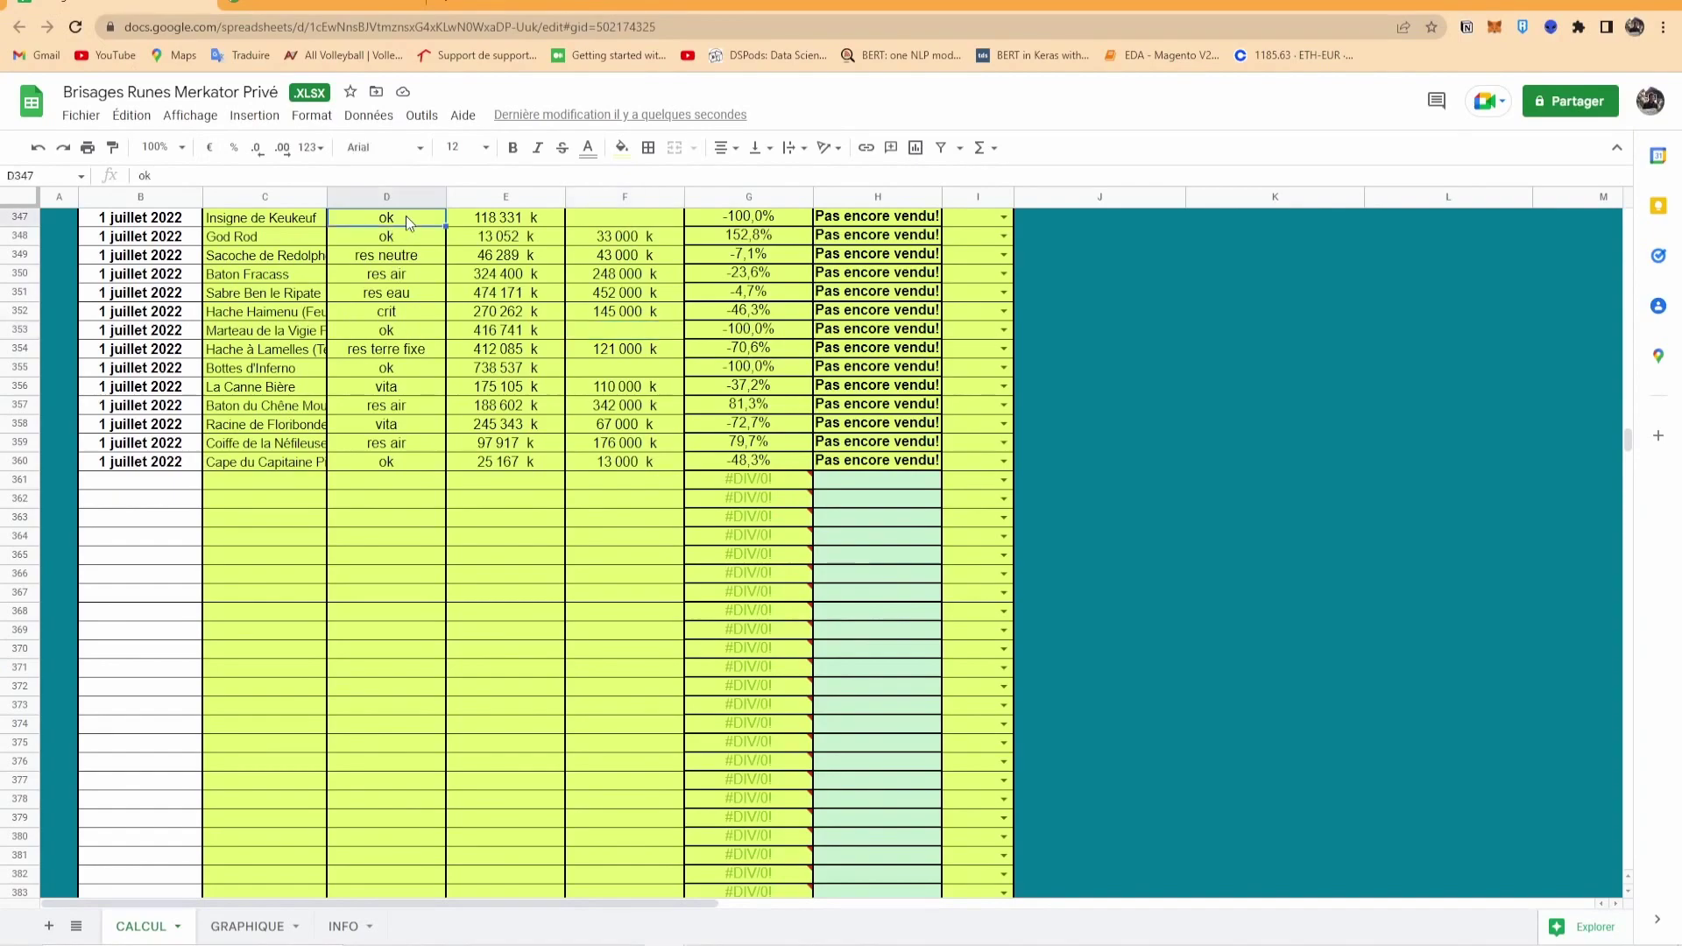
type("pa")
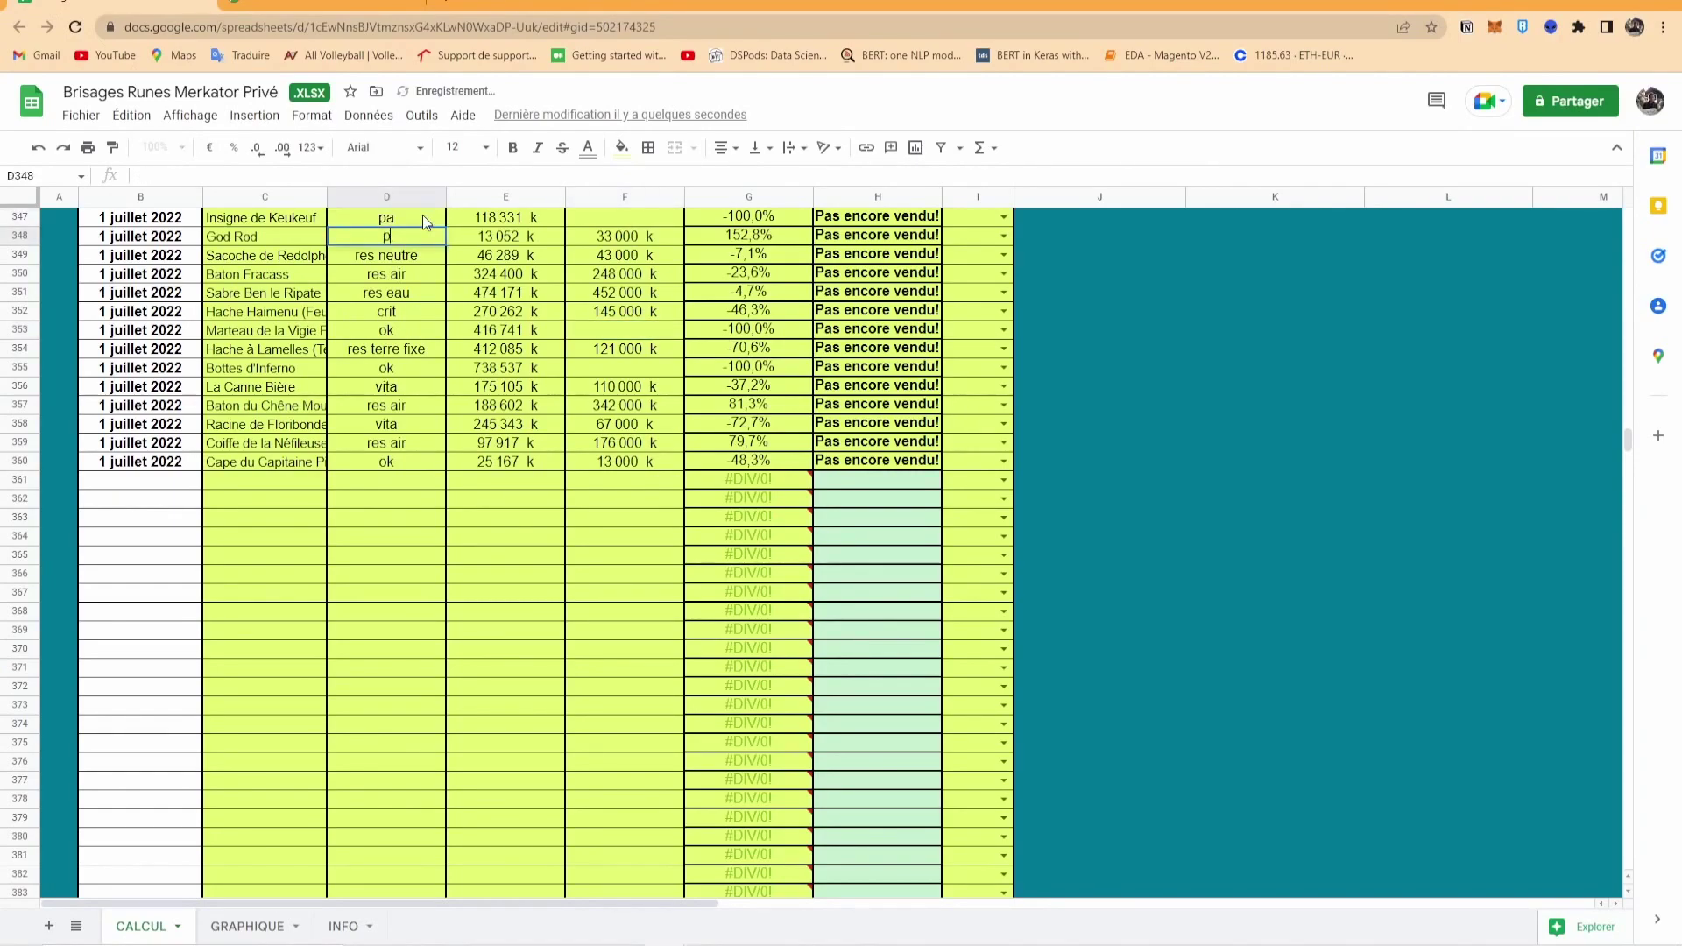
- Crush the Insigne de Keukeuf in Dofus and record 169 000 as its rune value in F347 of the spreadsheet
key("alt+Tab")
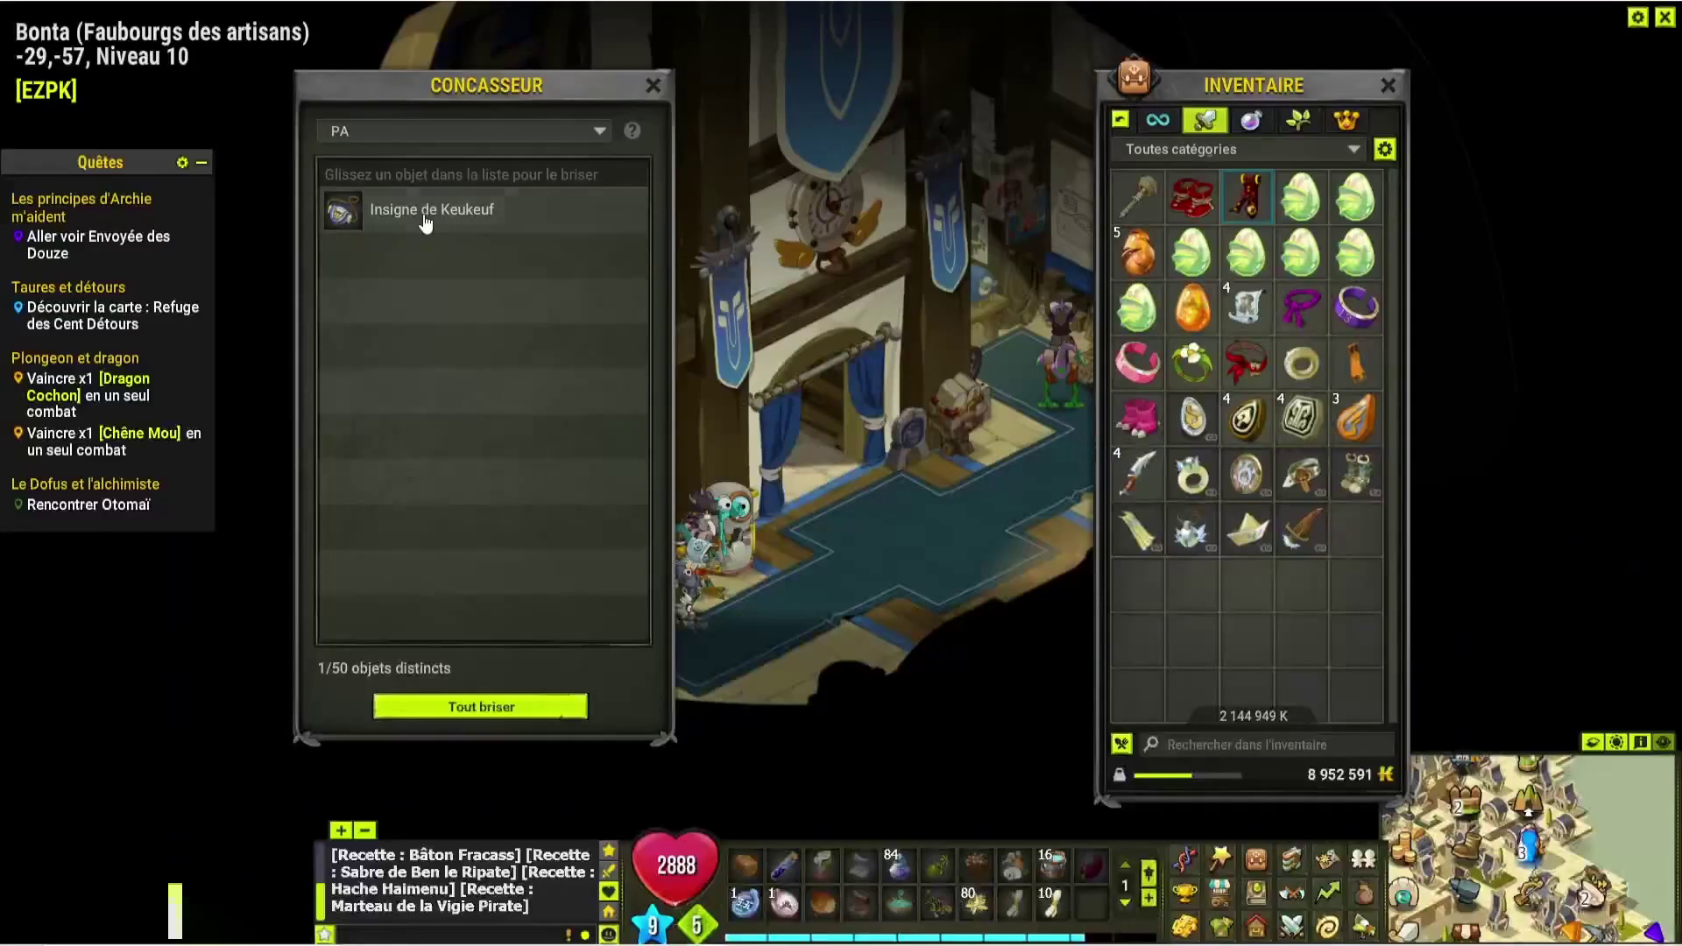
left_click(537, 705)
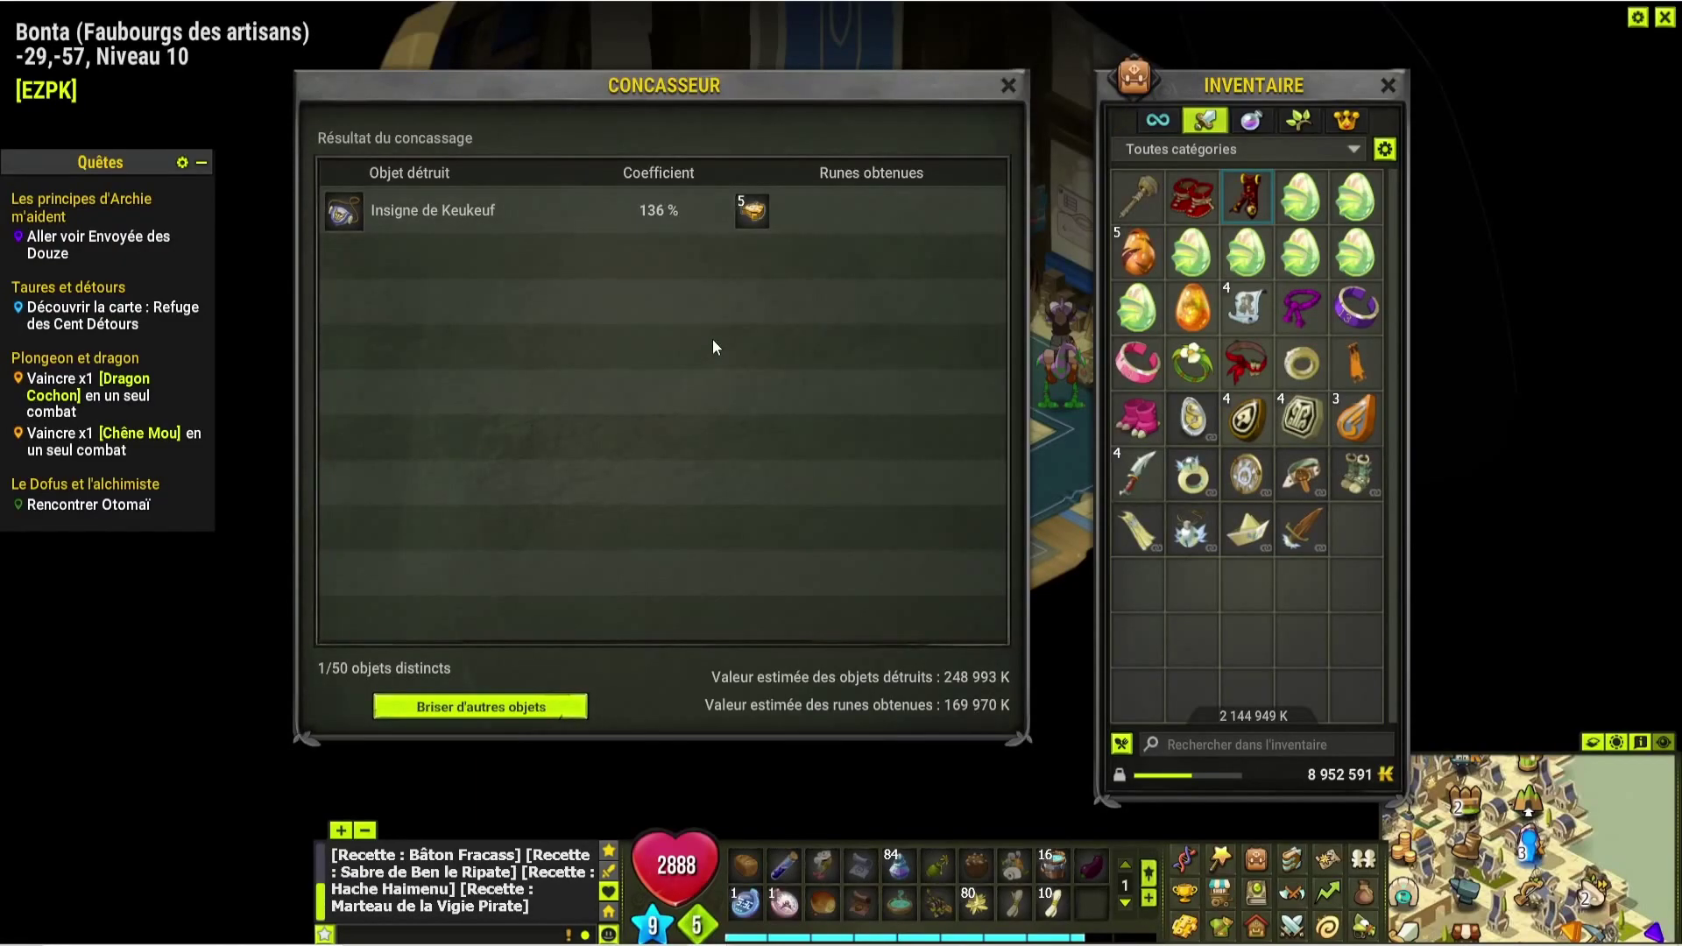
key("alt+Tab")
left_click(619, 218)
type("169000")
key("Return")
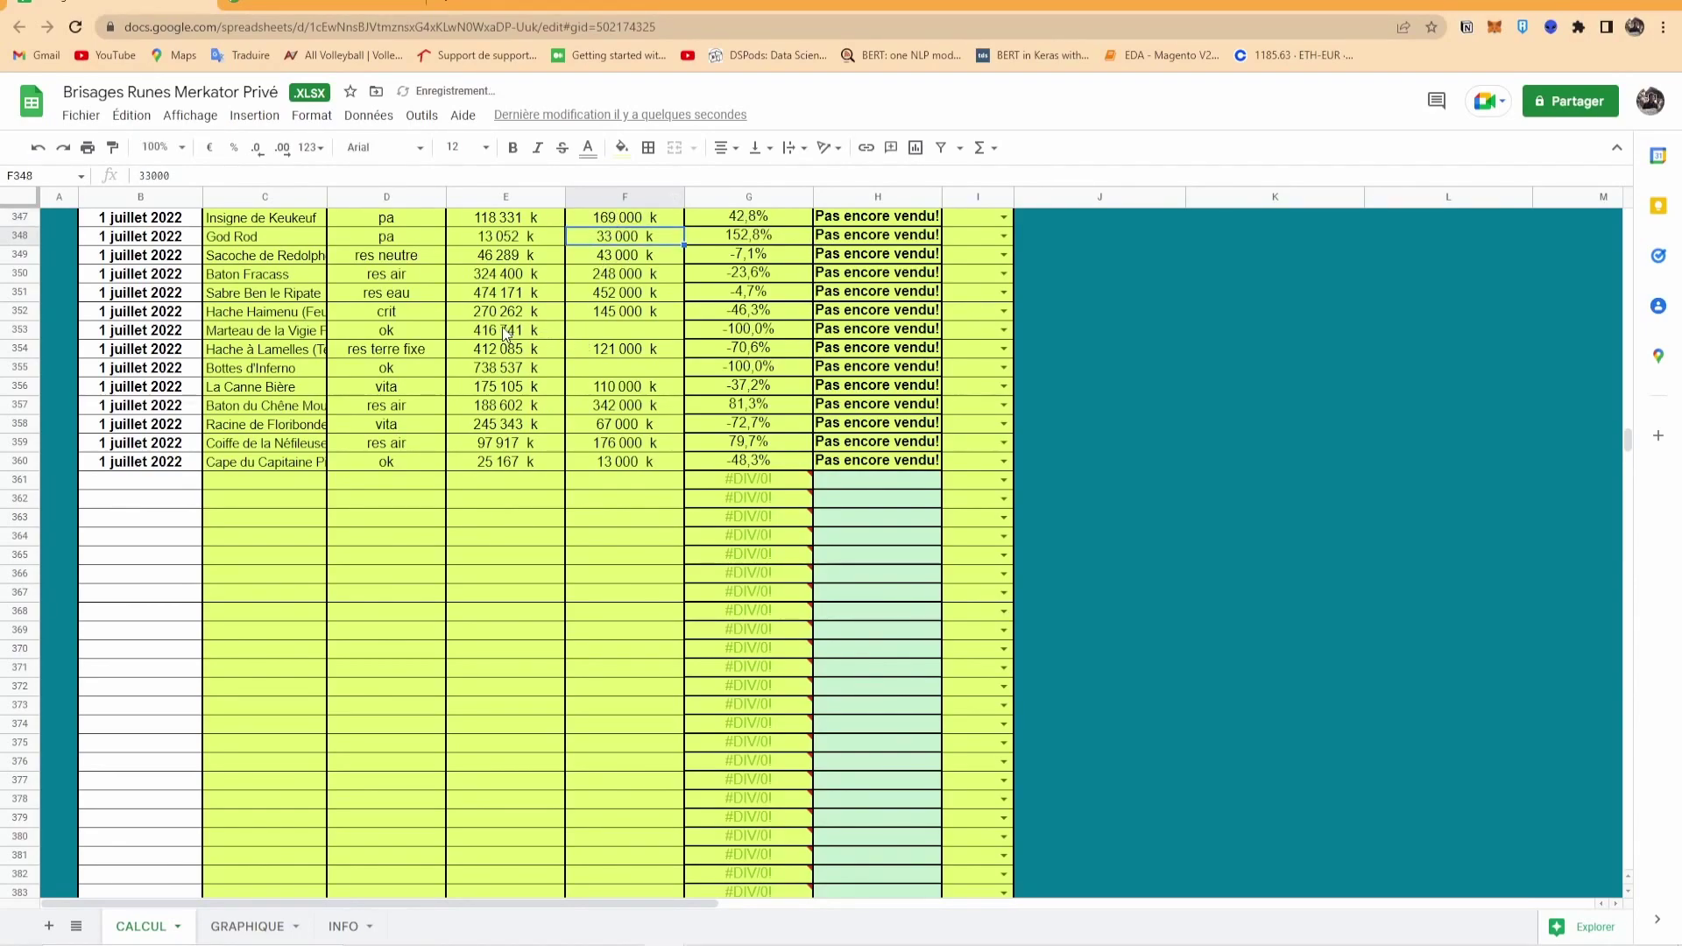
- Add the Marteau de la Vigie Pirate to a new crushing batch in Dofus and look it up on Profus
key("alt+Tab")
left_click(532, 716)
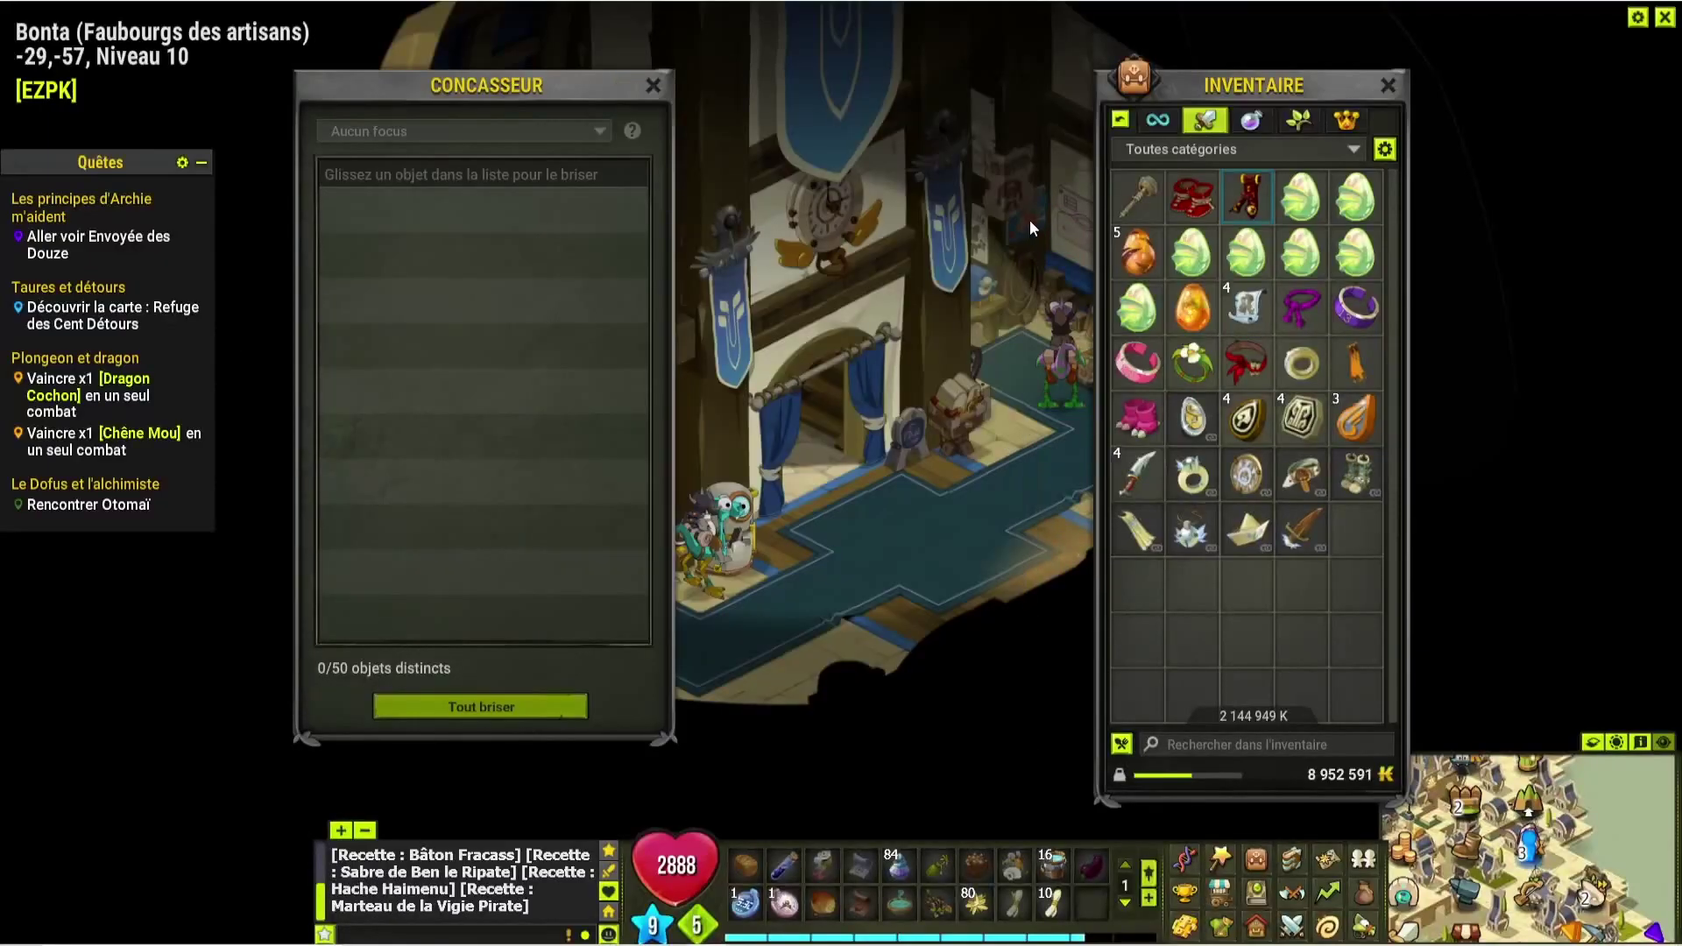
left_click_drag(1300, 530, 639, 177)
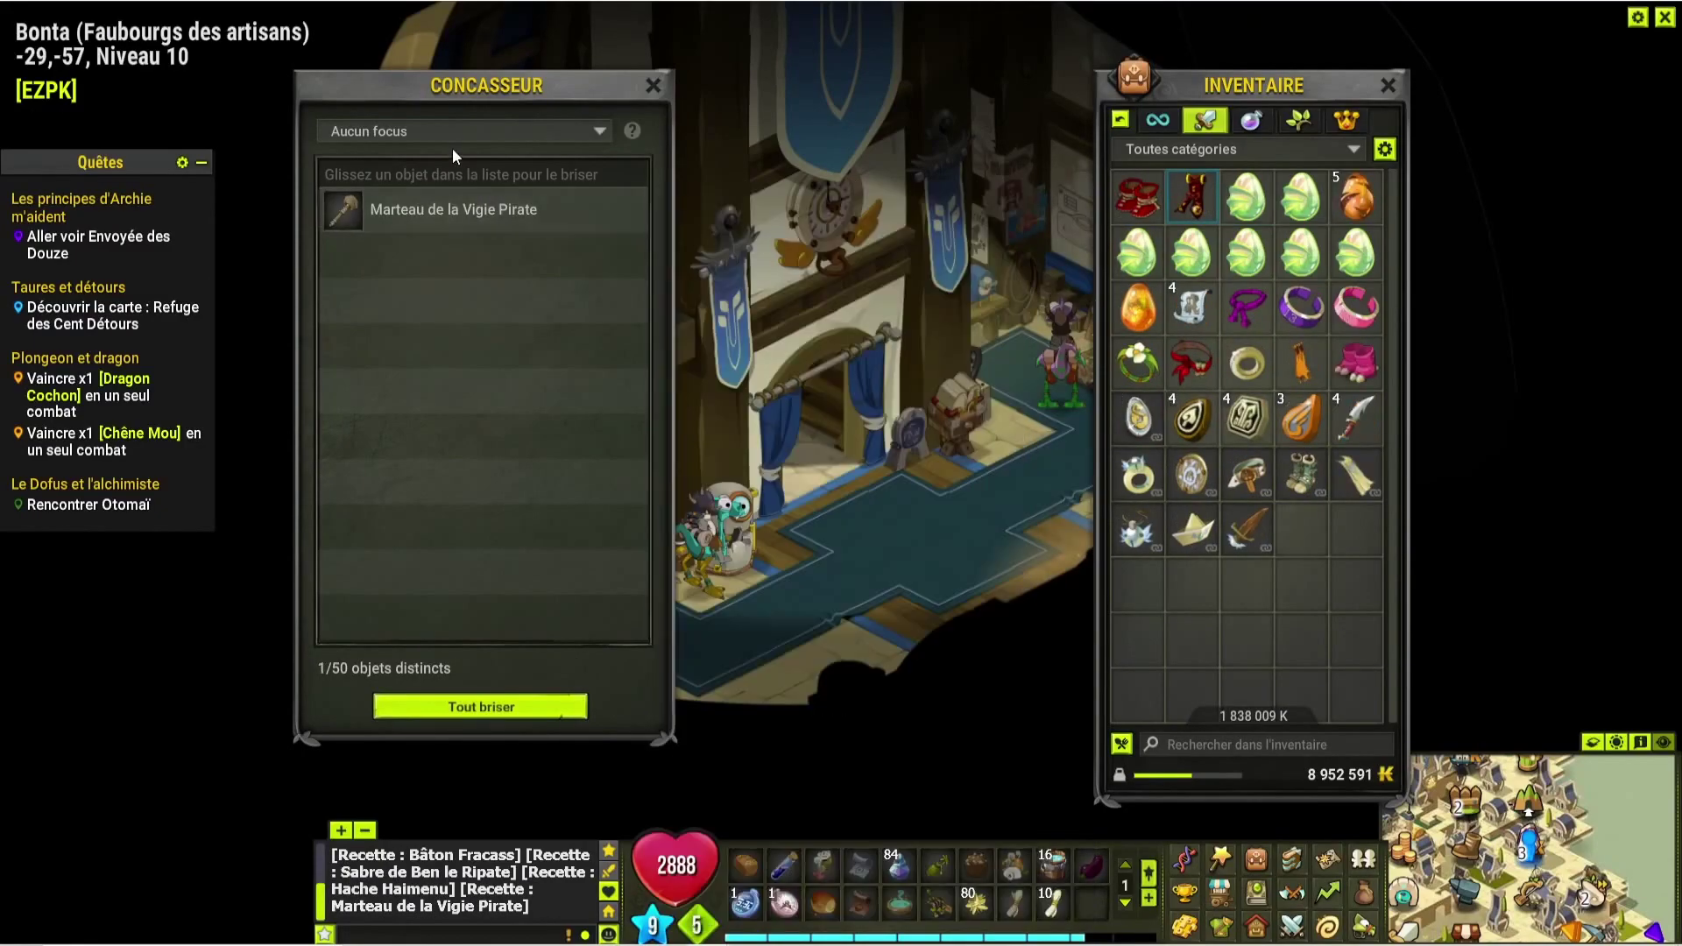
key("alt+Tab")
key("ctrl+Tab")
left_click(451, 242)
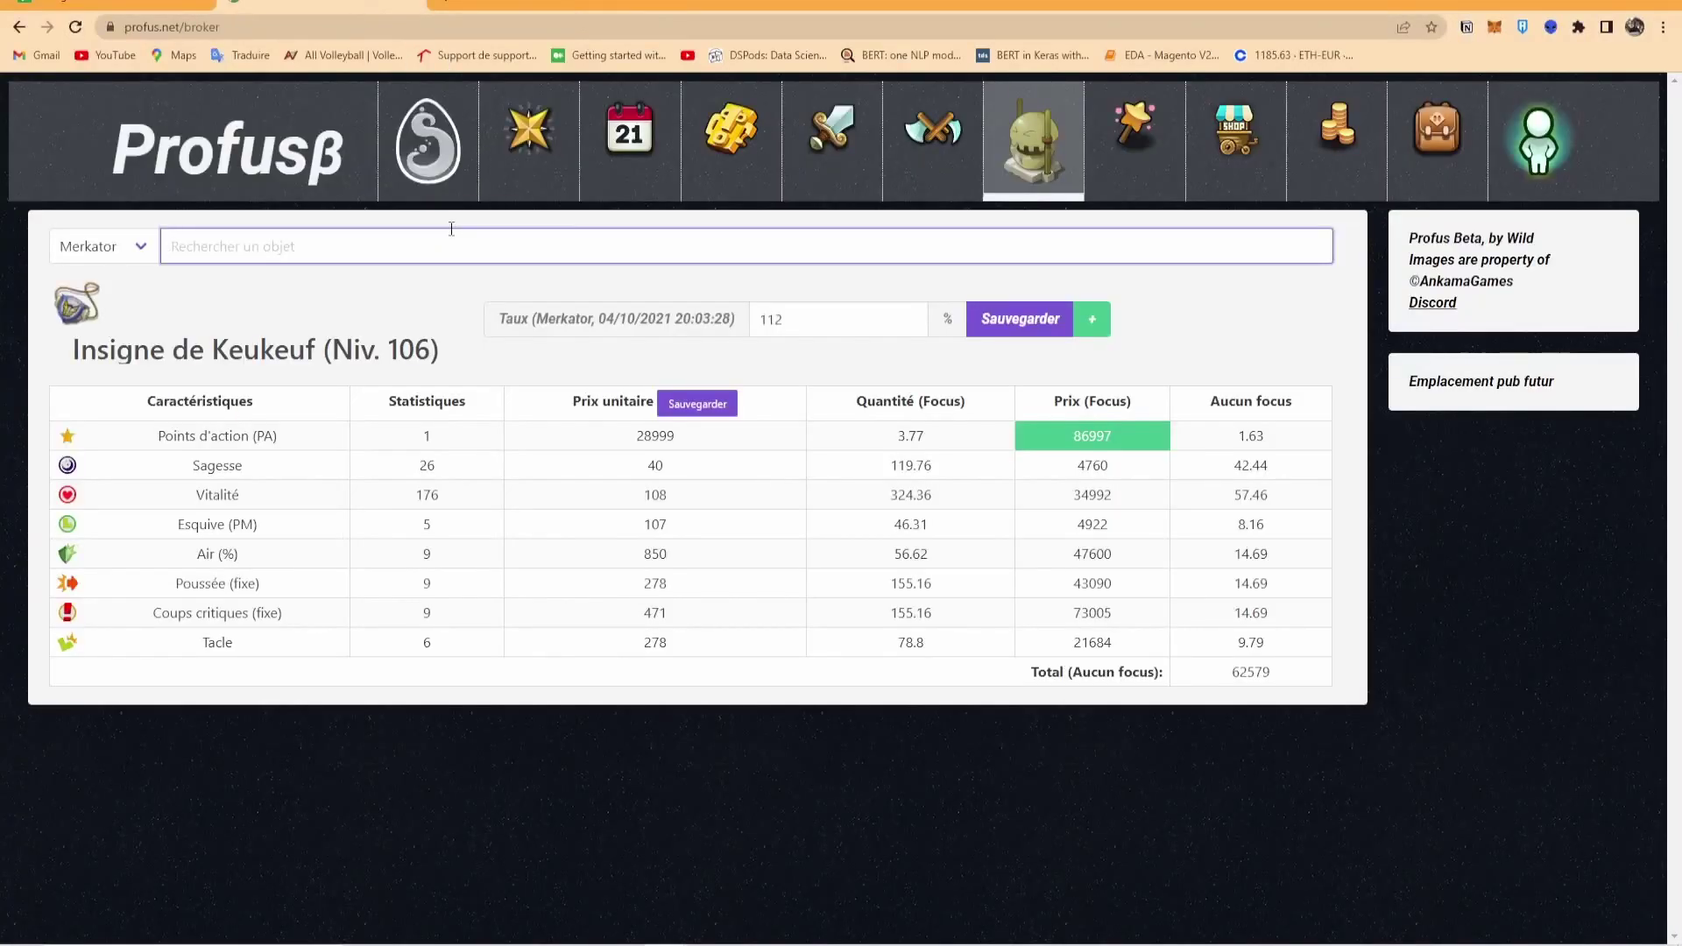
type("vigie")
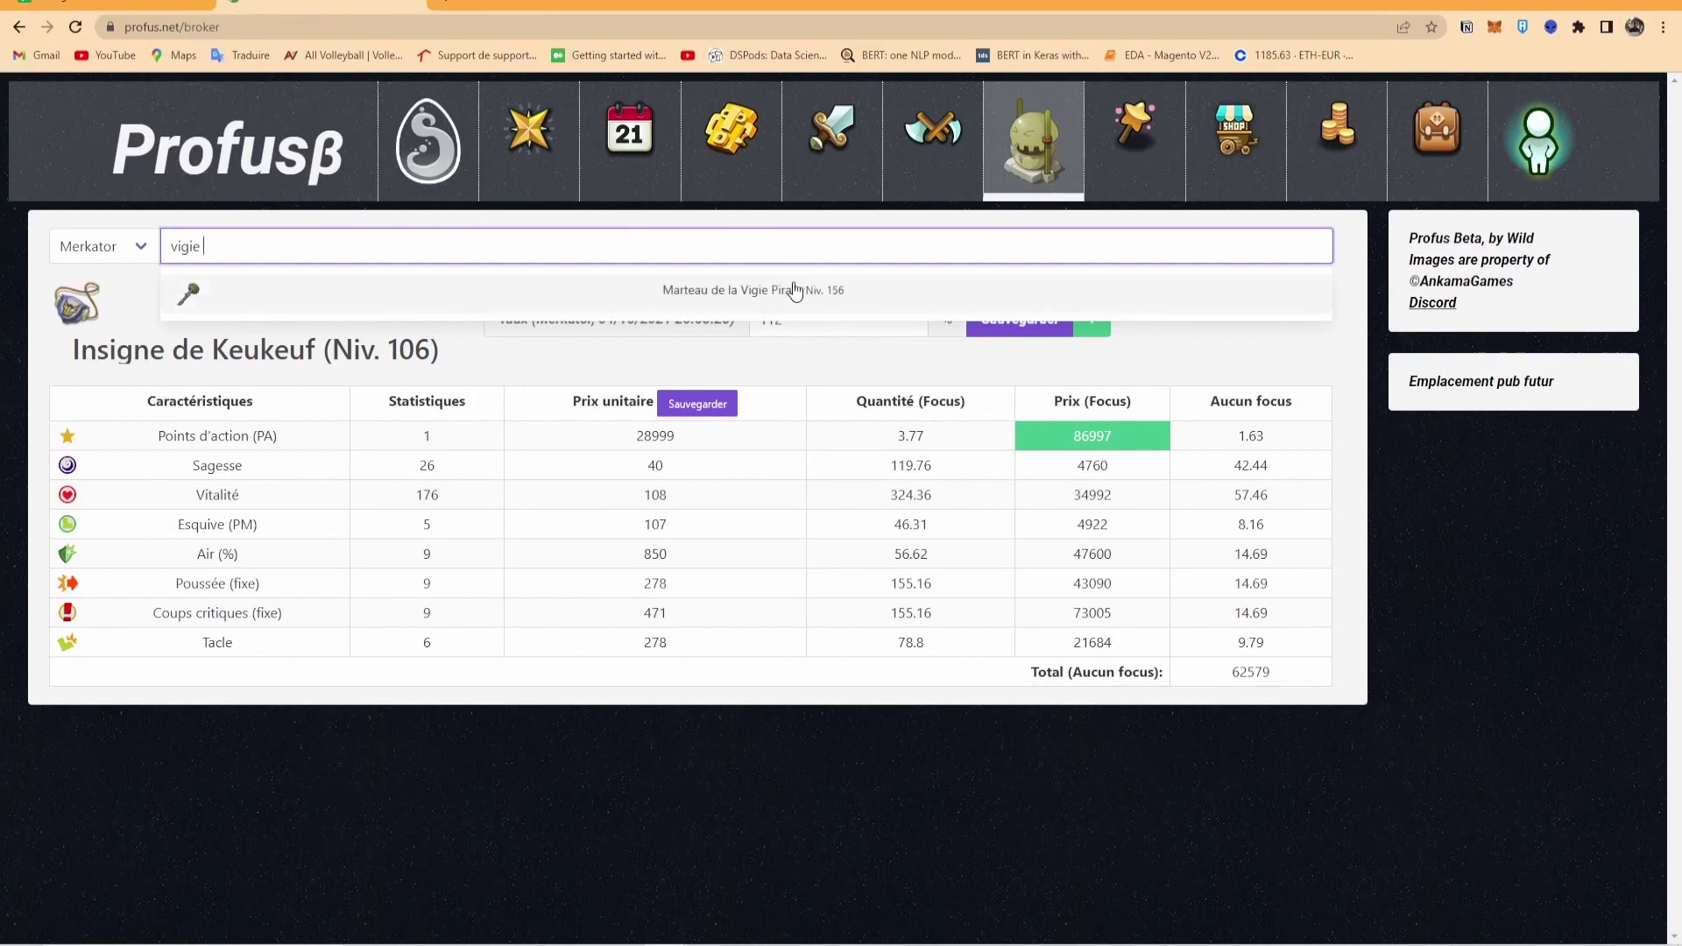
left_click(786, 290)
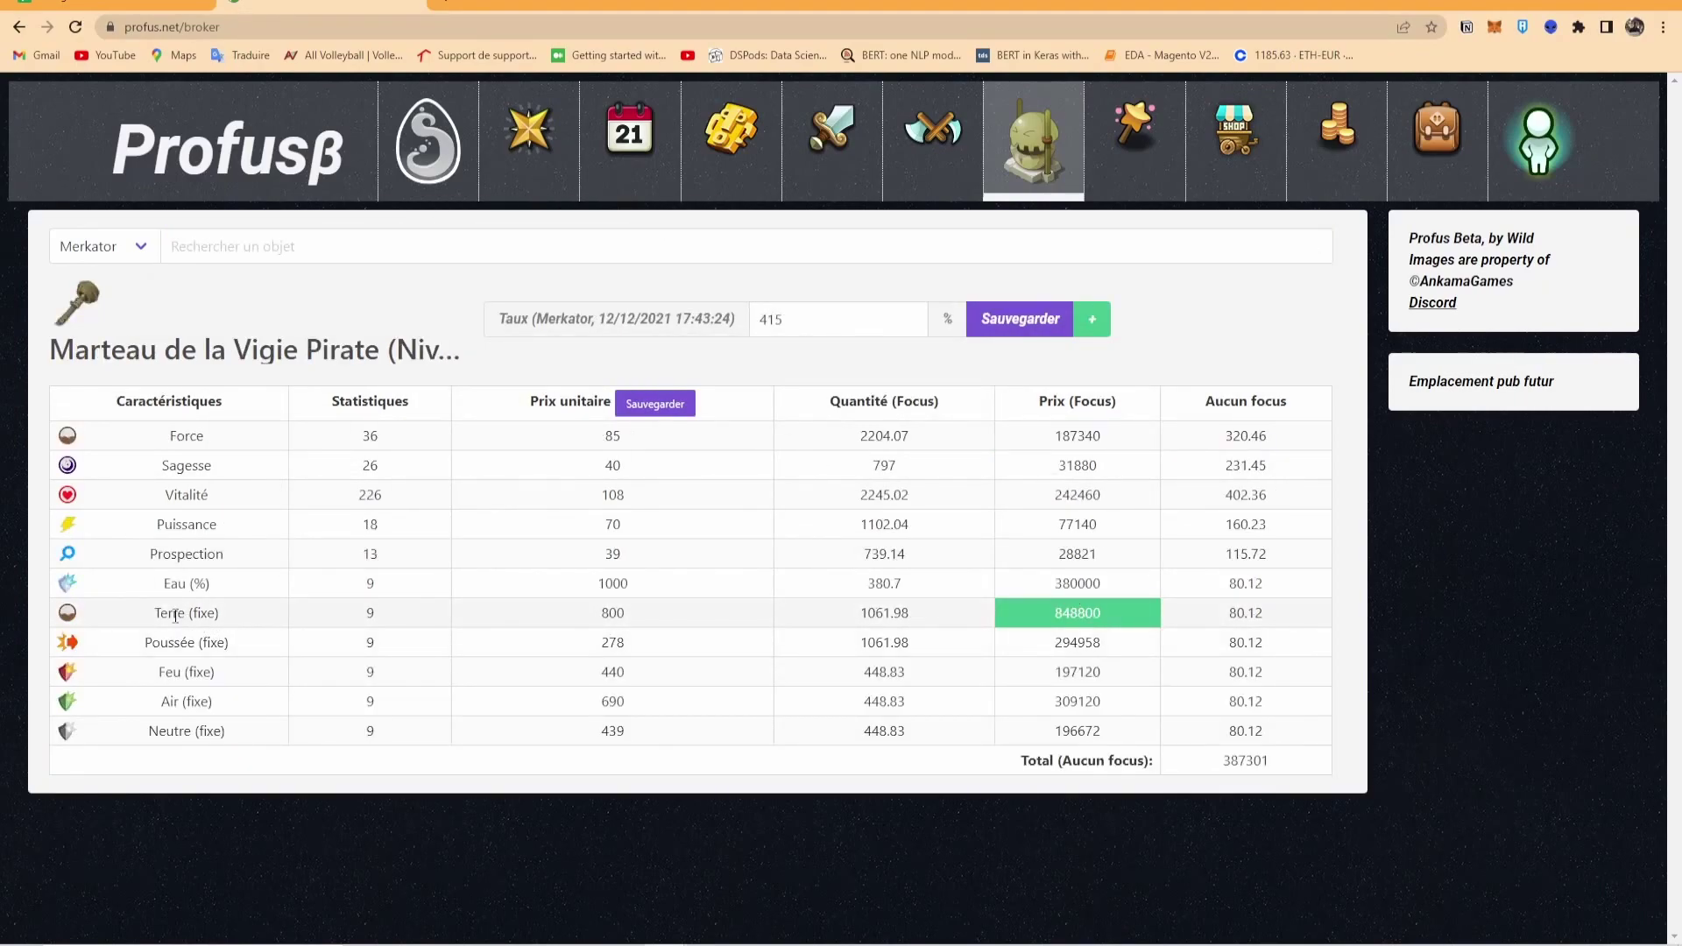
- Copy the res terre fixe focus from D354 to the Marteau de la Vigie Pirate's cell D353 in the spreadsheet
key("alt+Tab")
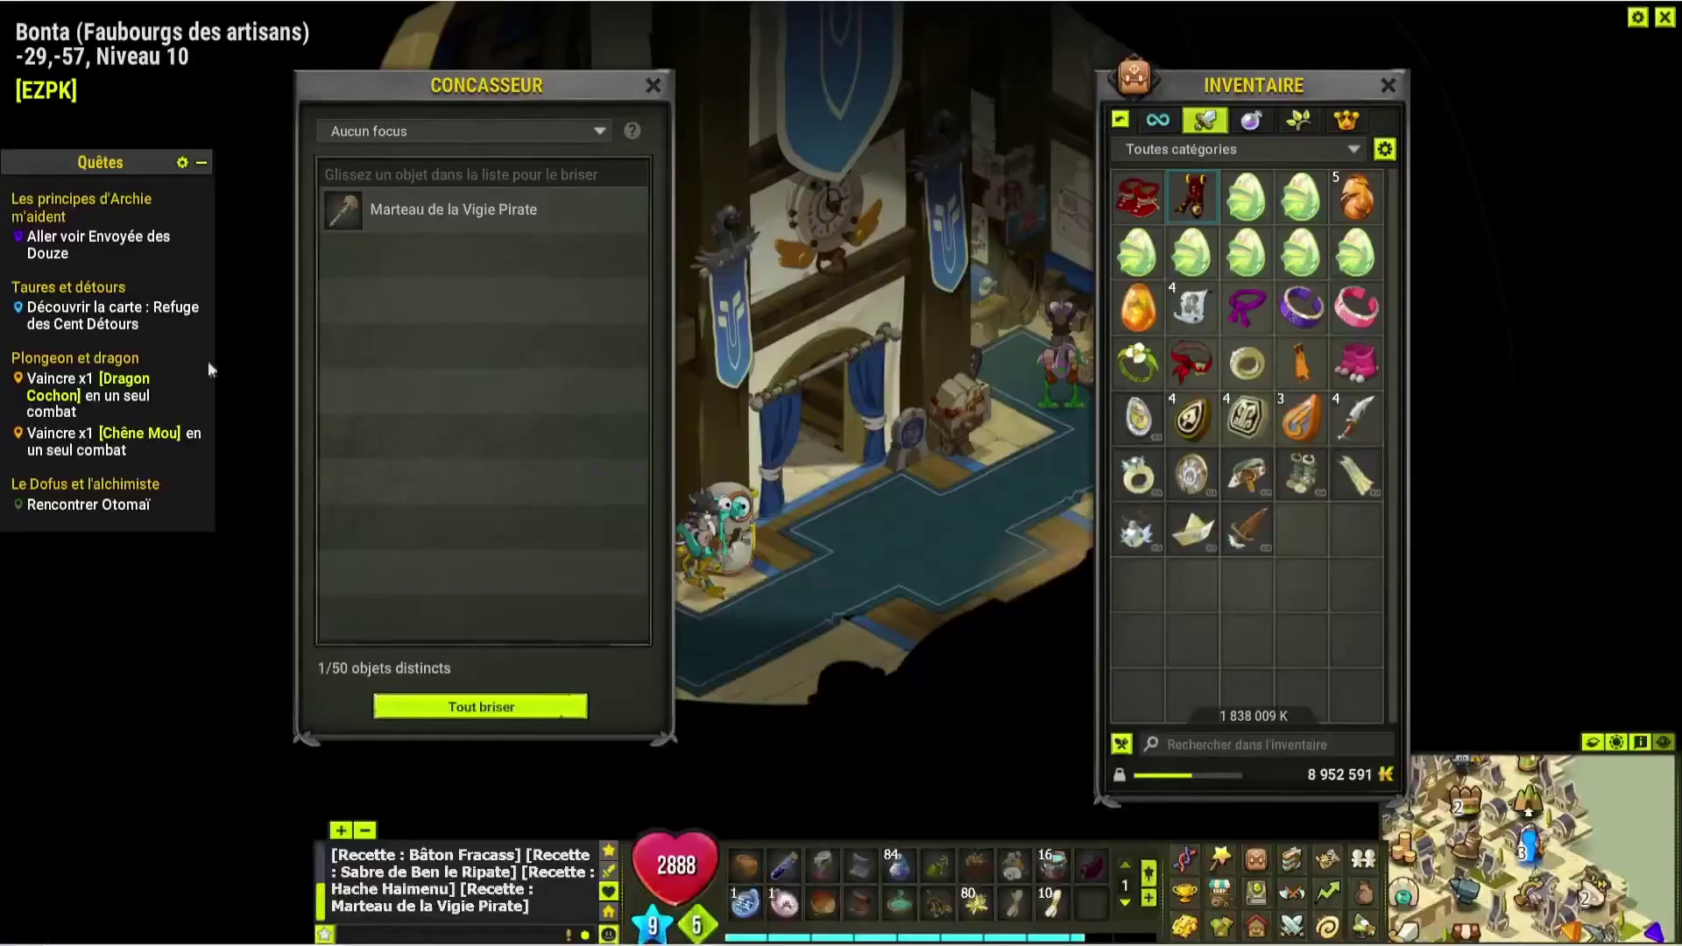
key("alt+Tab")
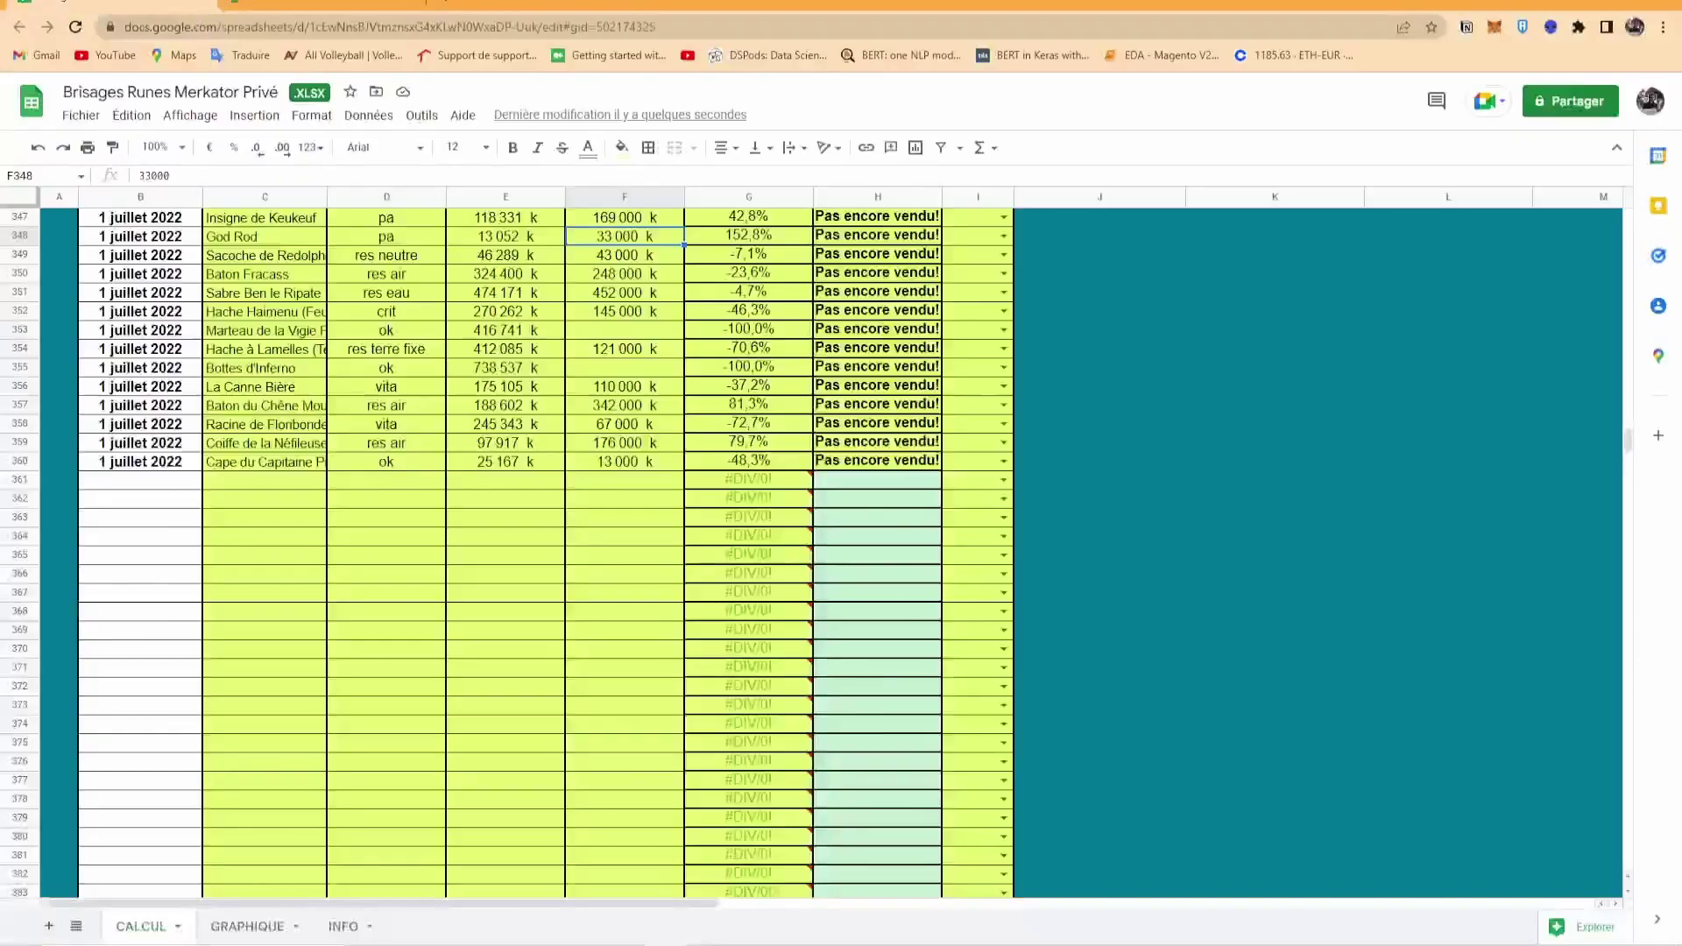
left_click(410, 348)
key("ctrl+c")
left_click(403, 334)
- Set the crusher focus to Résistances Terre in Dofus and crush the Marteau de la Vigie Pirate
key("alt+Tab")
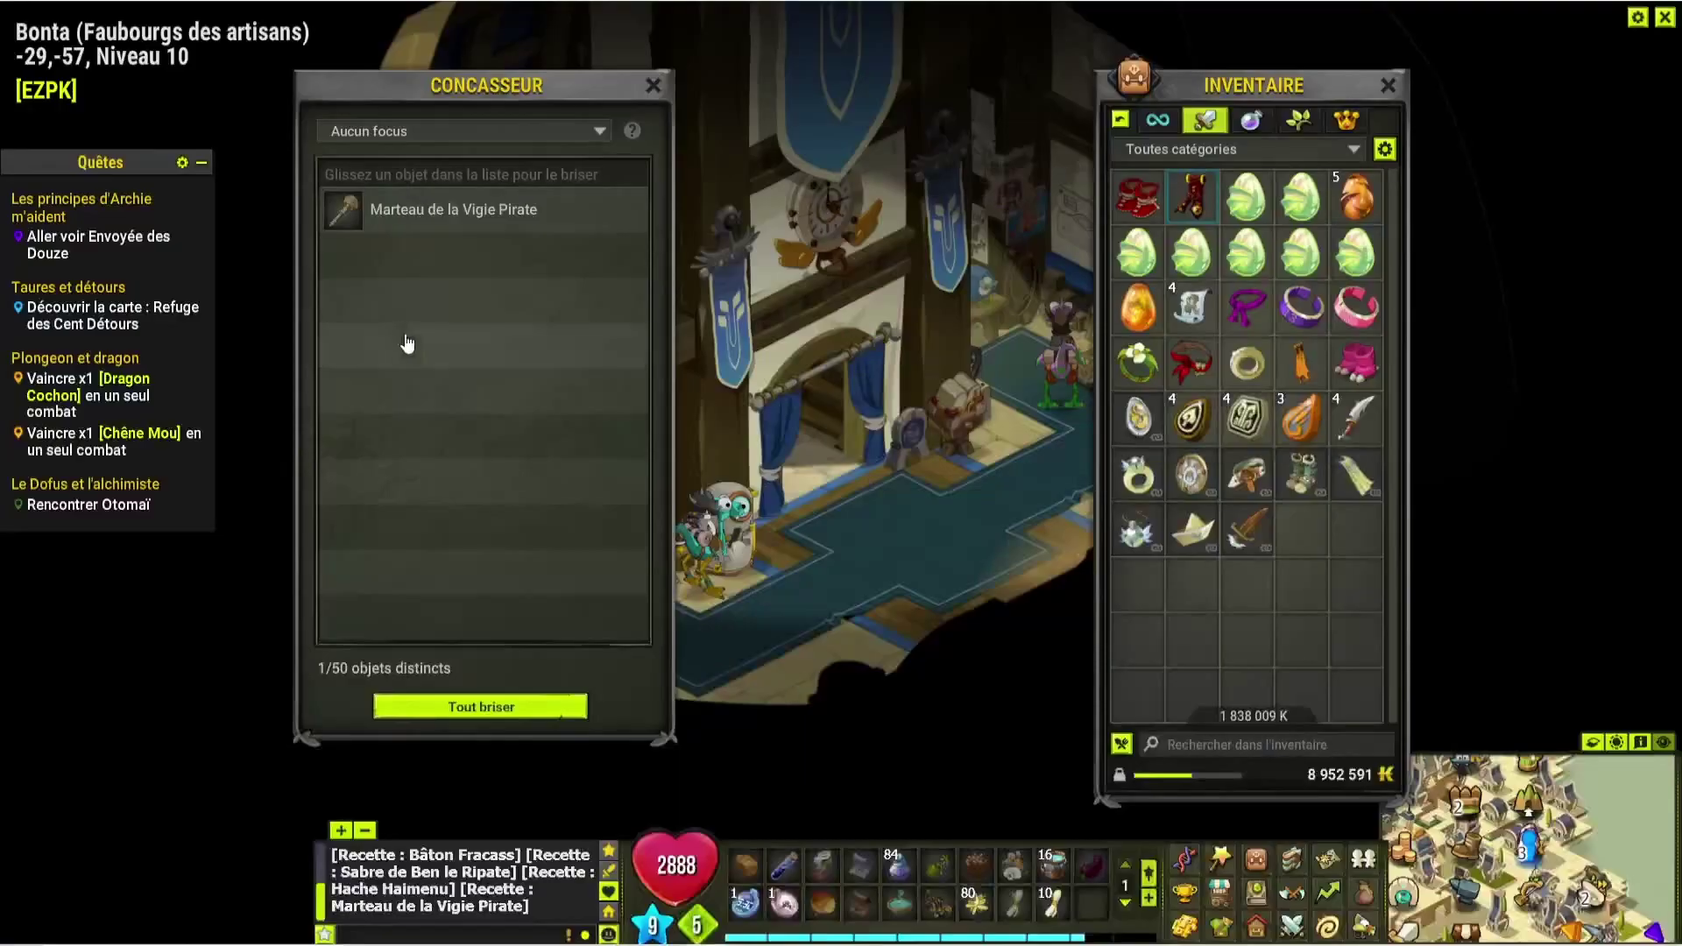
left_click(461, 134)
scroll(468, 351, "down", 1)
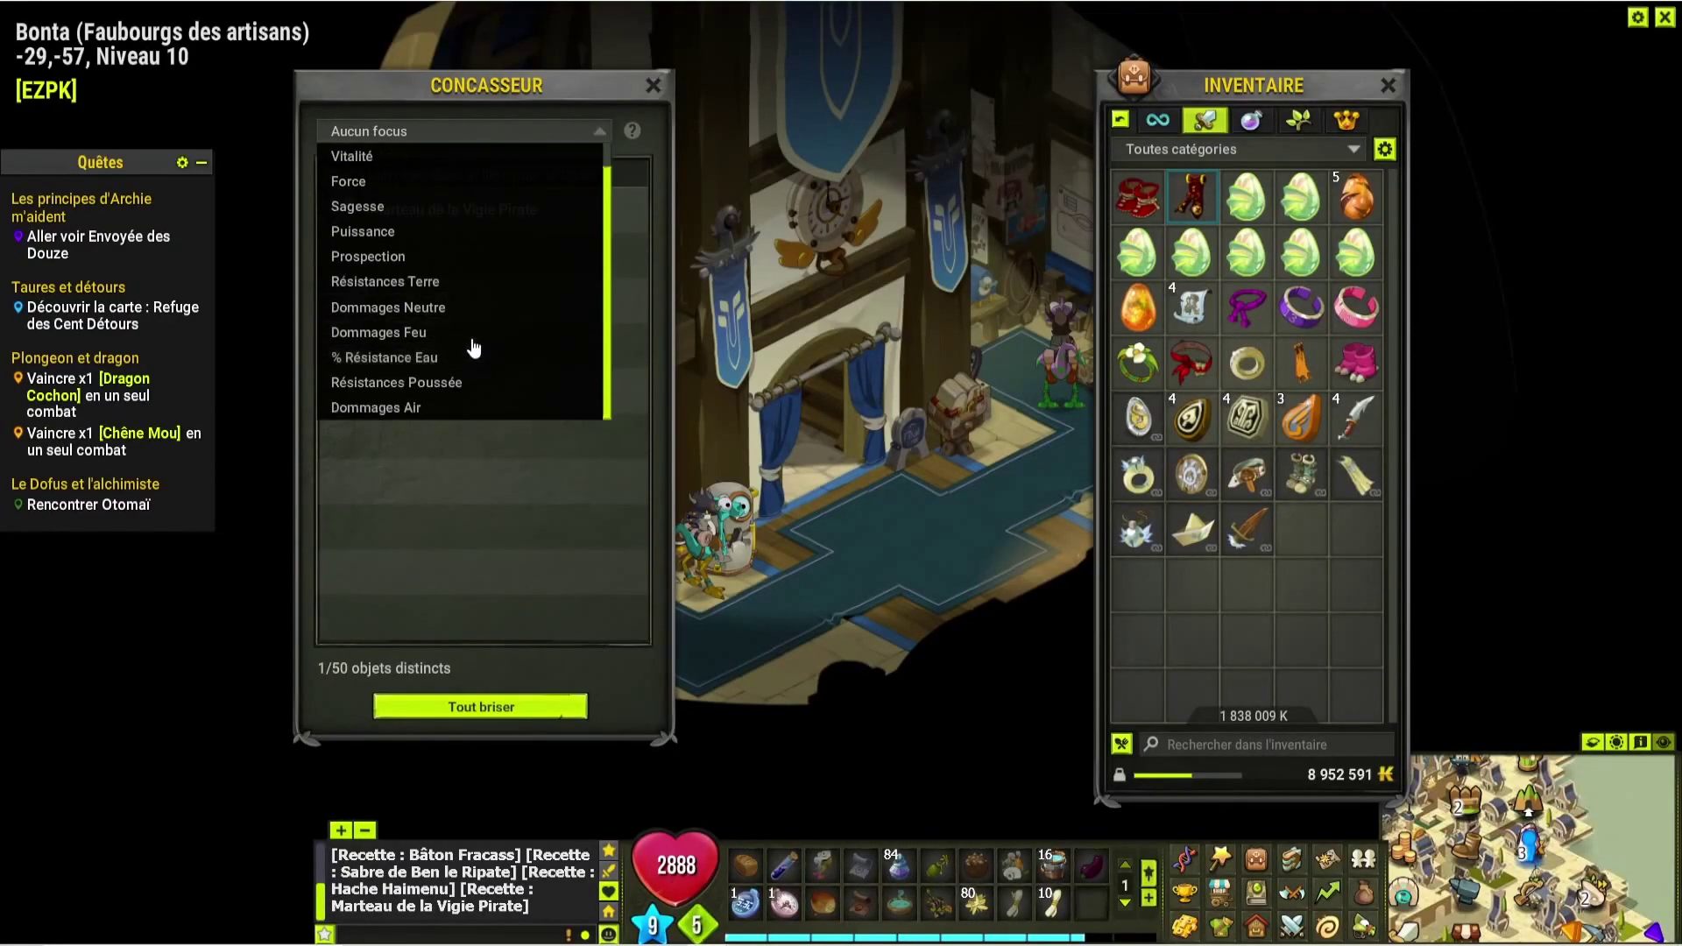
left_click(475, 289)
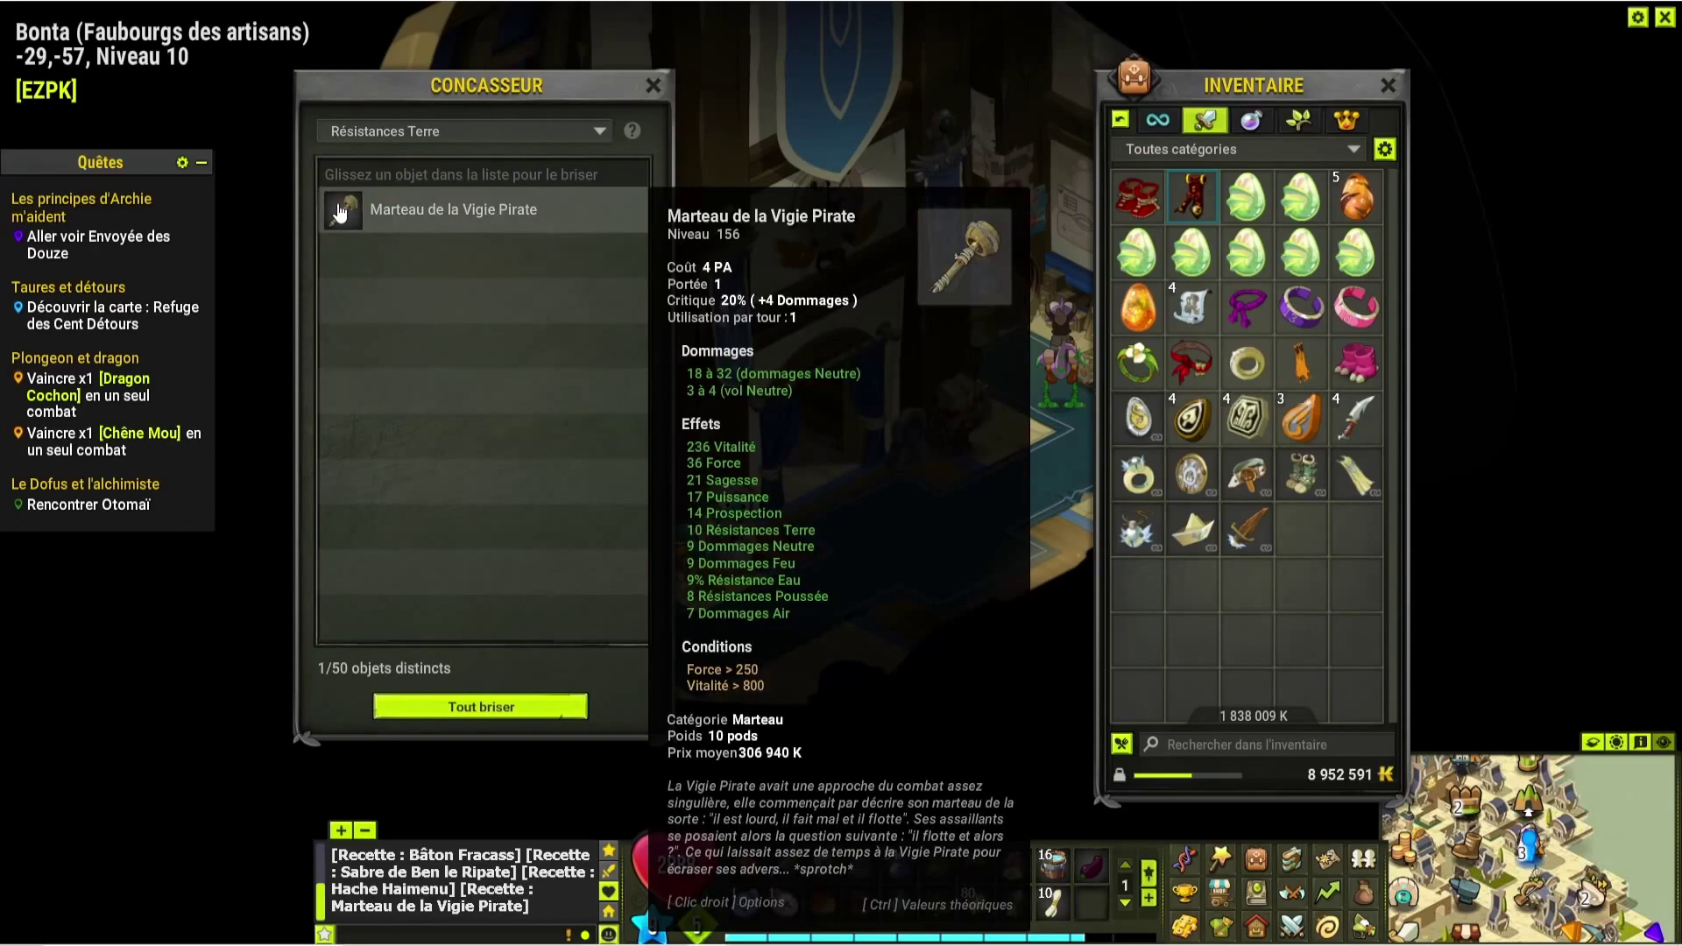
left_click(481, 706)
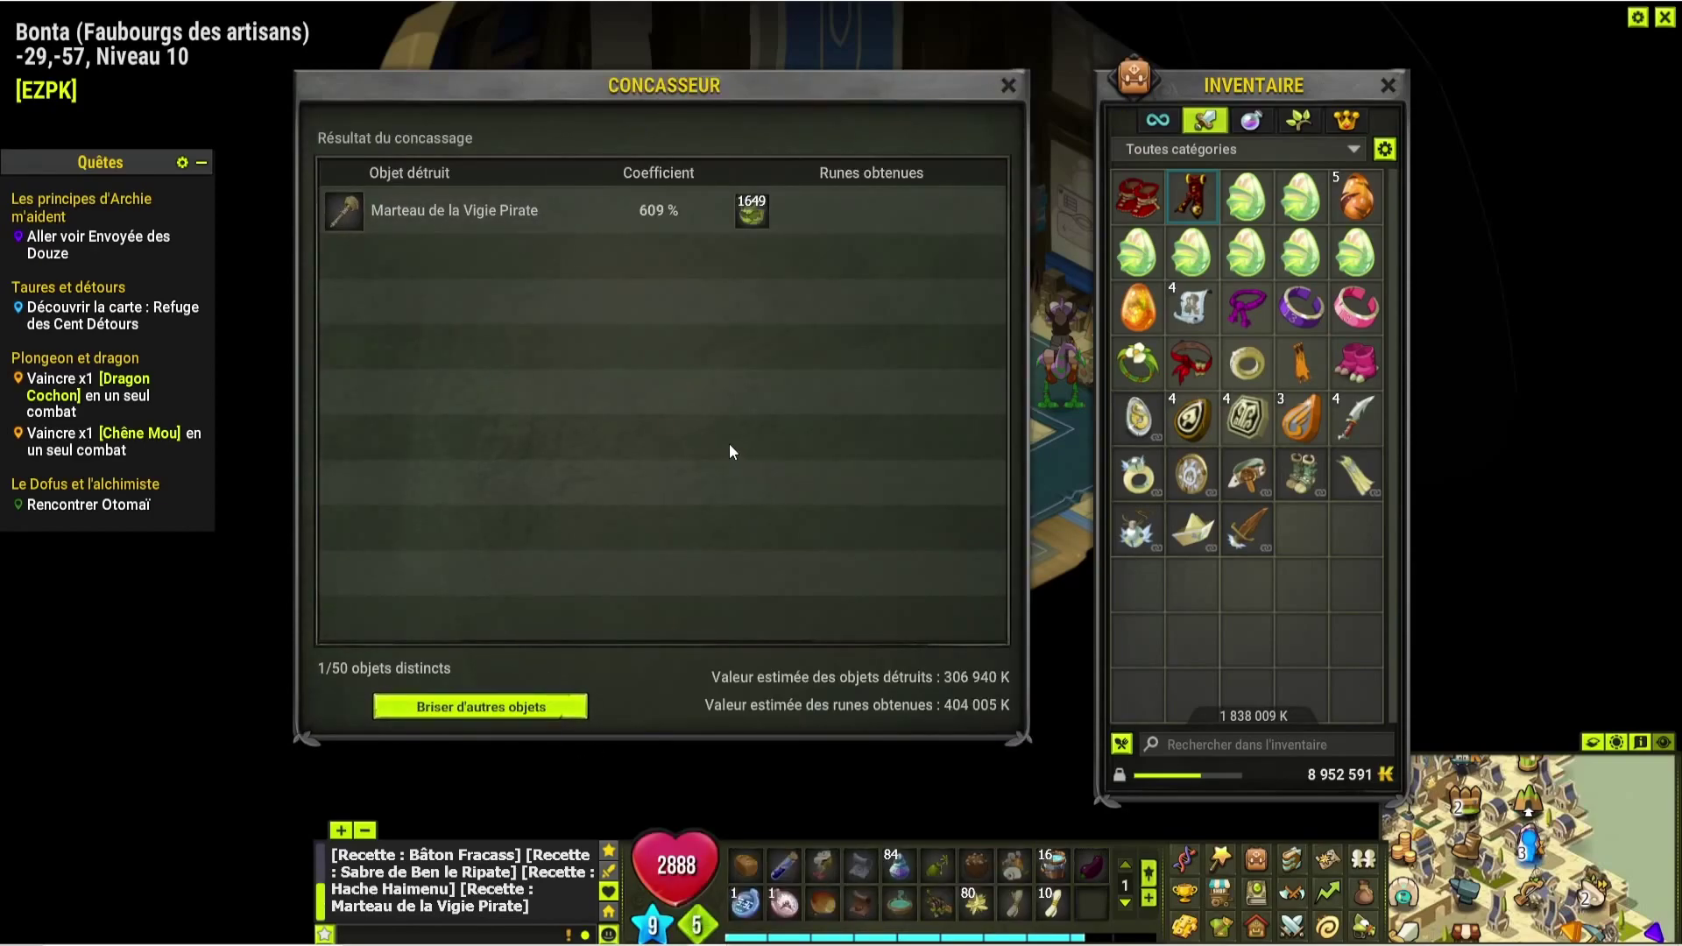
- Record 404 000 as the Marteau de la Vigie Pirate's rune value in F353 of the spreadsheet
key("alt+Tab")
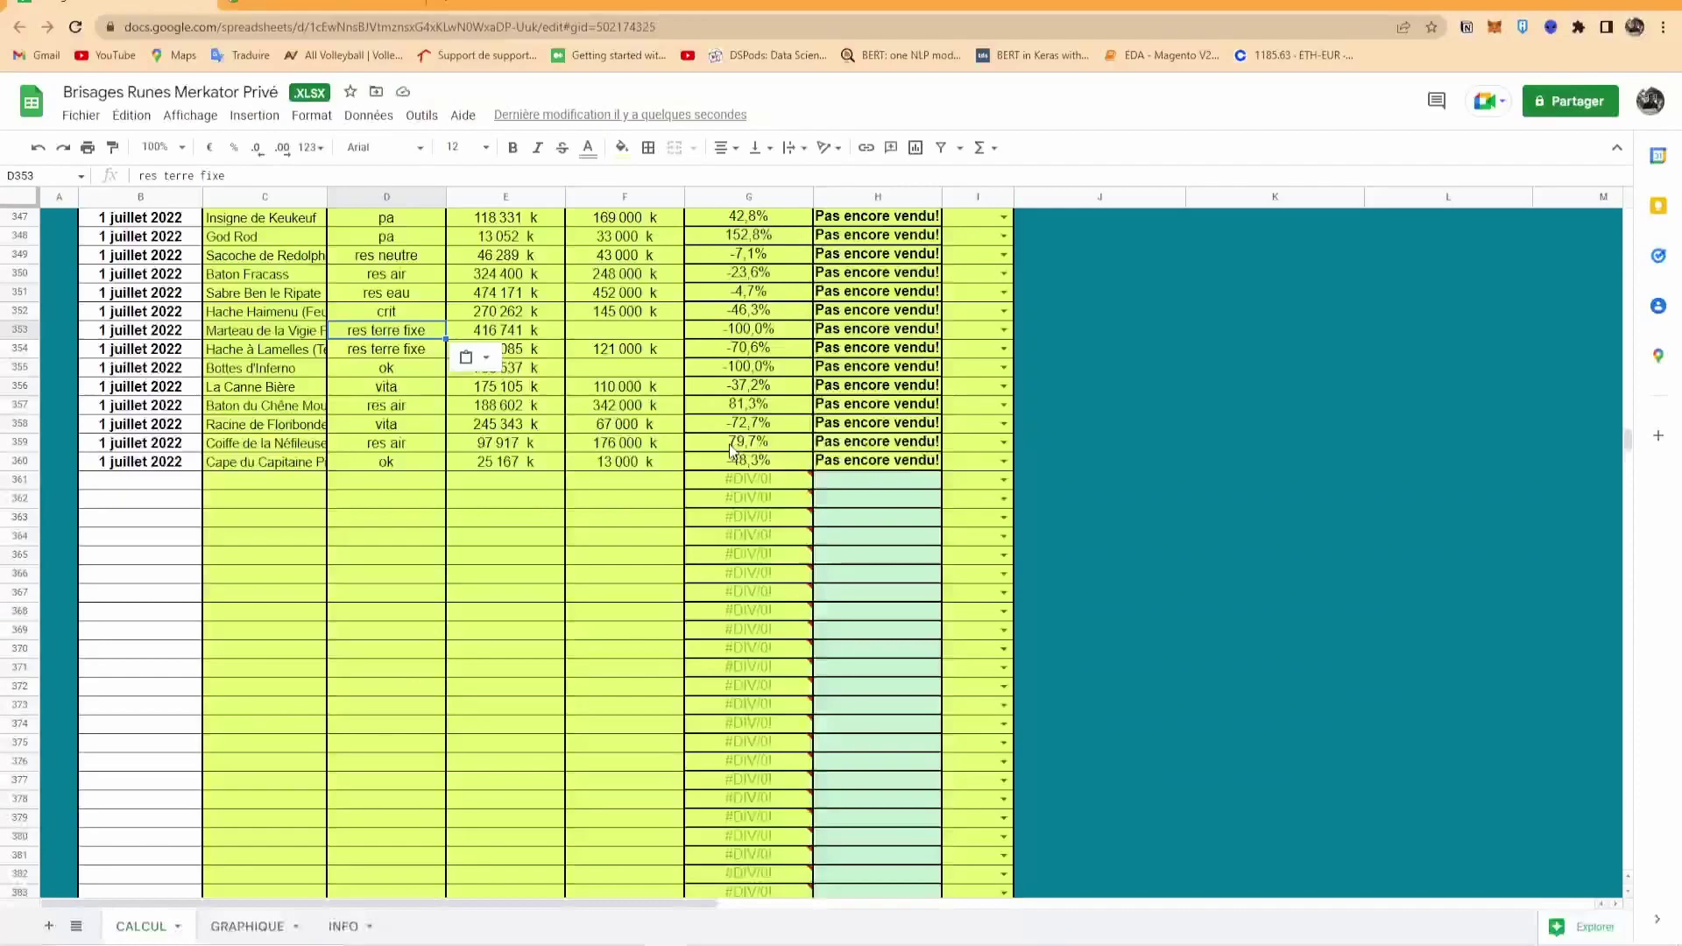
left_click(619, 328)
type("404 000")
key("Return")
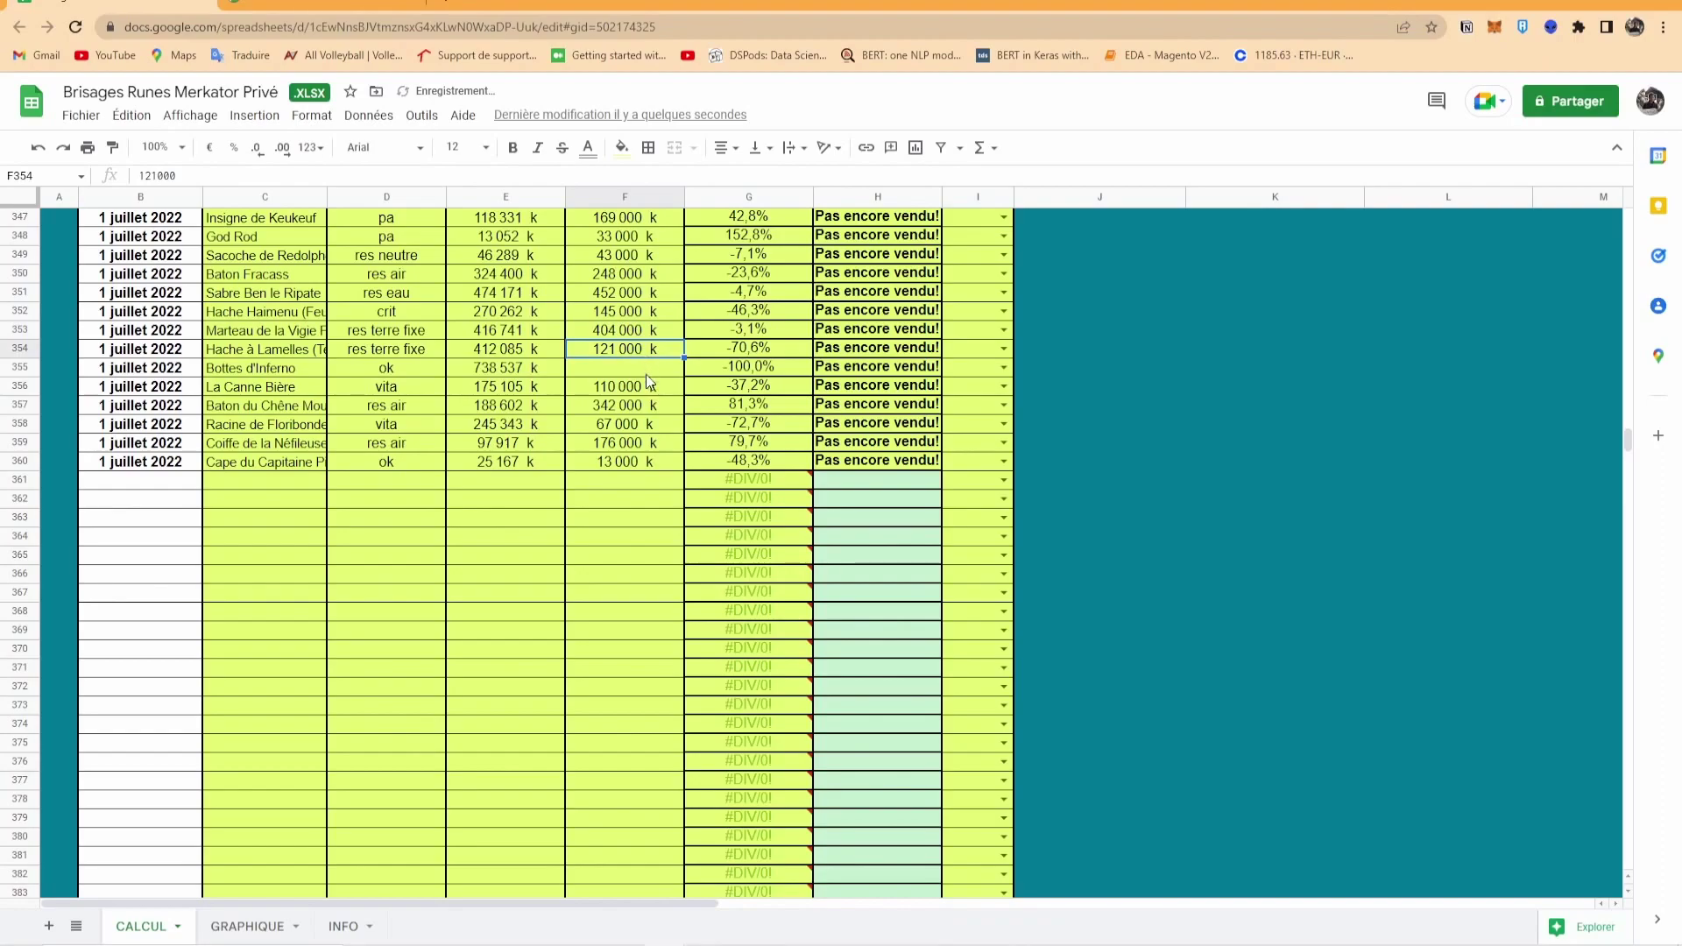
- Add the Bottes d'Inferno to a new crushing batch in Dofus and look them up on Profus
key("alt+Tab")
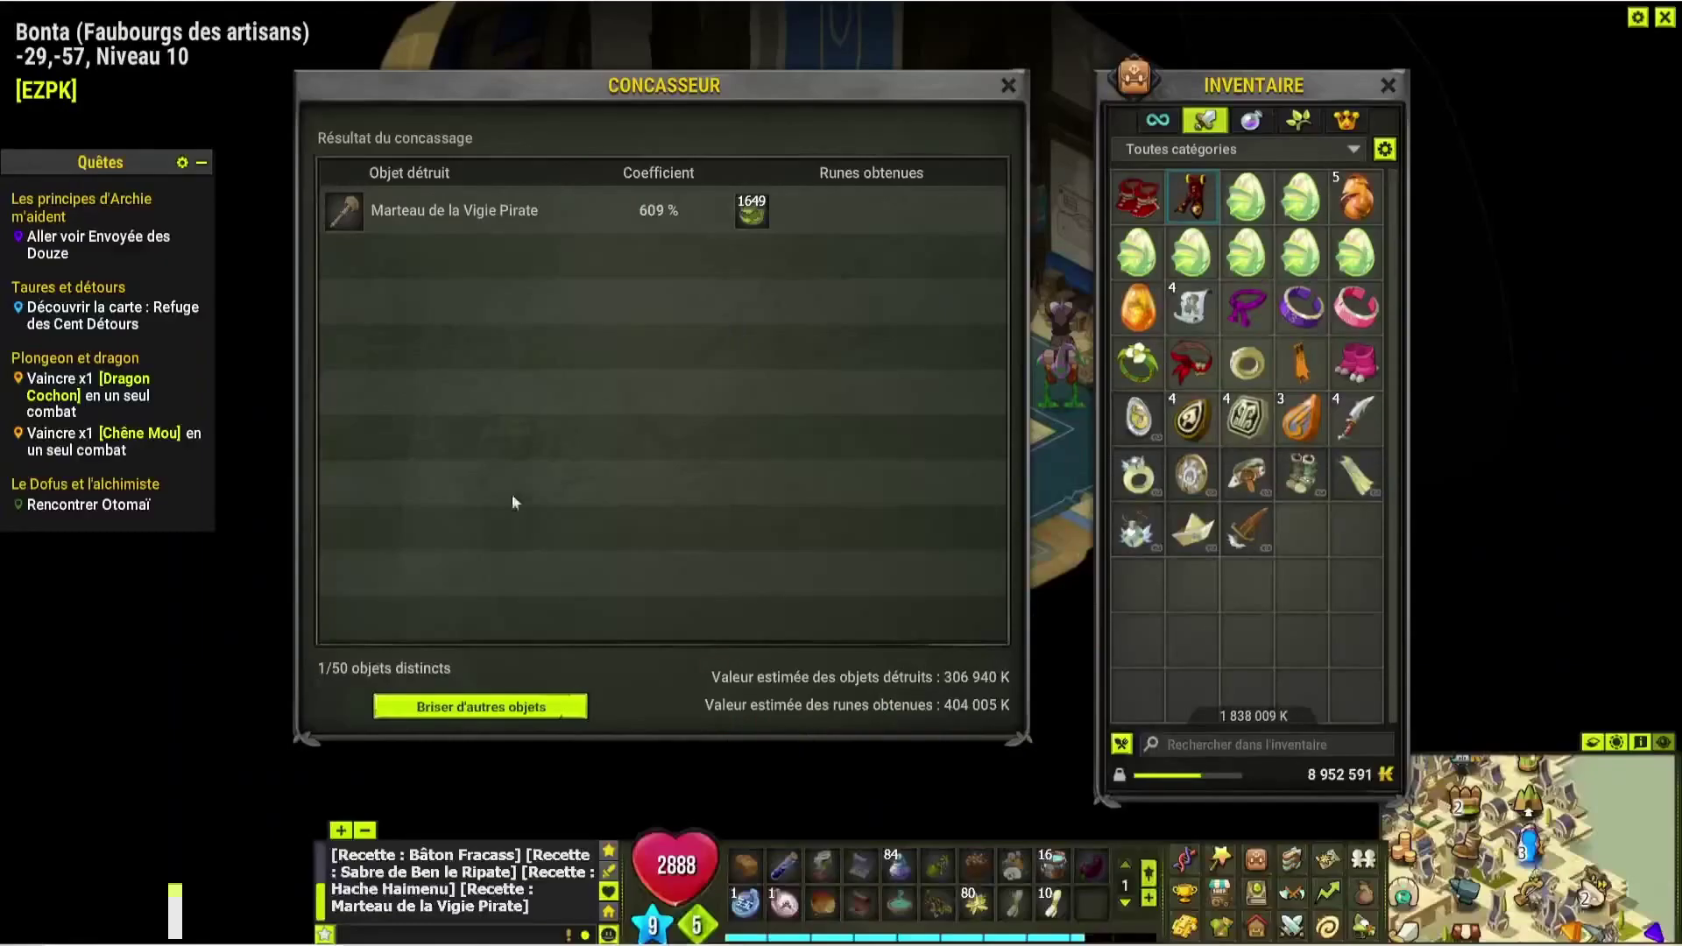
left_click(550, 713)
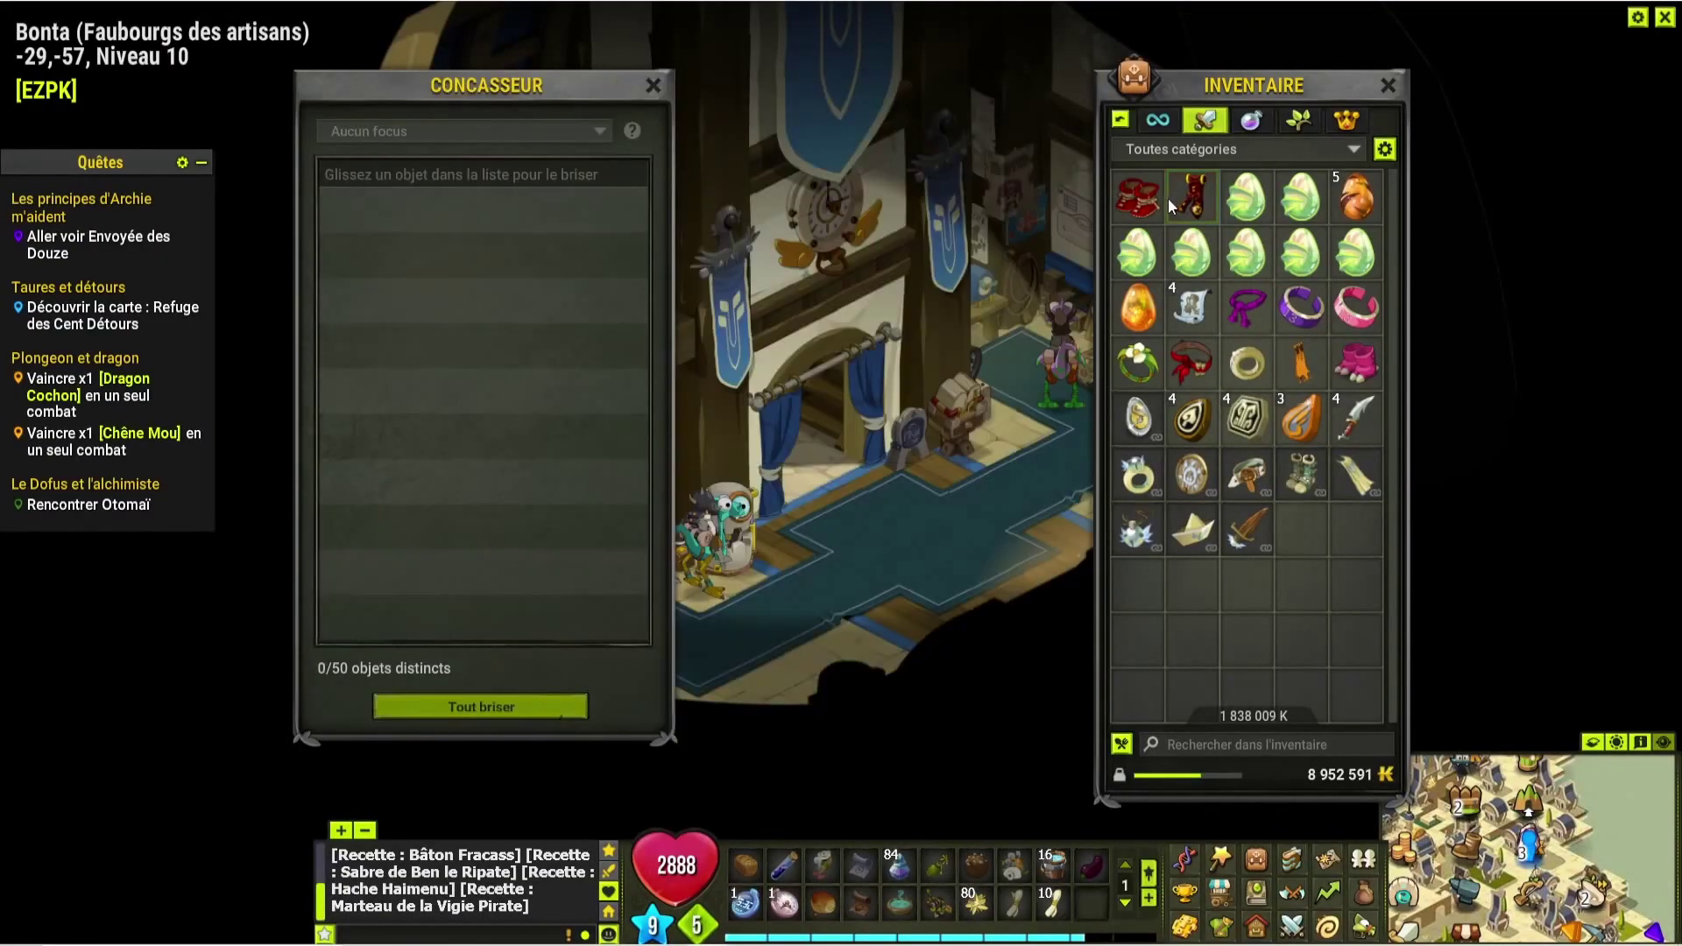
left_click_drag(1133, 185, 445, 229)
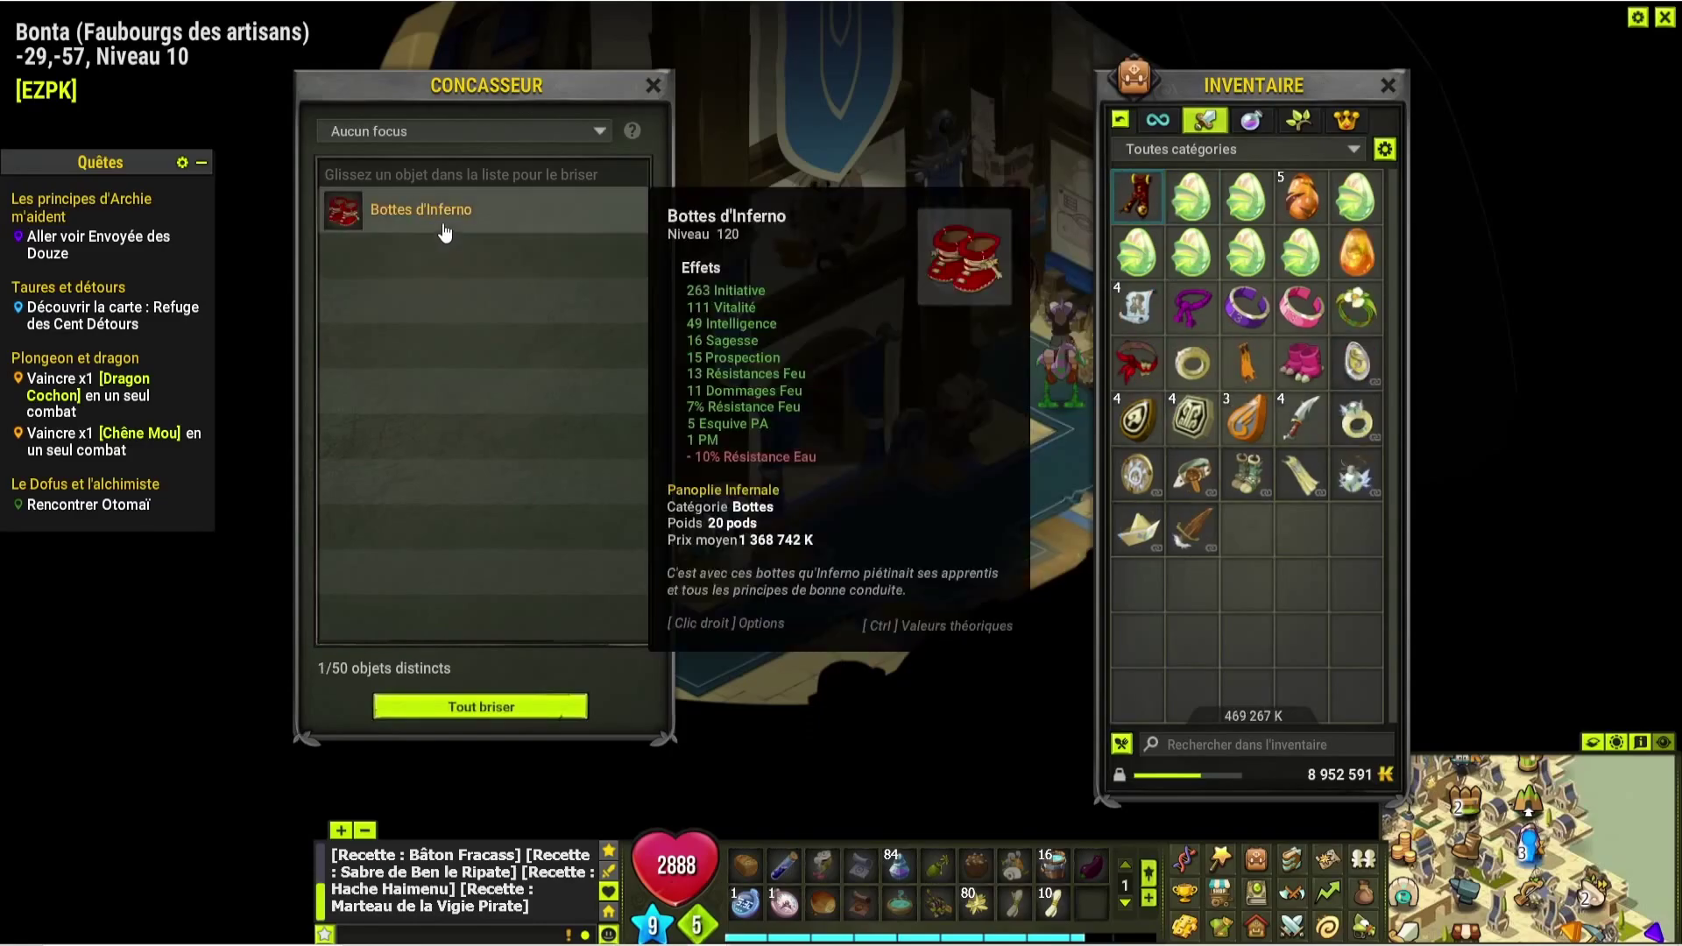
key("alt+Tab")
key("ctrl+Tab")
left_click(520, 250)
type("inferno")
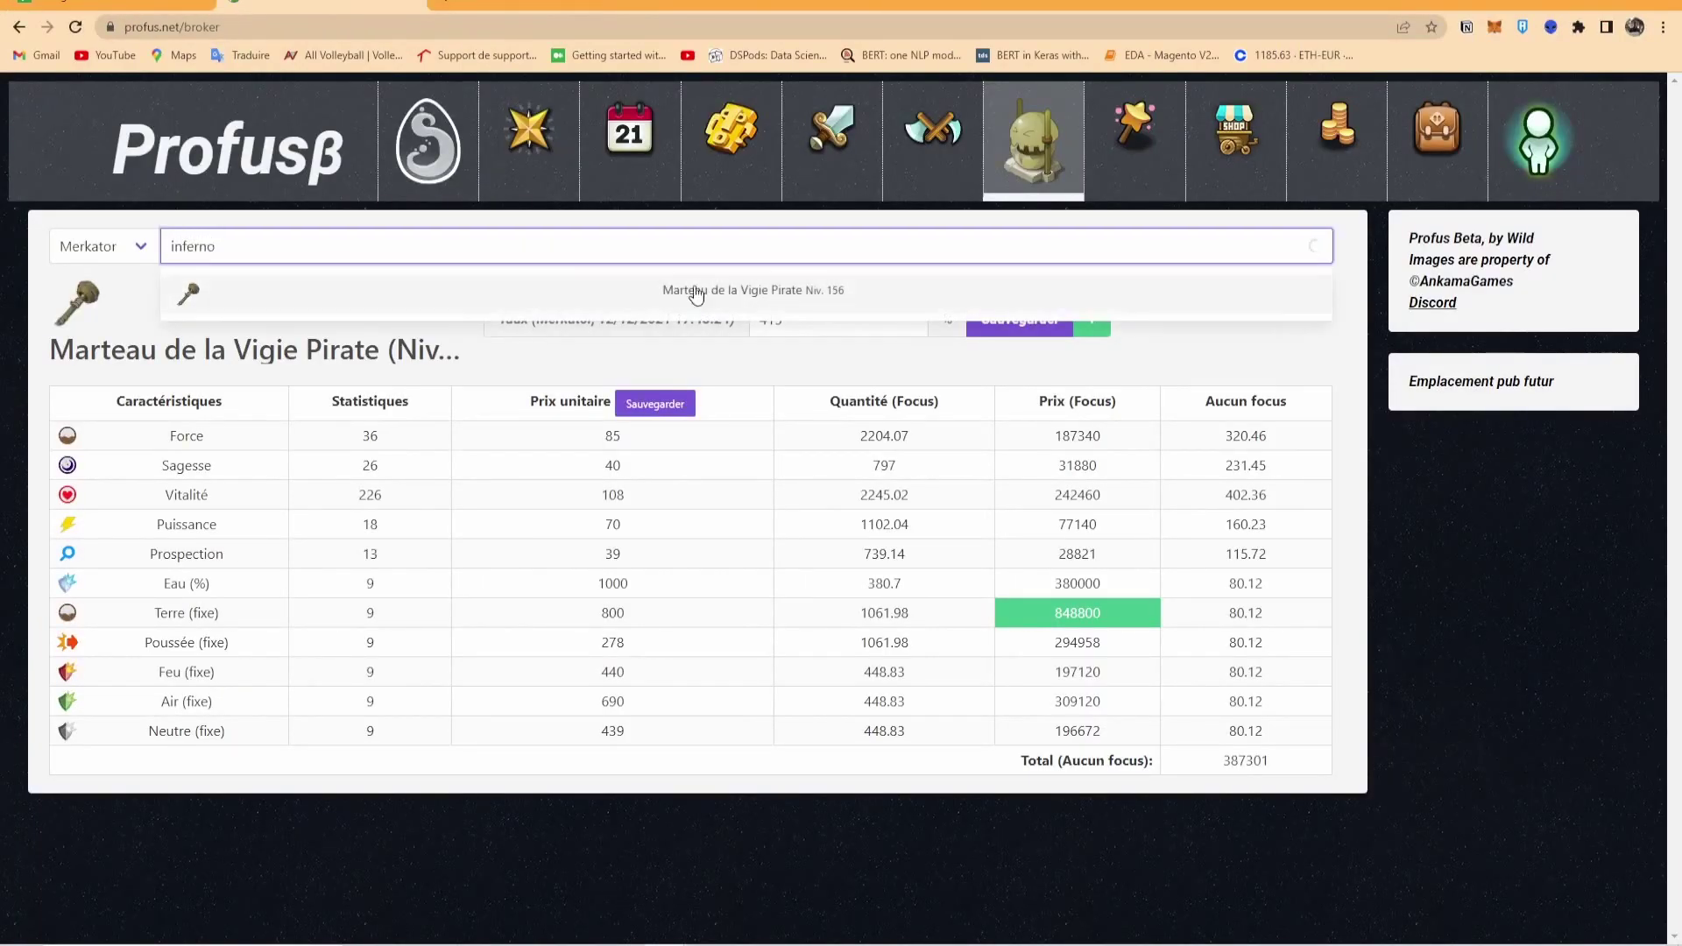
left_click(770, 302)
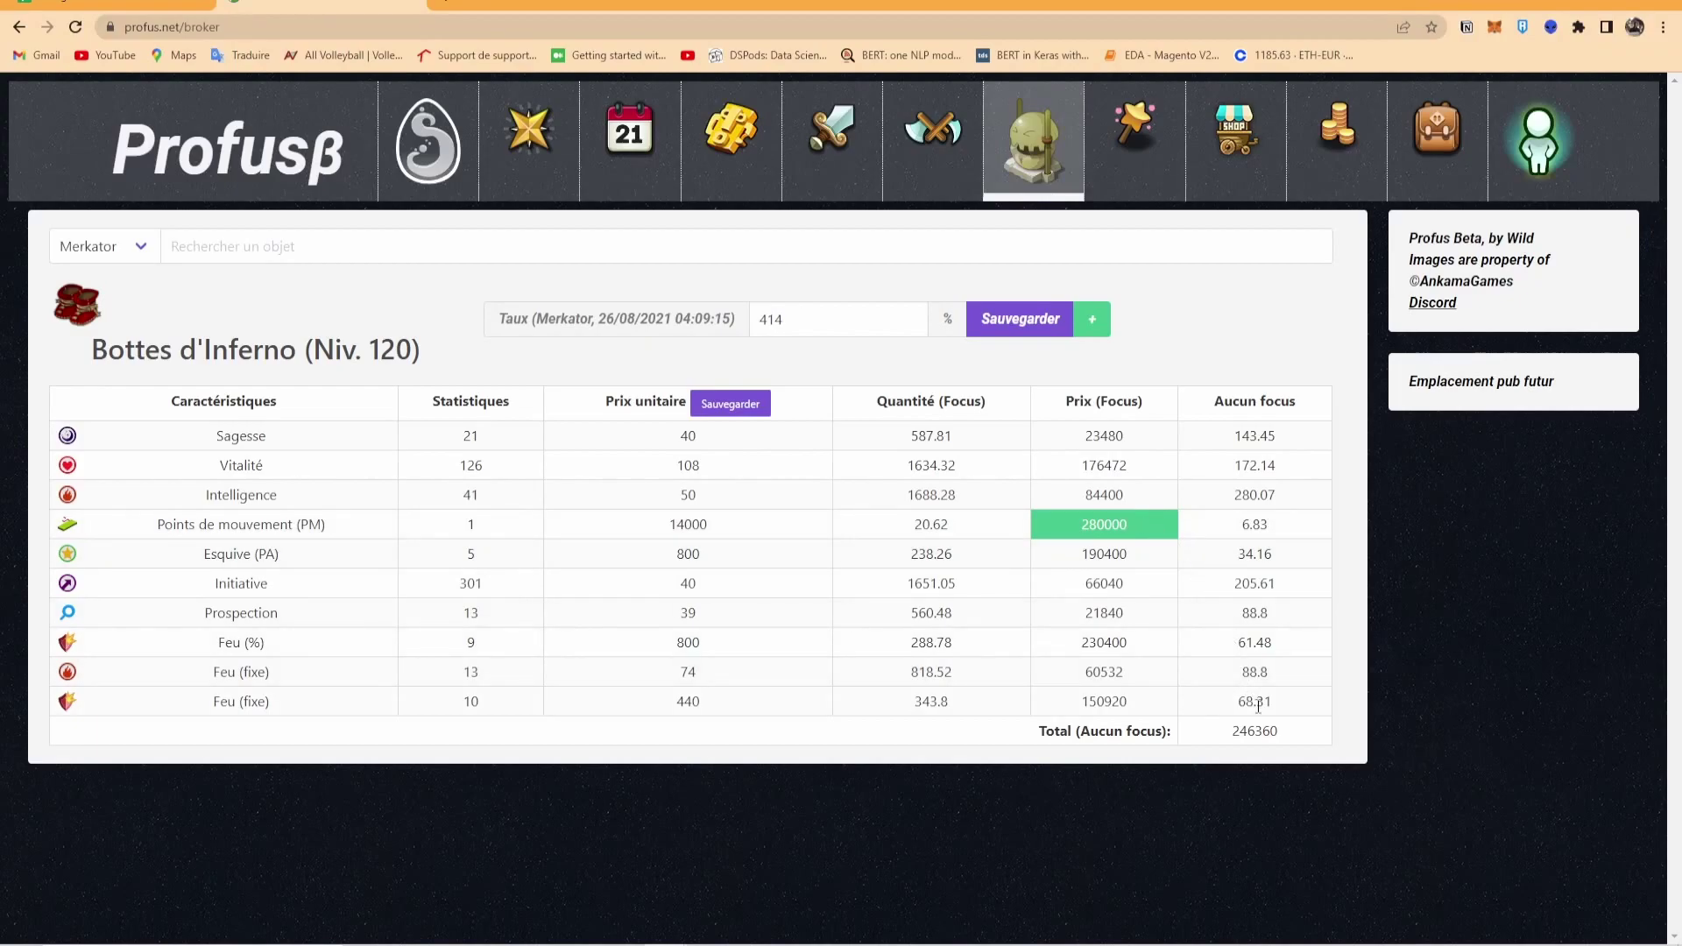
- Record "sans focus" as the Bottes d'Inferno's focus in D355 of the spreadsheet
key("alt+Tab")
key("alt+Tab")
key("ctrl+Tab")
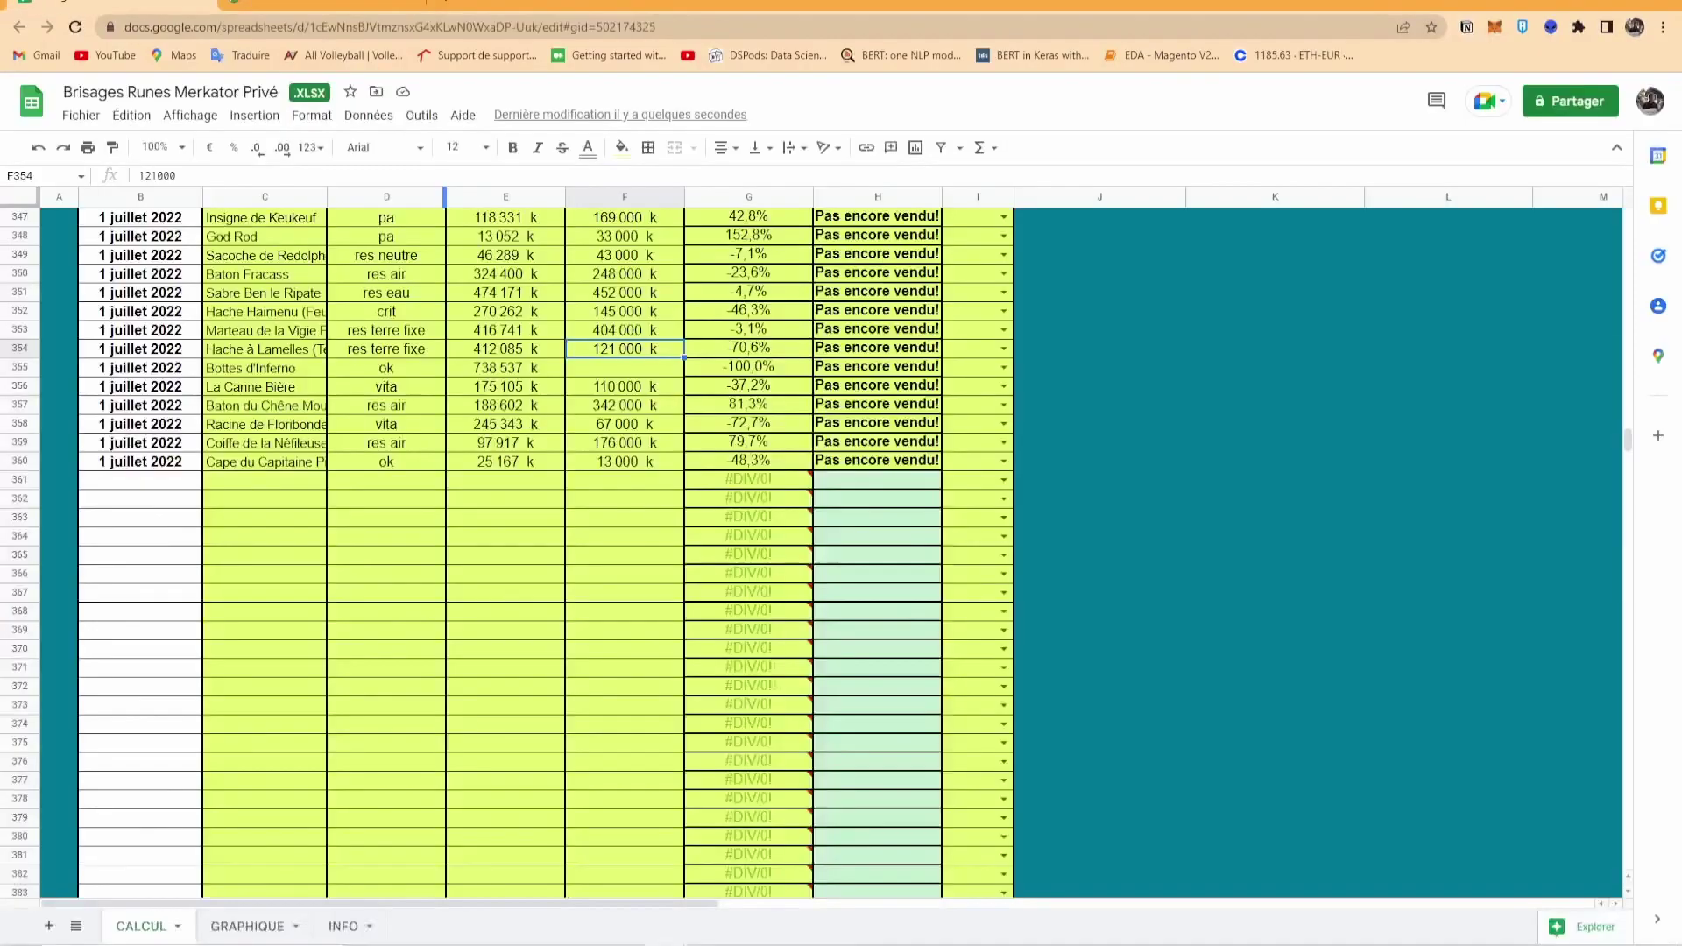
left_click(403, 370)
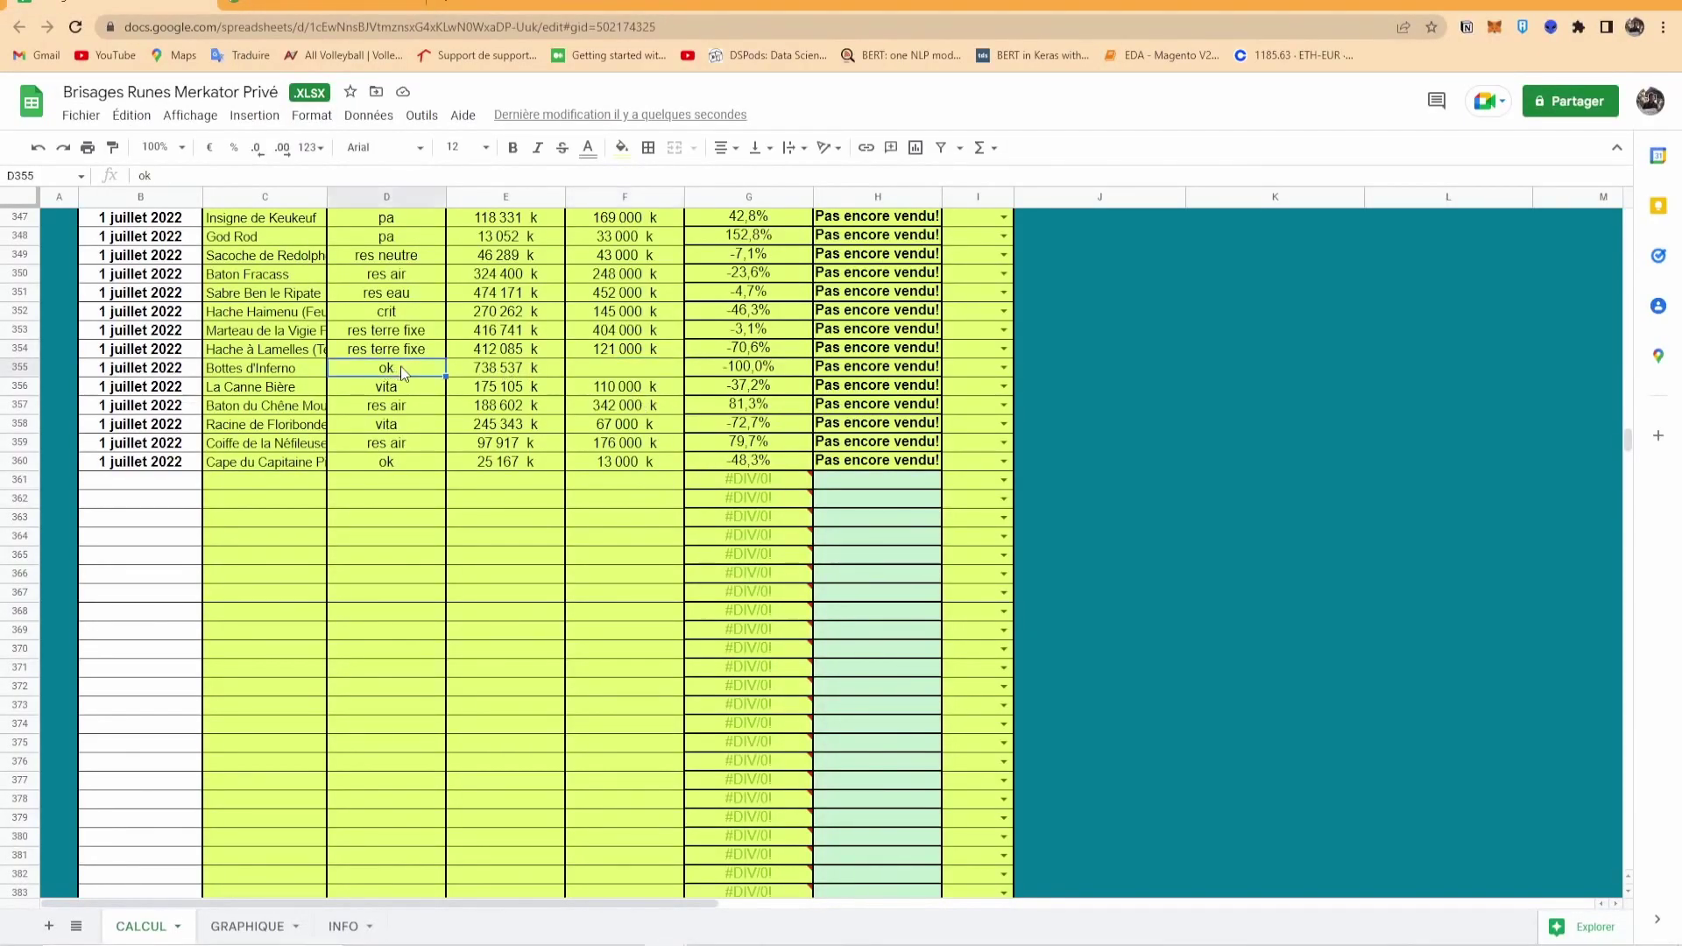
type("sans focus")
key("Return")
- Crush the Bottes d'Inferno in Dofus with the crusher set to Aucun focus
key("alt+Tab")
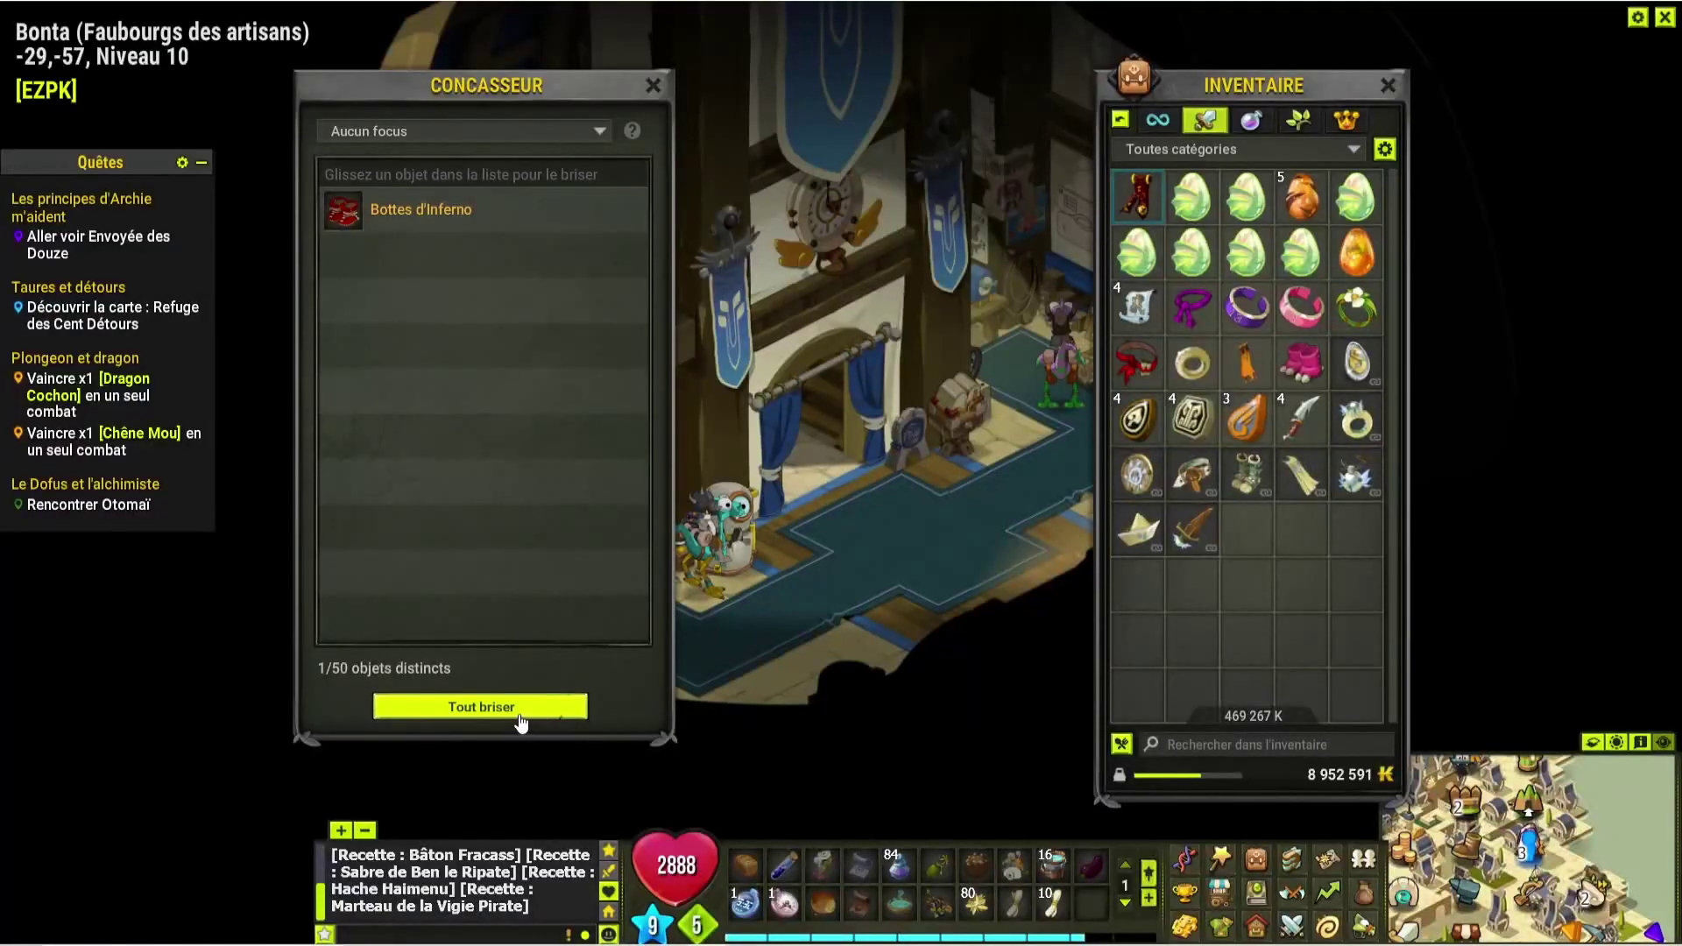
key("alt+Tab")
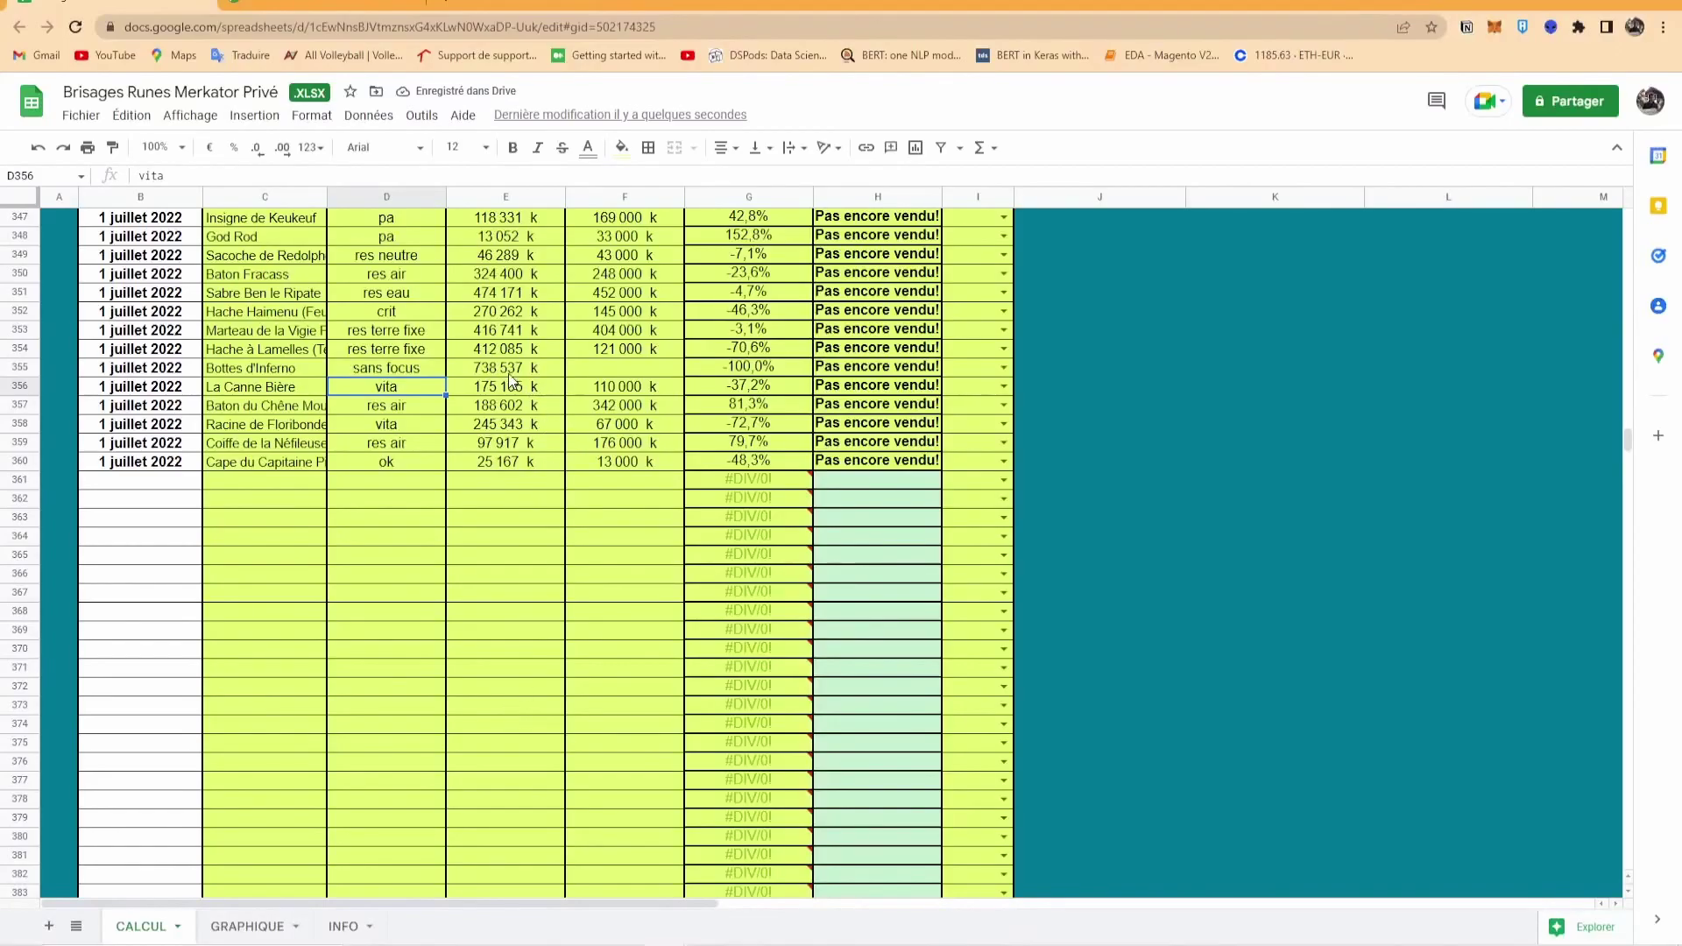
key("alt+Tab")
left_click(536, 705)
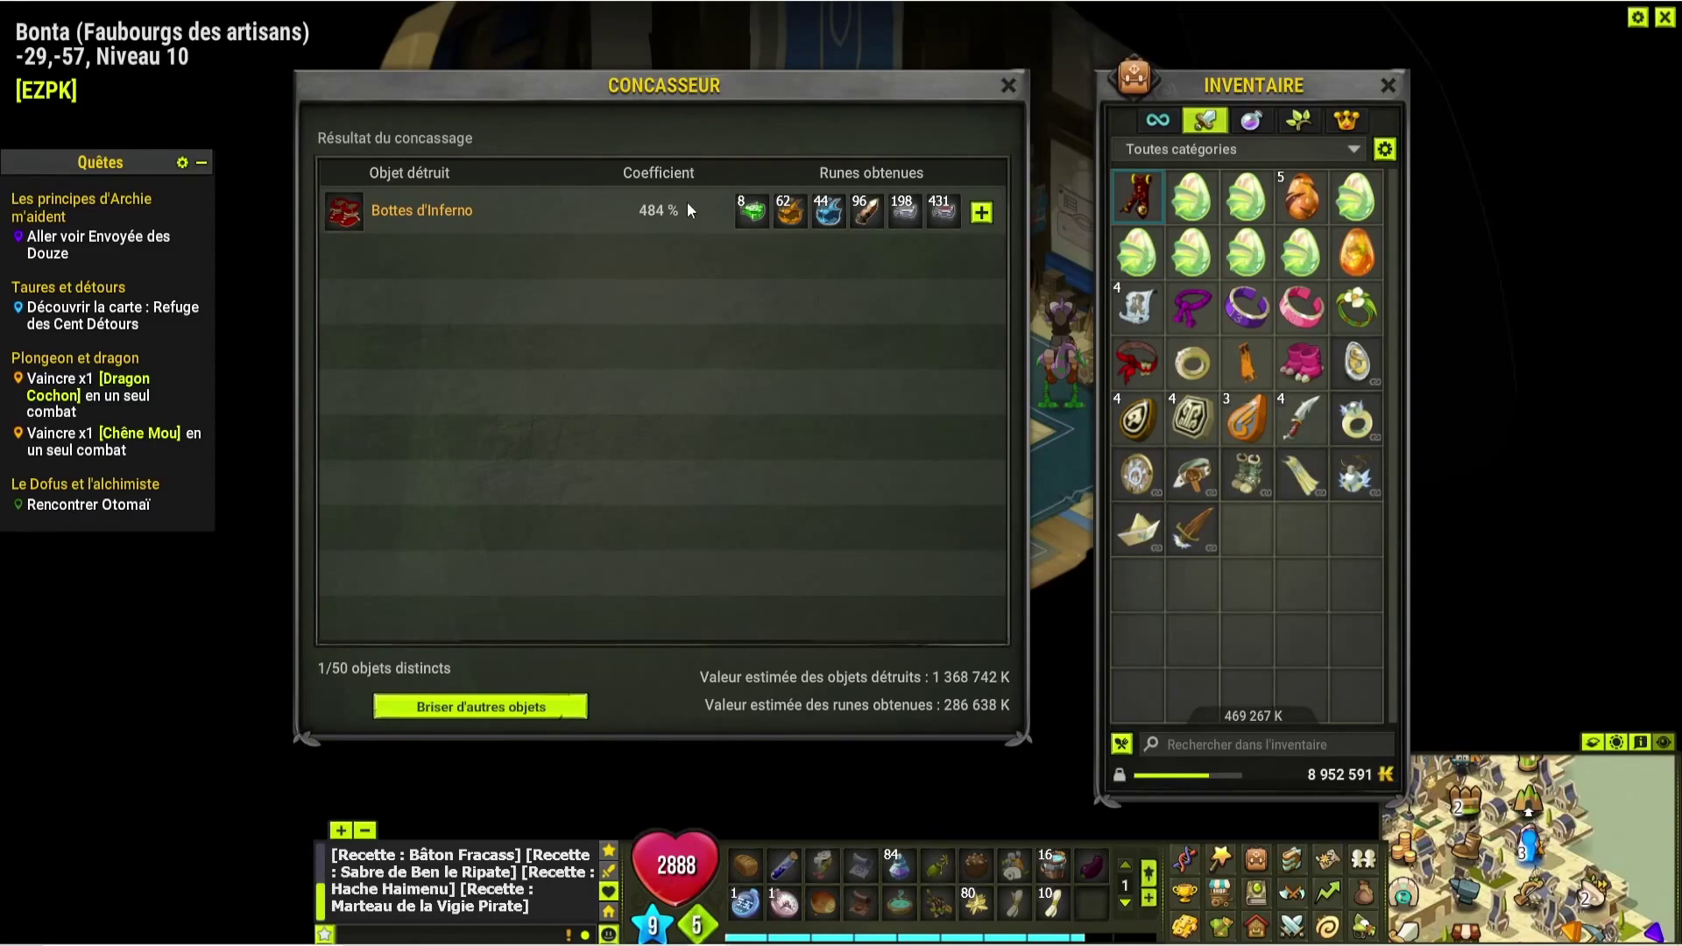
- Record 286 000 as the Bottes d'Inferno's rune value in F355 of the spreadsheet
mouse_move(745, 211)
key("alt+Tab")
left_click(632, 362)
type("286 000")
key("Return")
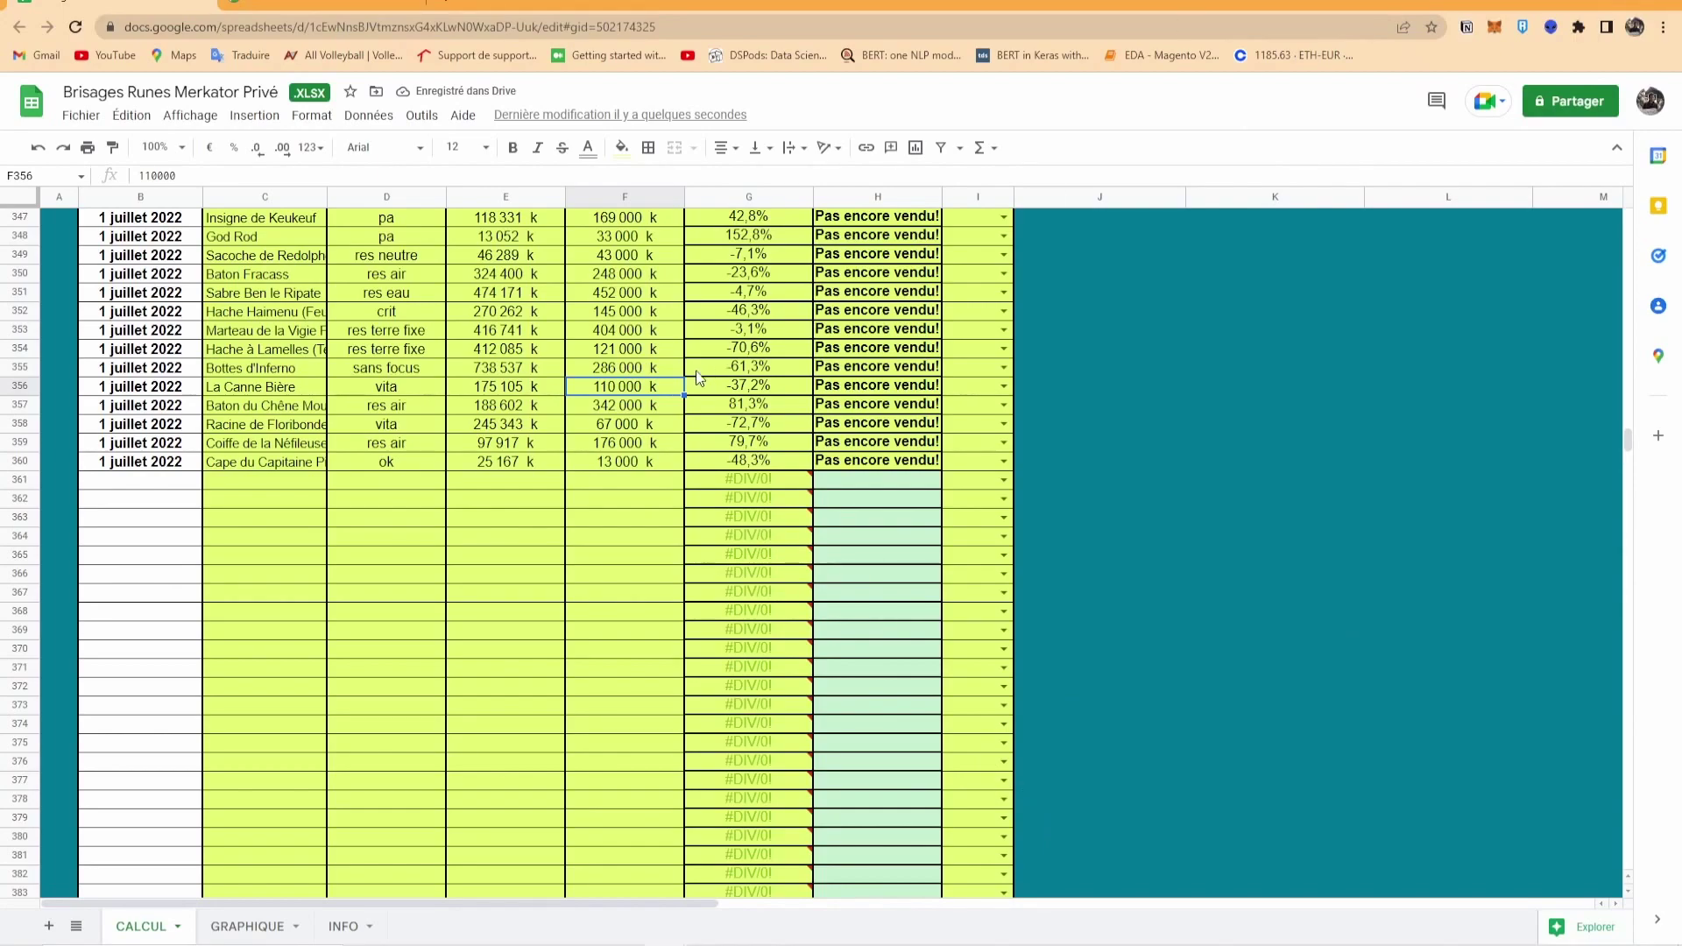
- Check the sum of the crafting costs in E347:E360 and the sum of the rune values in F347:F360
left_click_drag(517, 219, 534, 469)
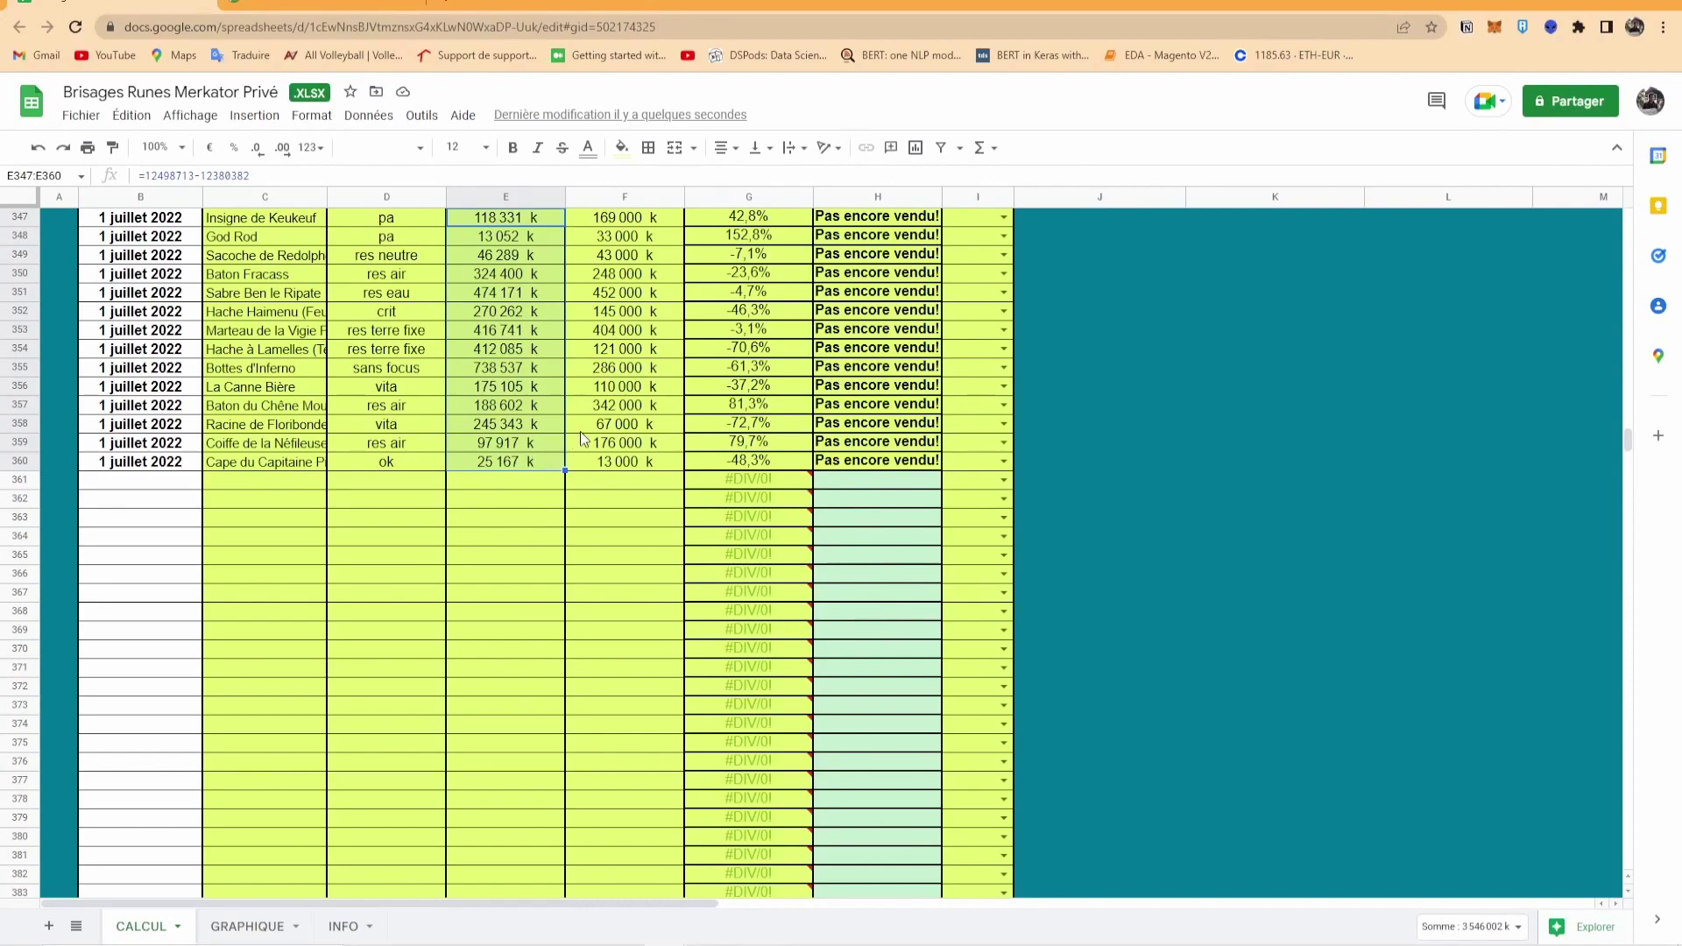
left_click_drag(638, 217, 633, 466)
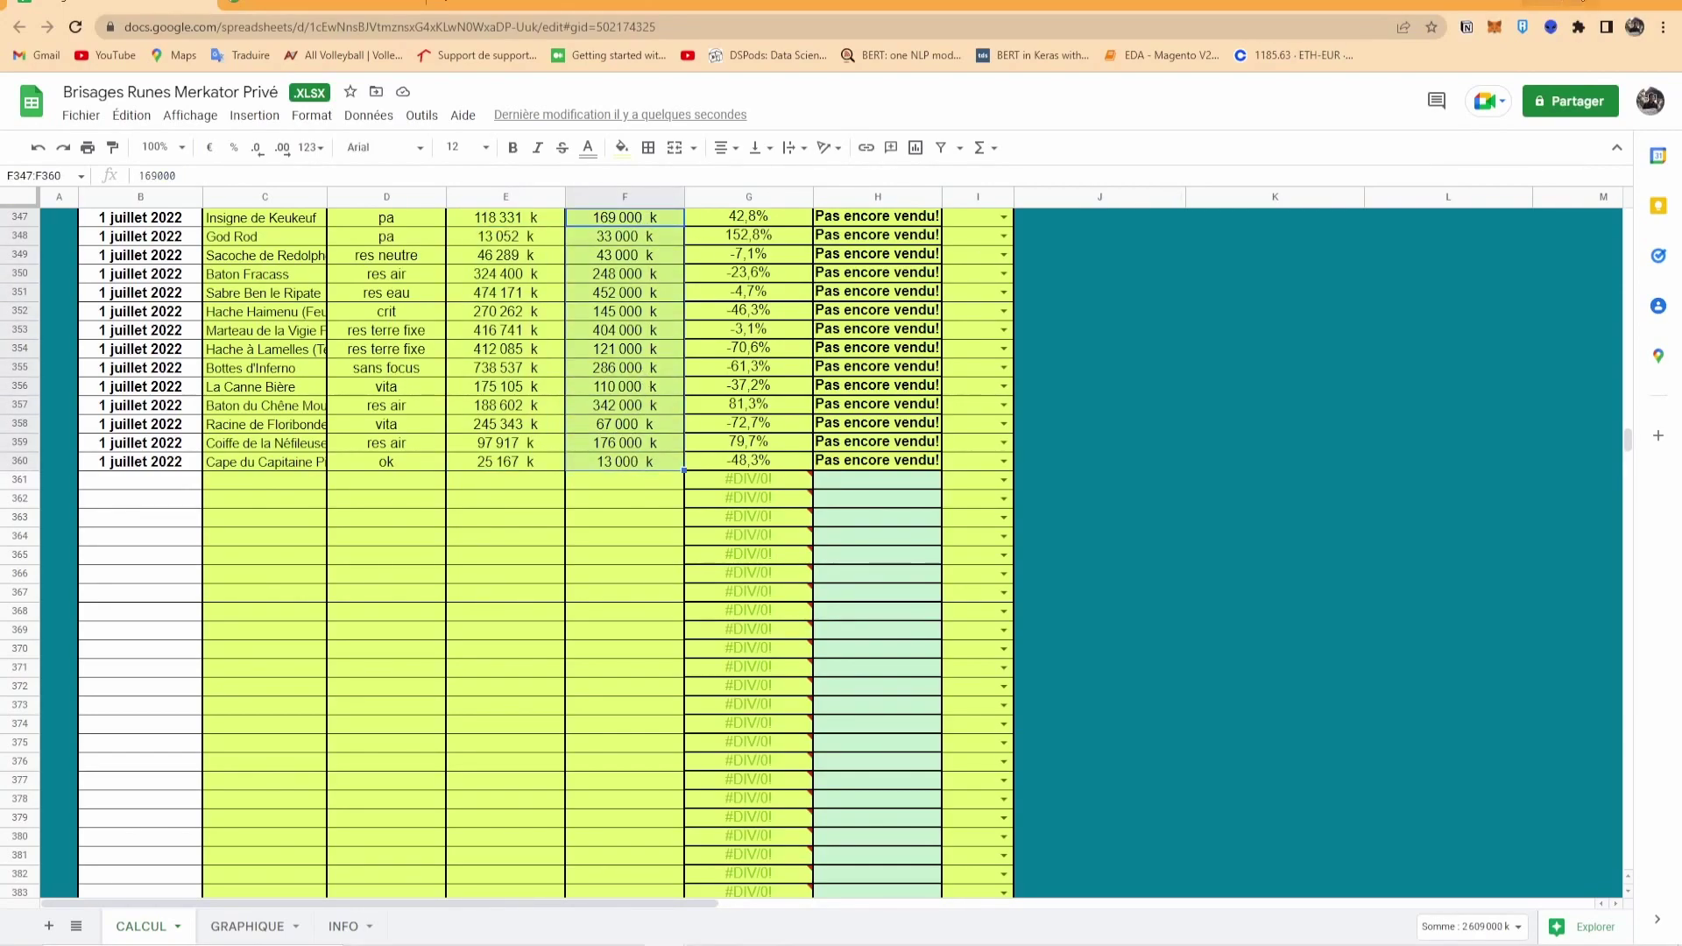